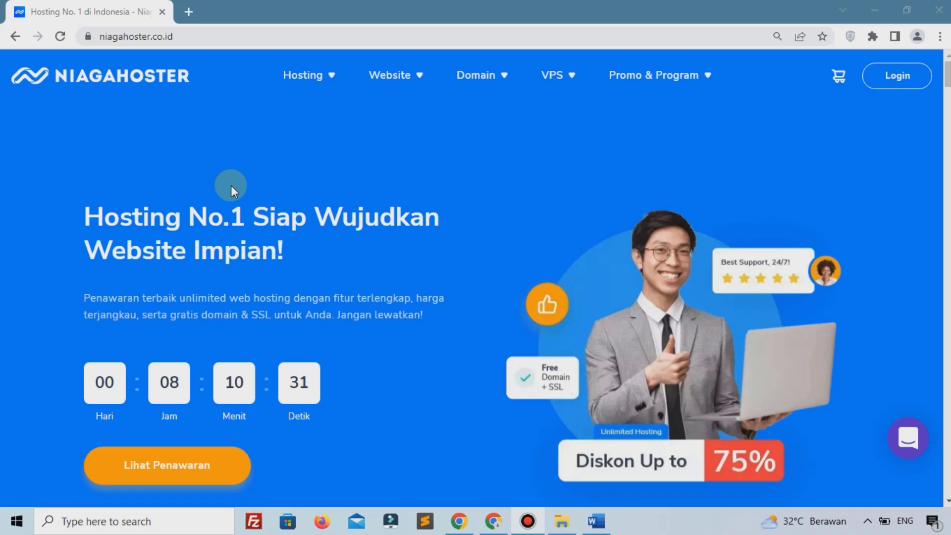
Step: Open Niagahoster's Unlimited Hosting page and bring the Bayi, Pelajar, Personal and Bisnis prices into view
mouse_move(297, 85)
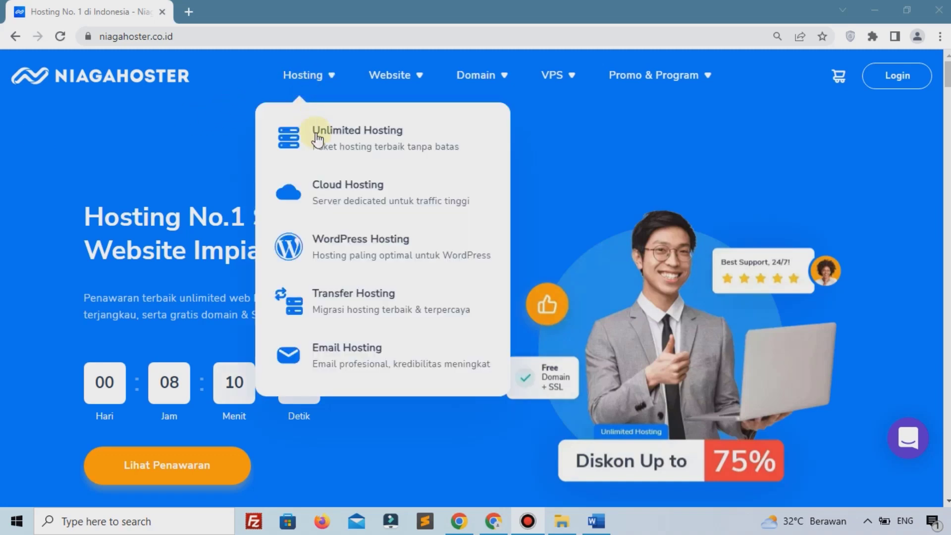
click(322, 146)
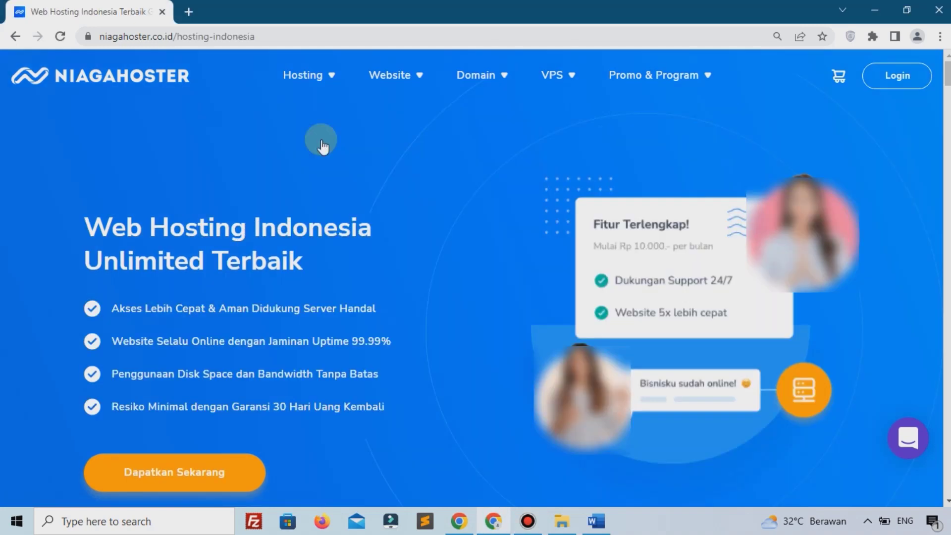
scroll(322, 146, down, 10)
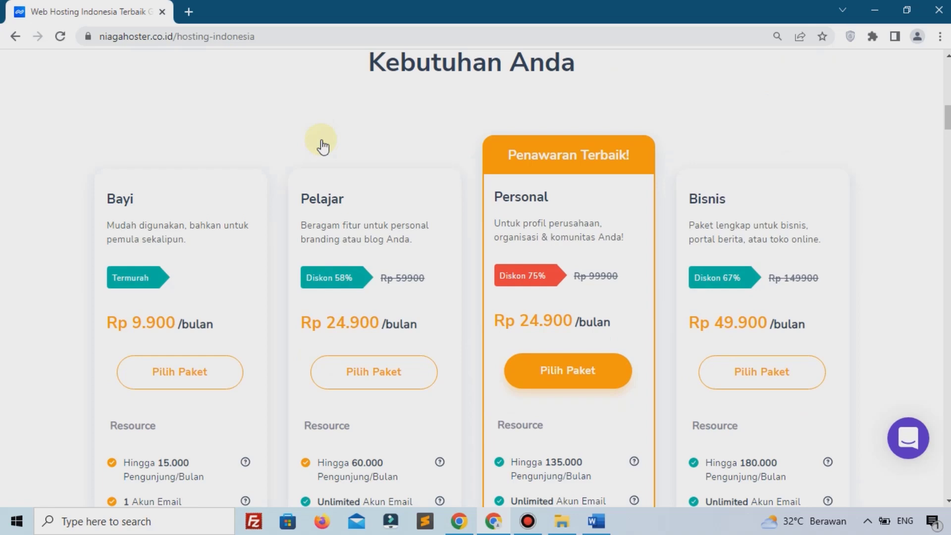
scroll(321, 146, down, 3)
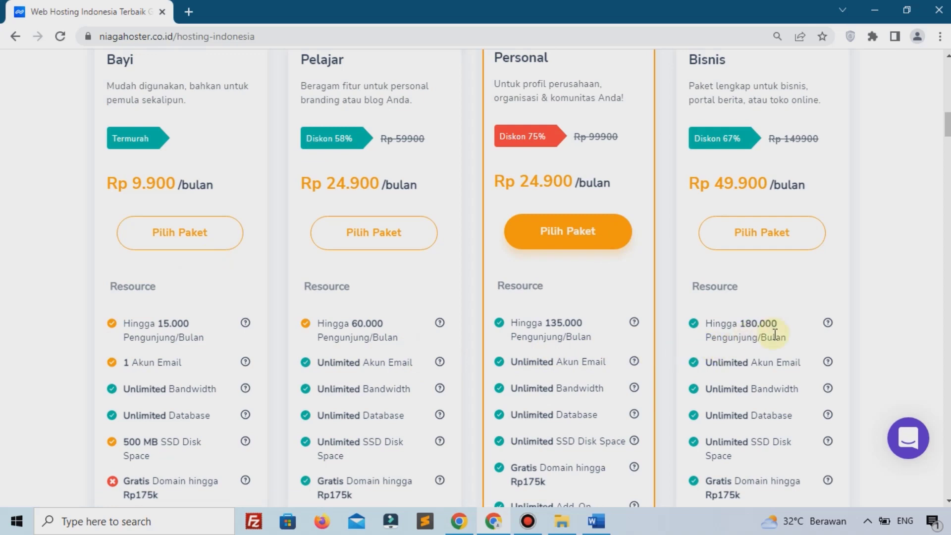
scroll(513, 344, up, 2)
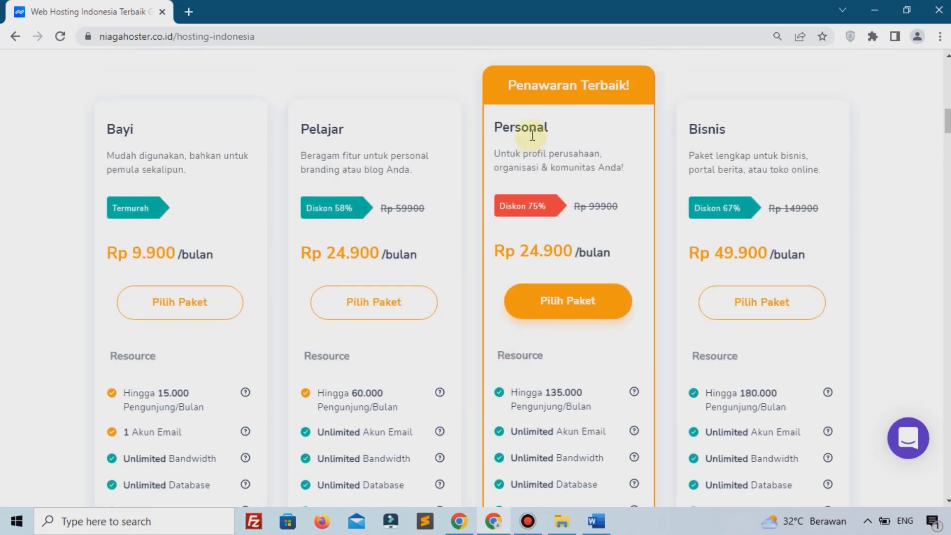
Step: Choose the Personal hosting plan and scroll down to the domain section
click(566, 296)
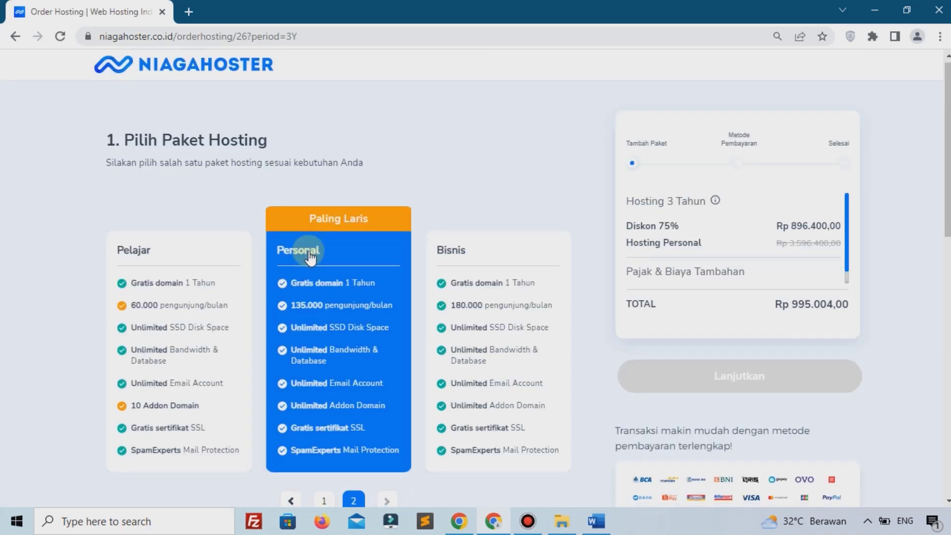
scroll(308, 251, down, 5)
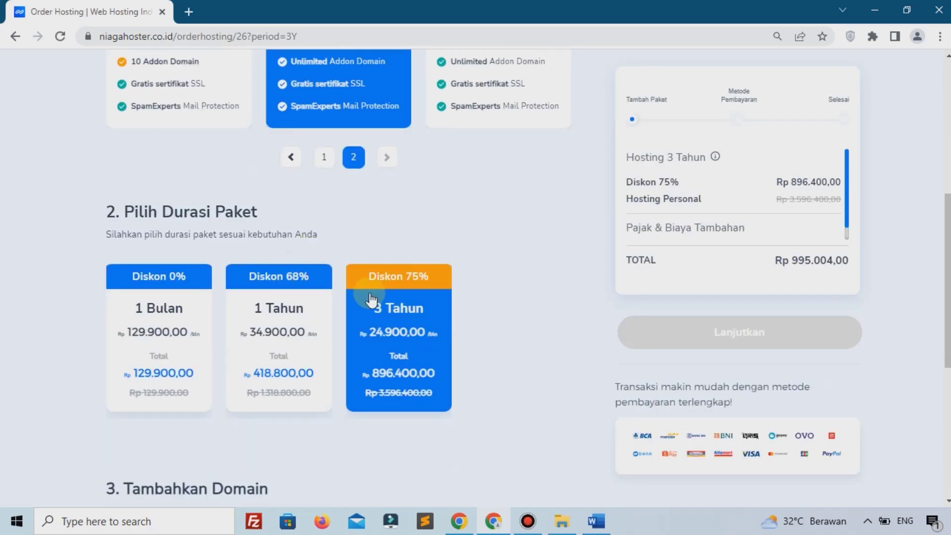
scroll(373, 298, down, 3)
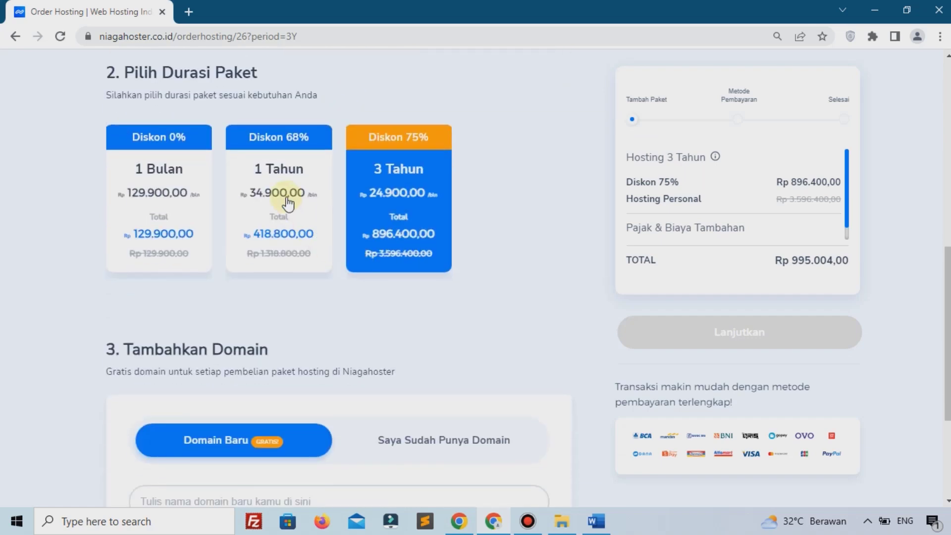
scroll(288, 203, down, 4)
Step: Check that rahmandidealer.com is available and add it to the order
click(246, 295)
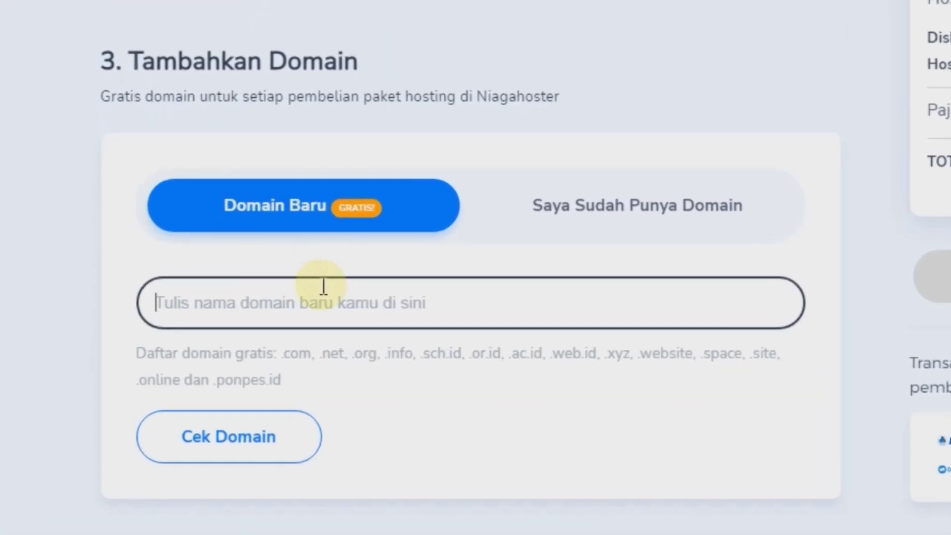
text(rahmandi)
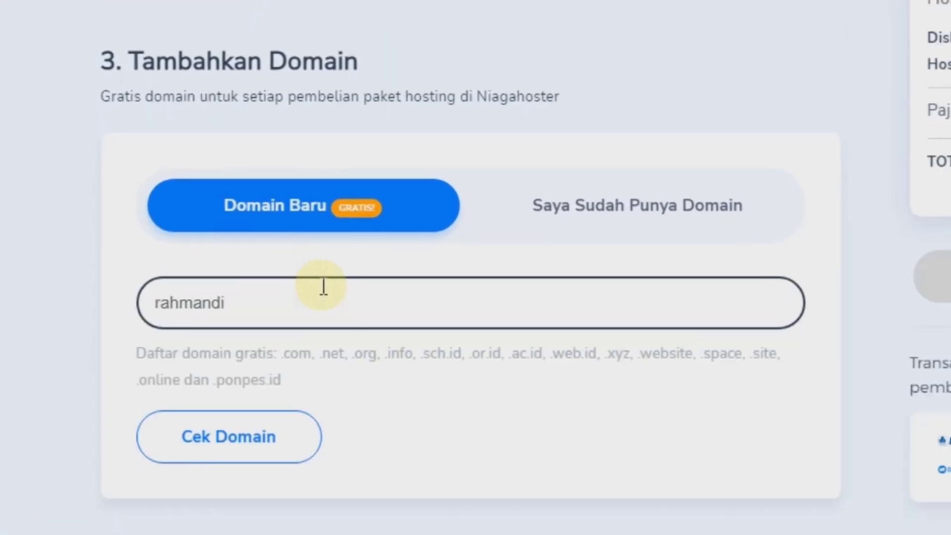
text(dealer.com)
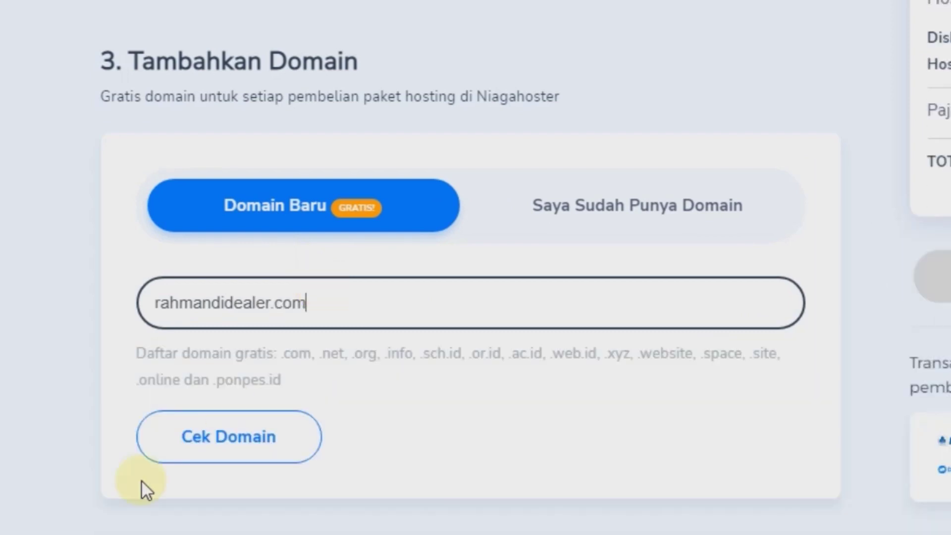
click(194, 436)
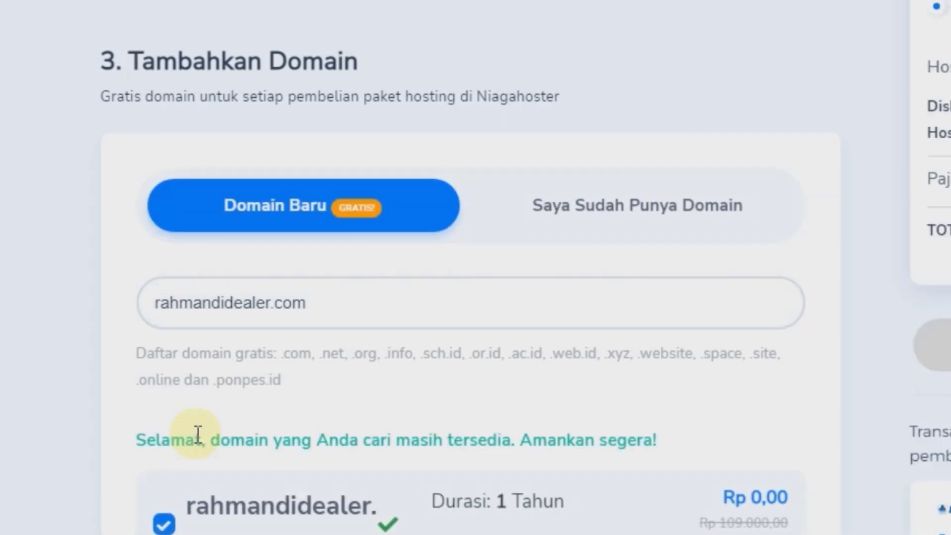
scroll(197, 435, down, 4)
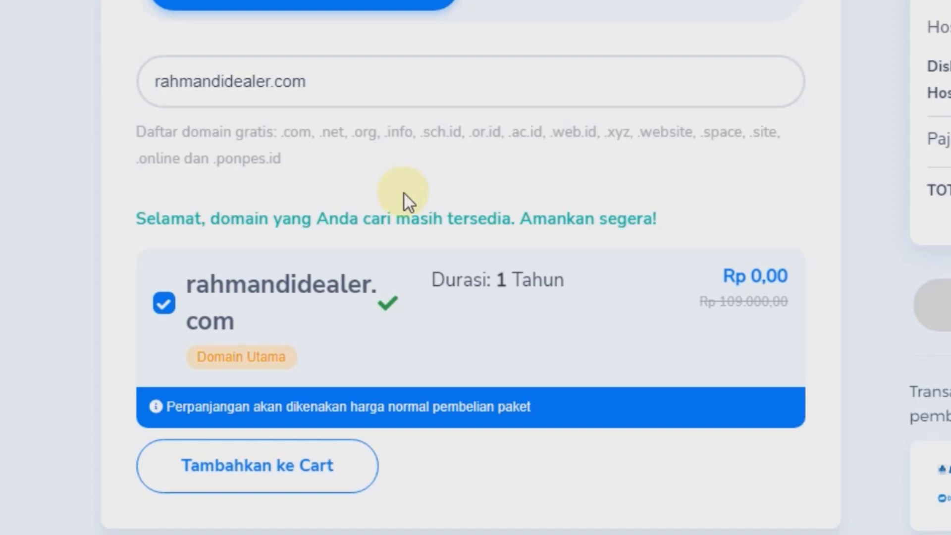
click(262, 476)
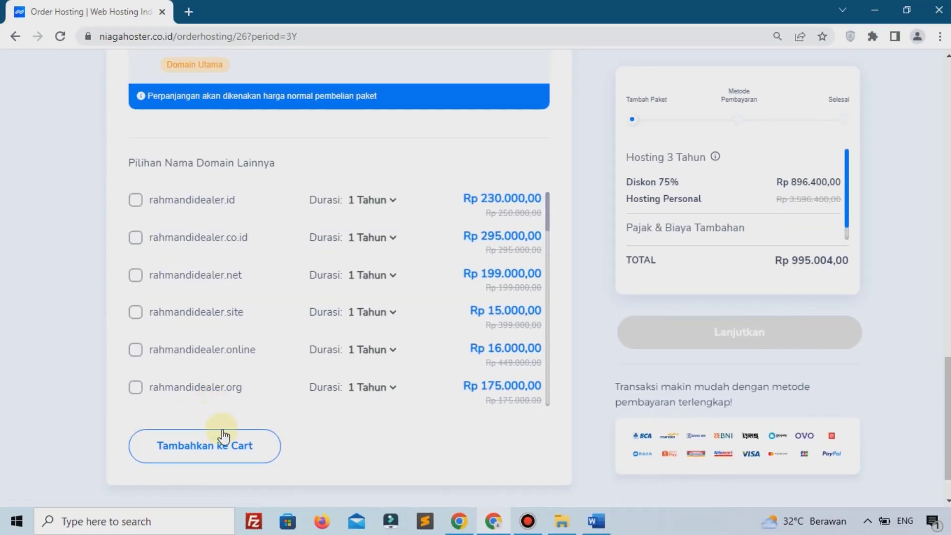
Step: Add the hosting and domain to the cart and pay by BRI Virtual Account
click(225, 448)
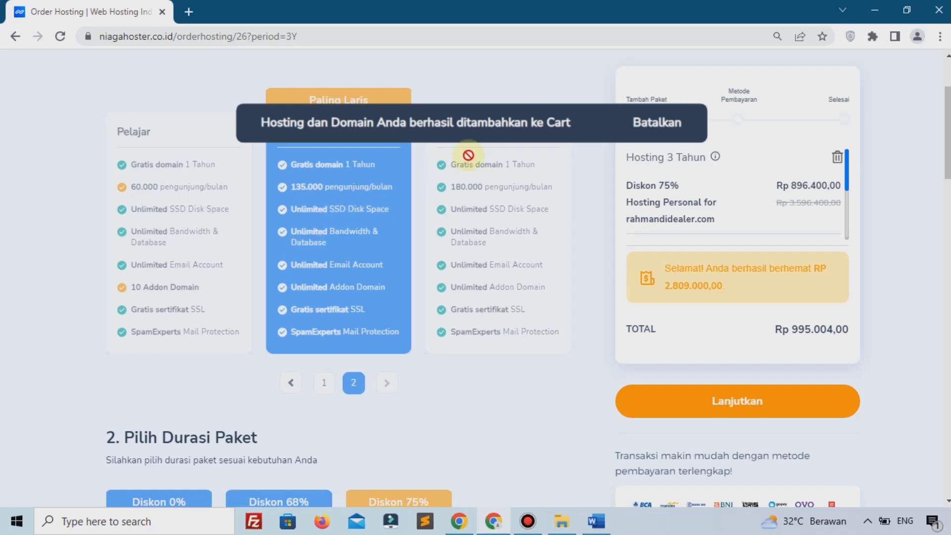
click(753, 402)
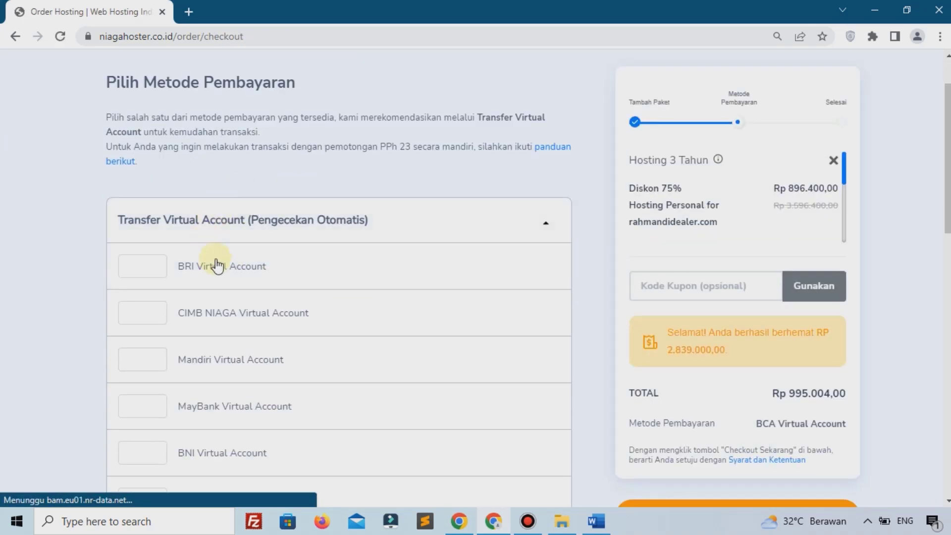
click(218, 270)
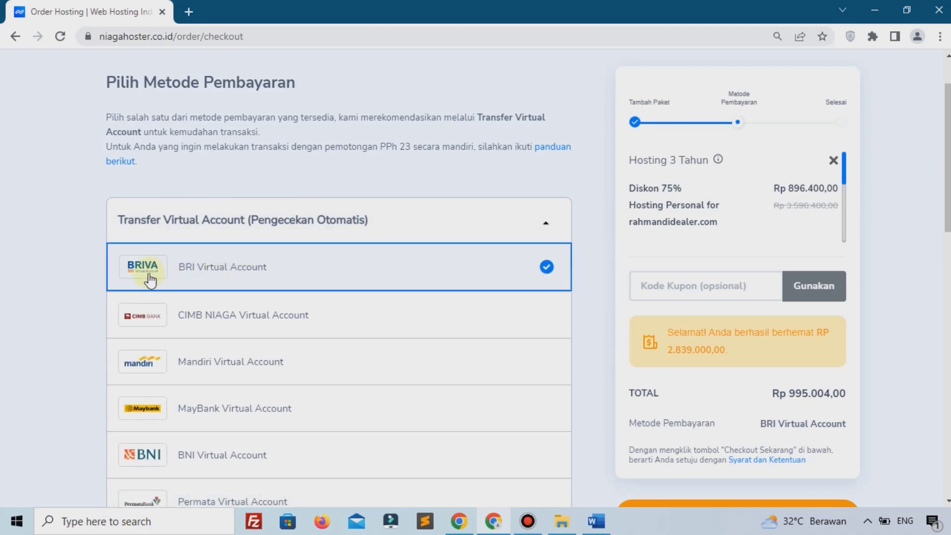
Step: Apply coupon code pemoola, lowering the total to Rp 945.254,00
click(644, 287)
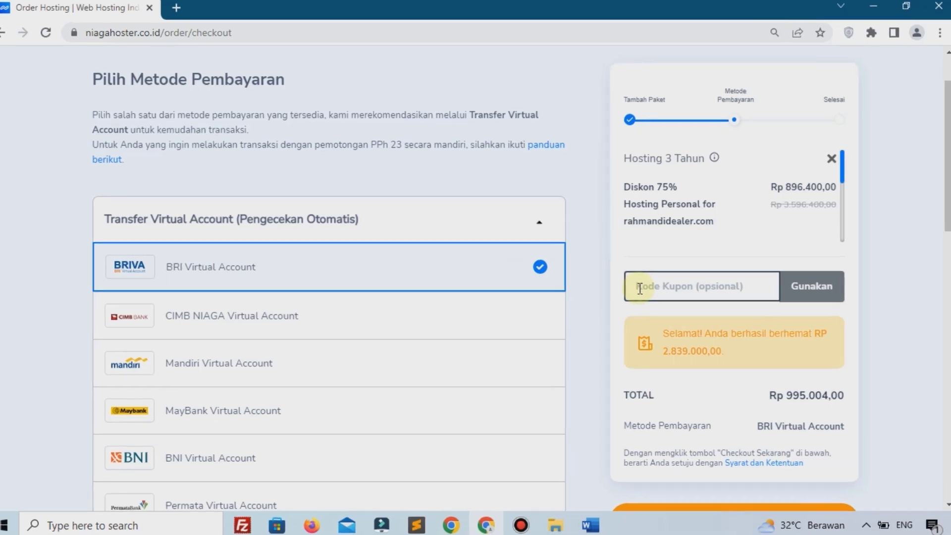
text(pe)
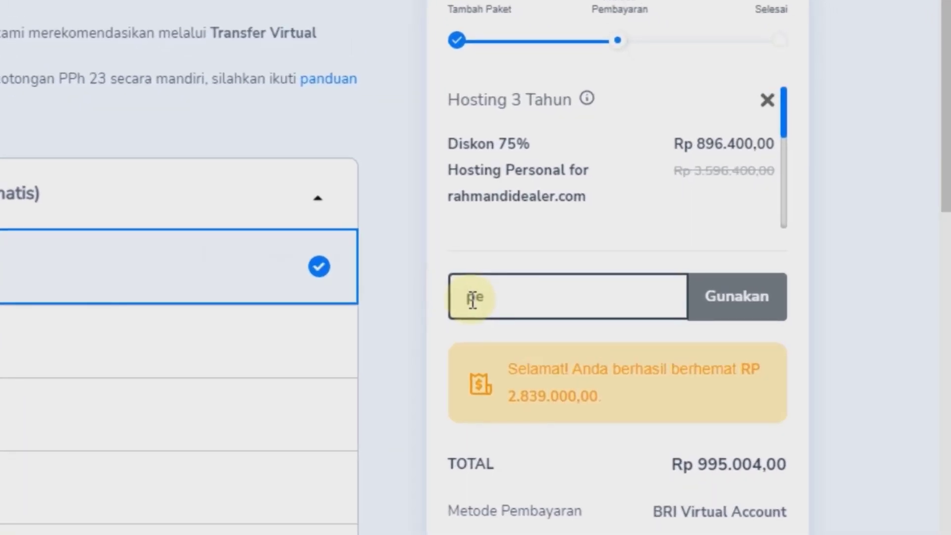
text(moola)
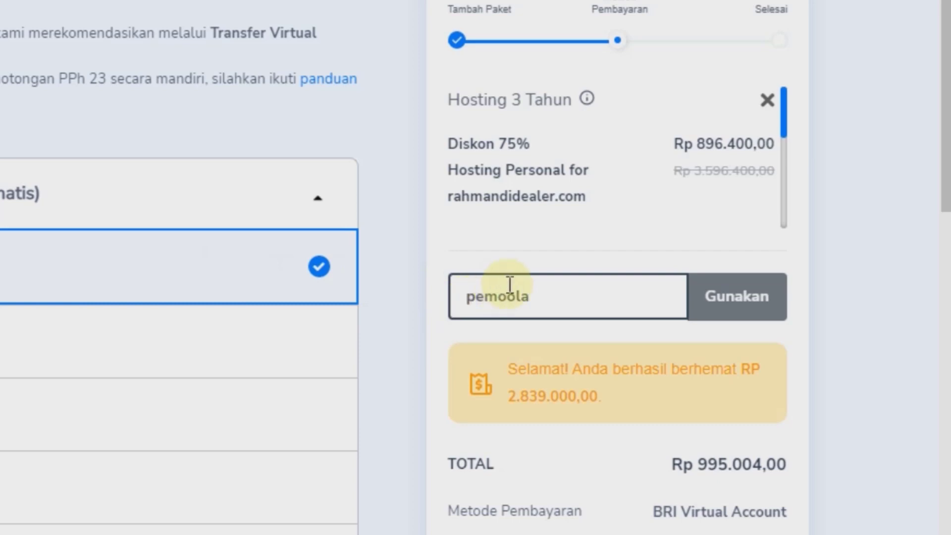
click(706, 305)
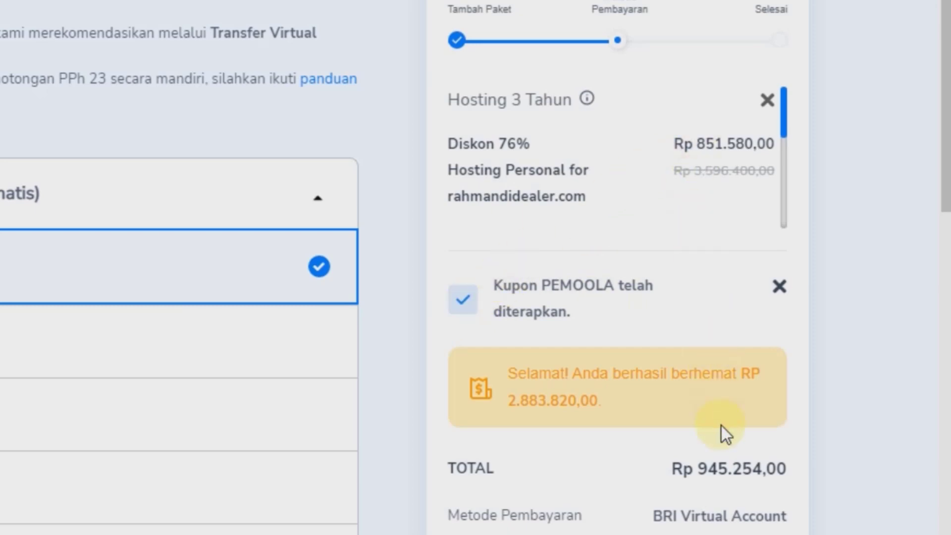
scroll(848, 450, down, 8)
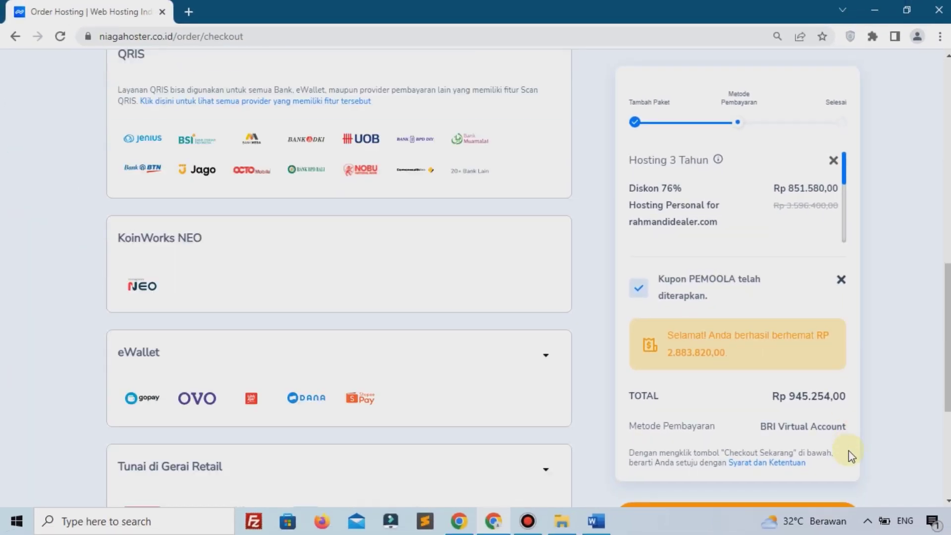
scroll(849, 450, down, 5)
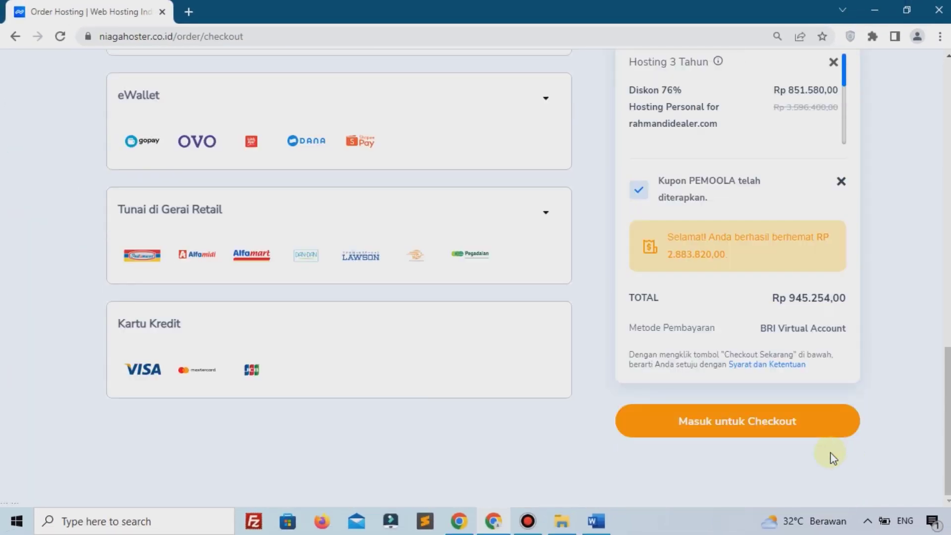
Step: Open the checkout sign-in prompt and browse its registration form
click(748, 421)
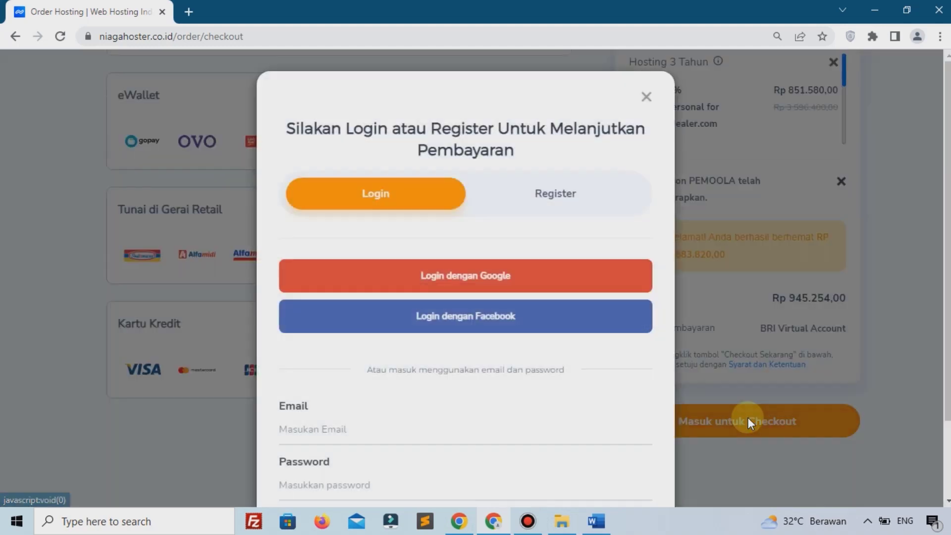
click(595, 209)
scroll(589, 208, down, 3)
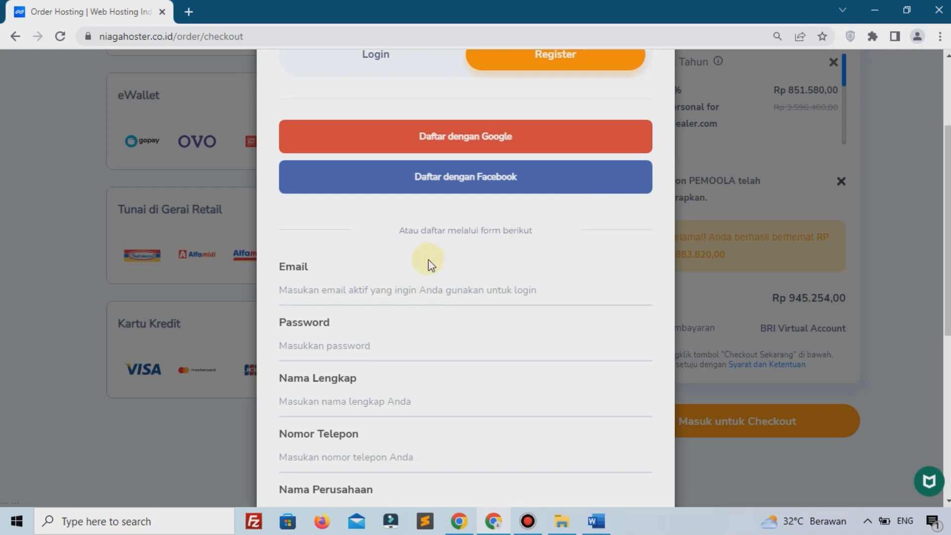
scroll(370, 324, down, 5)
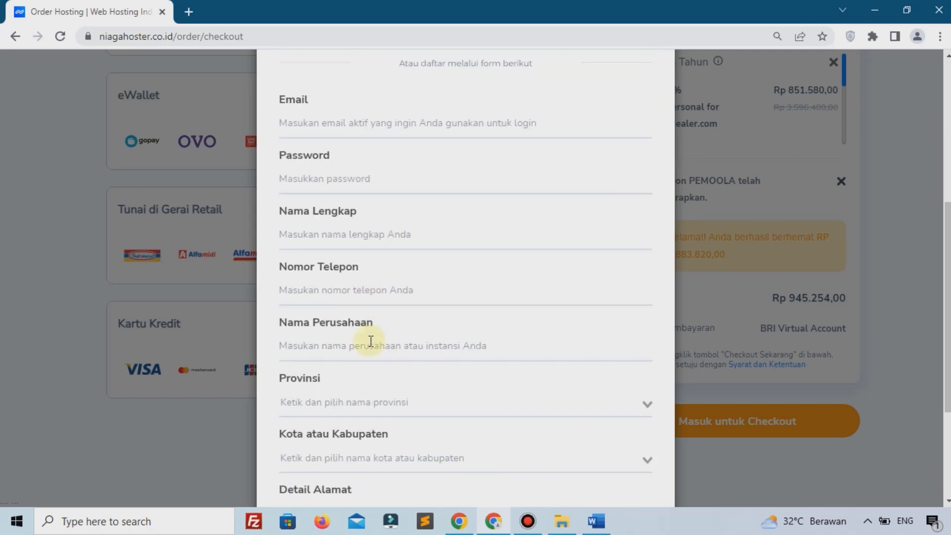
scroll(369, 325, up, 4)
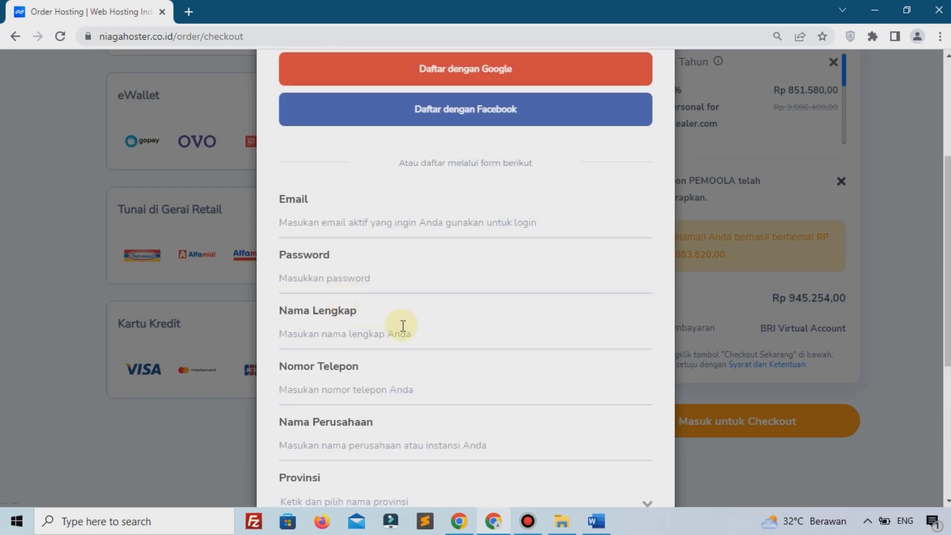
scroll(396, 323, down, 5)
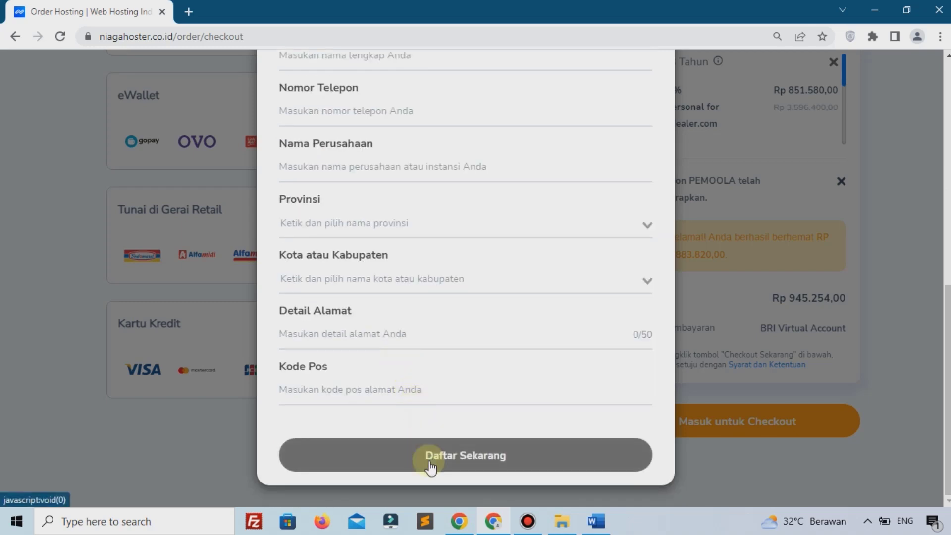
scroll(430, 466, up, 1)
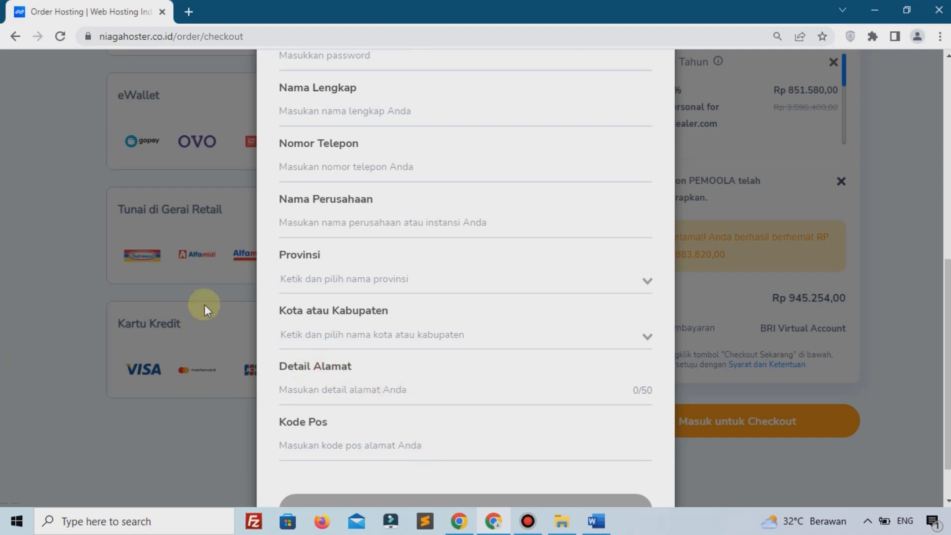
Step: Close the login/register prompt, returning to the Rp 945.254,00 checkout summary
scroll(473, 274, up, 6)
scroll(471, 273, up, 2)
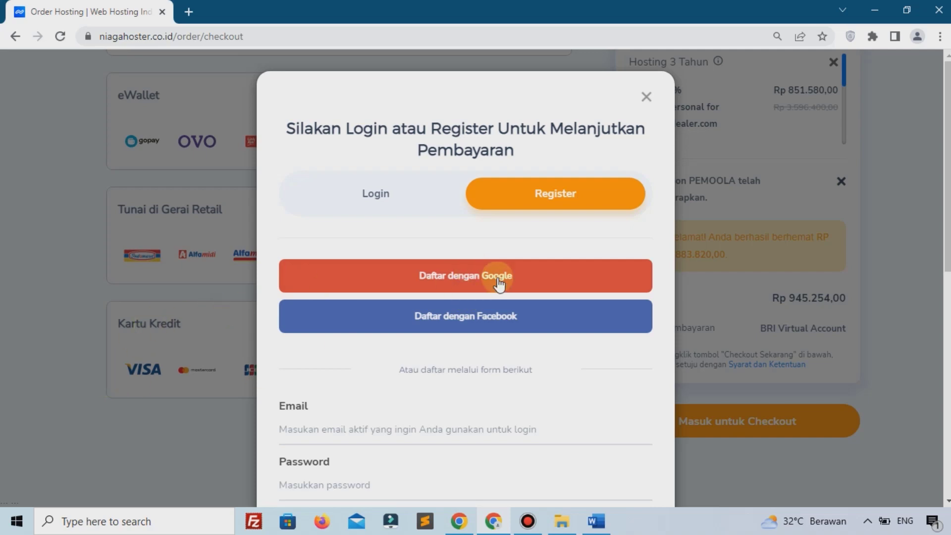
scroll(498, 280, down, 4)
scroll(498, 280, down, 5)
scroll(498, 279, up, 6)
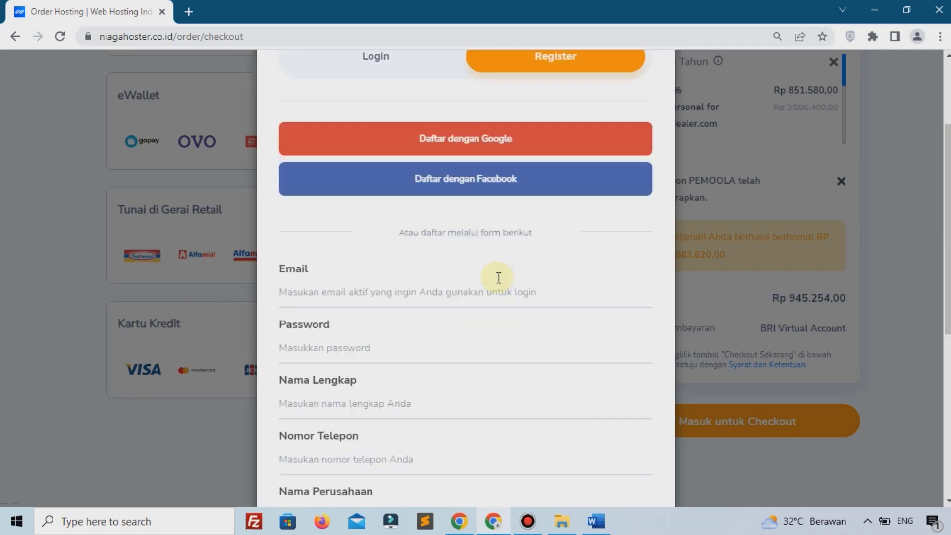
scroll(499, 277, up, 3)
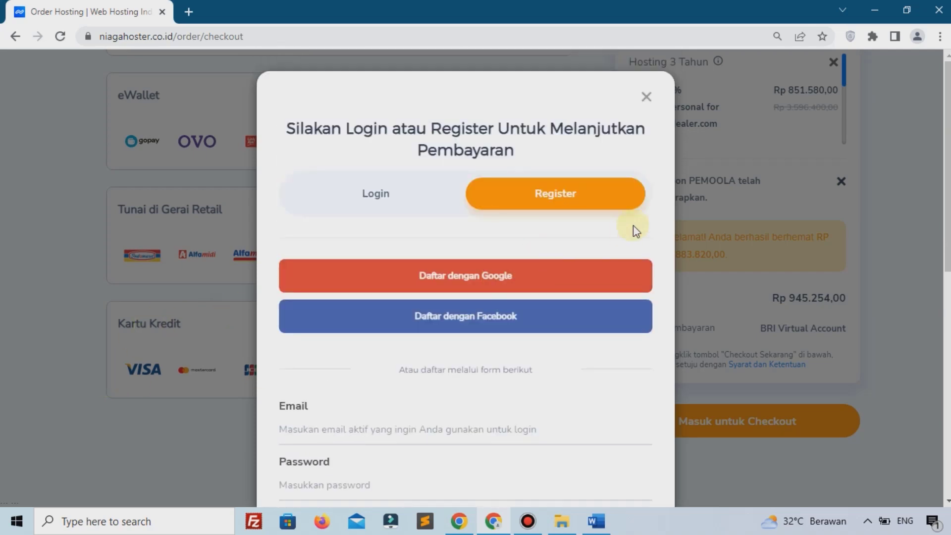
click(646, 97)
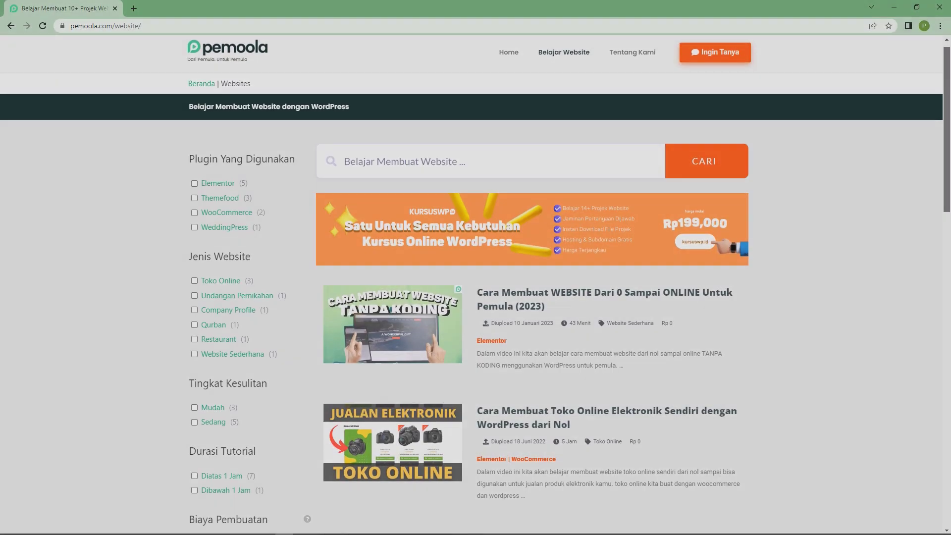
Step: Filter the pemoola.com website list to Toko Online, leaving three websites
scroll(476, 268, down, 2)
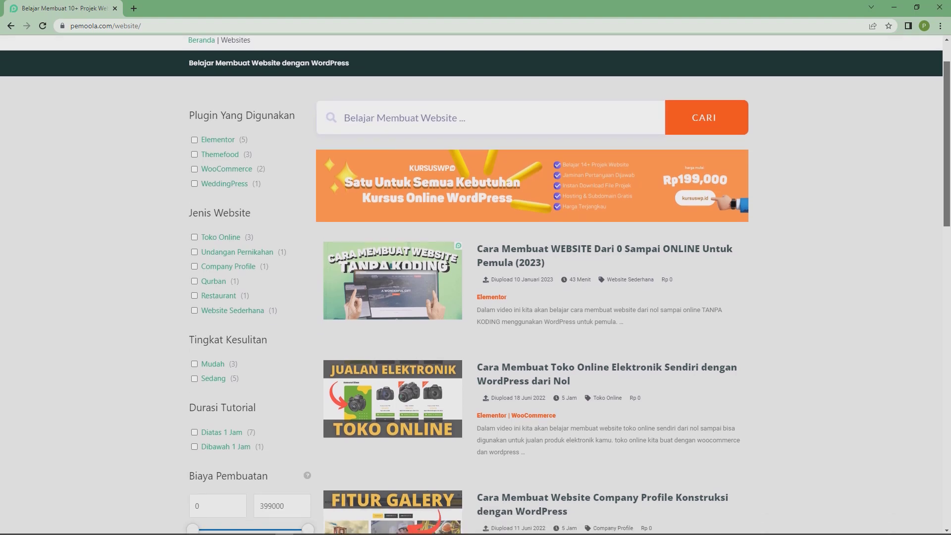
scroll(475, 267, down, 2)
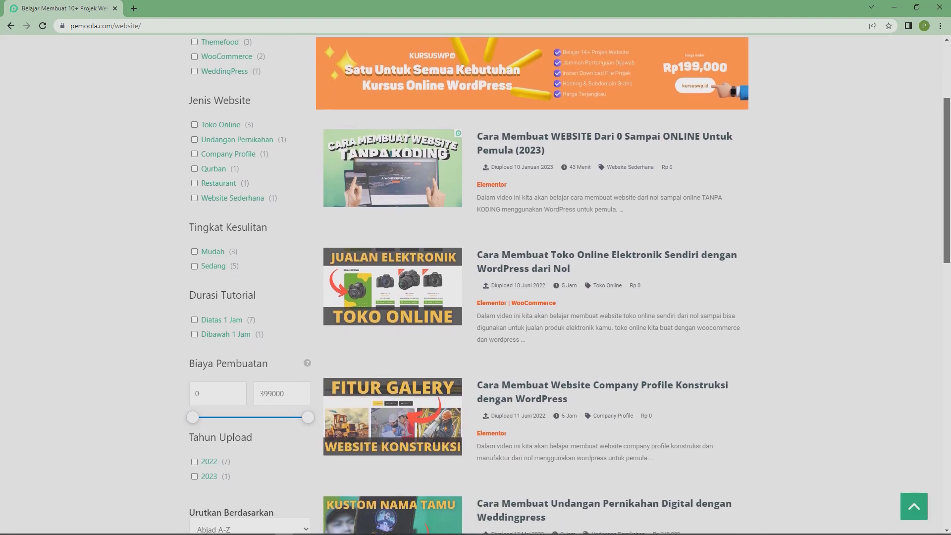
scroll(475, 268, down, 3)
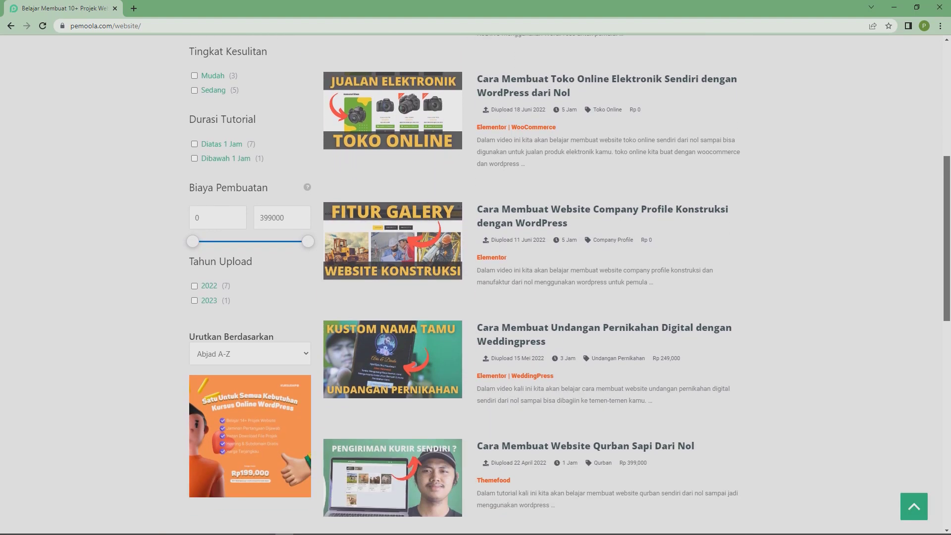
scroll(476, 267, down, 5)
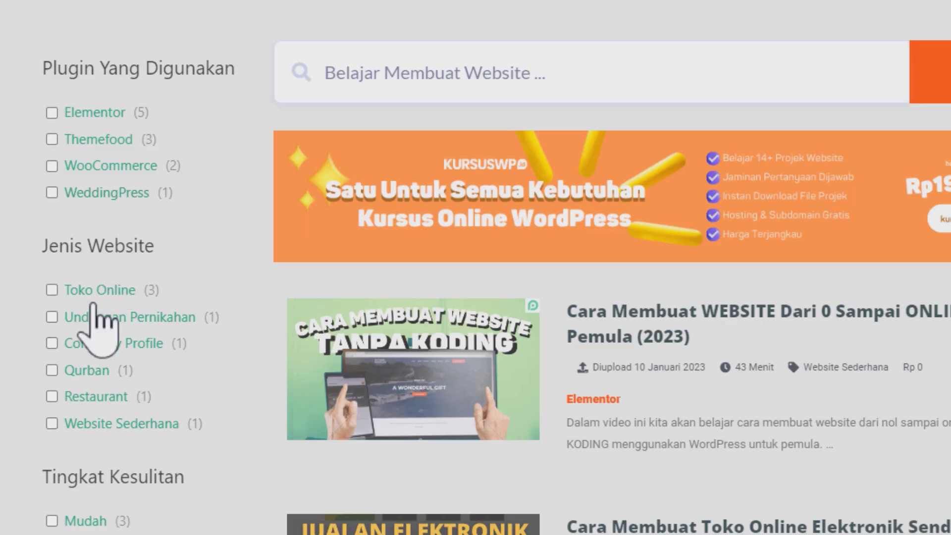
click(51, 289)
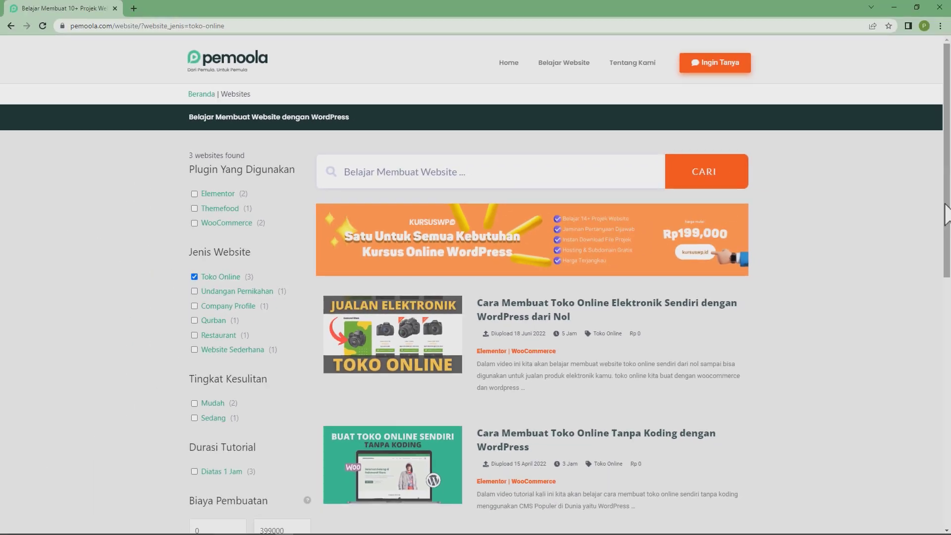
drag(945, 214, 946, 312)
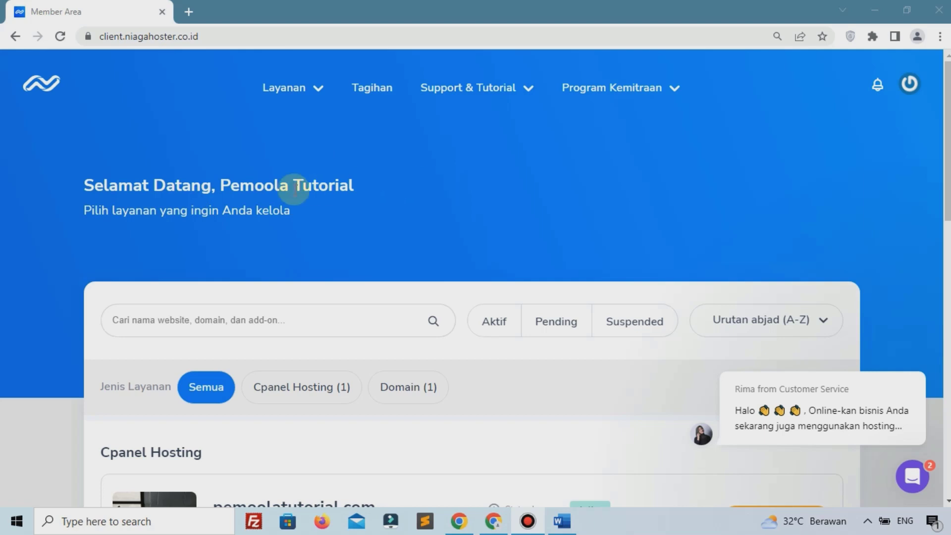
Step: Show only cPanel Hosting services and open pemoolatutorial.com's management page at its cPanel shortcuts
scroll(278, 188, down, 5)
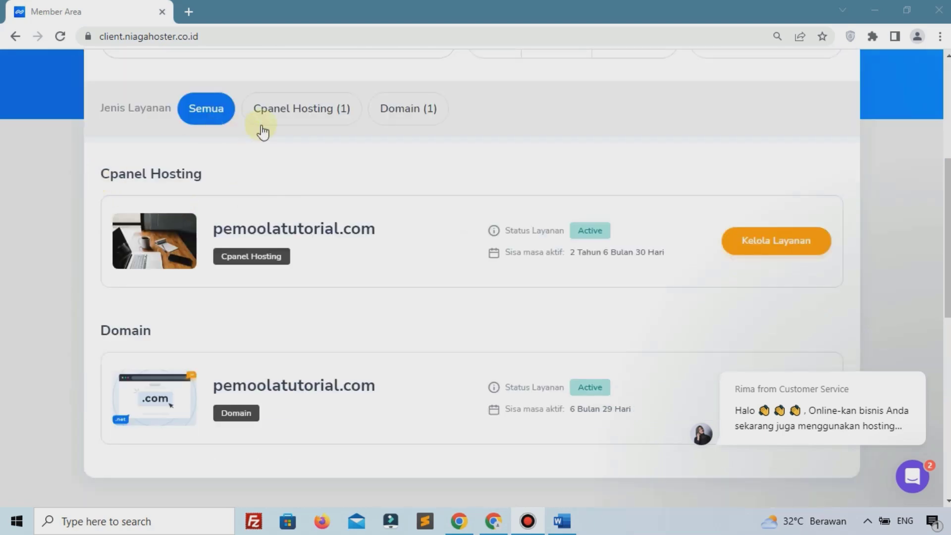
click(269, 122)
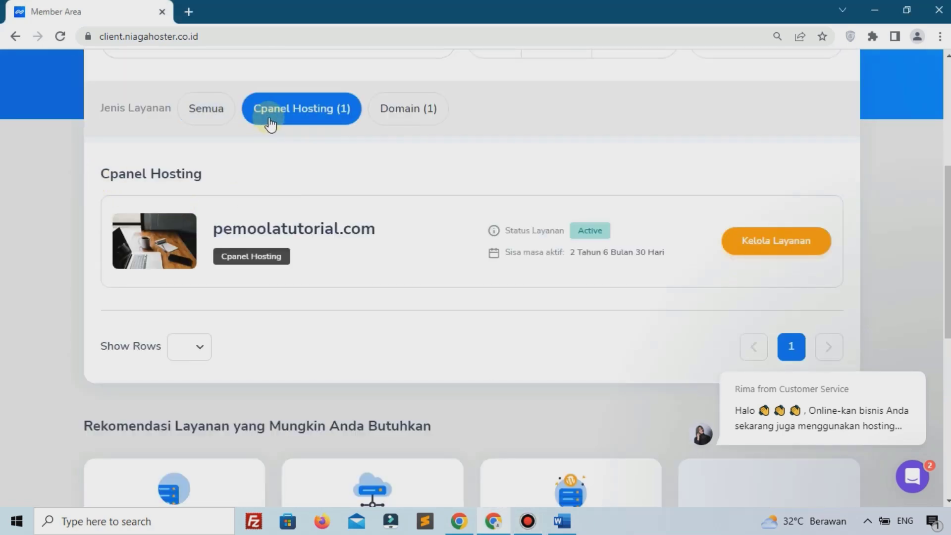
click(760, 238)
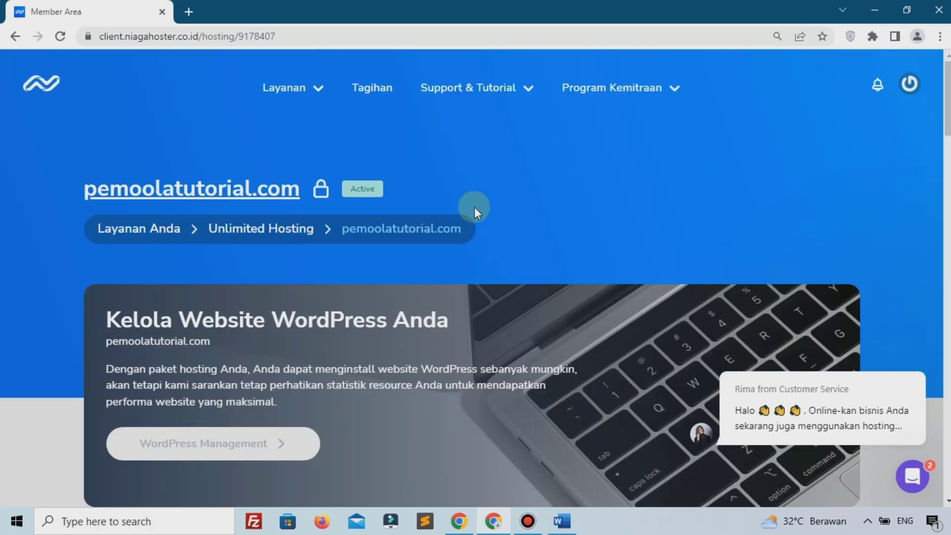
scroll(474, 207, down, 10)
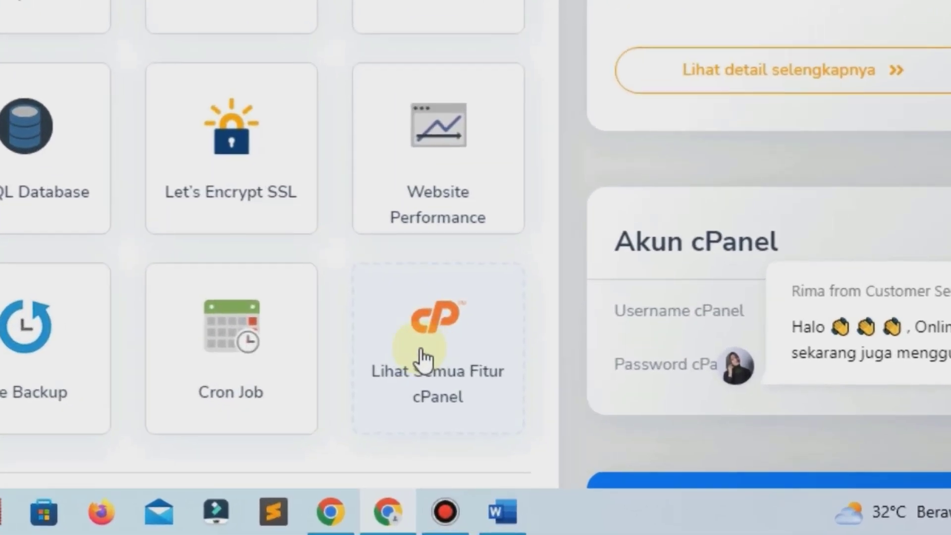
Step: Open cPanel and find the Let's Encrypt SSL tool with an 'ssl' search
click(421, 357)
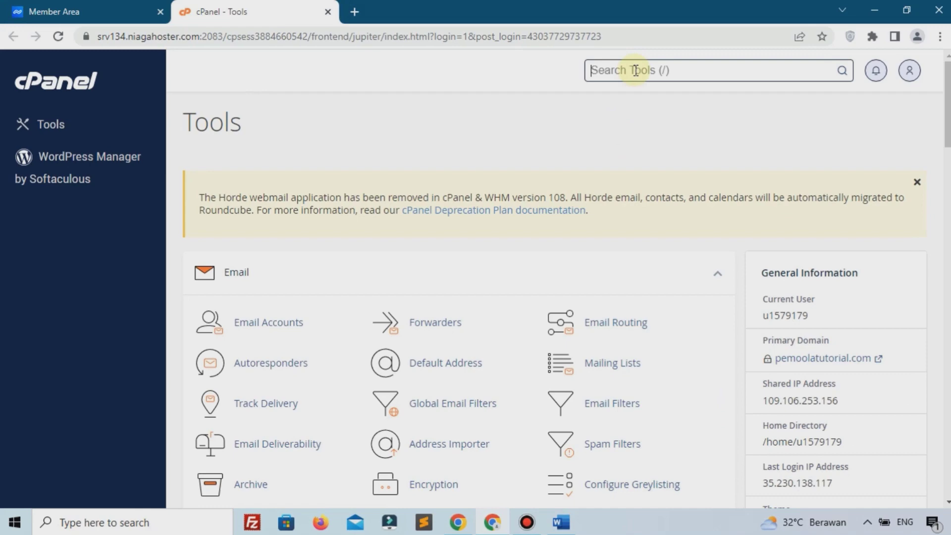
text(ssl)
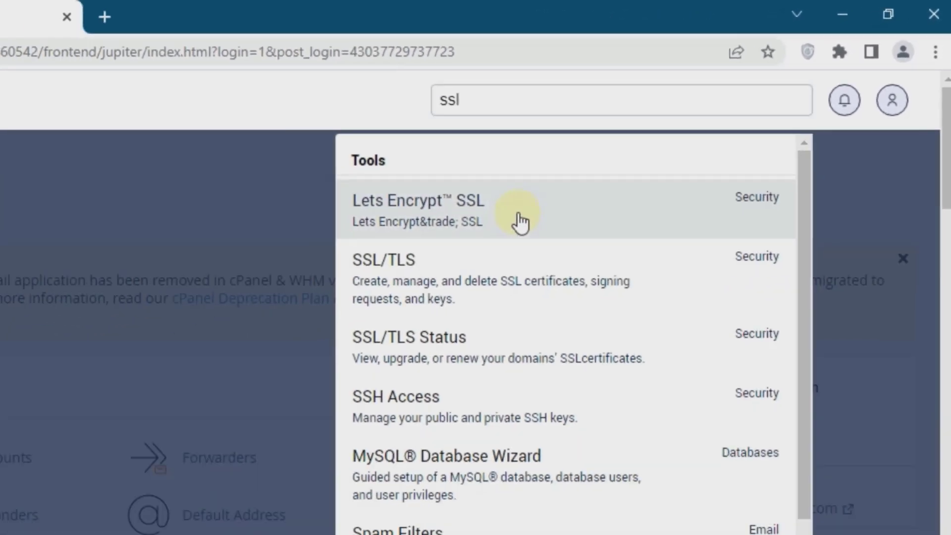
click(440, 263)
scroll(573, 163, down, 2)
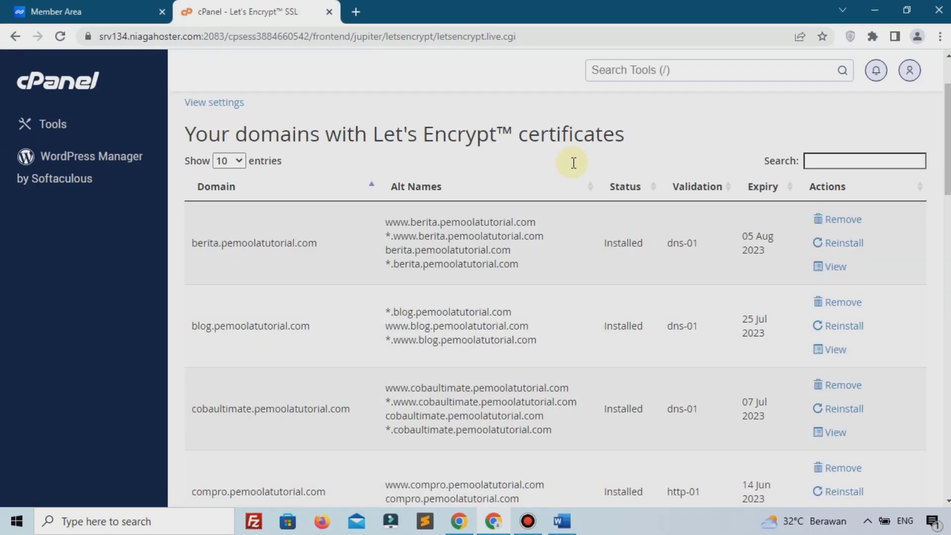
scroll(574, 163, down, 15)
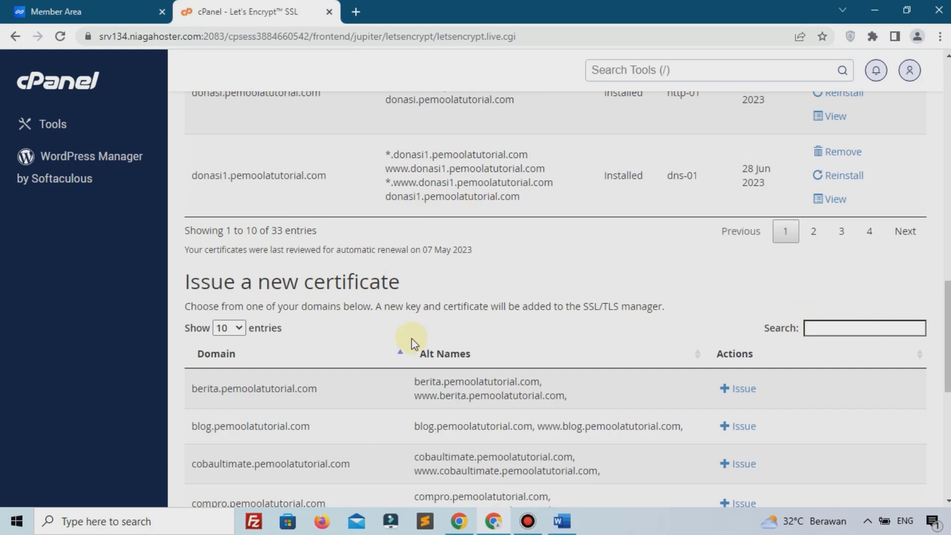
scroll(304, 224, down, 4)
Step: Issue a Let's Encrypt certificate for dealer.pemoolatutorial.com using http-01 validation
text(deal)
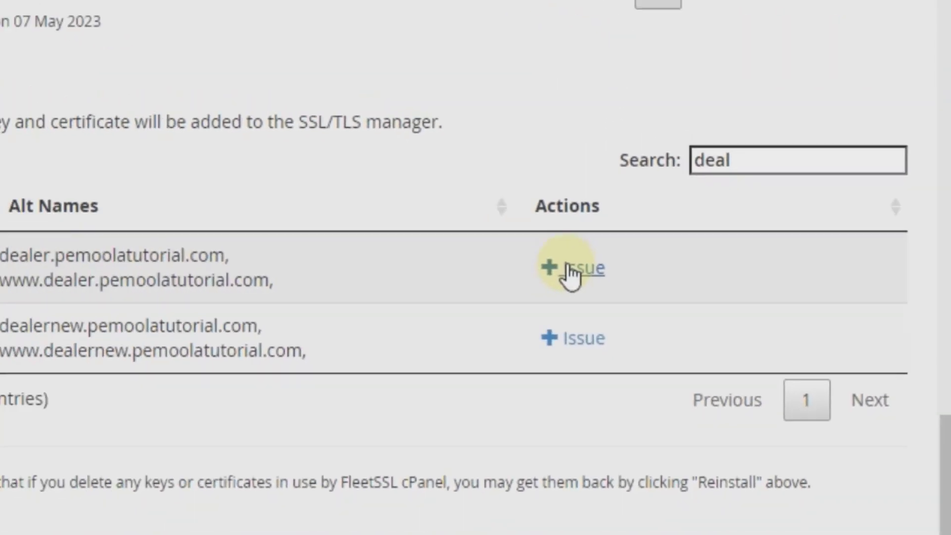
click(569, 267)
scroll(728, 271, down, 3)
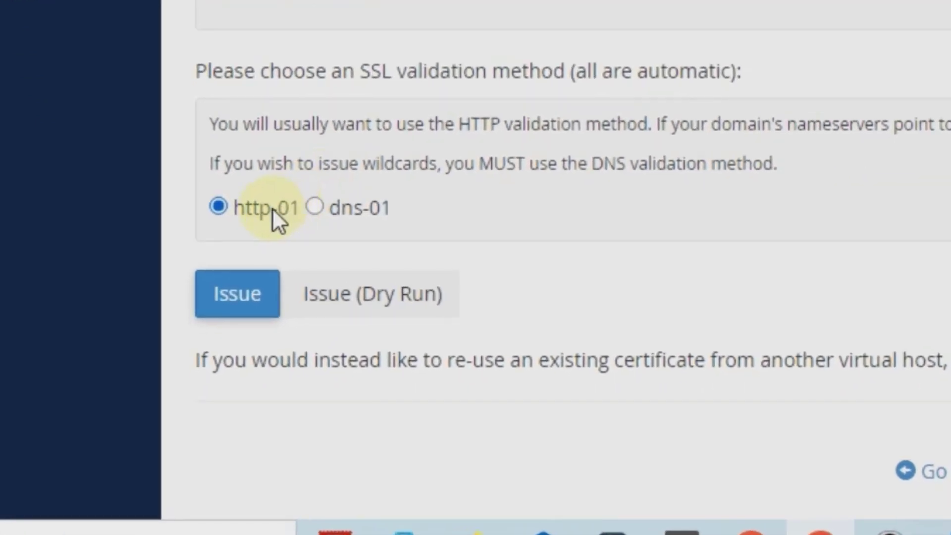
click(224, 311)
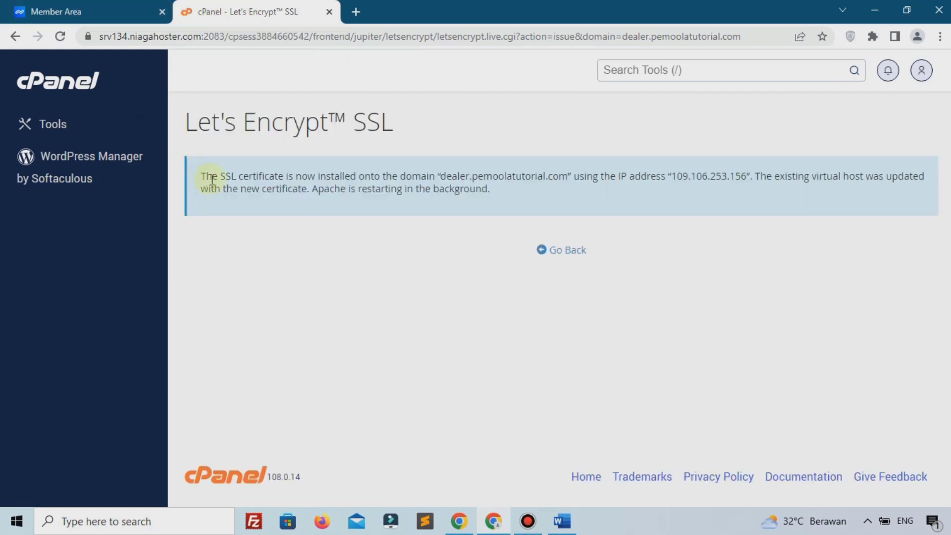
drag(212, 179, 528, 212)
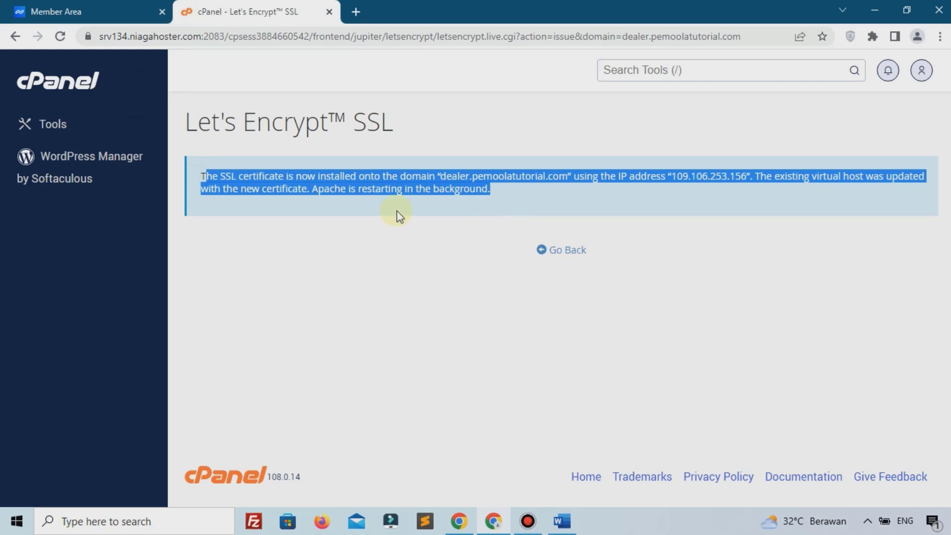
Step: Open the Softaculous Apps Installer via a 'sof' search of cPanel tools
click(653, 64)
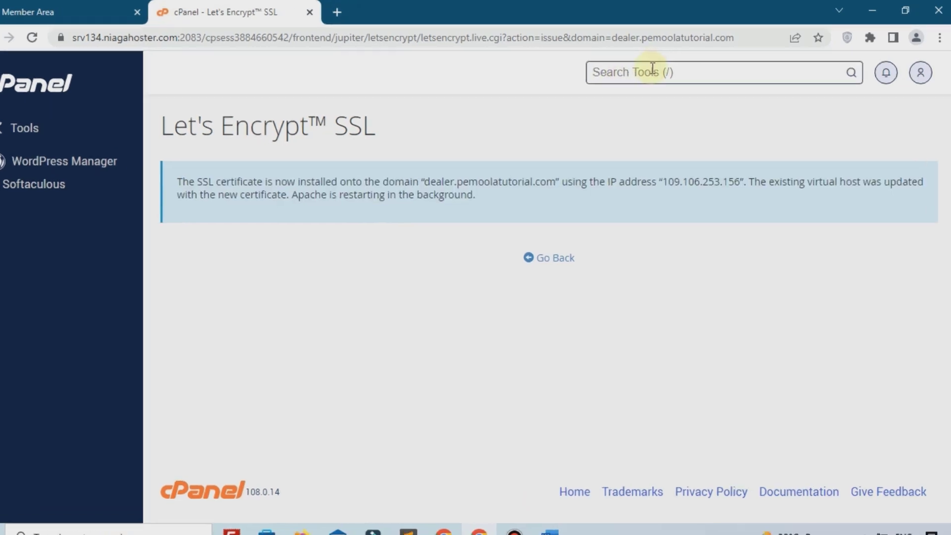
text(sof)
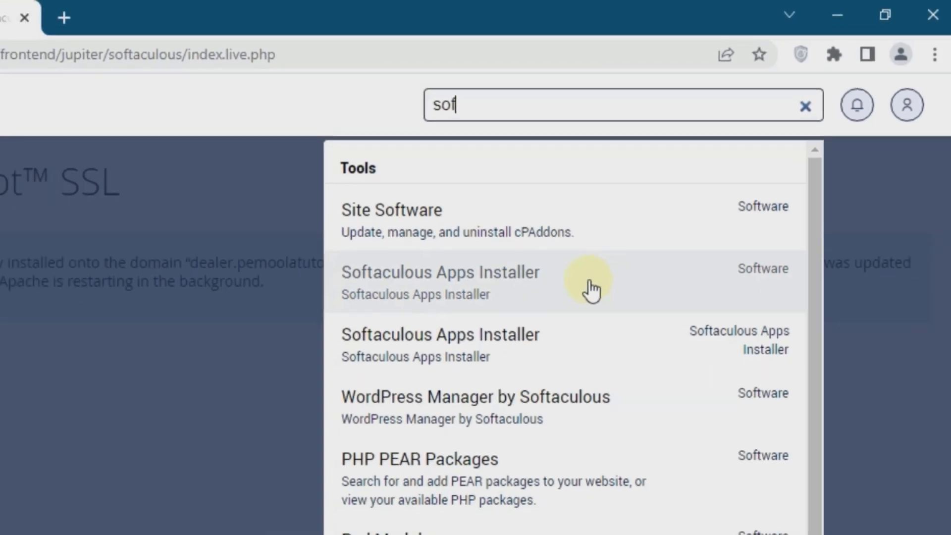
click(561, 315)
scroll(199, 159, down, 5)
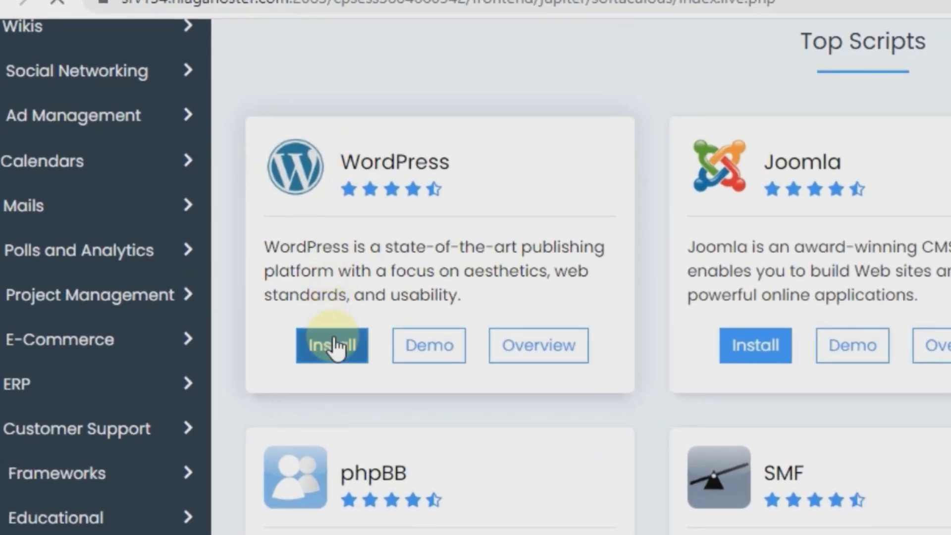
click(336, 346)
click(148, 231)
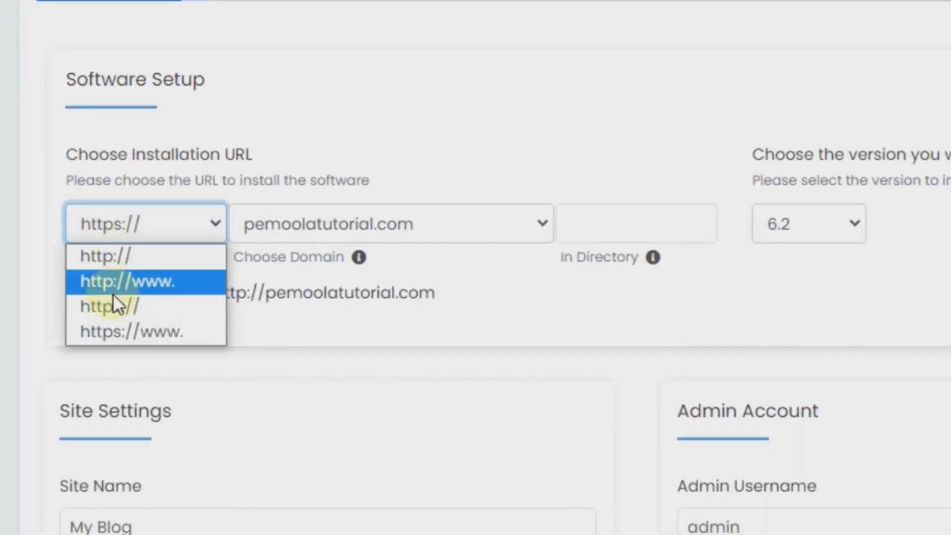
click(117, 305)
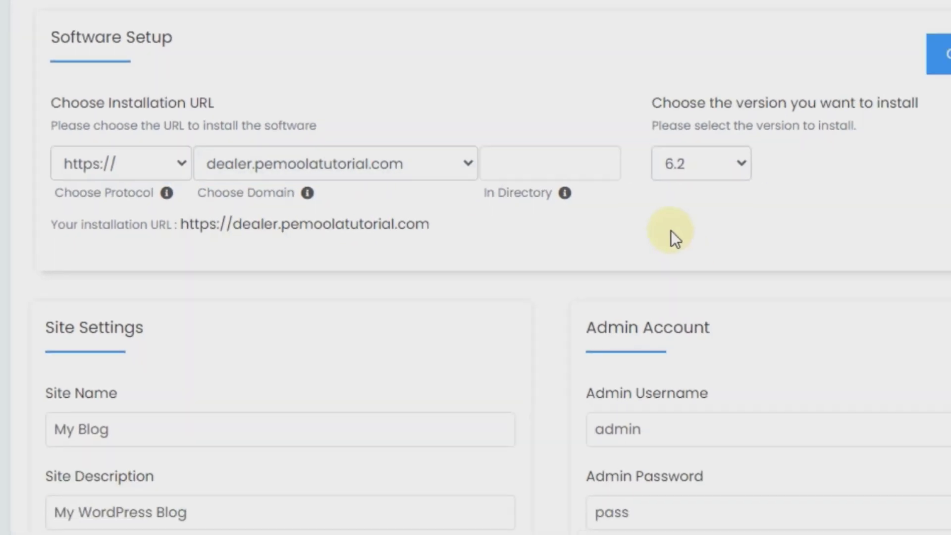
click(637, 223)
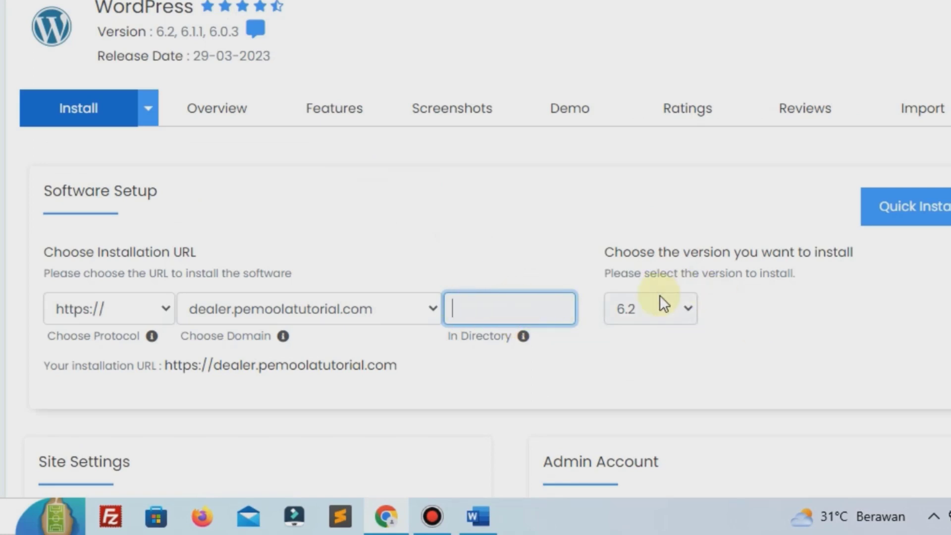
scroll(659, 295, down, 4)
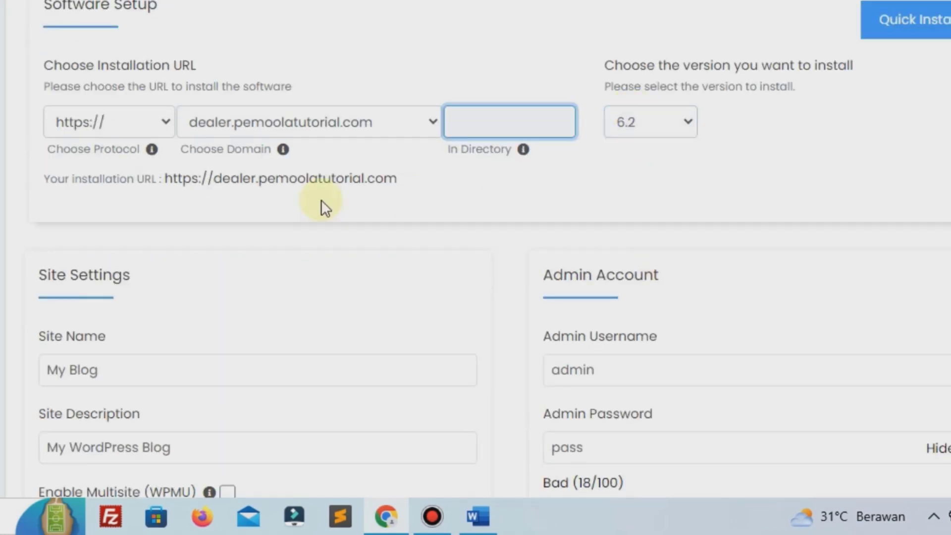
scroll(321, 200, down, 4)
Step: Set the dealer site name and the description 'Menjual BerbagAI Macam Mobil'
click(51, 153)
click(124, 154)
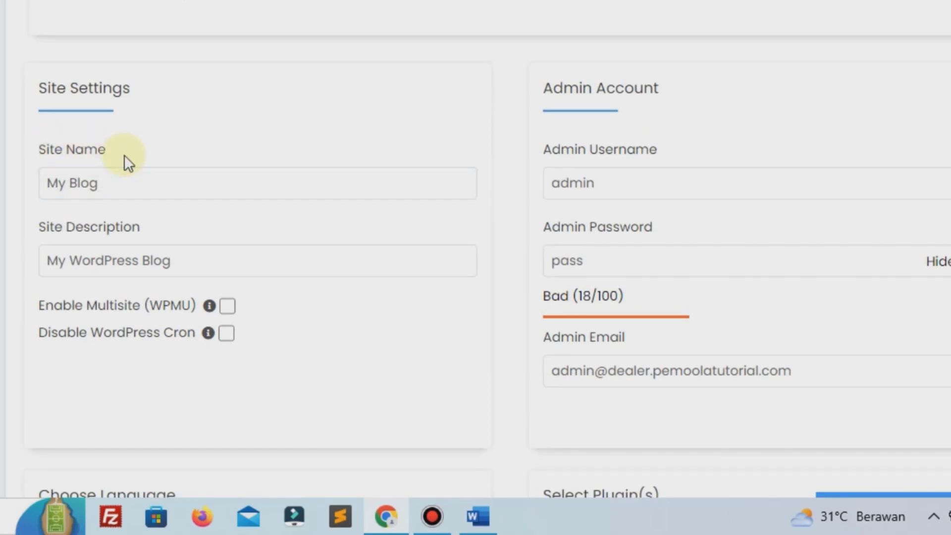
click(136, 174)
key(ctrl+a)
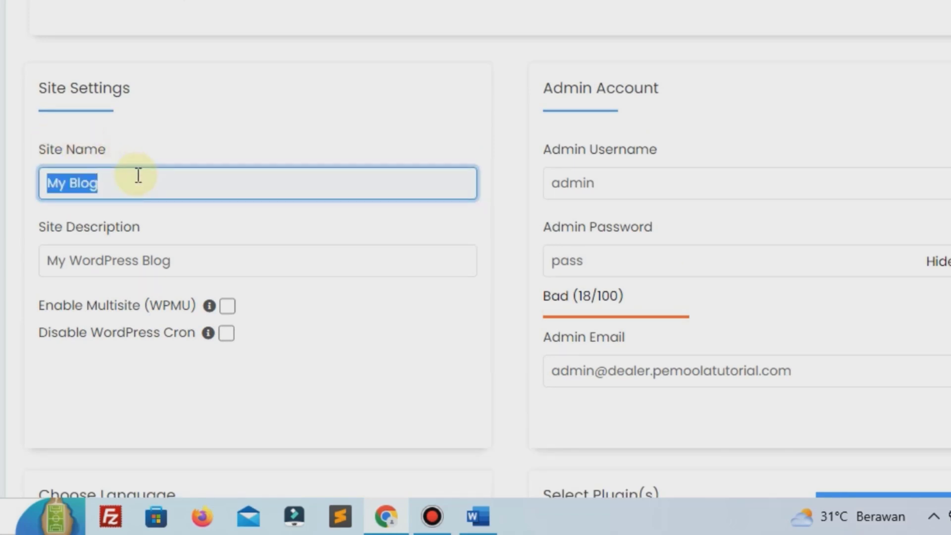
text(R)
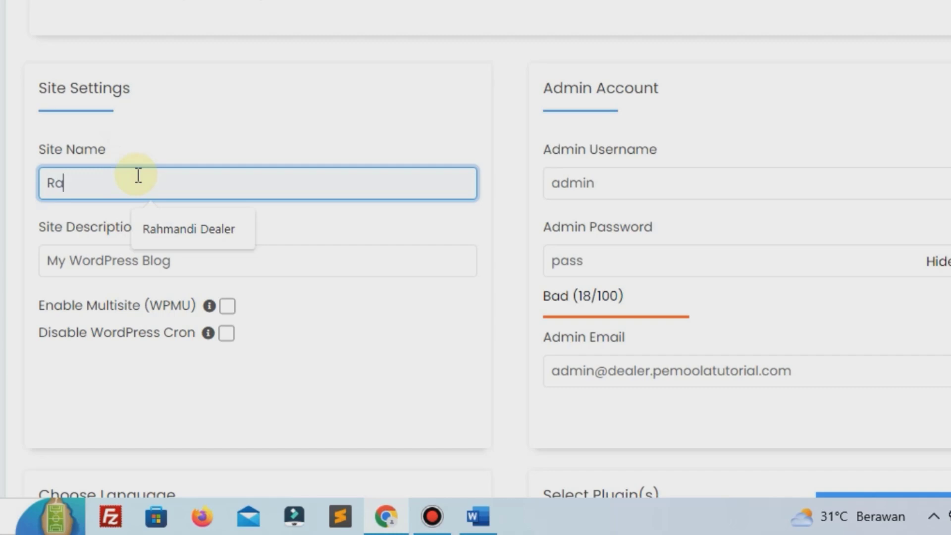
text(a)
click(171, 226)
click(167, 262)
key(ctrl+a)
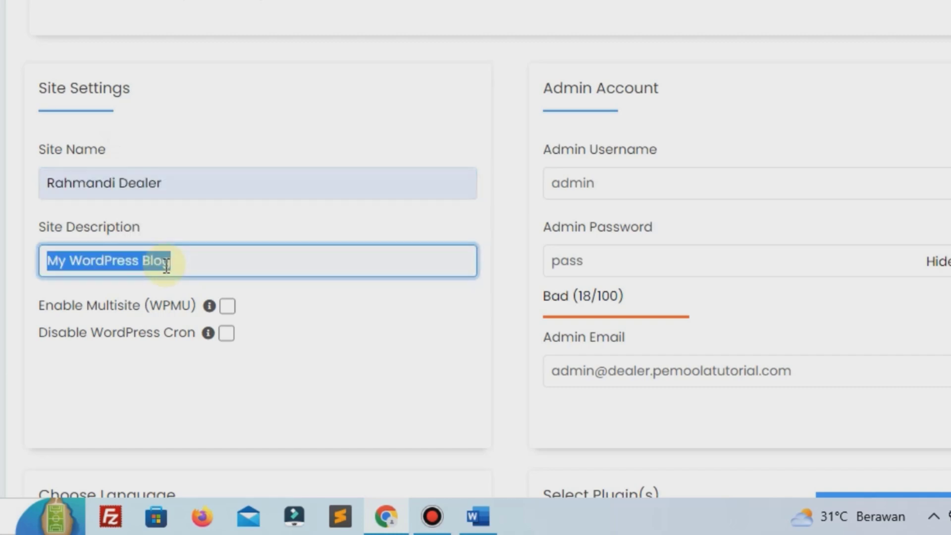
key(BackSpace)
text(m Mobil)
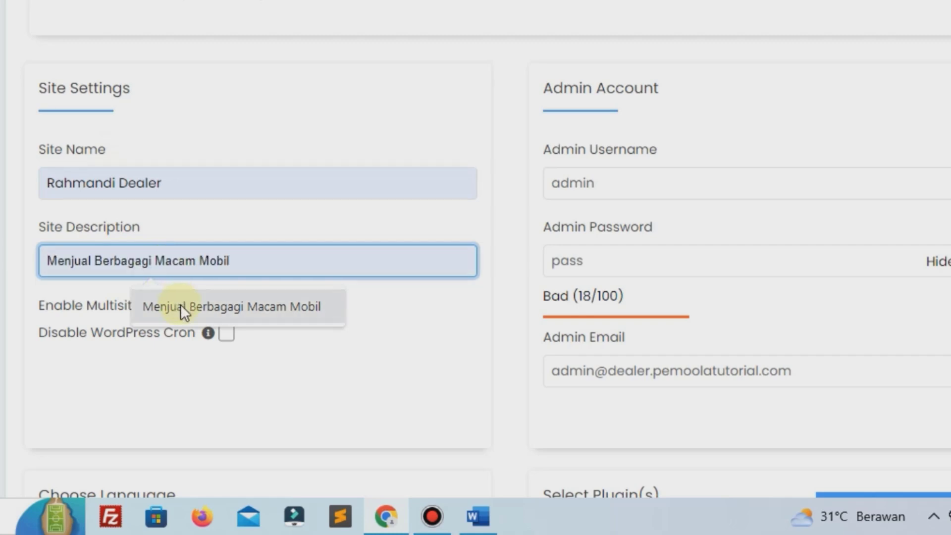
click(181, 306)
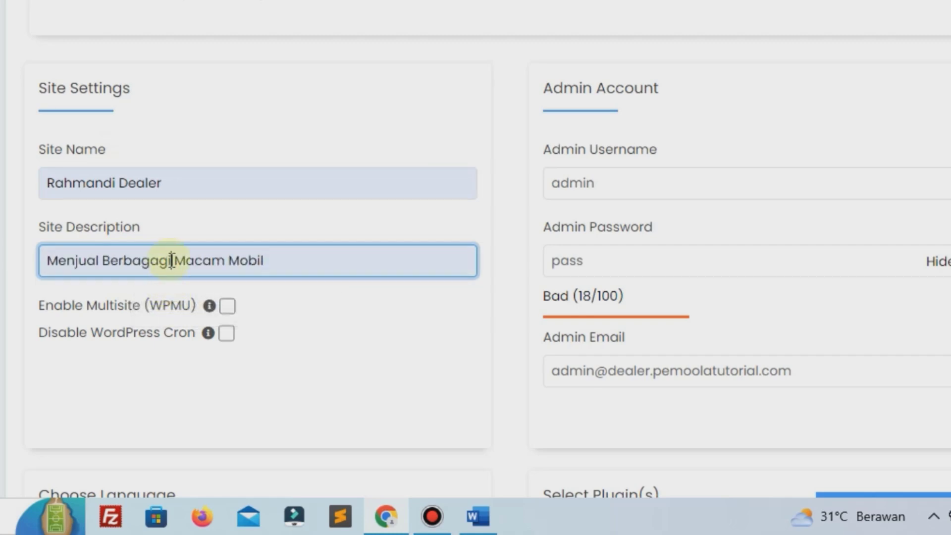
key(BackSpace)
key(BackSpace)
key(BackSpace)
text(AI)
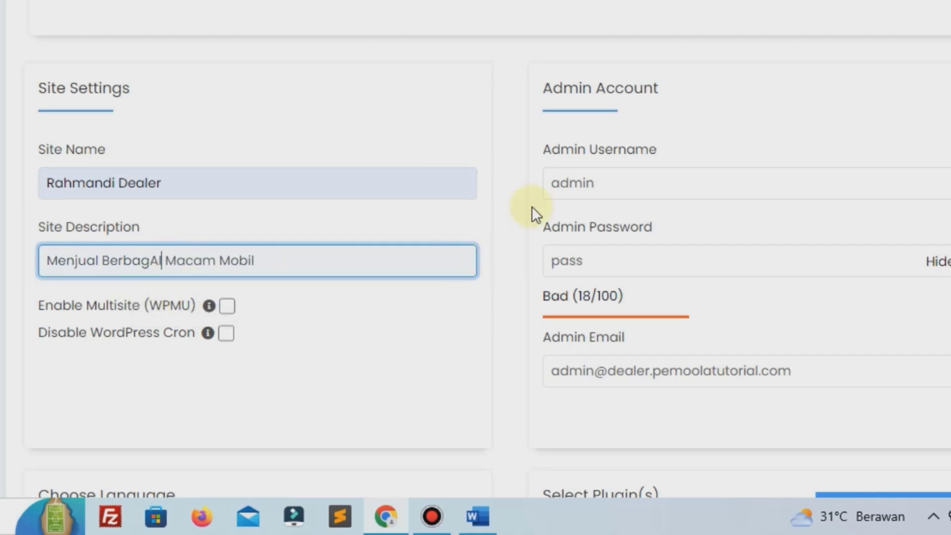
Step: Replace the default 'admin' username with a custom admin username
click(578, 176)
key(BackSpace)
key(BackSpace)
key(BackSpace)
key(BackSpace)
key(BackSpace)
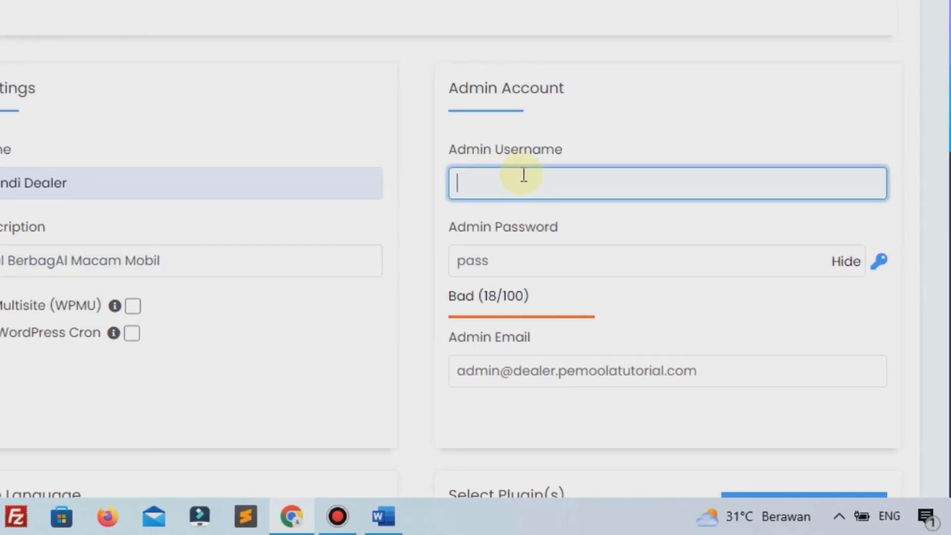
text(RA)
key(BackSpace)
key(BackSpace)
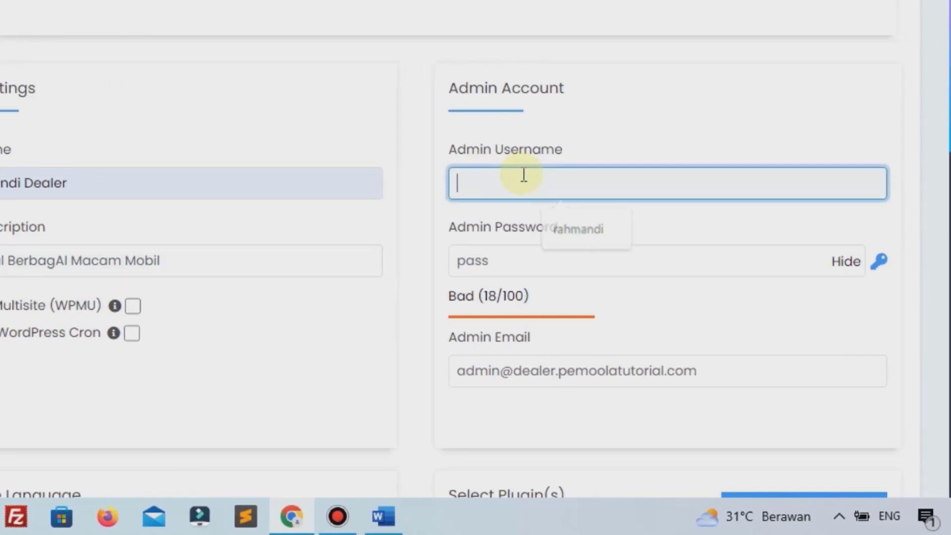
text(rahmandi)
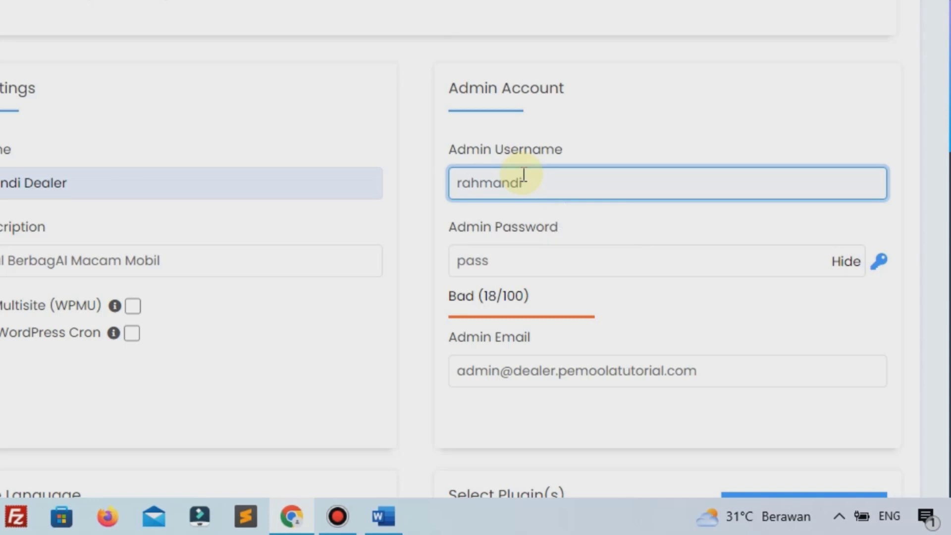
Step: Replace the admin password with a pasted strong password rated Strong (65/100)
click(842, 264)
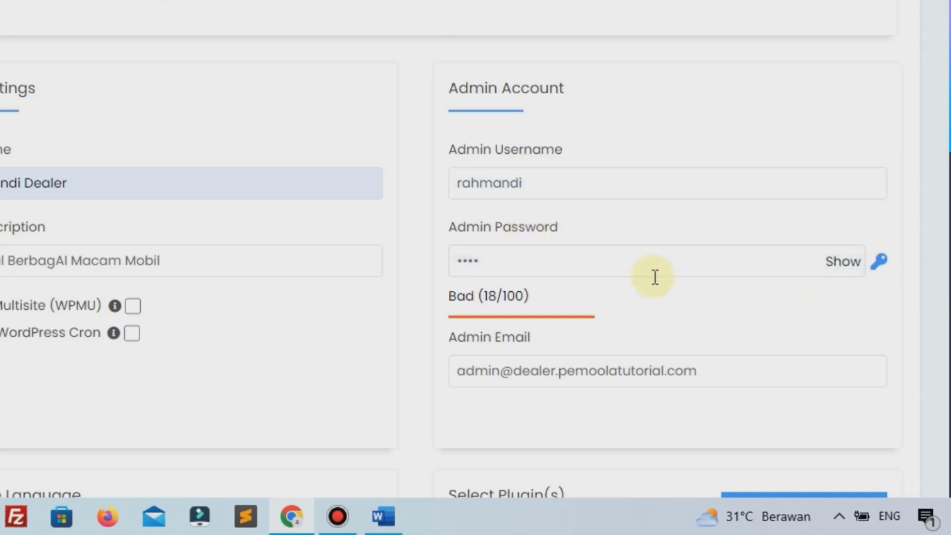
click(648, 269)
double_click(648, 270)
key(ctrl+v)
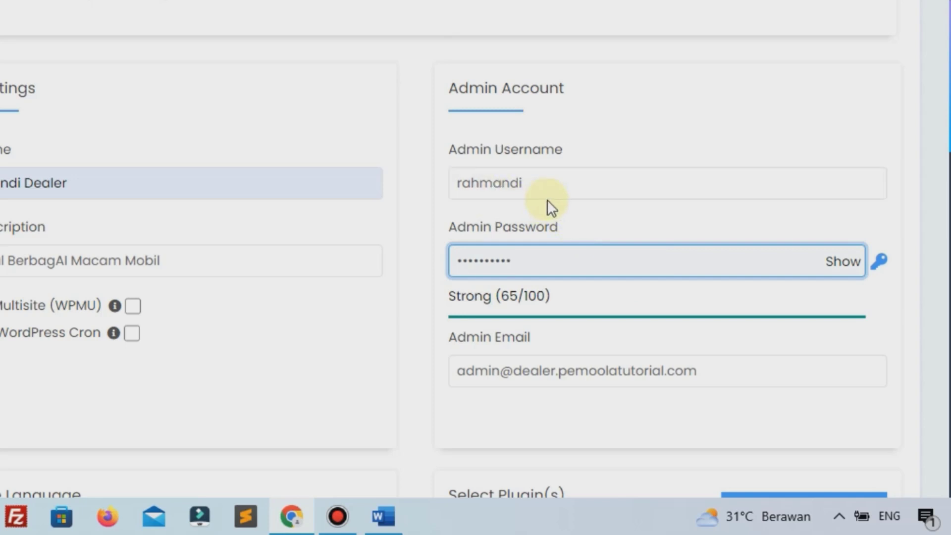
scroll(548, 200, down, 4)
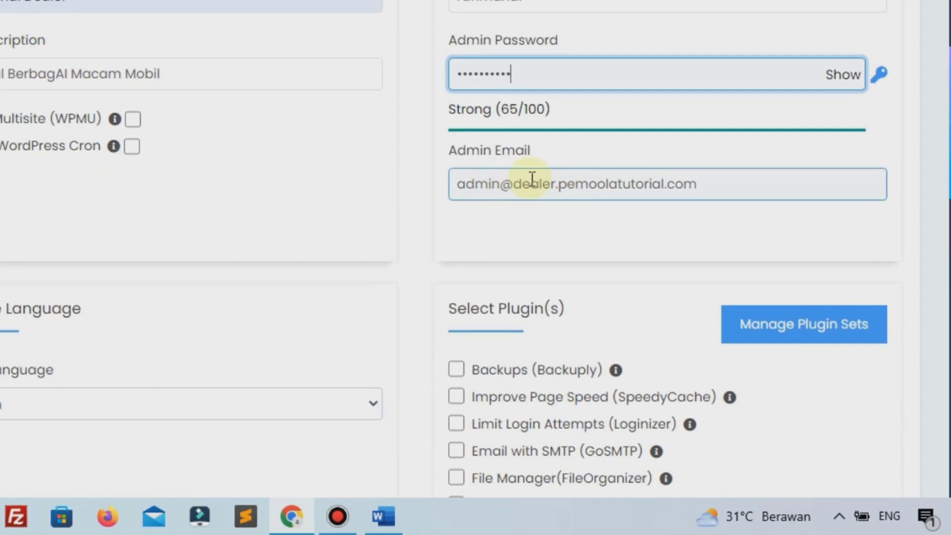
click(7, 409)
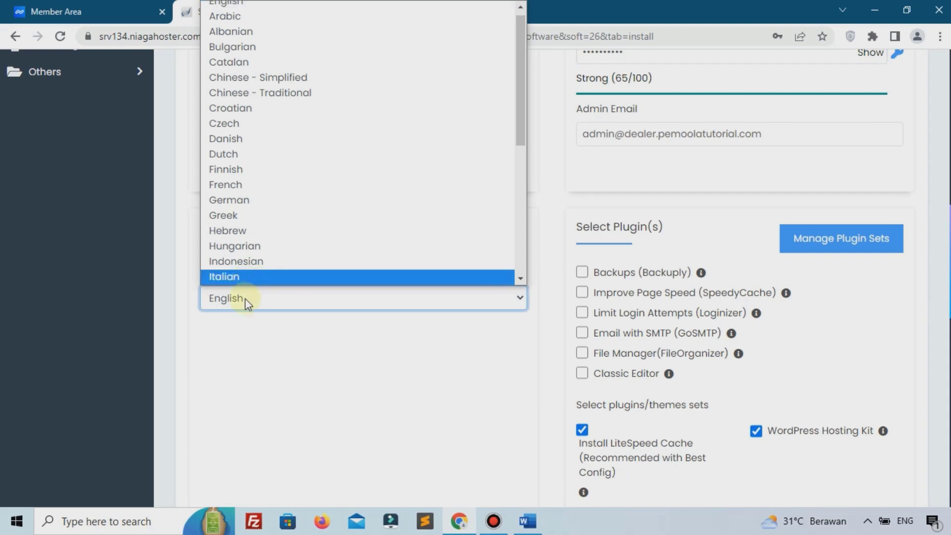
click(247, 261)
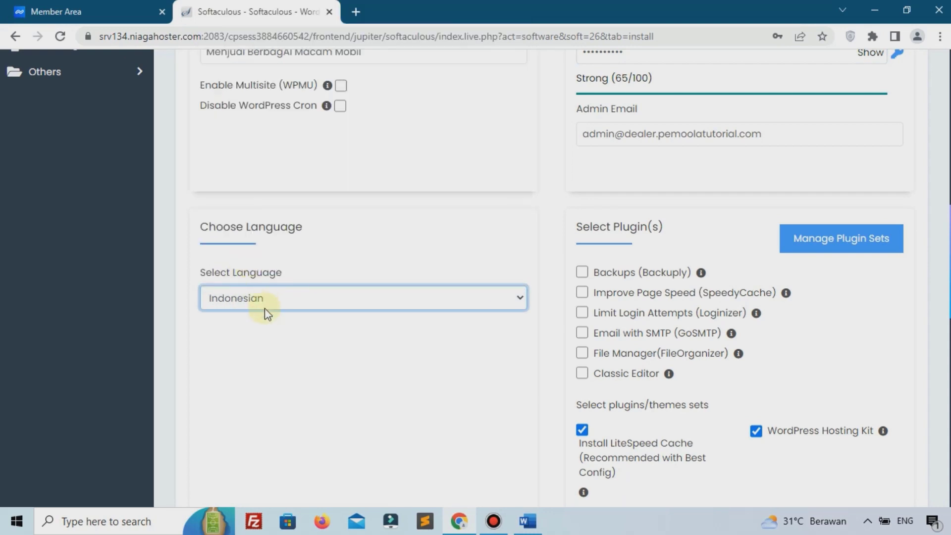
scroll(275, 336, down, 14)
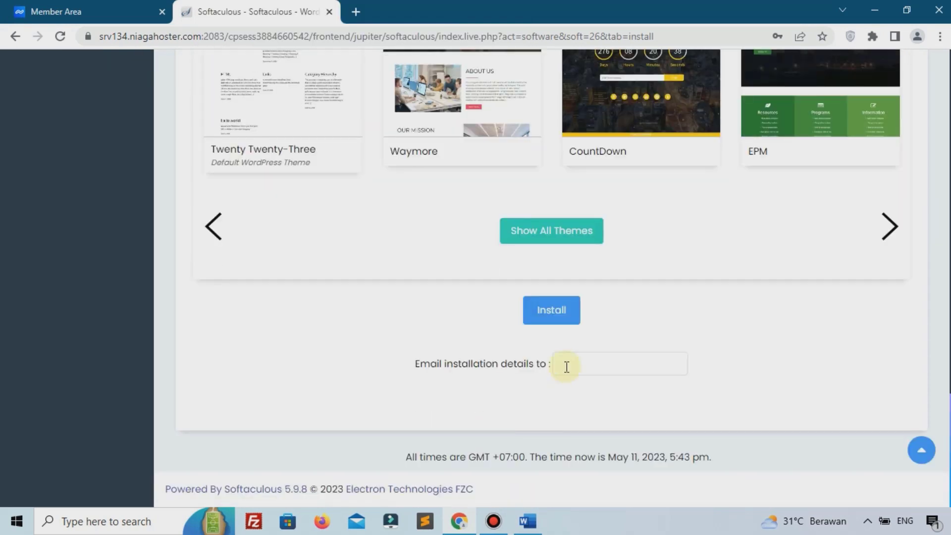
click(564, 320)
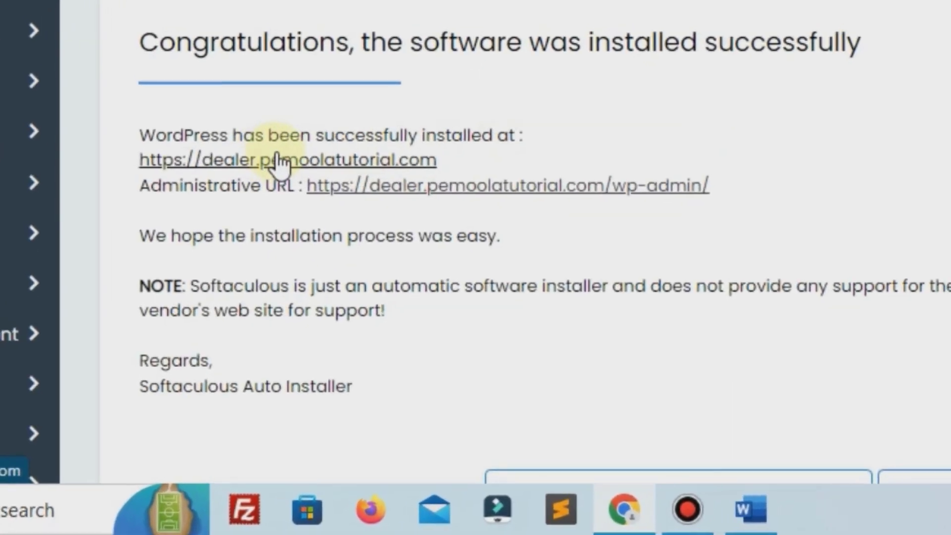
Step: View the newly installed site, then open its WordPress admin dashboard
click(259, 332)
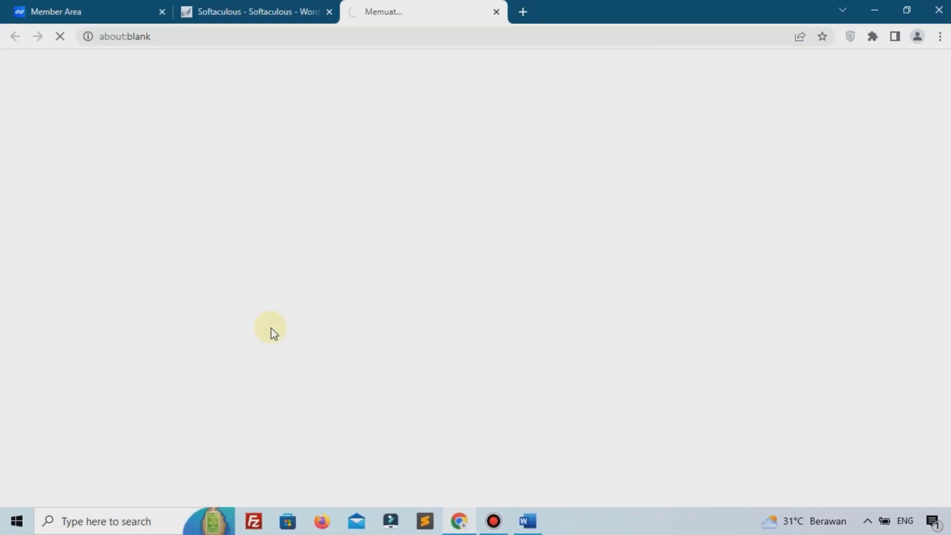
click(251, 11)
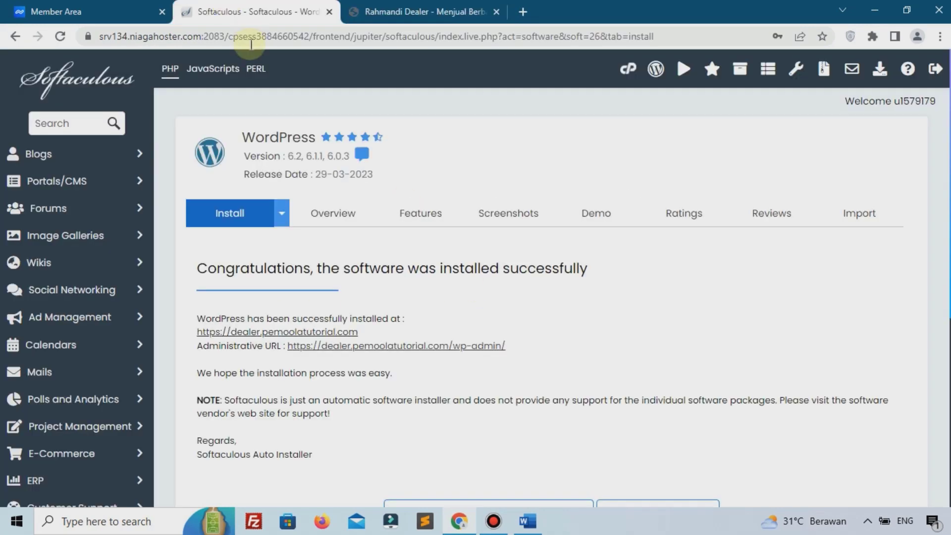
click(388, 346)
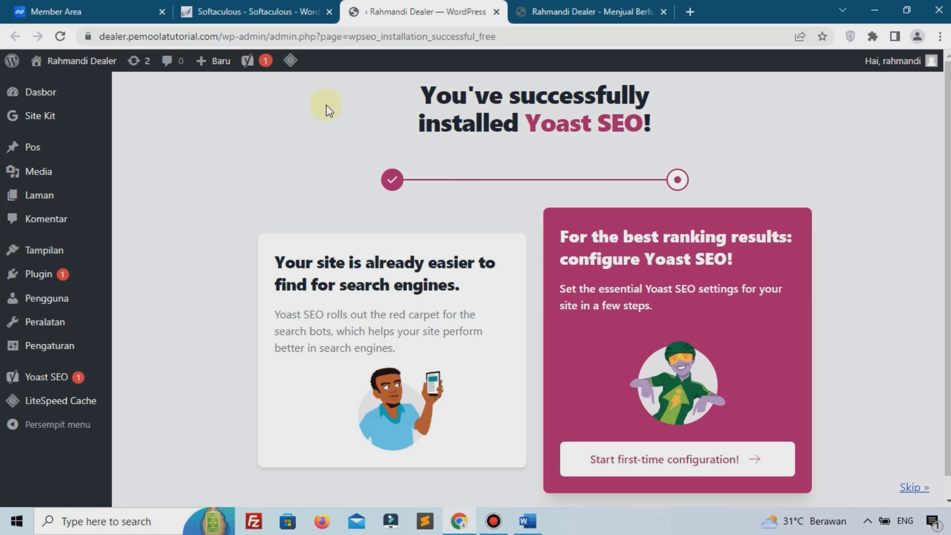
Step: Close the Softaculous installer and hosting member-area tabs
click(309, 15)
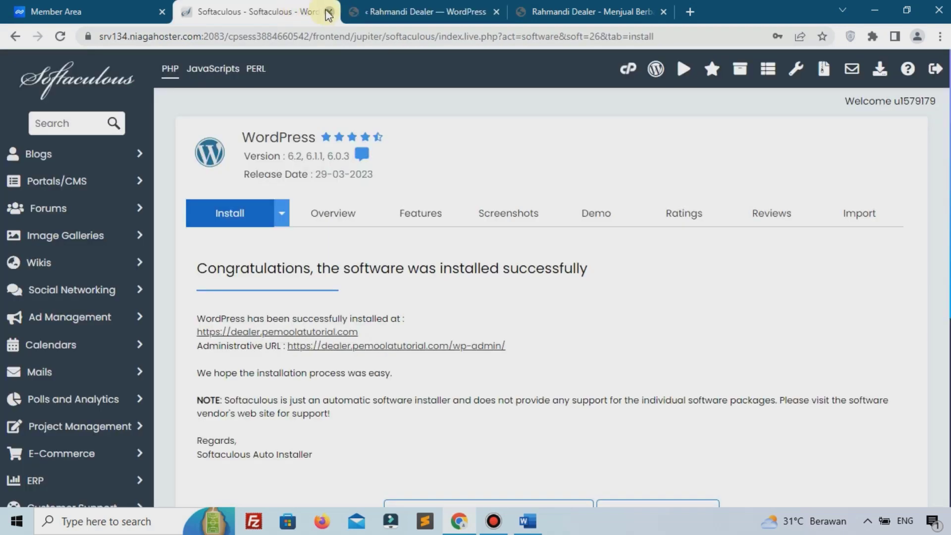
click(328, 12)
click(111, 10)
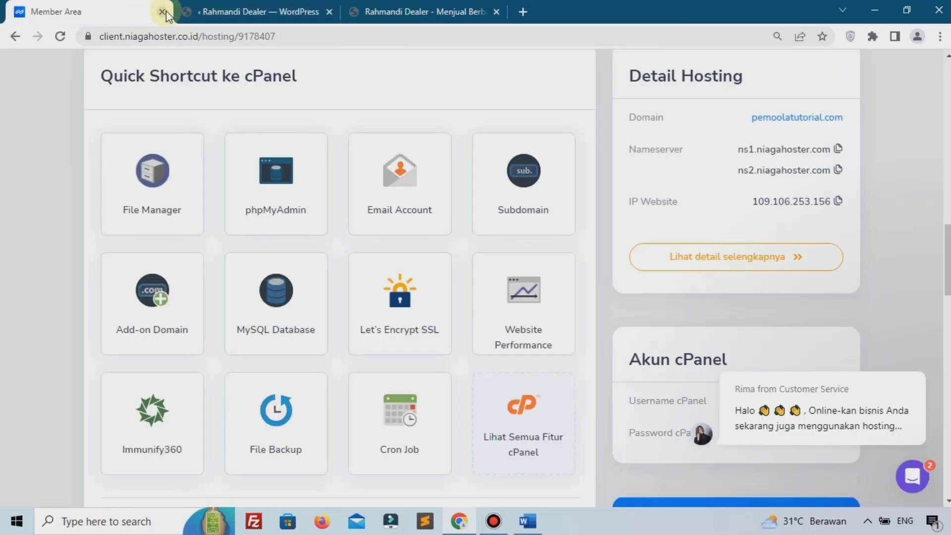
click(162, 12)
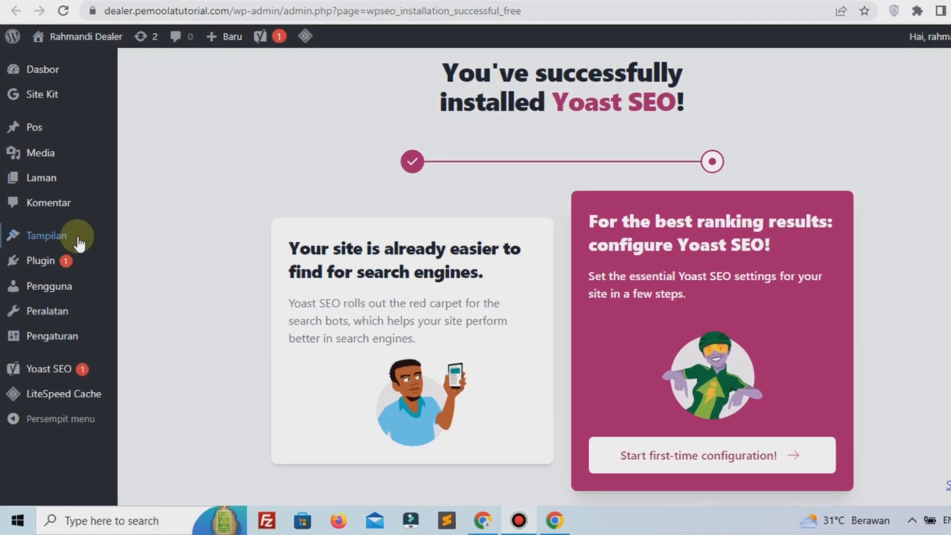
Step: Search for 'elementor', install and activate Elementor, and dismiss its setup wizard
mouse_move(42, 282)
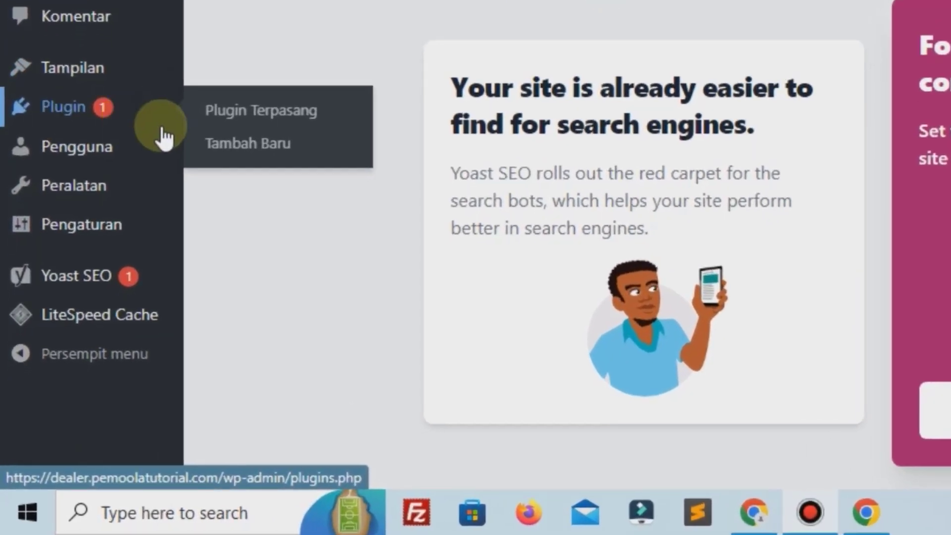
click(211, 151)
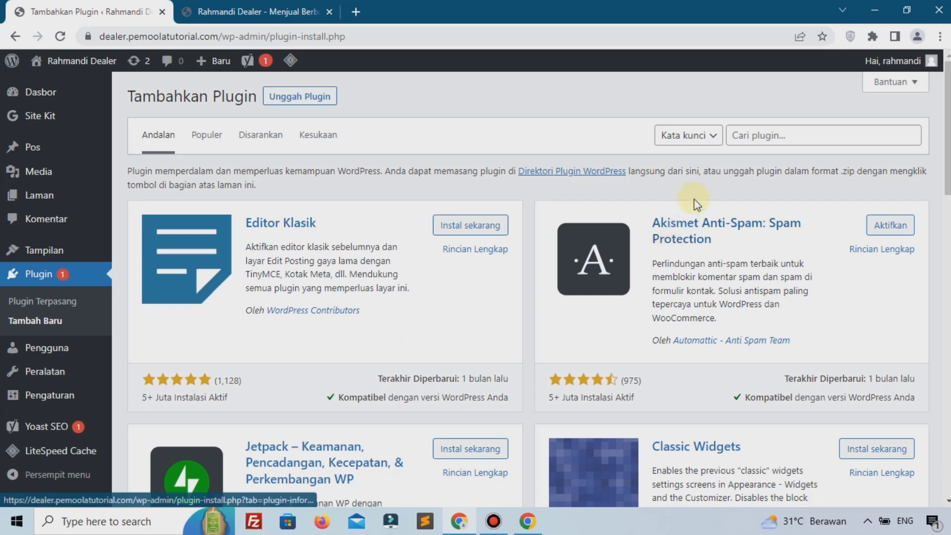
click(758, 138)
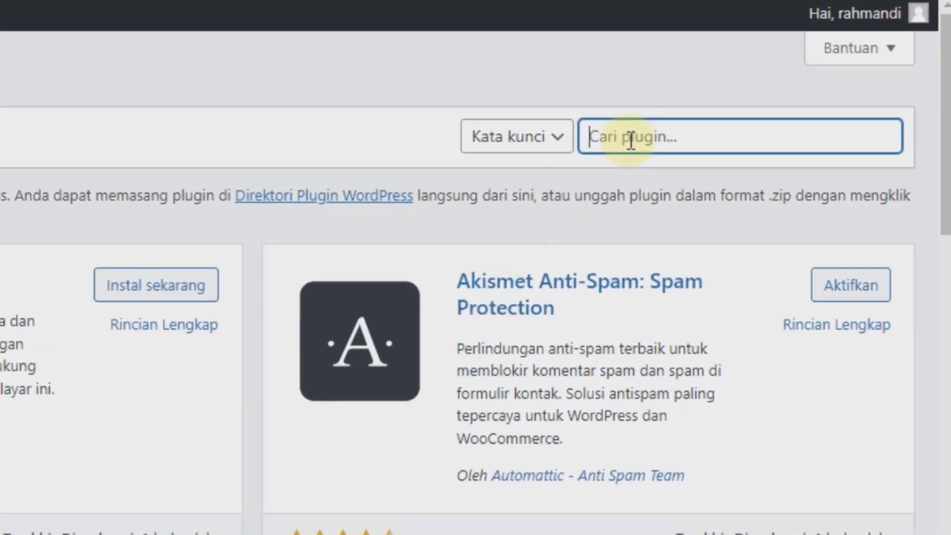
text(e)
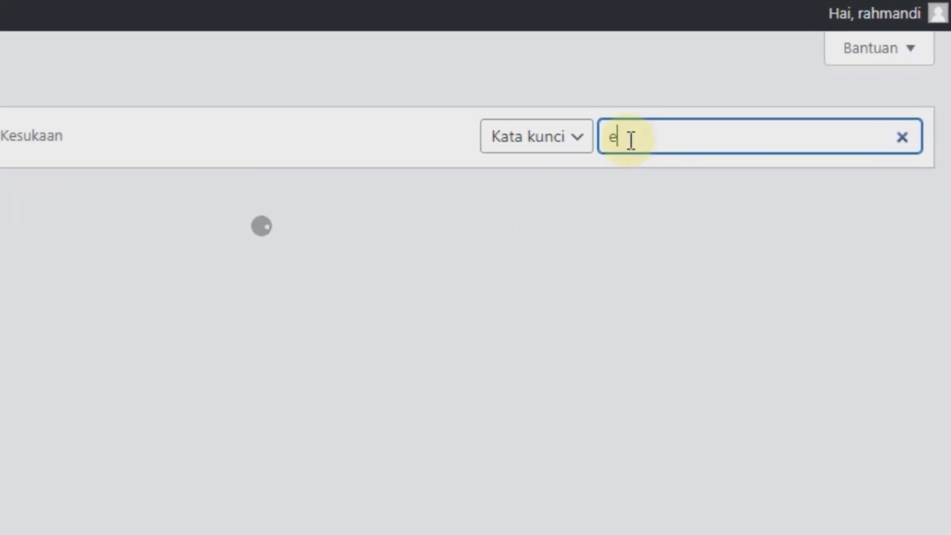
text(lementor)
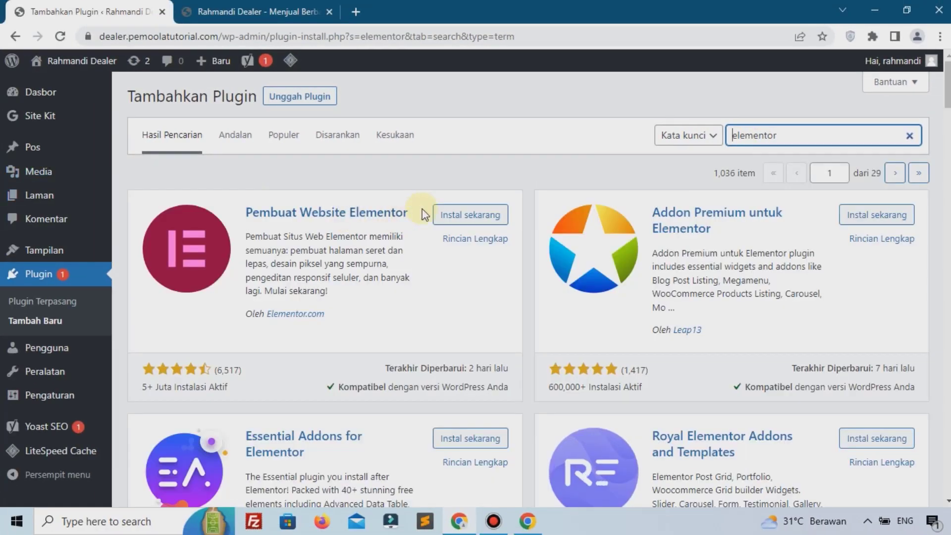
click(468, 218)
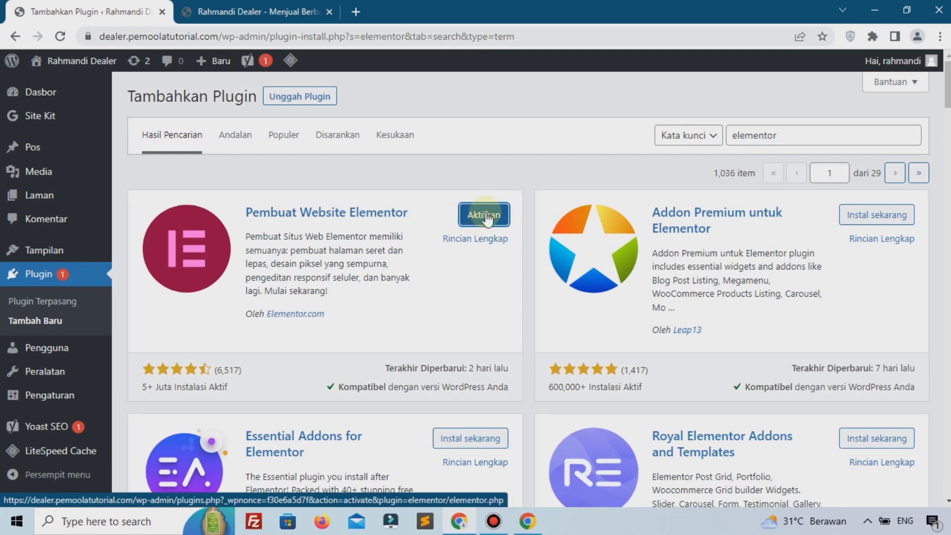
click(482, 227)
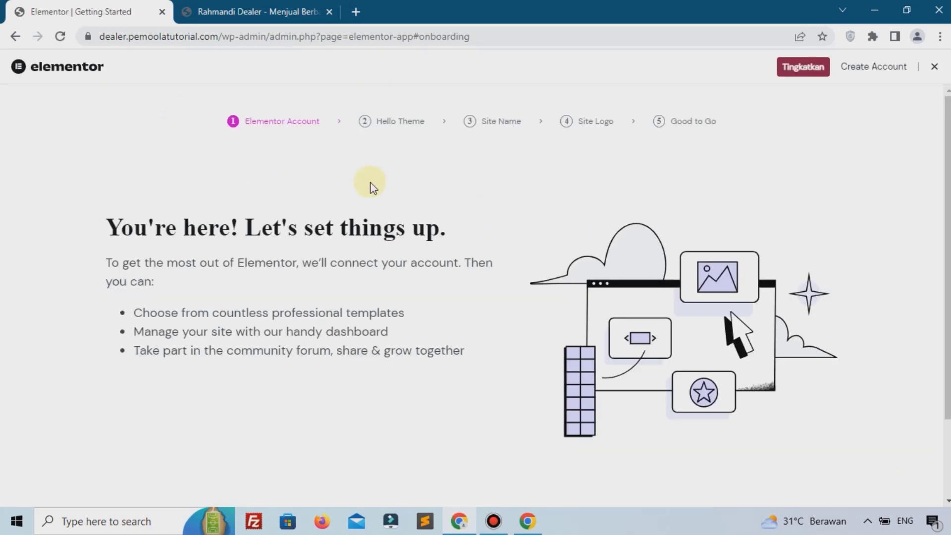
click(934, 72)
scroll(27, 199, down, 5)
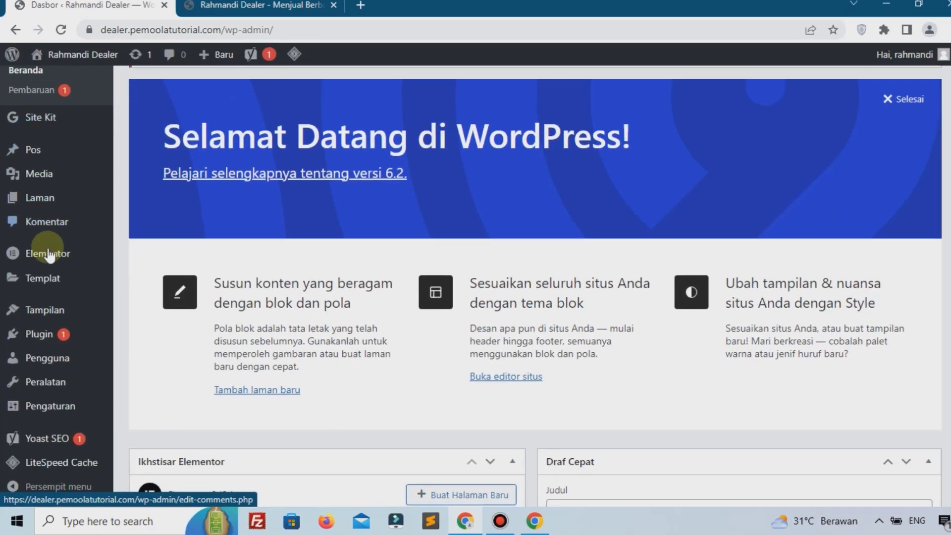
Step: Search for 'metabox', then install and activate the Meta Box custom fields plugin
mouse_move(46, 335)
click(245, 253)
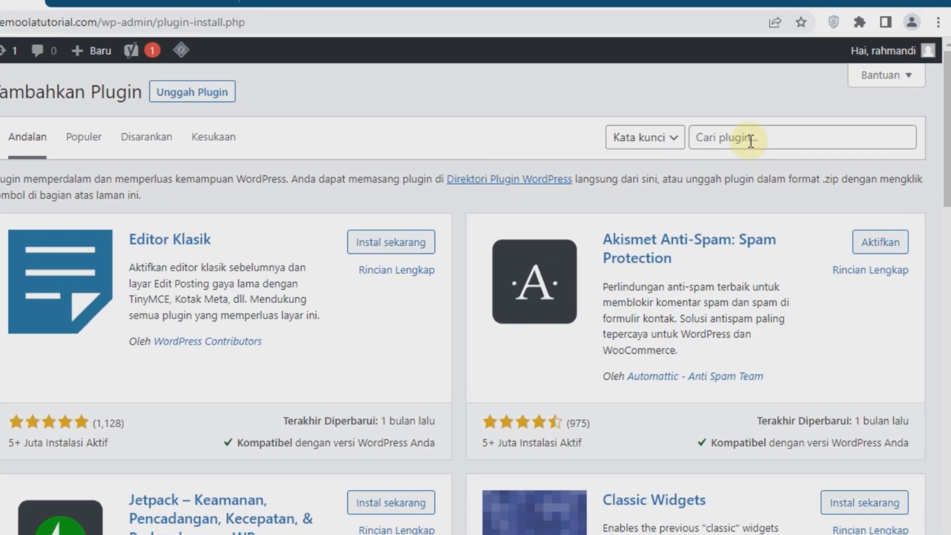
click(777, 138)
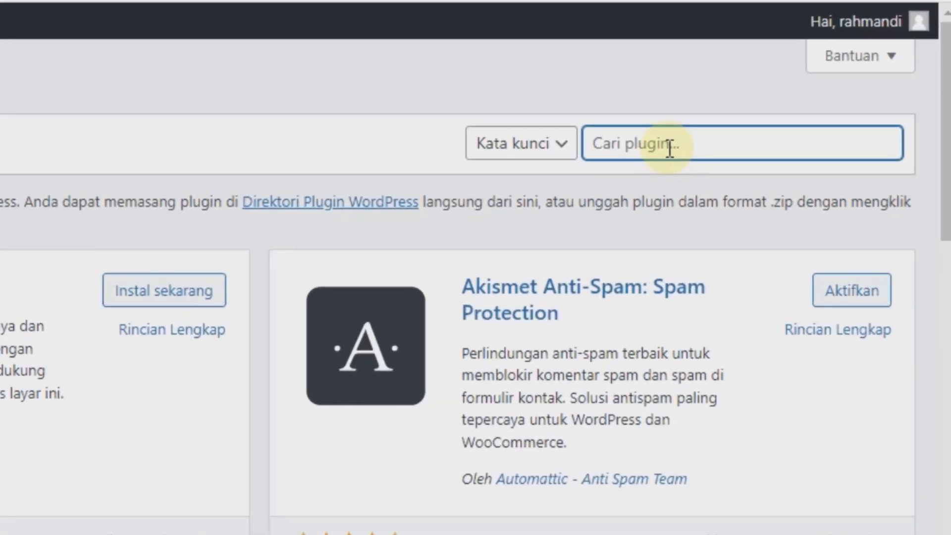
text(metab)
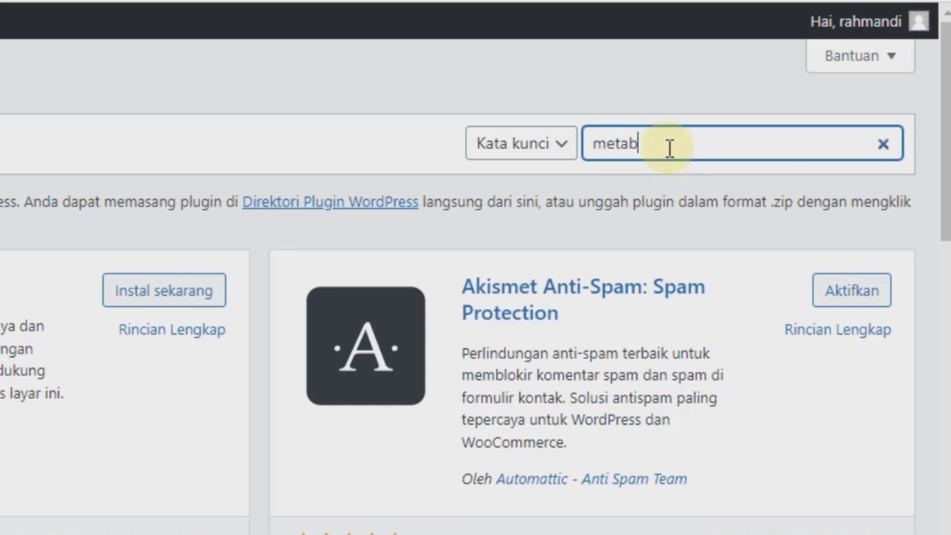
text(ox)
scroll(580, 155, down, 10)
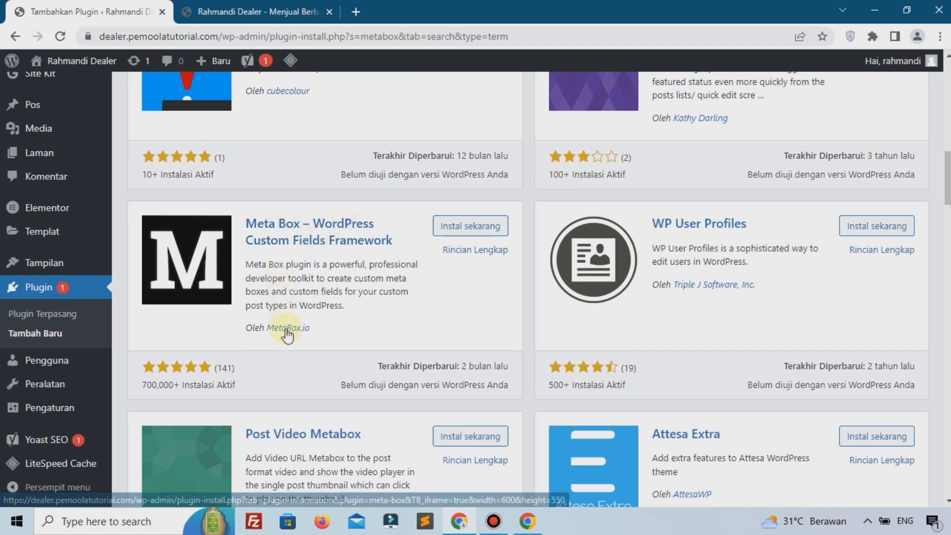
click(469, 233)
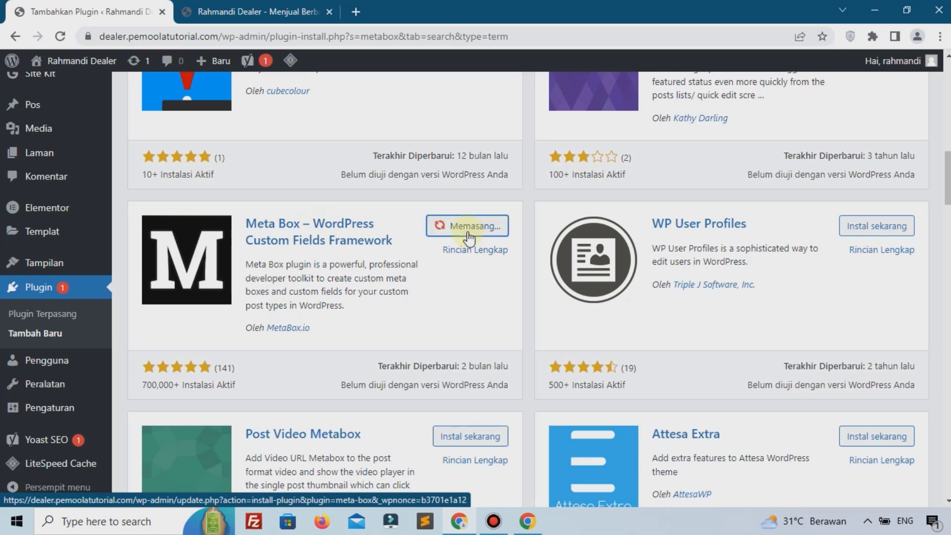
scroll(462, 229, up, 1)
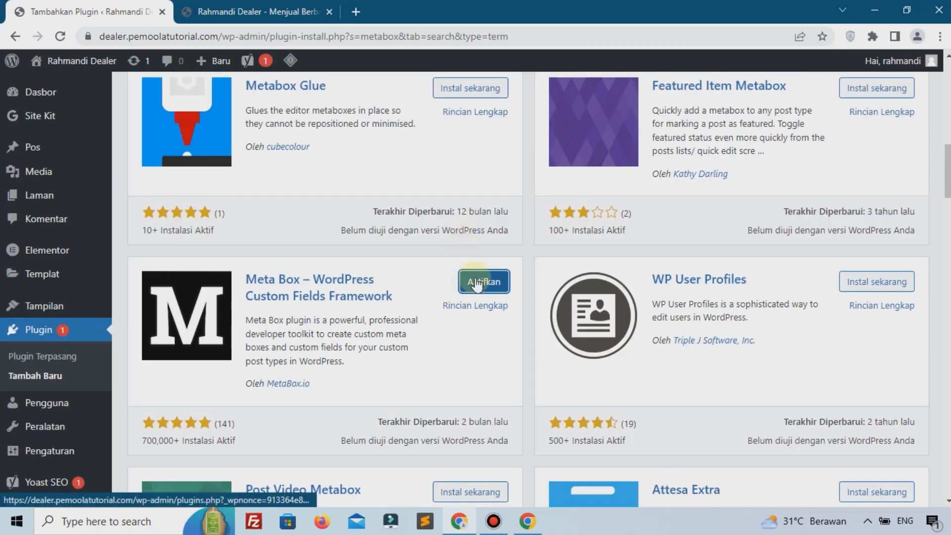
click(477, 283)
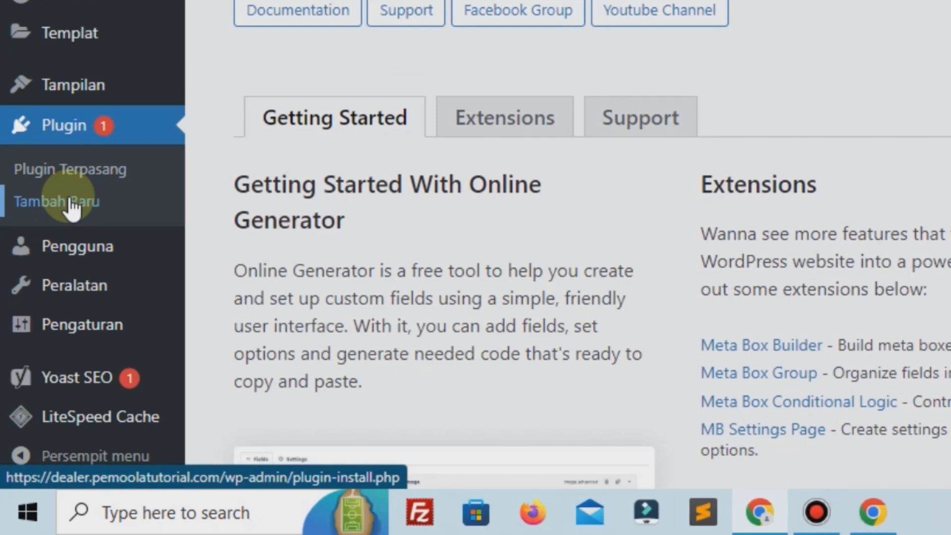
click(72, 208)
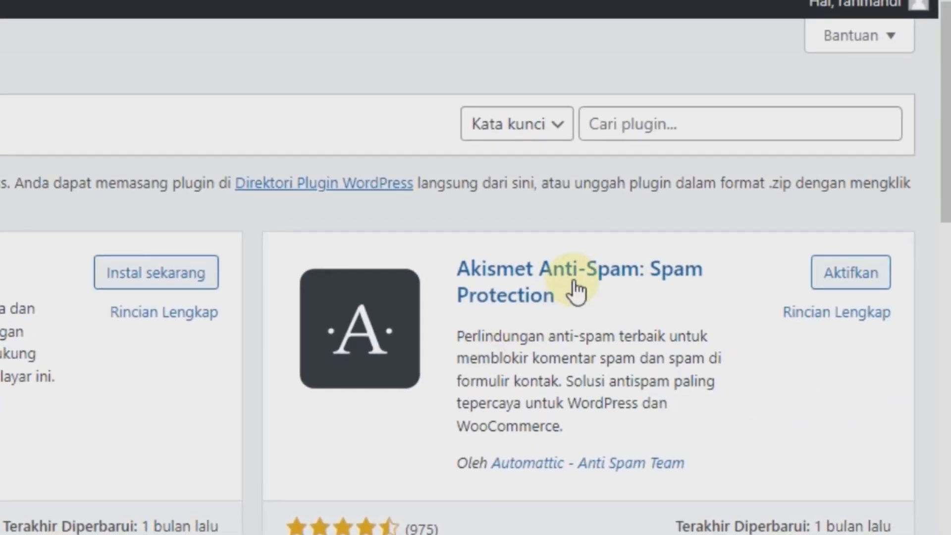
Step: Search for 'auto listings', then install and activate the Auto Listings plugin
click(694, 128)
text(auto listings)
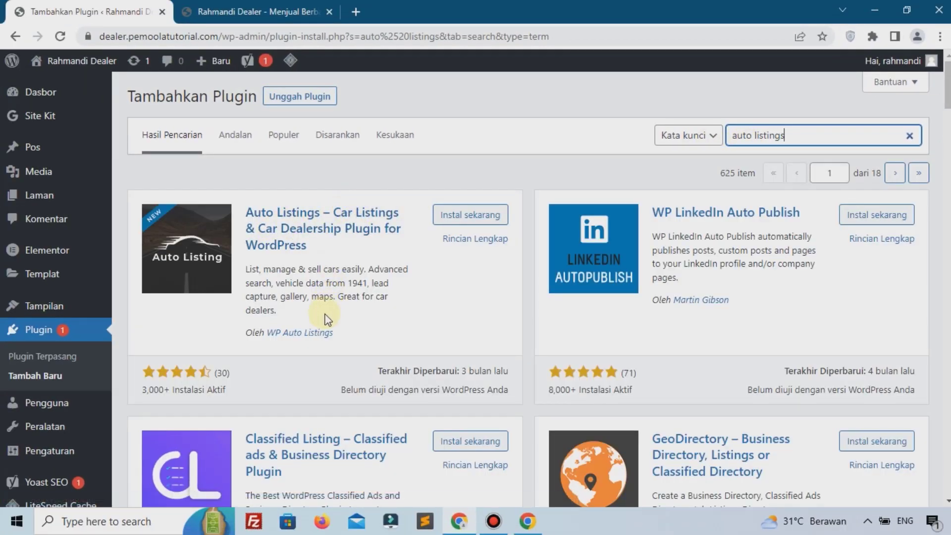
click(459, 216)
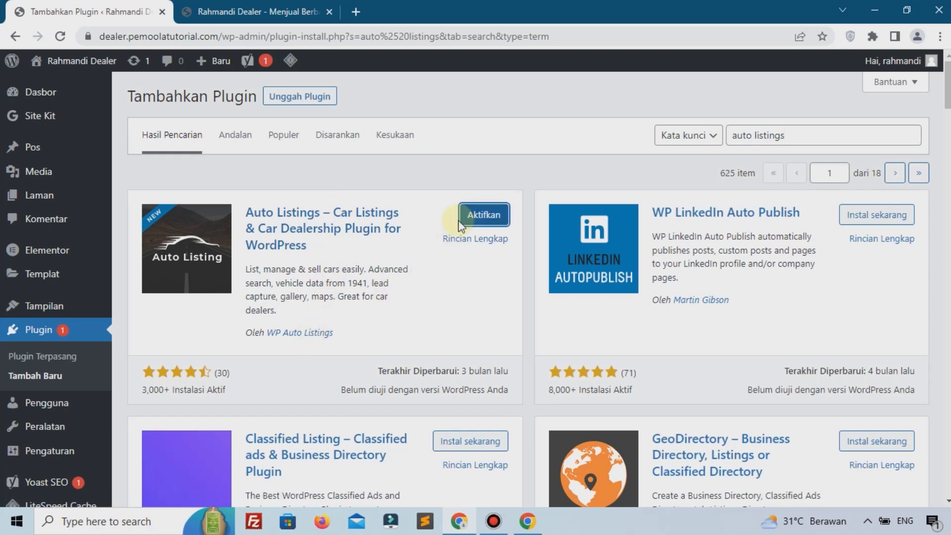
click(470, 214)
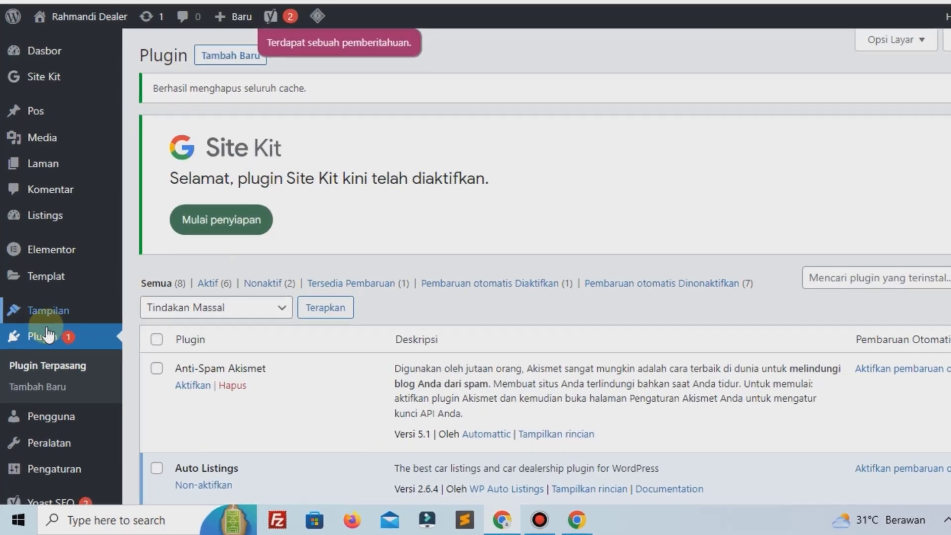
Step: Deactivate LiteSpeed Cache from the installed plugins list
click(40, 375)
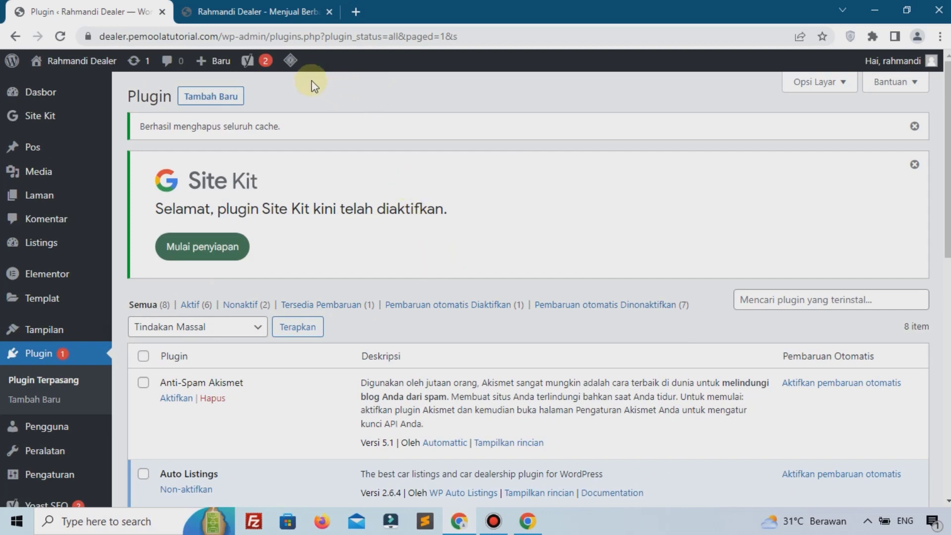
scroll(319, 286, down, 7)
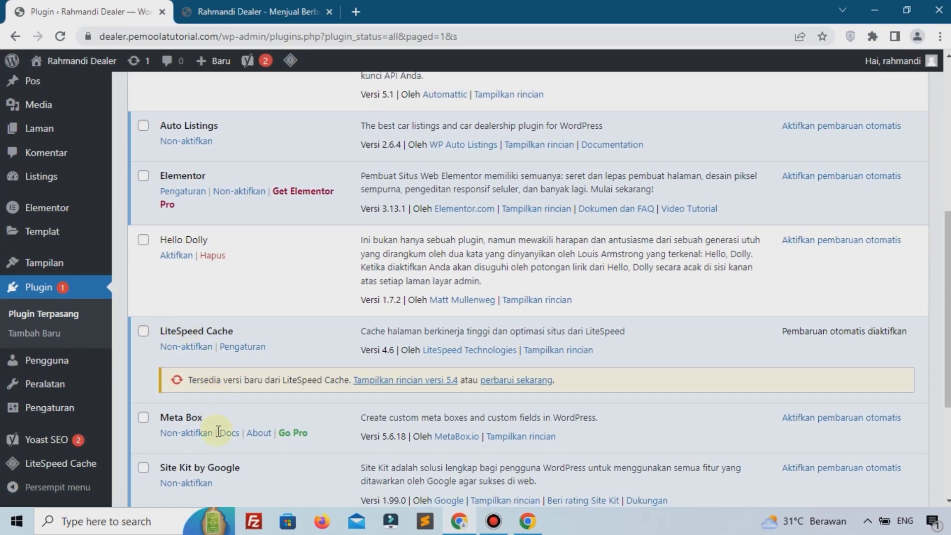
scroll(218, 431, down, 1)
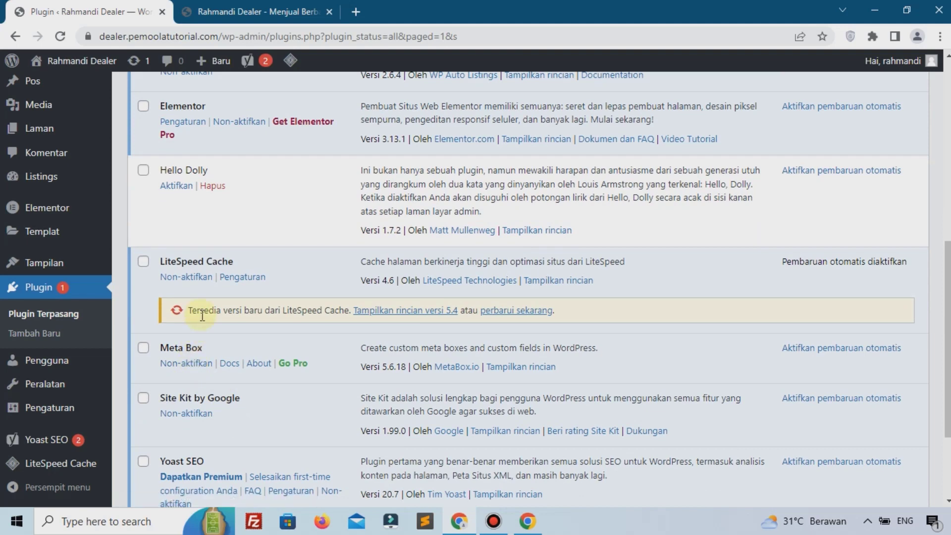
click(194, 279)
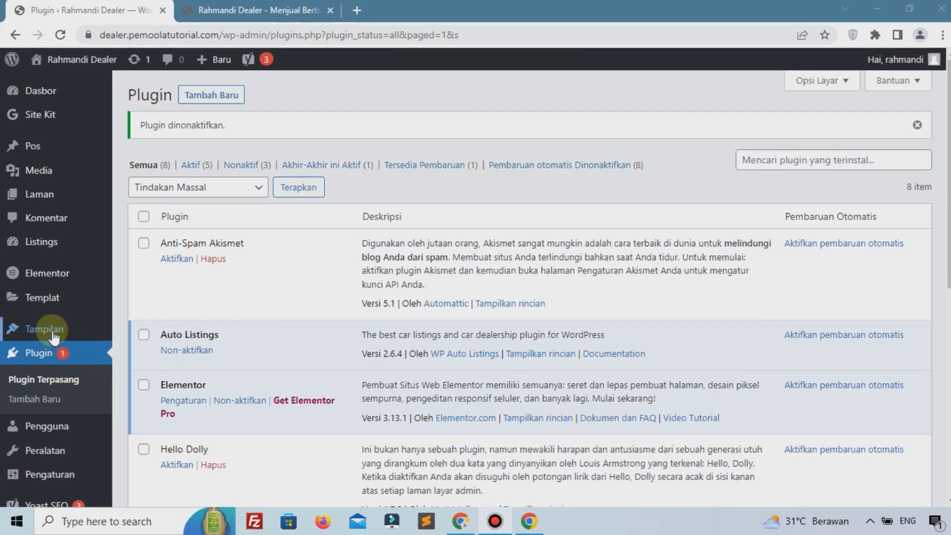
Step: Search themes for 'astra', then install and activate the Astra theme
mouse_move(51, 328)
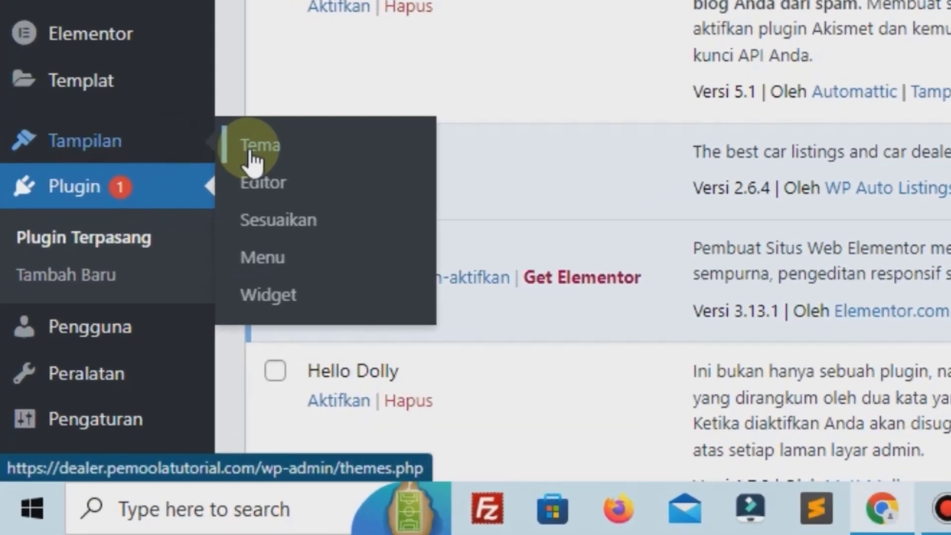
click(254, 159)
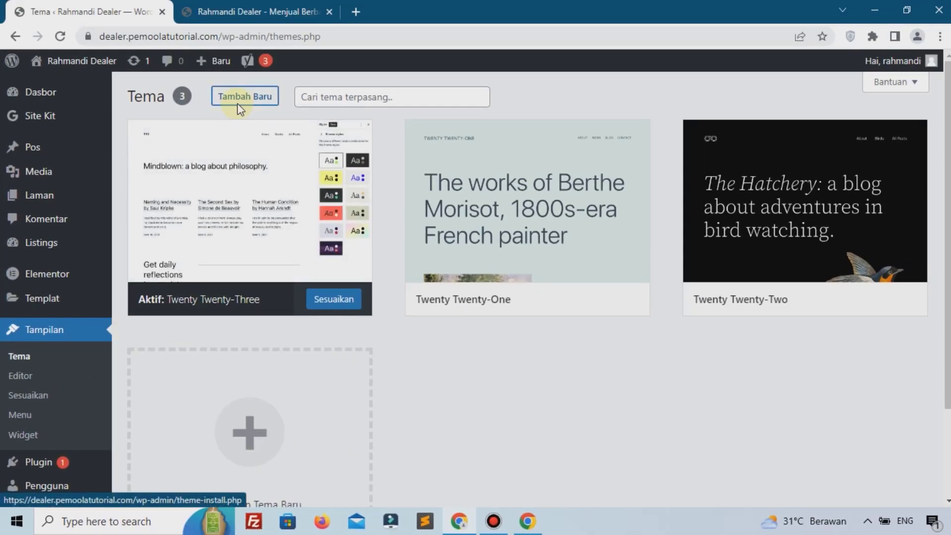
click(237, 99)
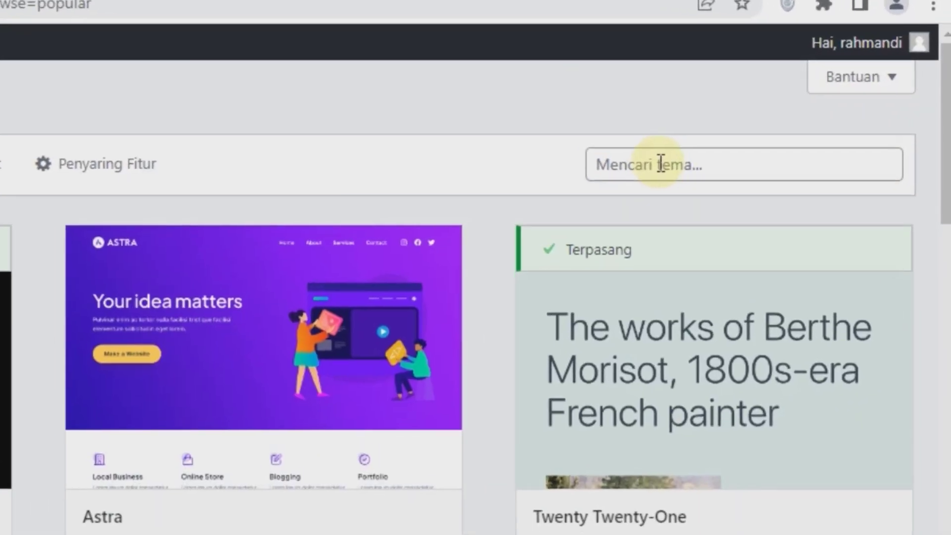
click(772, 135)
text(ast)
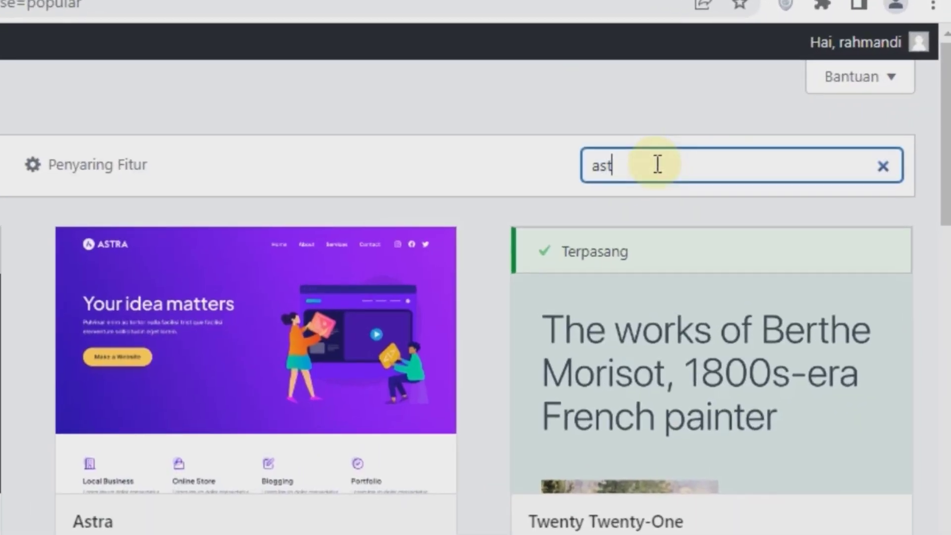
text(ra)
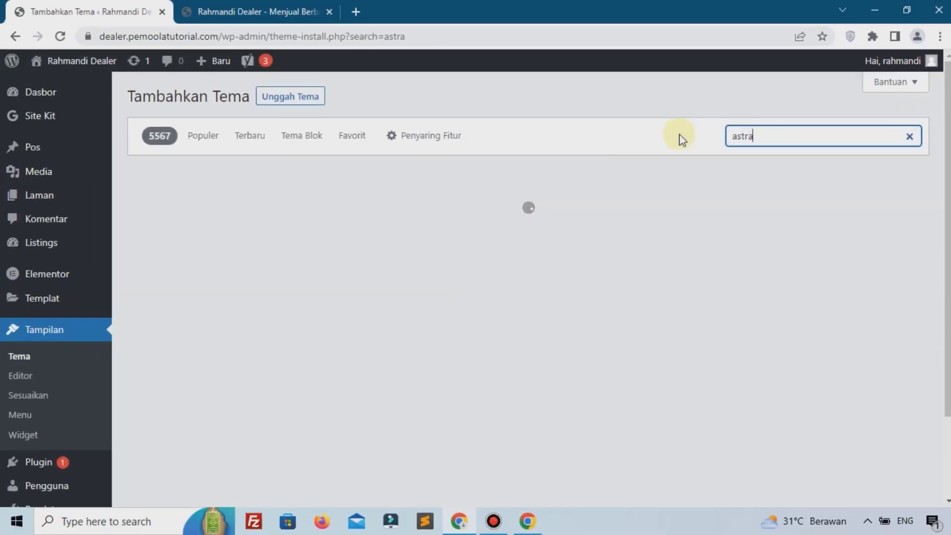
mouse_move(270, 326)
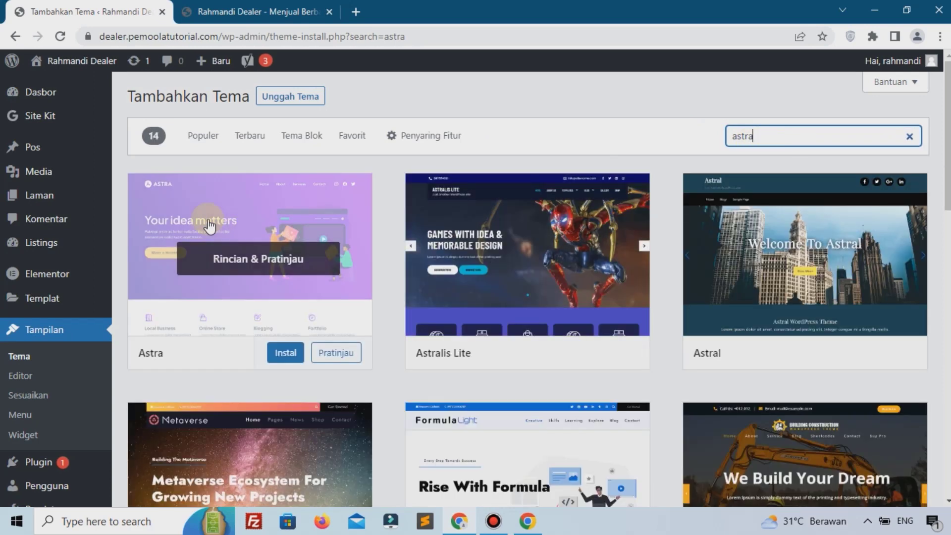
click(278, 352)
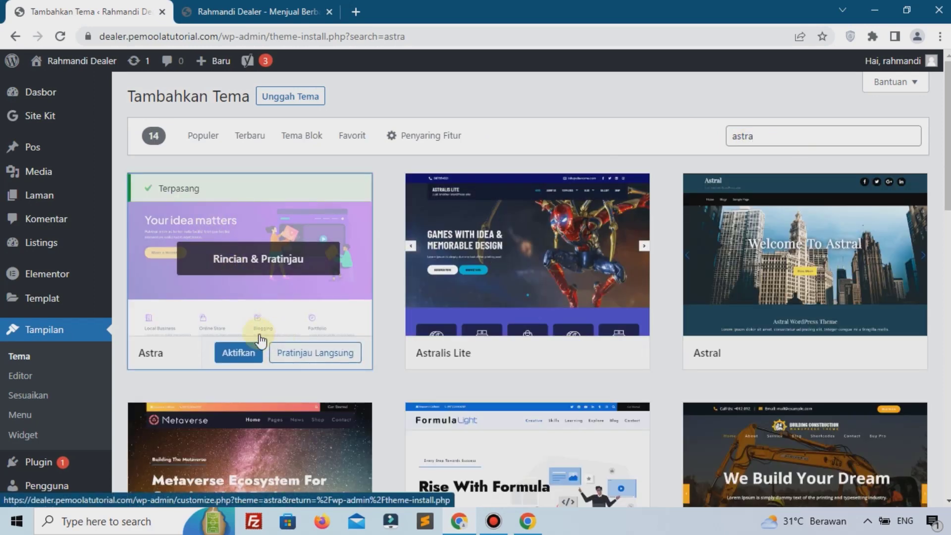
click(239, 354)
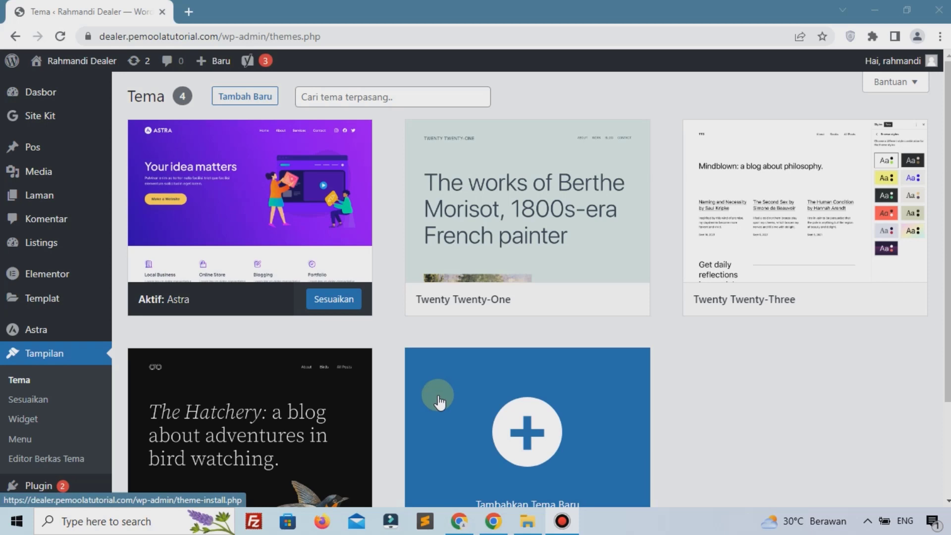
Step: Go through Listings and New Listing to reach the empty Body Types page
mouse_move(68, 254)
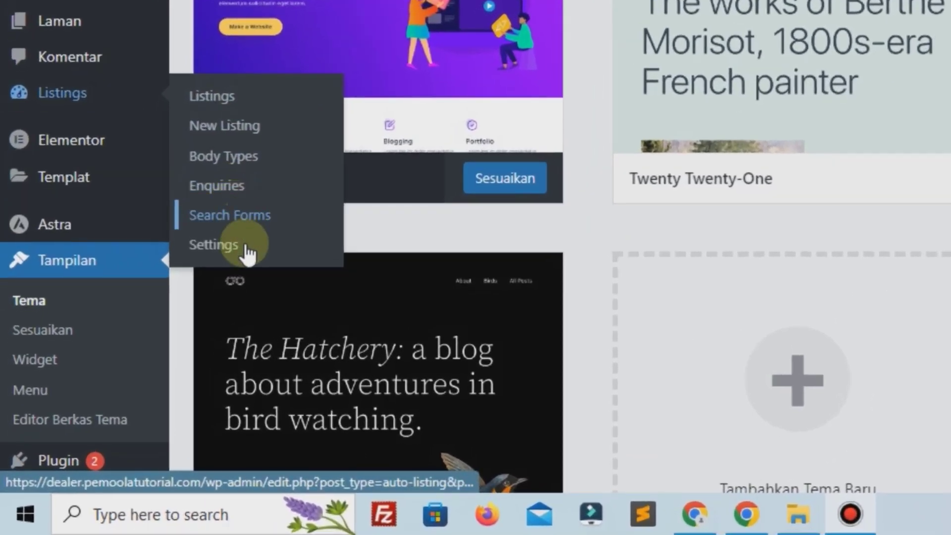
click(218, 97)
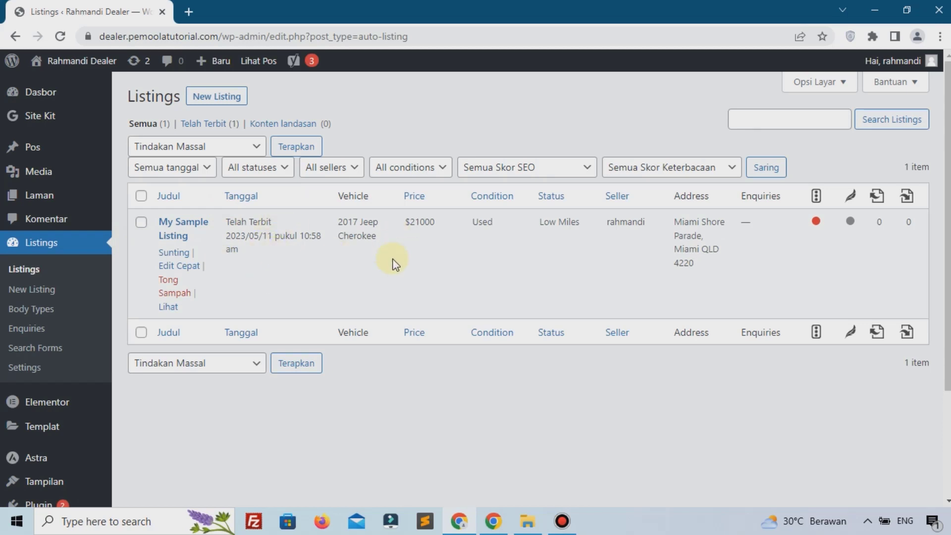
click(63, 294)
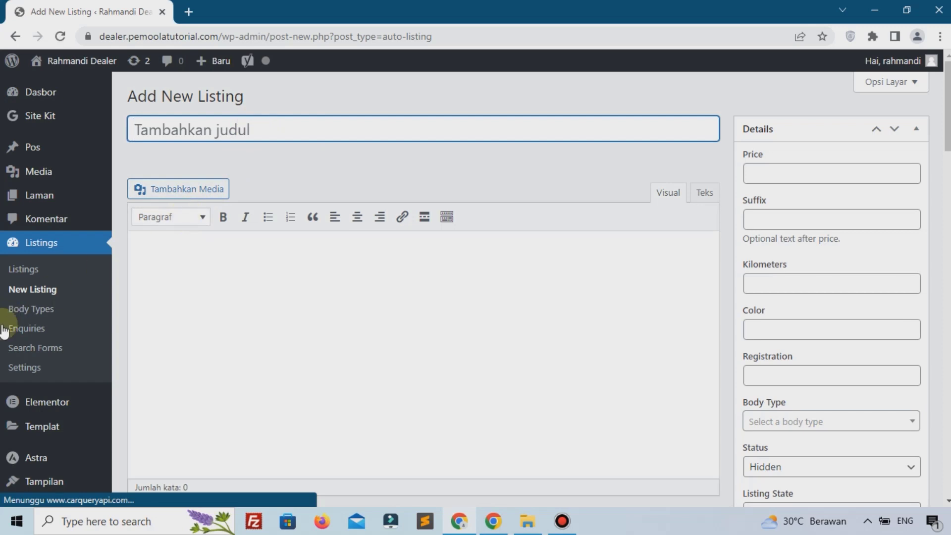
click(21, 321)
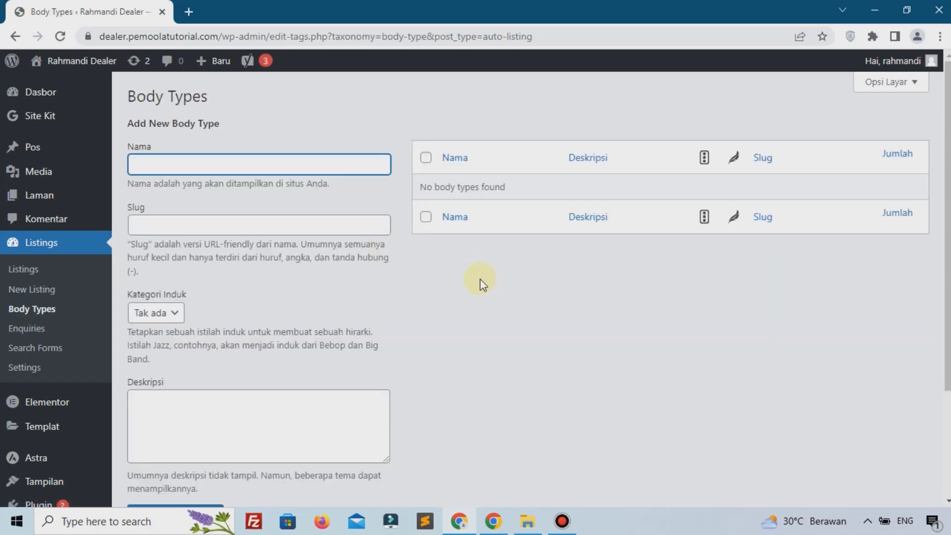
Step: Add SUV as a new listing body type
click(31, 308)
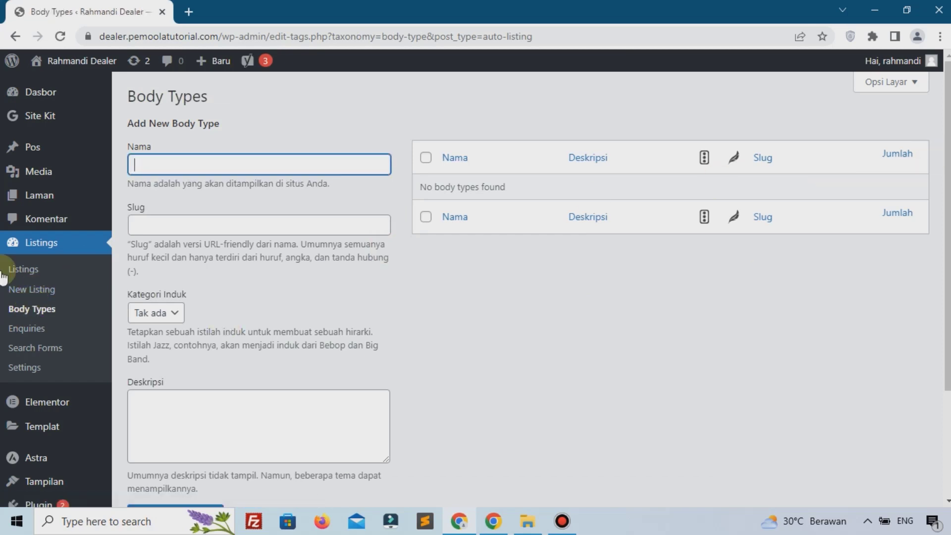
key(alt+Tab)
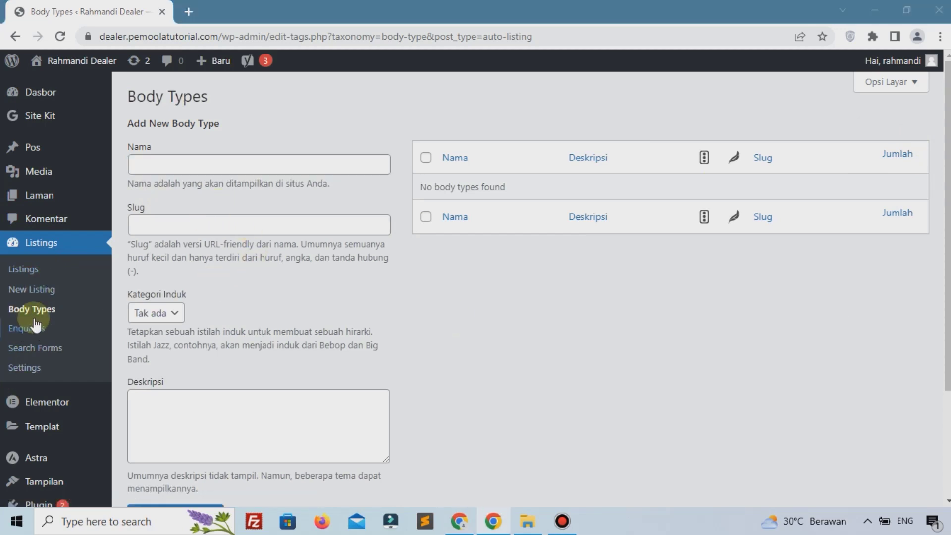
click(182, 171)
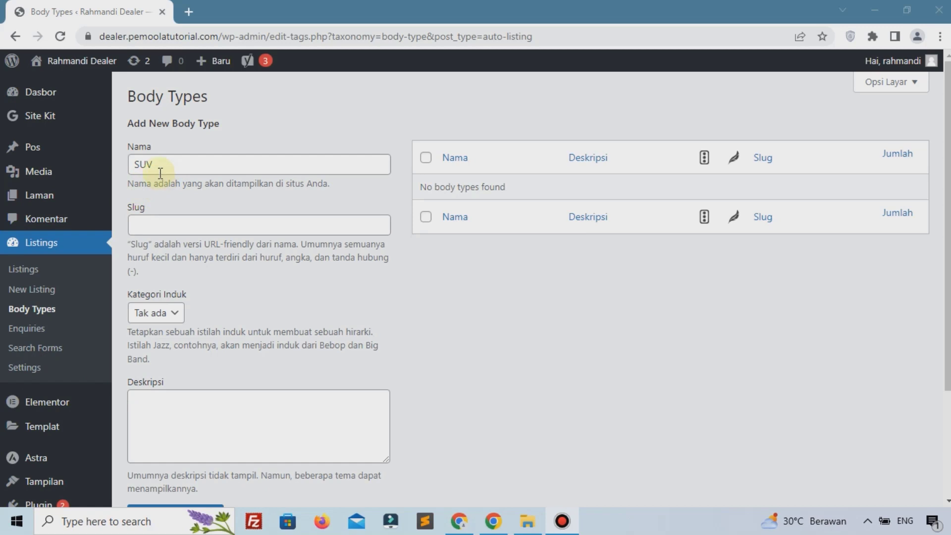
scroll(193, 257, down, 3)
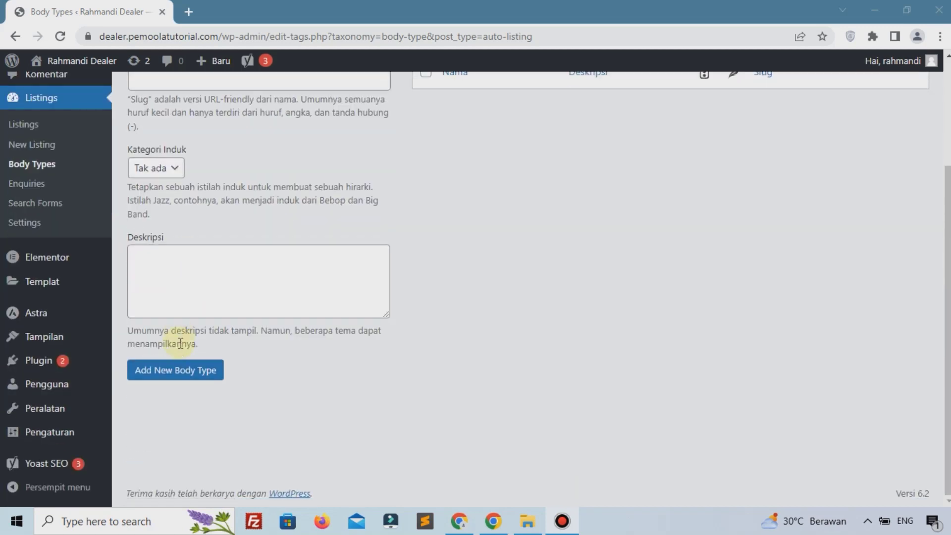
click(181, 372)
Step: Add MPV as a second body type and open the empty Enquiries page
click(252, 204)
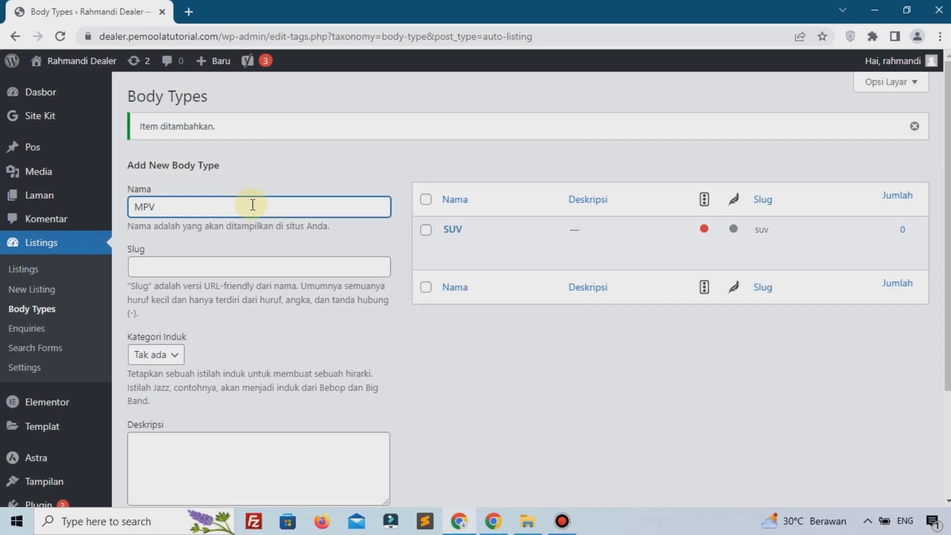
scroll(218, 416, down, 3)
click(210, 415)
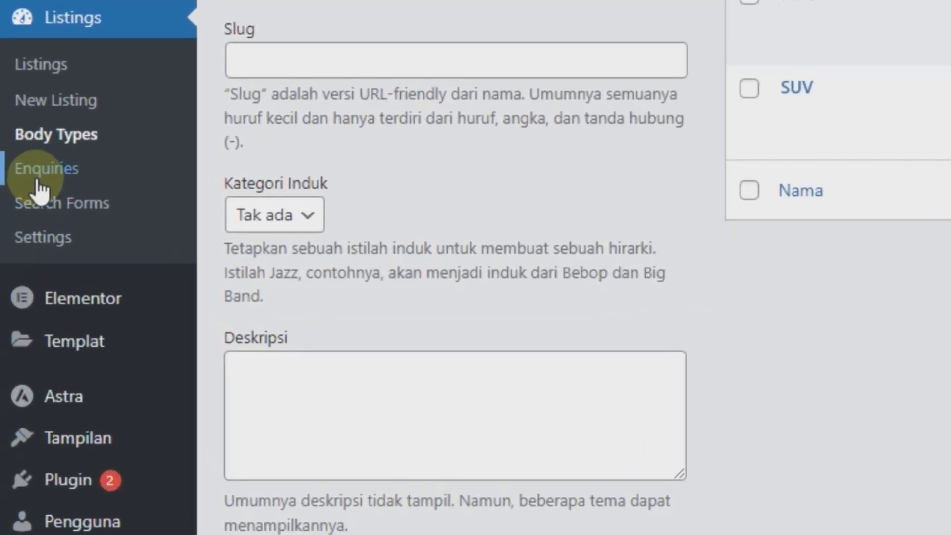
click(40, 187)
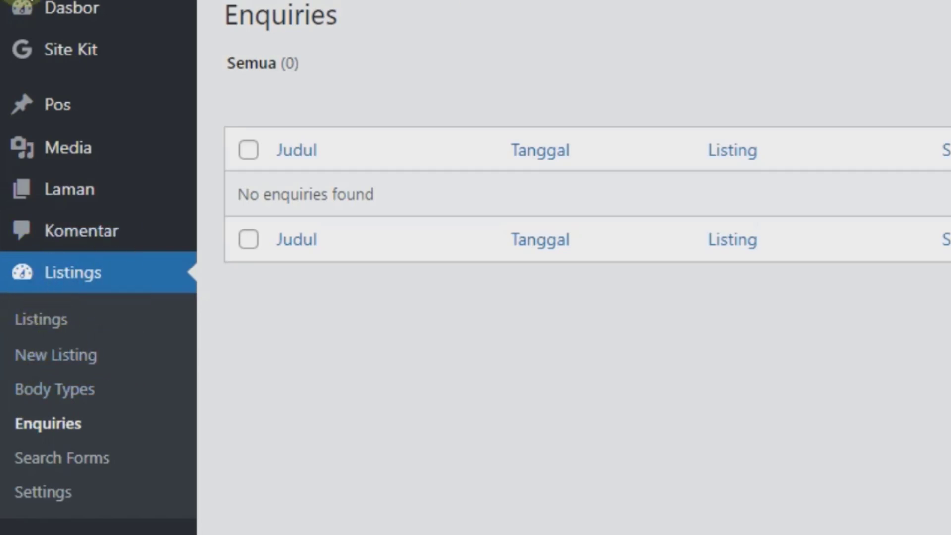
click(57, 319)
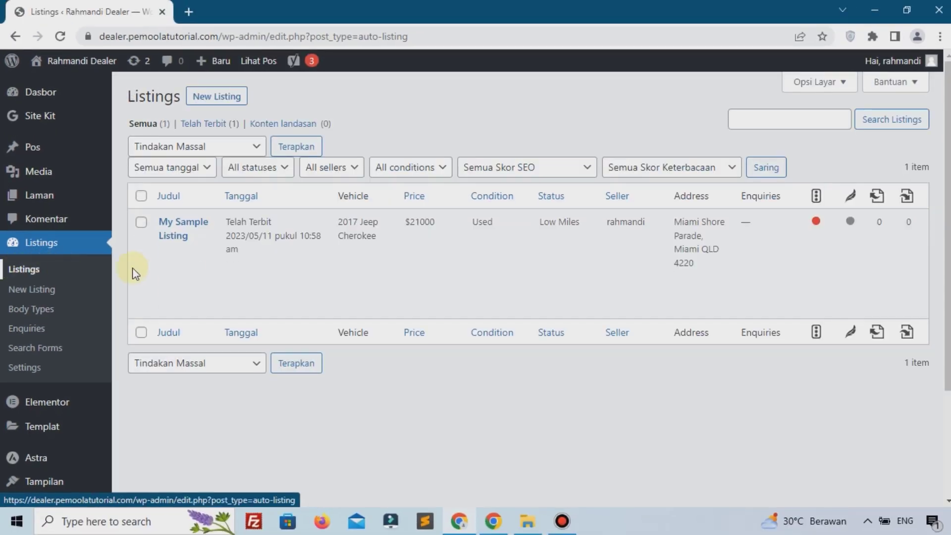
mouse_move(171, 283)
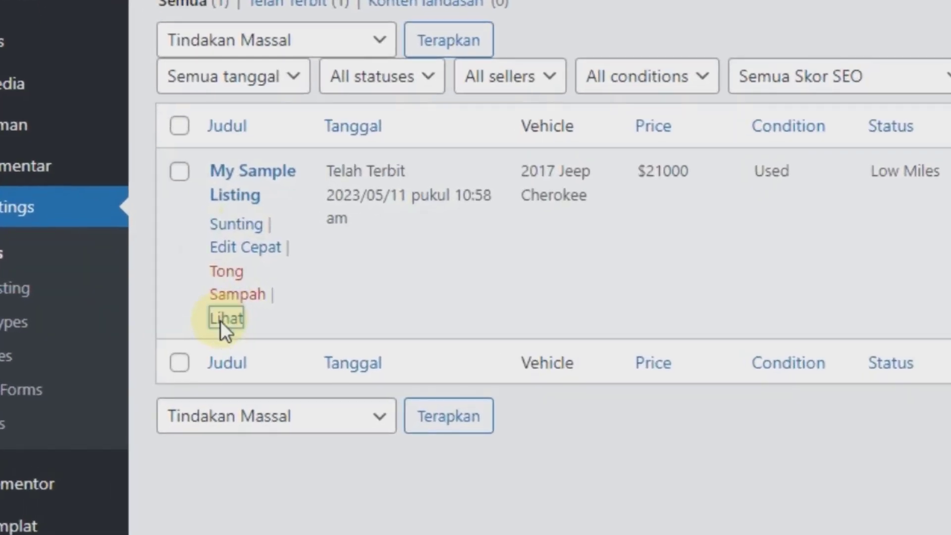
right_click(167, 308)
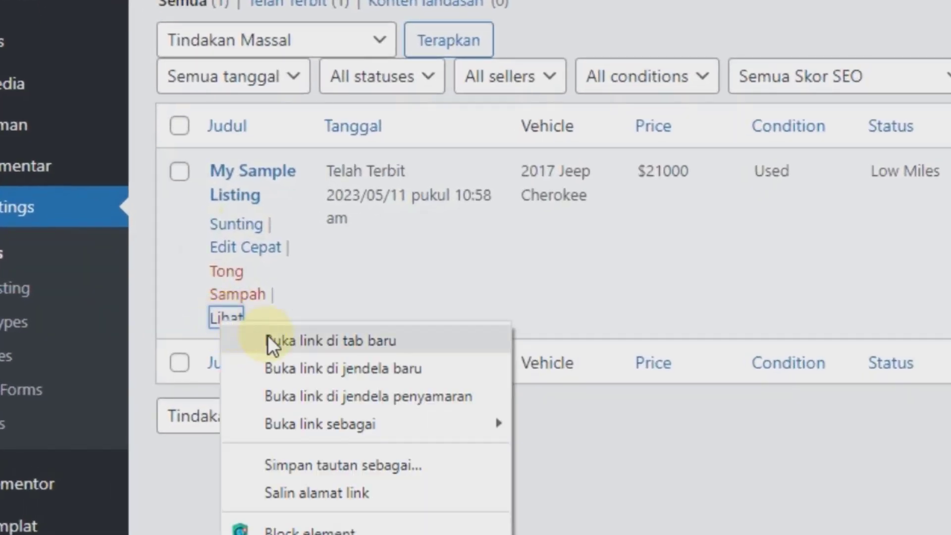
click(267, 340)
key(ctrl+Tab)
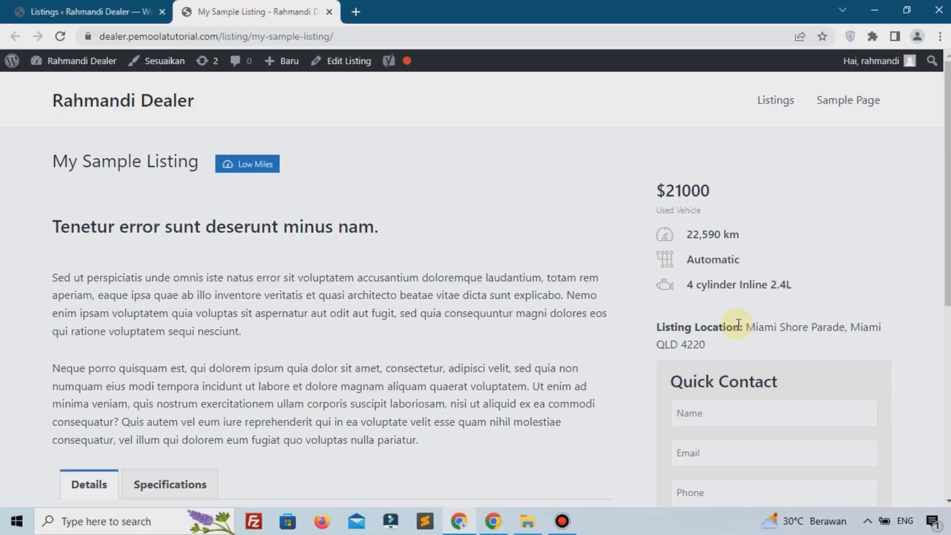
scroll(738, 323, down, 3)
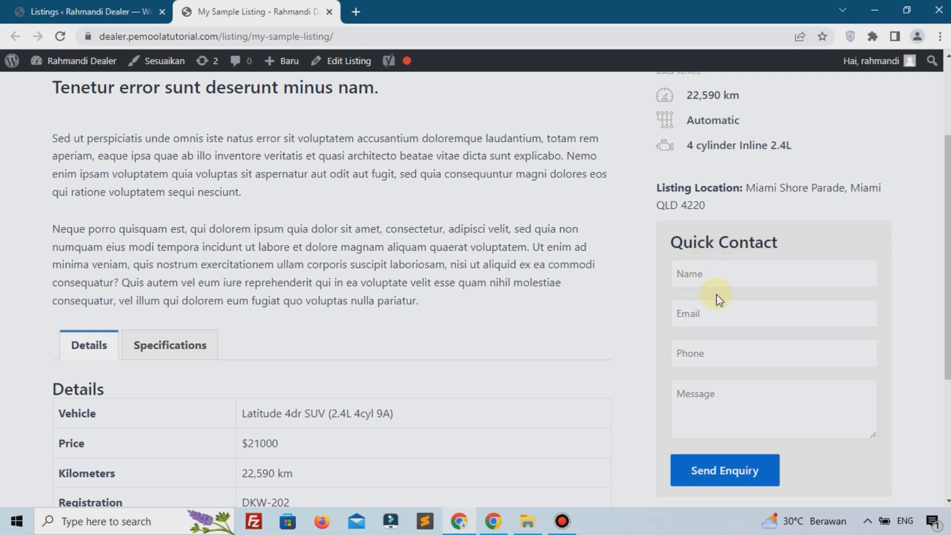
click(75, 11)
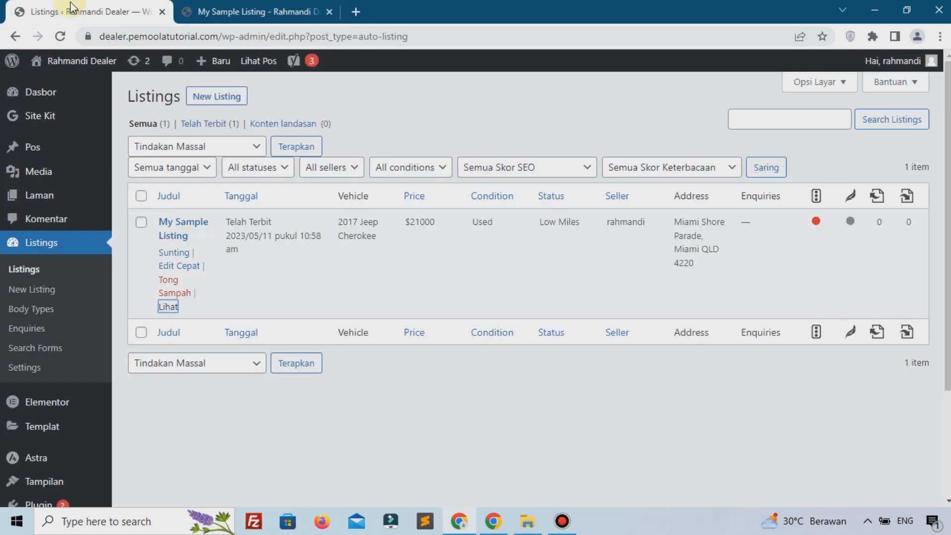
click(27, 329)
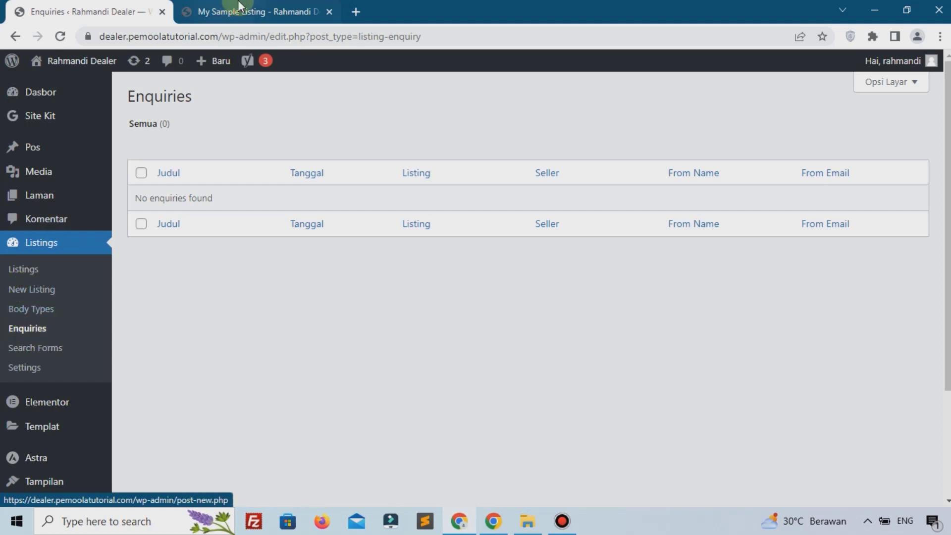
click(250, 11)
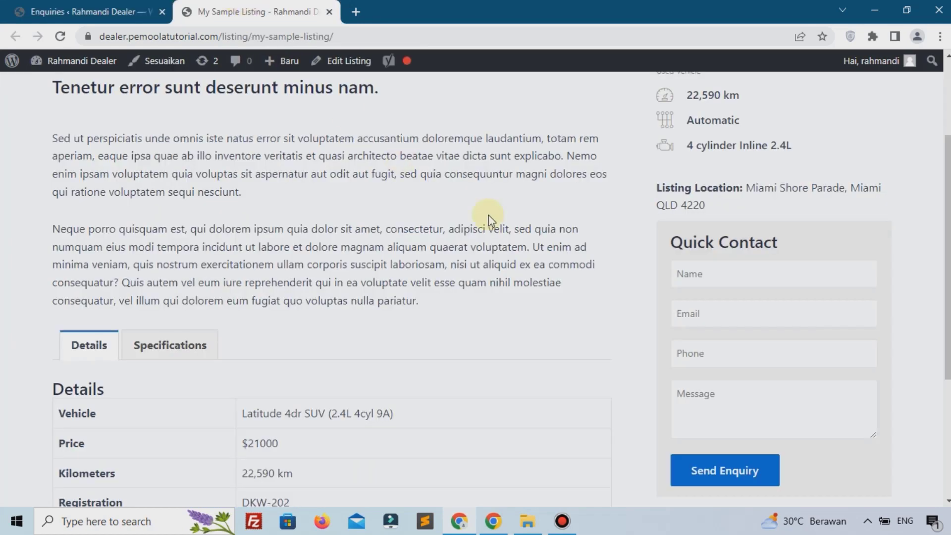
Step: Enter the enquirer's full name in the Quick Contact form's Name field
click(707, 278)
click(629, 279)
click(748, 286)
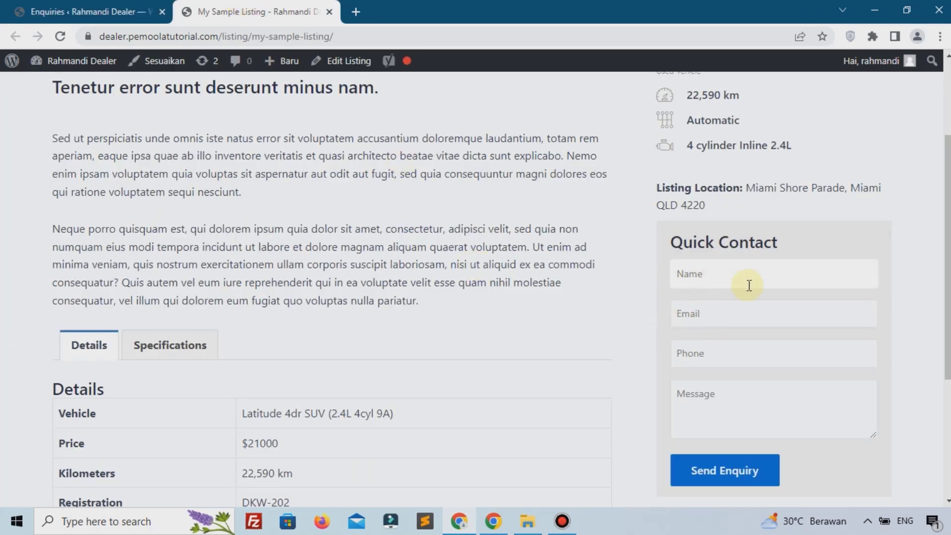
scroll(72, 183, up, 3)
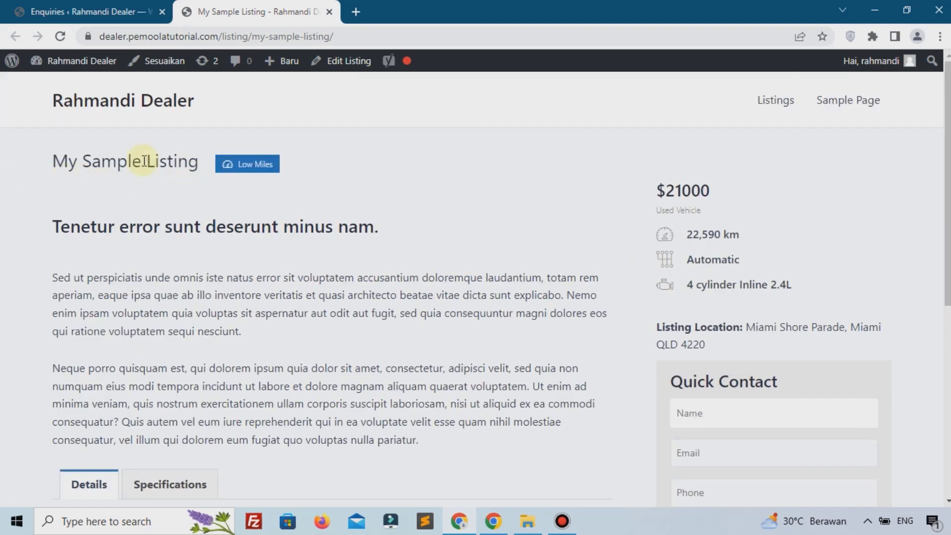
scroll(427, 238, down, 4)
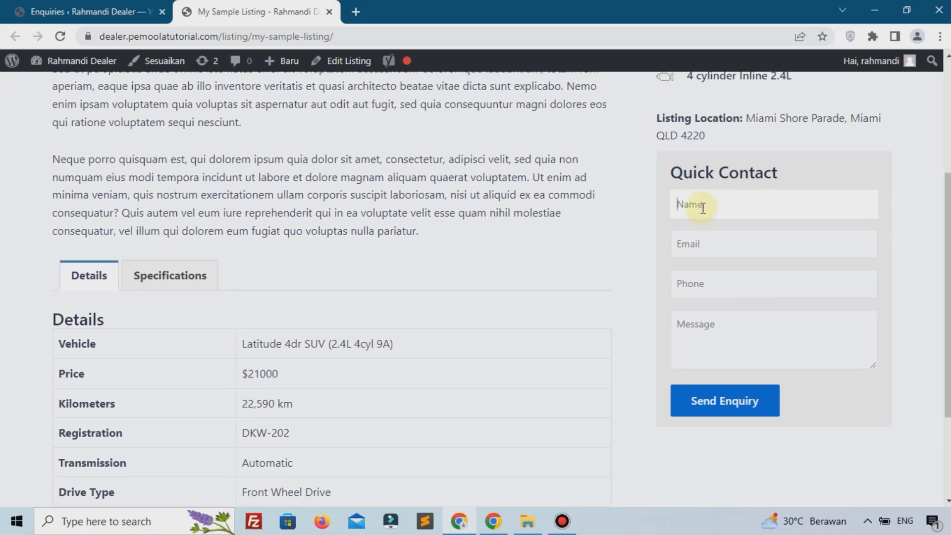
text(rAHM)
key(BackSpace)
key(BackSpace)
key(BackSpace)
key(BackSpace)
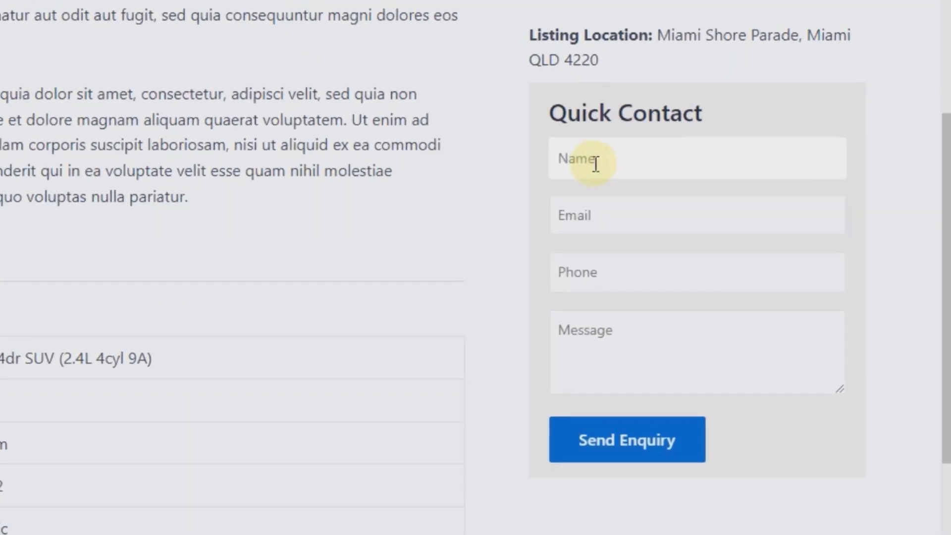
text(Rahmandi)
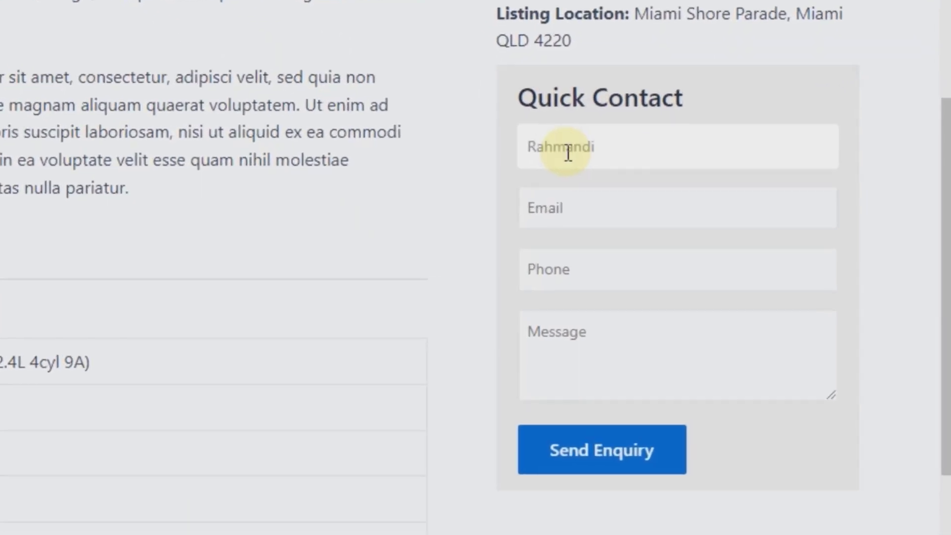
Step: Fill in the contact's e-mail, phone number and message 'halo', then send the enquiry
click(573, 226)
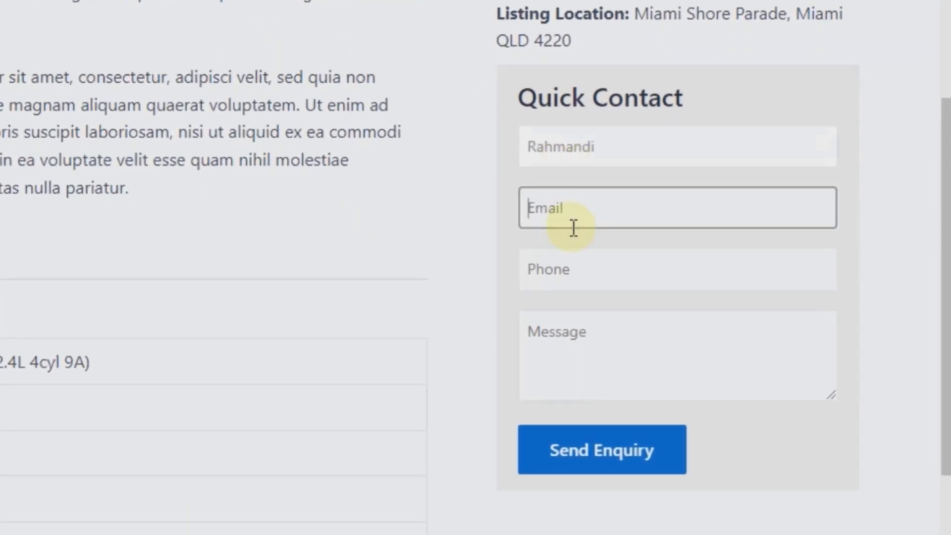
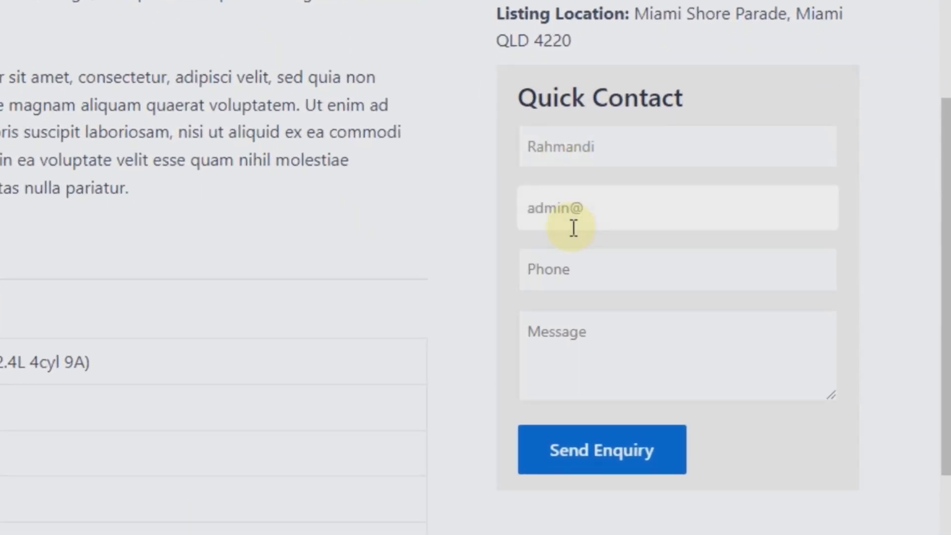
click(553, 268)
text(0819191)
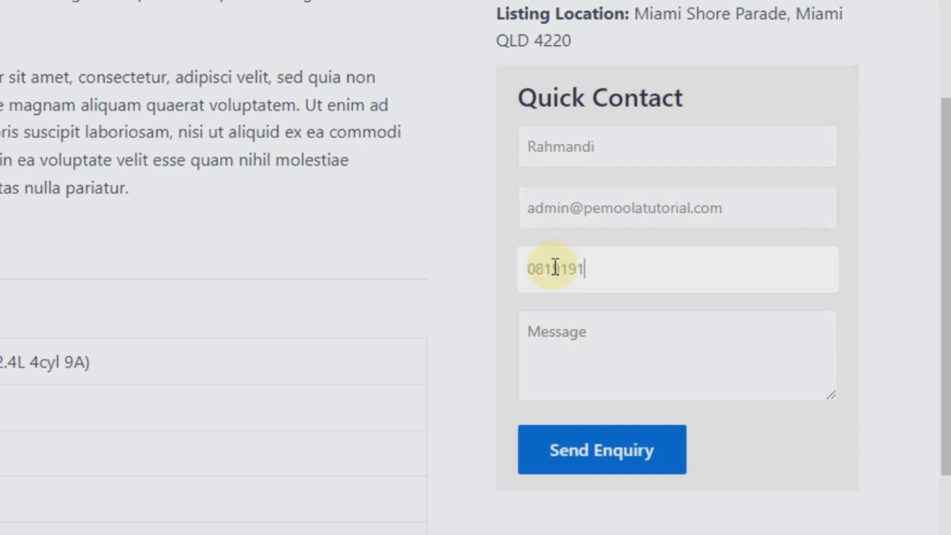
text(1)
click(548, 333)
text(halo)
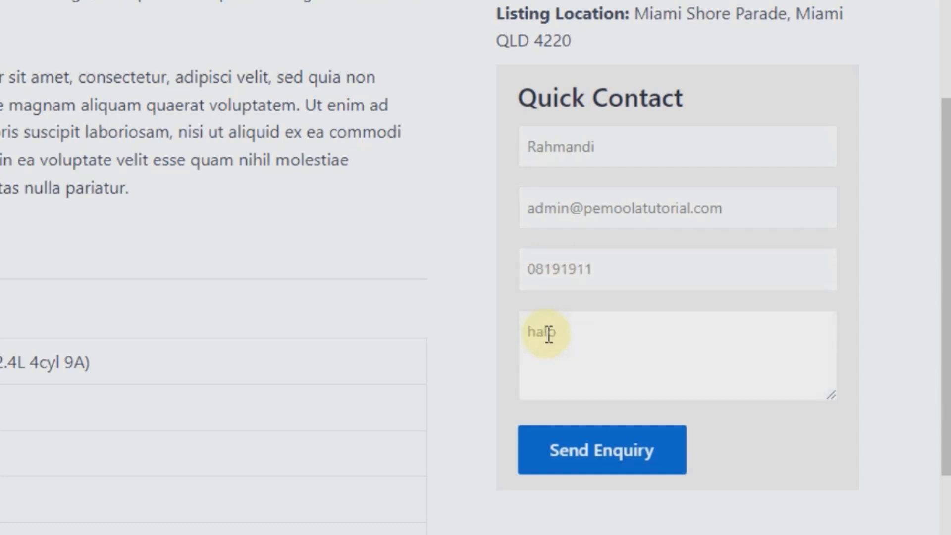
click(587, 451)
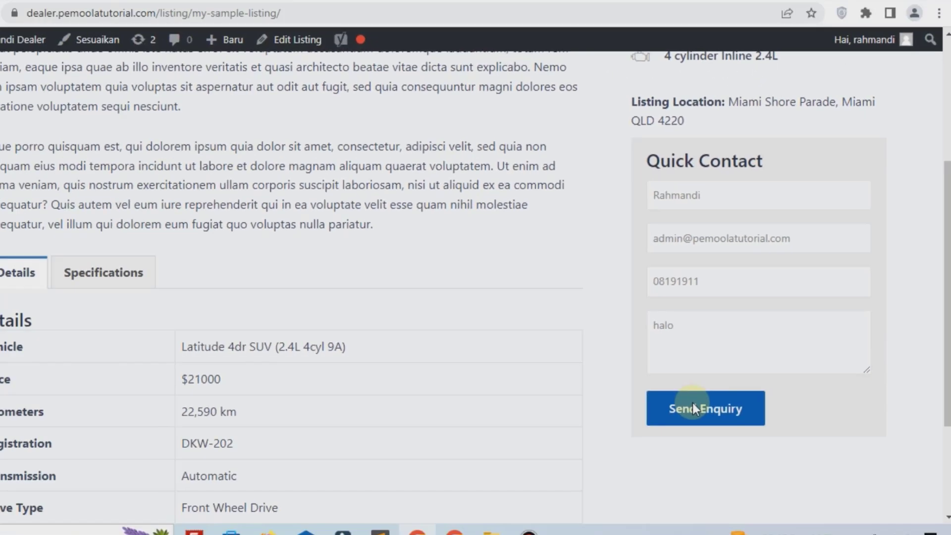
drag(663, 427, 782, 450)
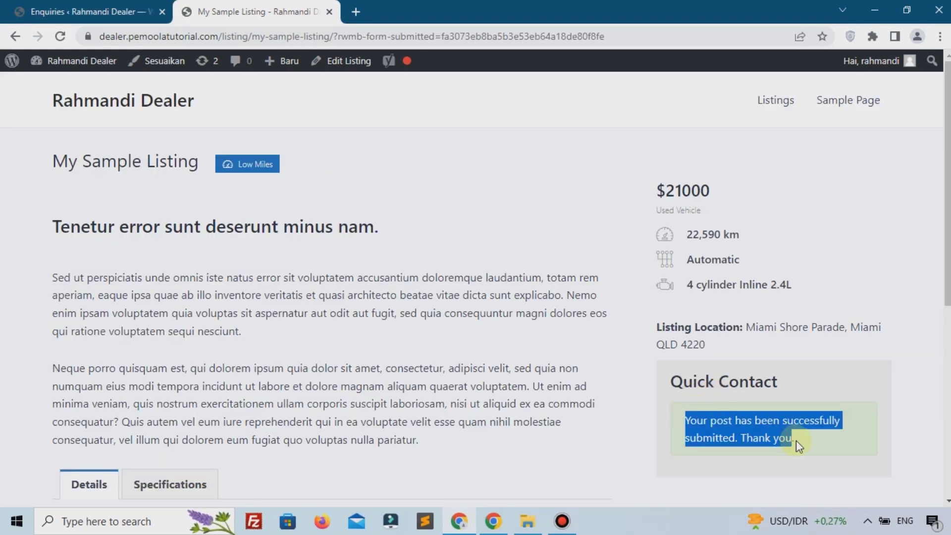
Step: Reload the admin Enquiries list to show 'Enquiry on listing #7' for My Sample Listing
click(57, 10)
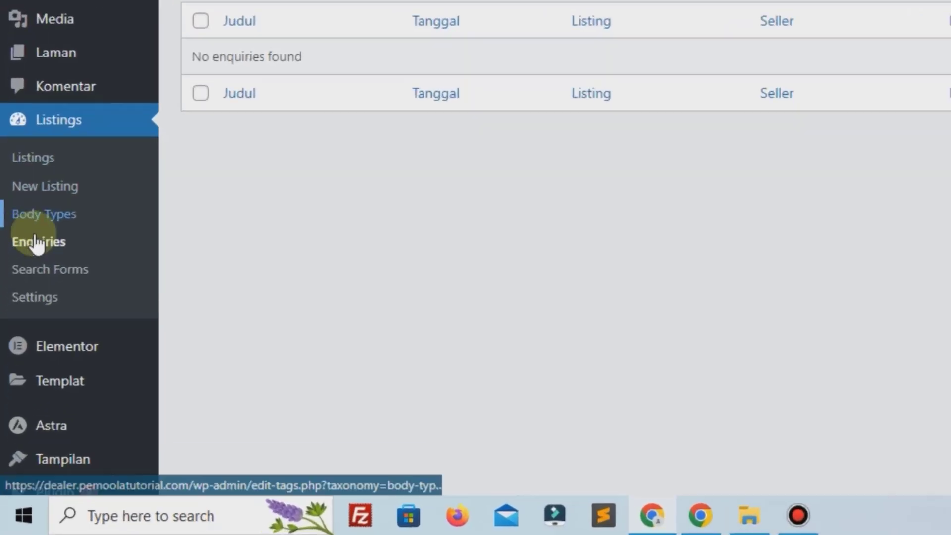
click(38, 241)
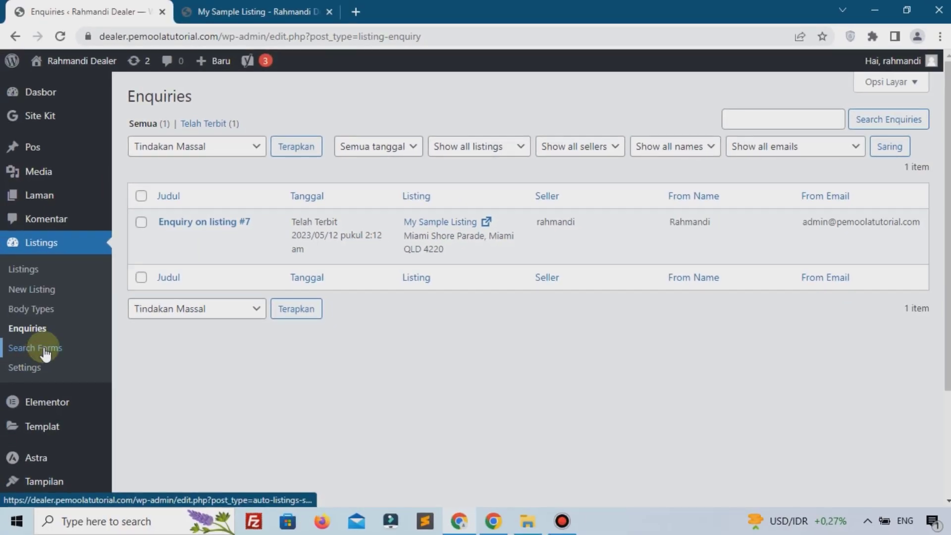
Step: Open the Auto Listings settings, keeping Metric as the measurement unit
click(44, 349)
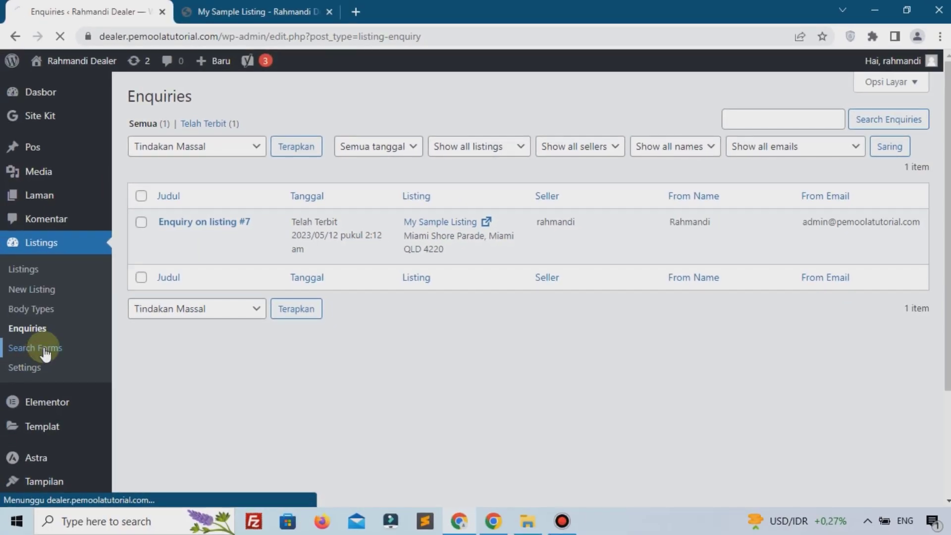
click(570, 523)
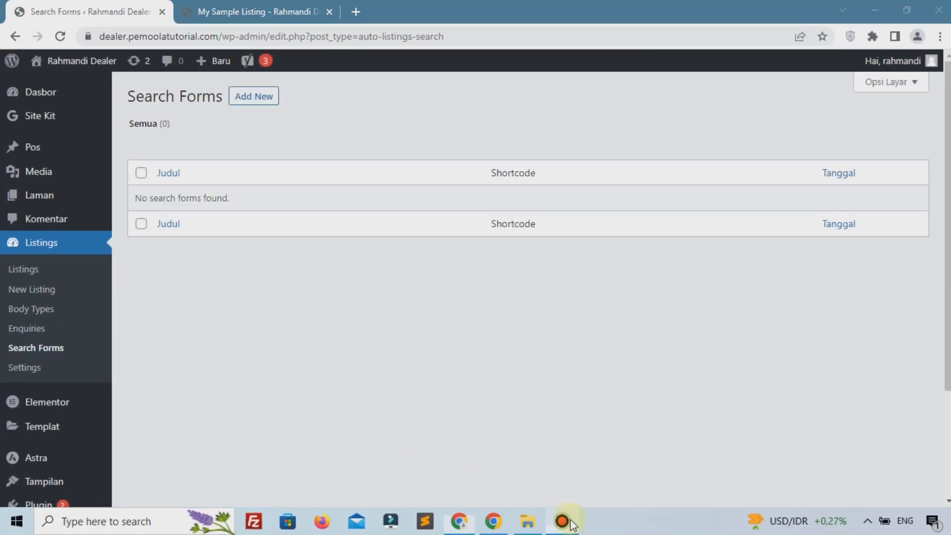
click(24, 367)
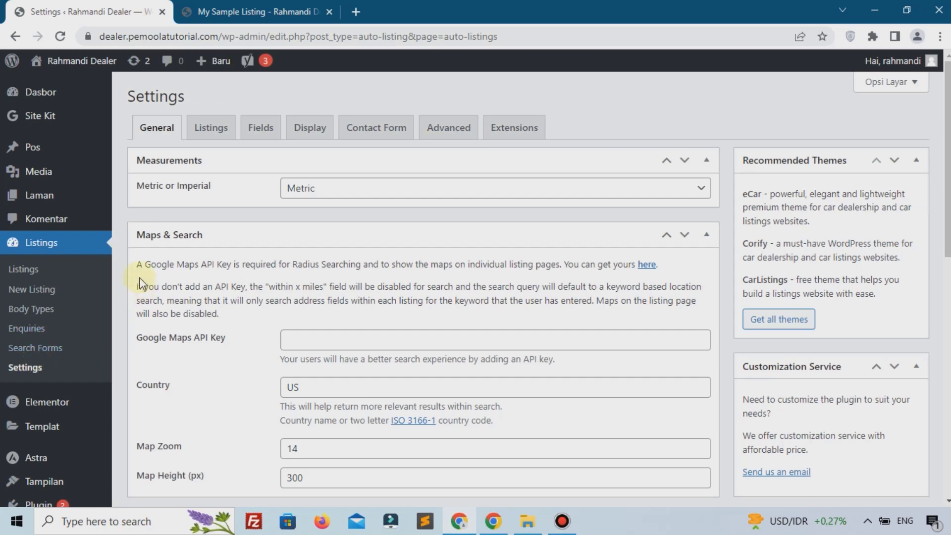
click(373, 190)
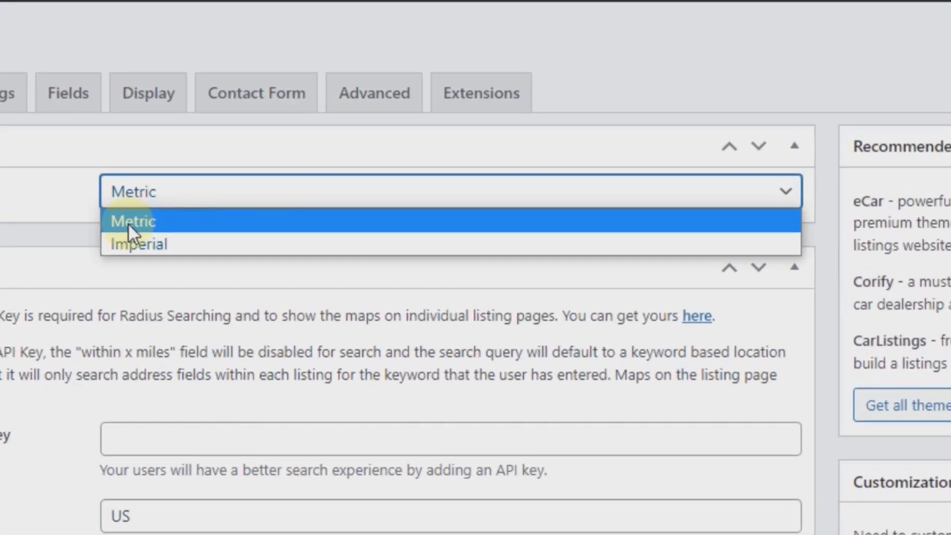
click(297, 208)
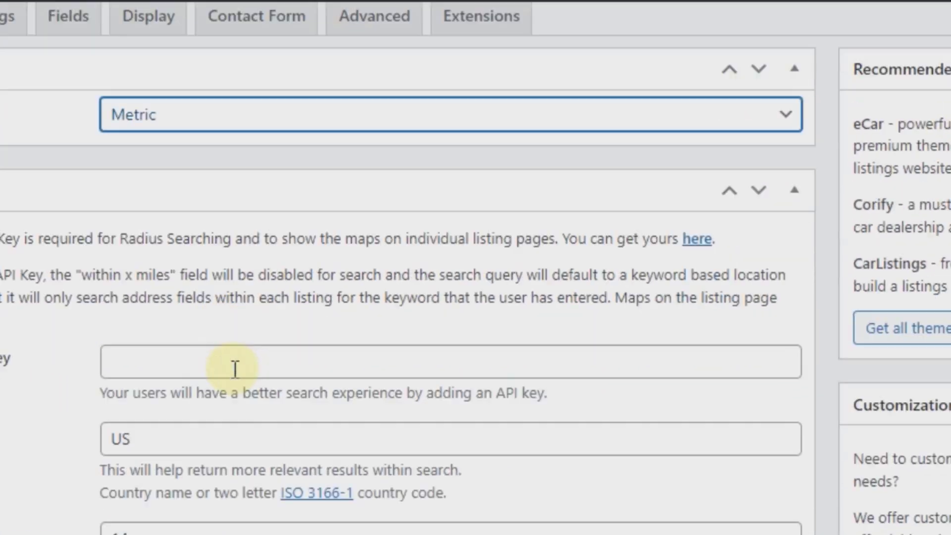
scroll(235, 370, down, 3)
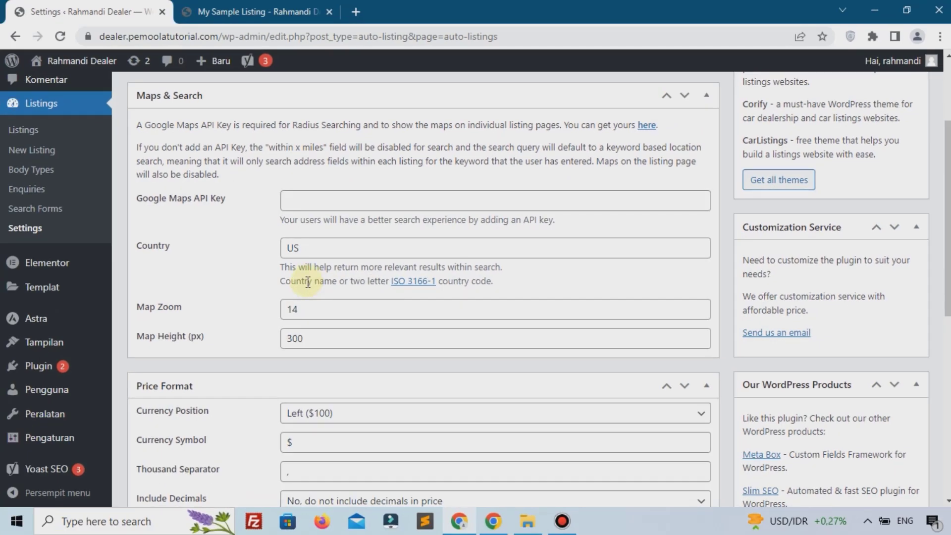
scroll(299, 304, down, 3)
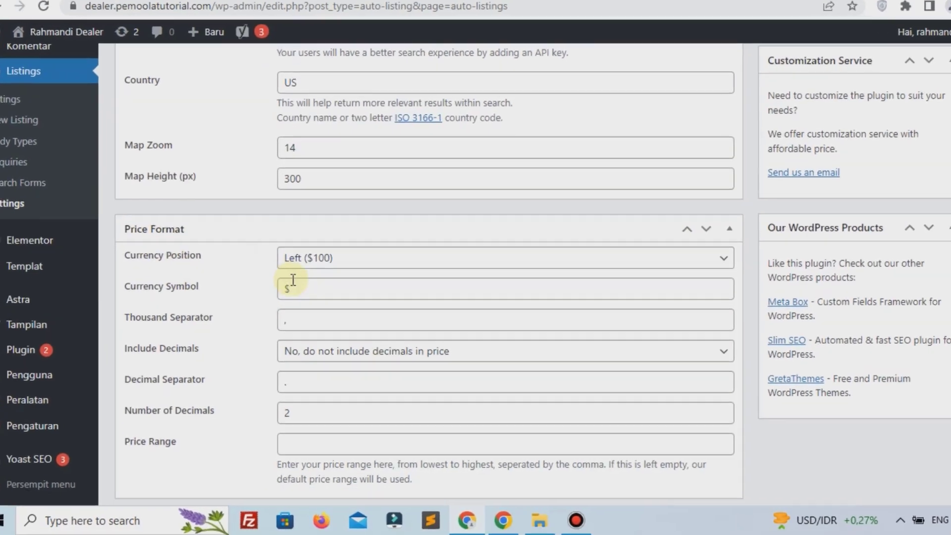
Step: Set currency Rp, thousand separator '.', decimal separator ',', 0 decimals, and save
click(298, 301)
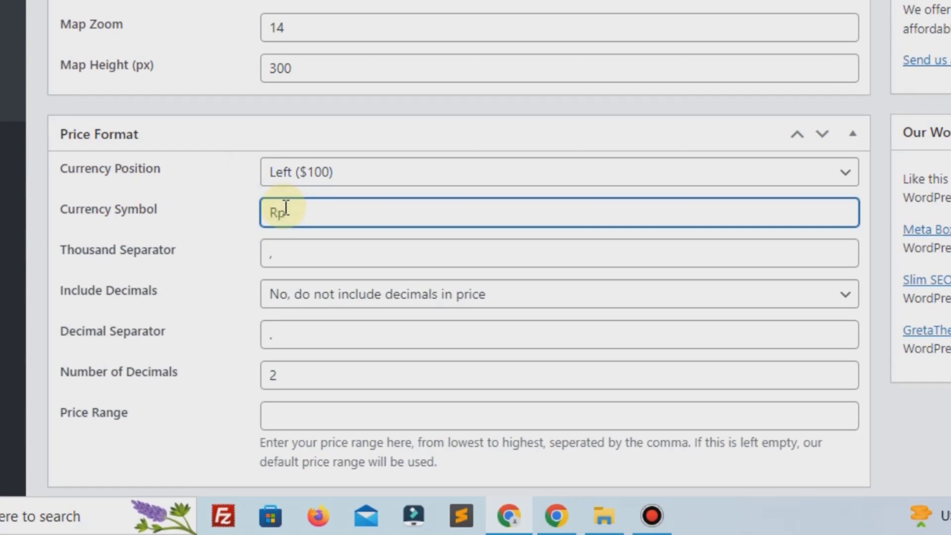
click(278, 264)
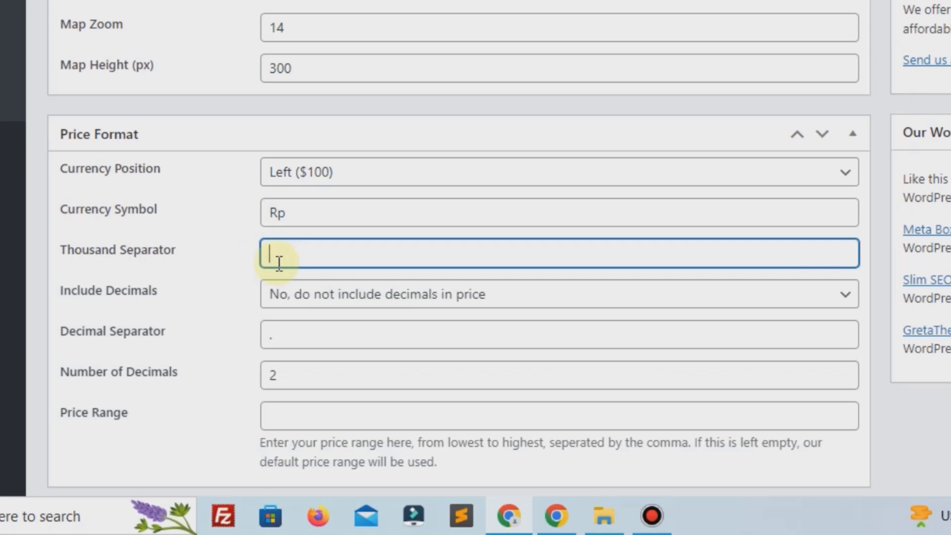
text(.)
click(303, 339)
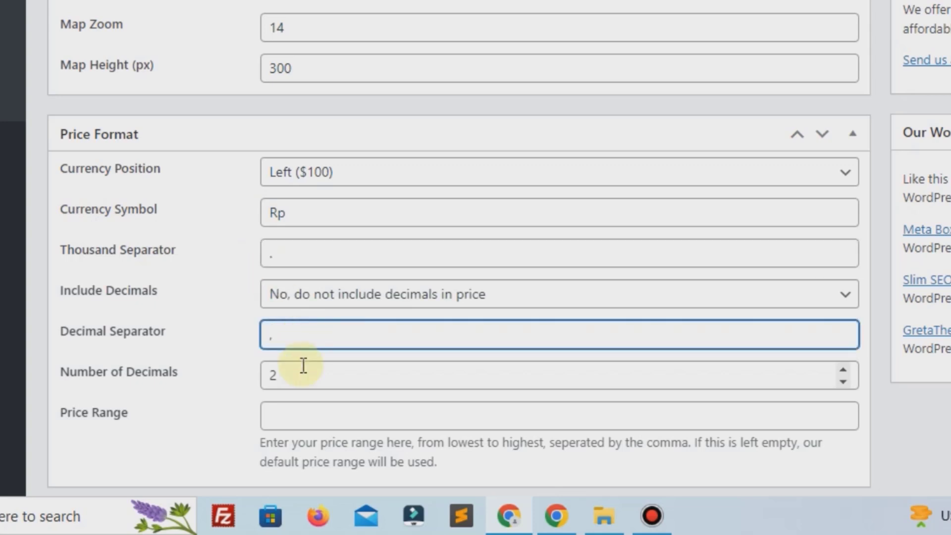
scroll(303, 365, down, 2)
click(312, 276)
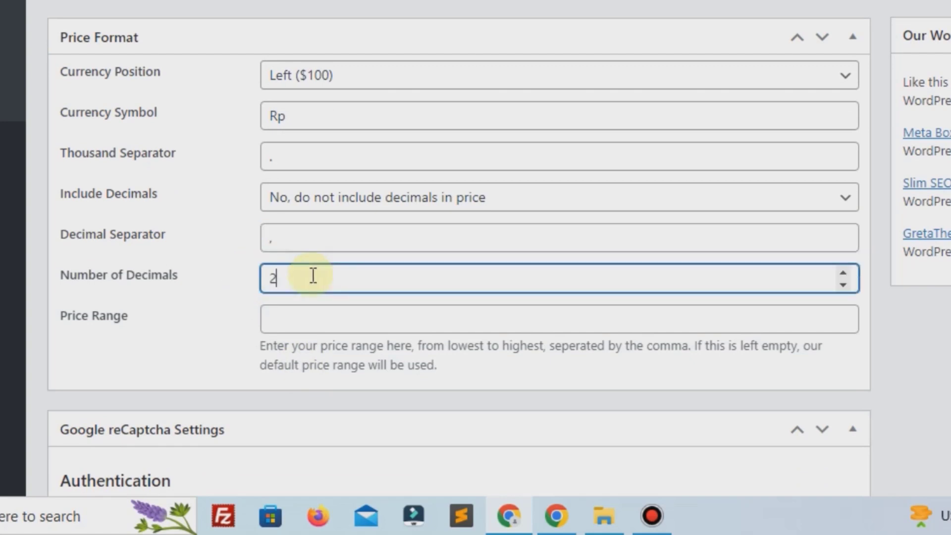
scroll(351, 157, down, 4)
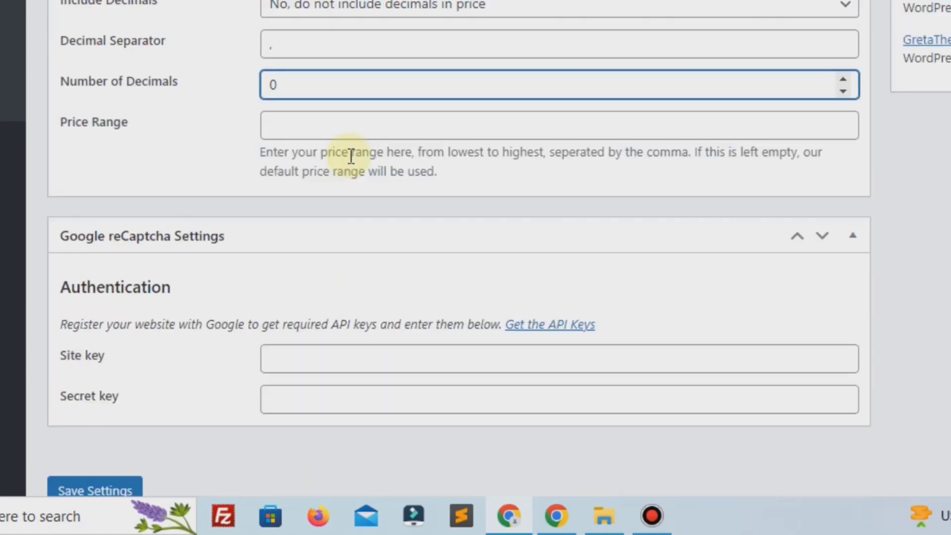
scroll(307, 207, down, 2)
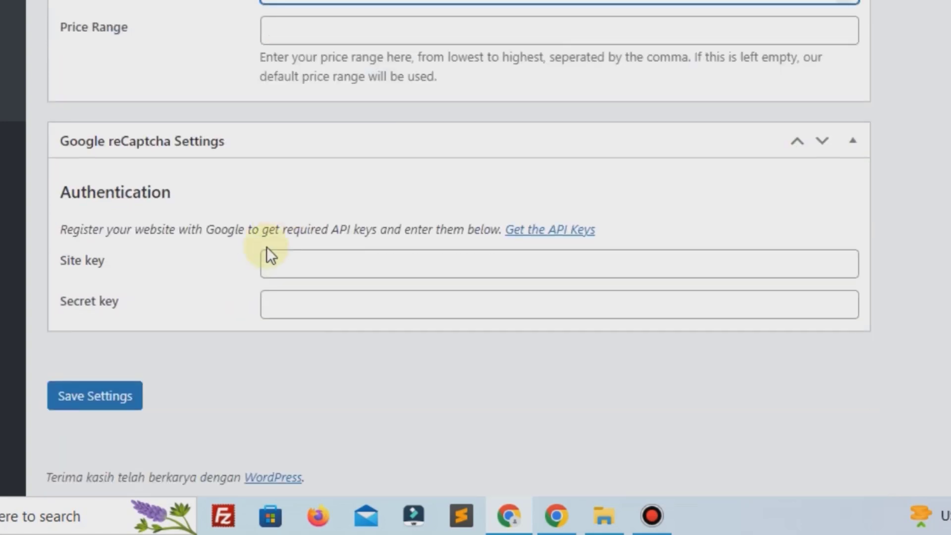
click(102, 396)
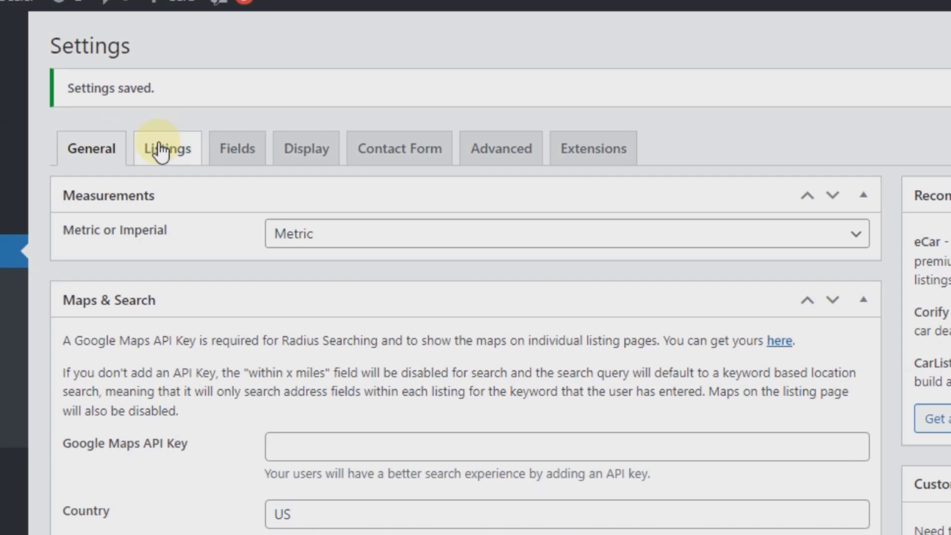
Step: On the Listings settings tab, choose Grid as the default list/grid view and save
click(208, 170)
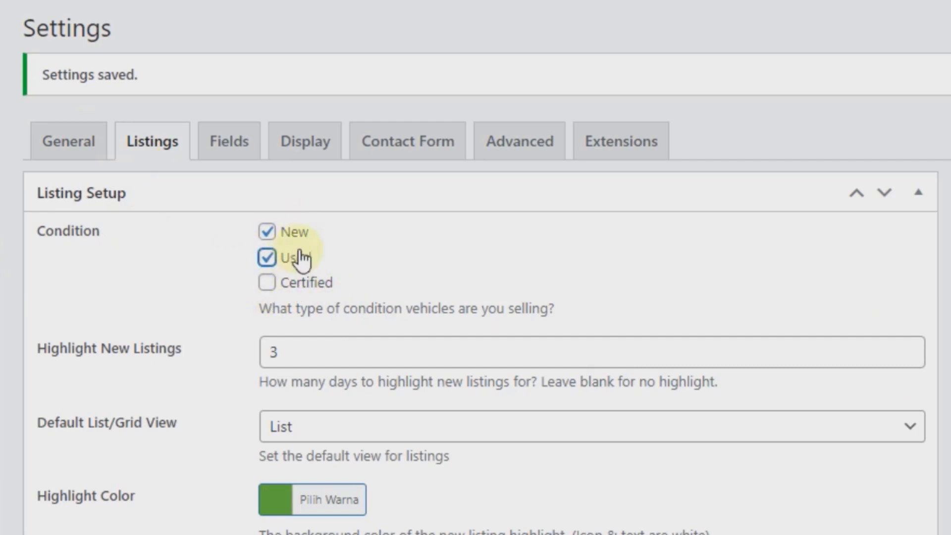
scroll(171, 254, down, 2)
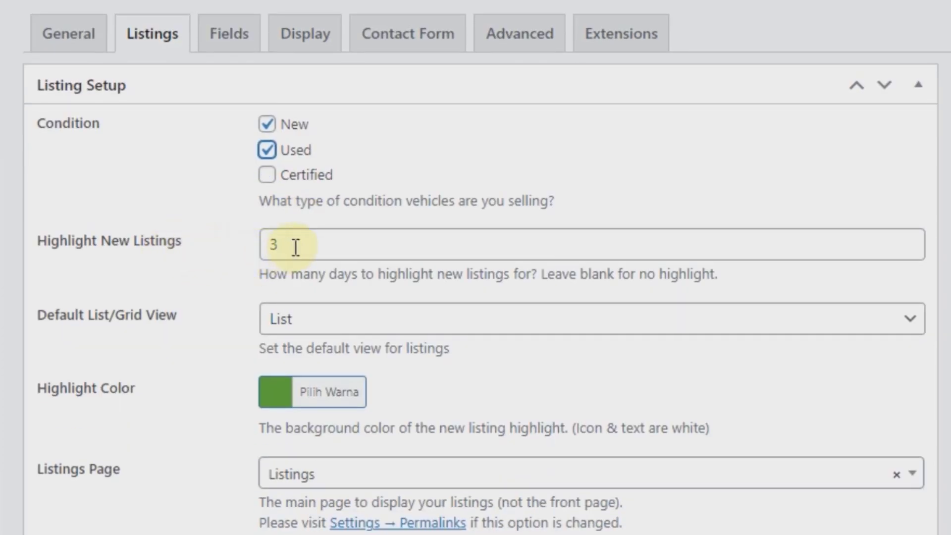
scroll(206, 297, down, 2)
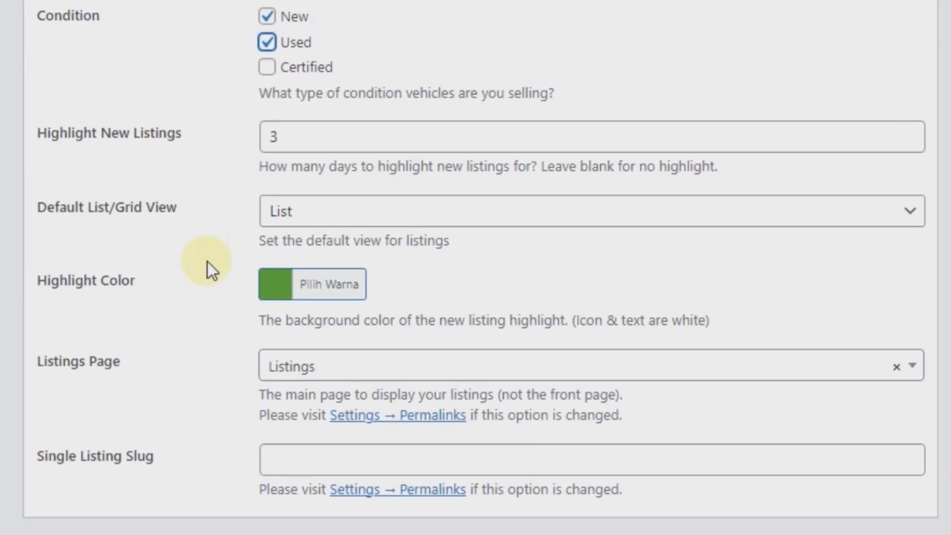
click(313, 229)
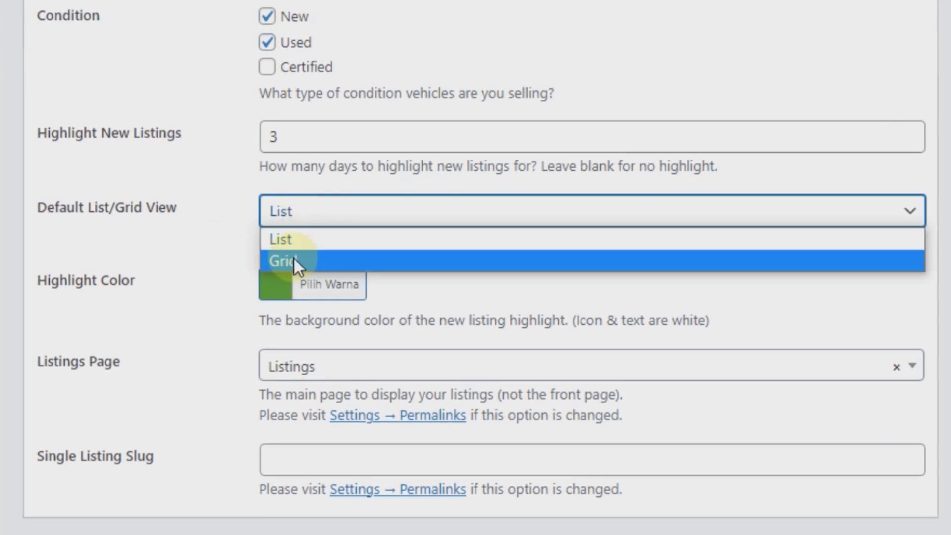
click(293, 261)
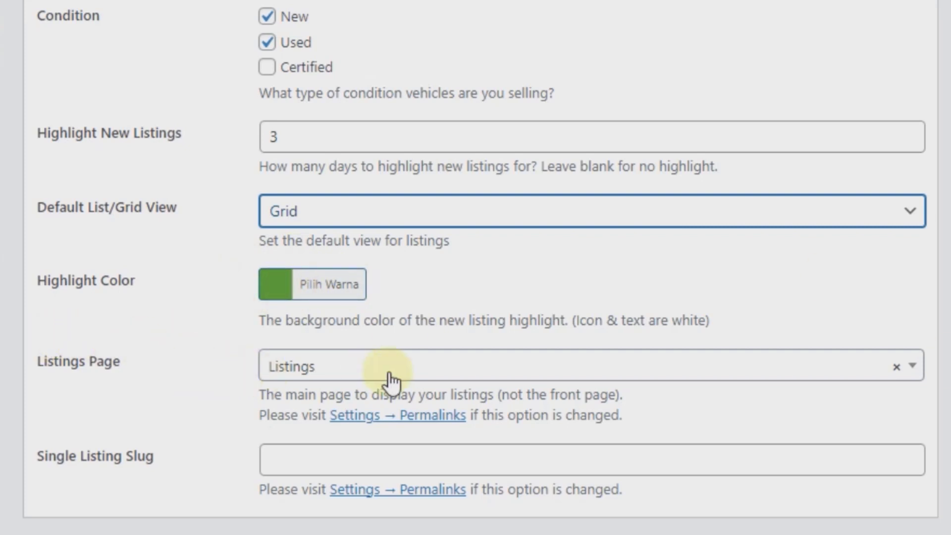
scroll(388, 380, down, 6)
scroll(319, 206, down, 4)
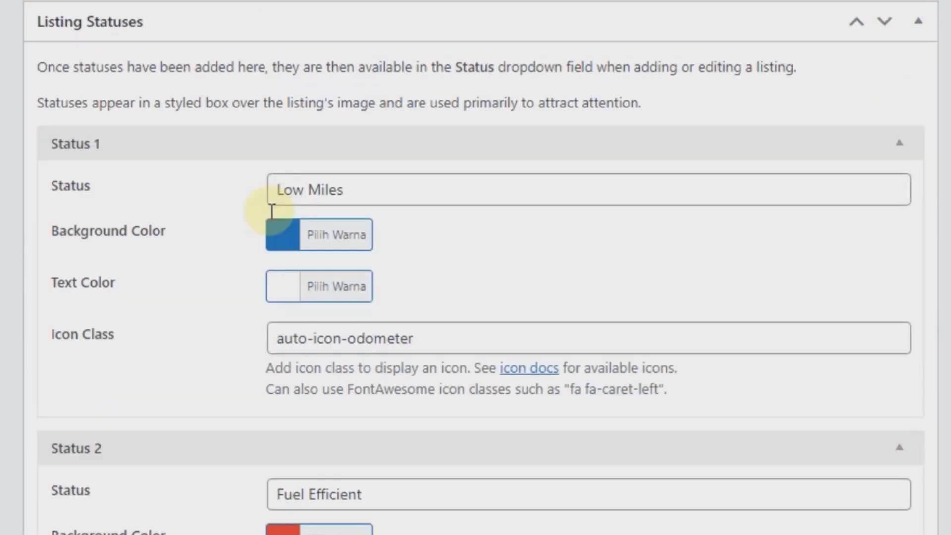
click(366, 192)
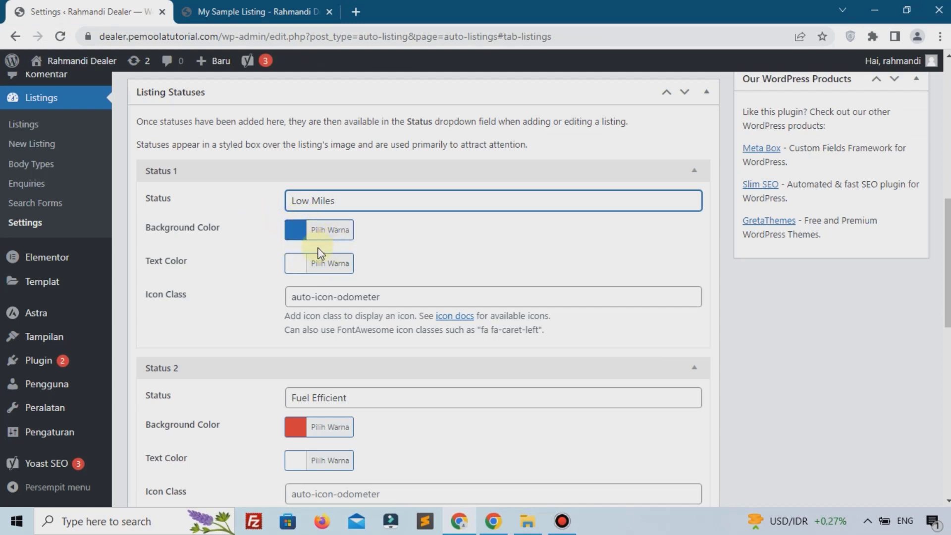
scroll(336, 238, down, 1)
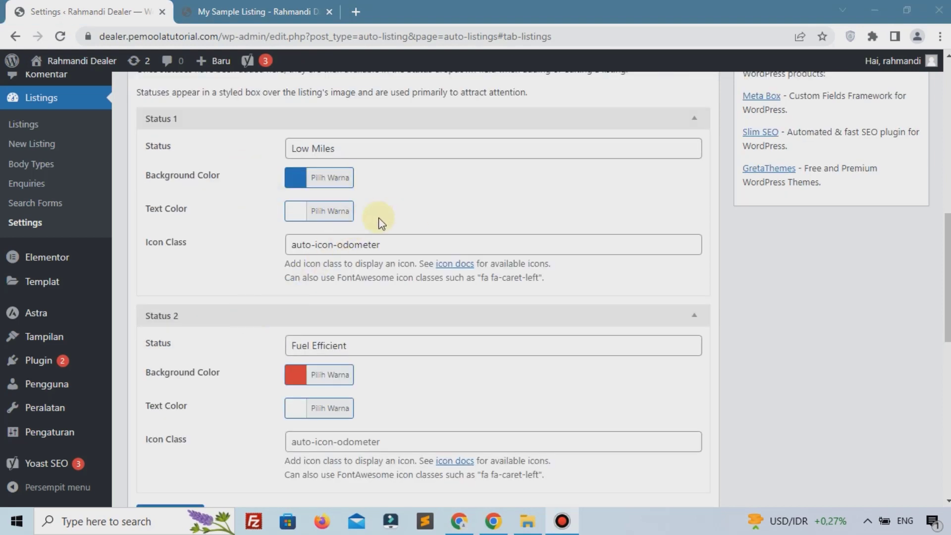
scroll(381, 222, down, 10)
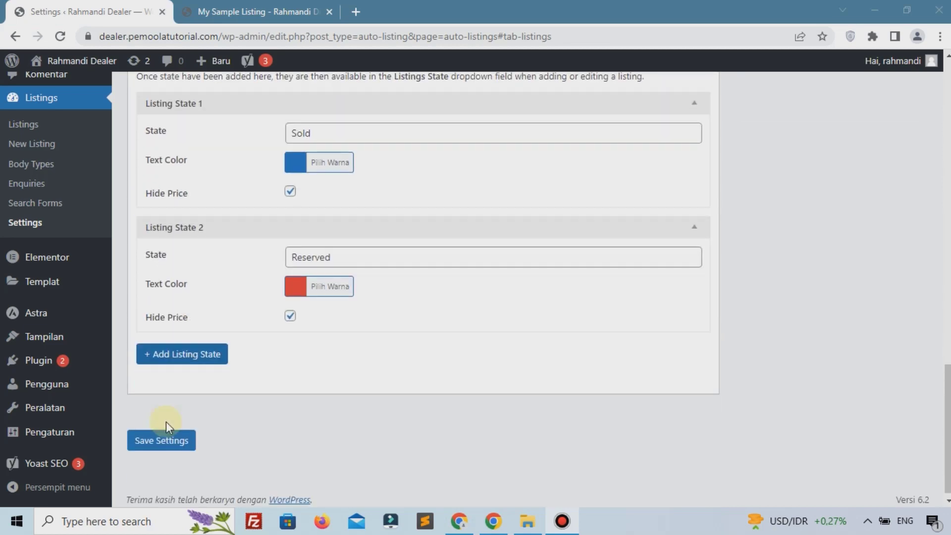
click(163, 436)
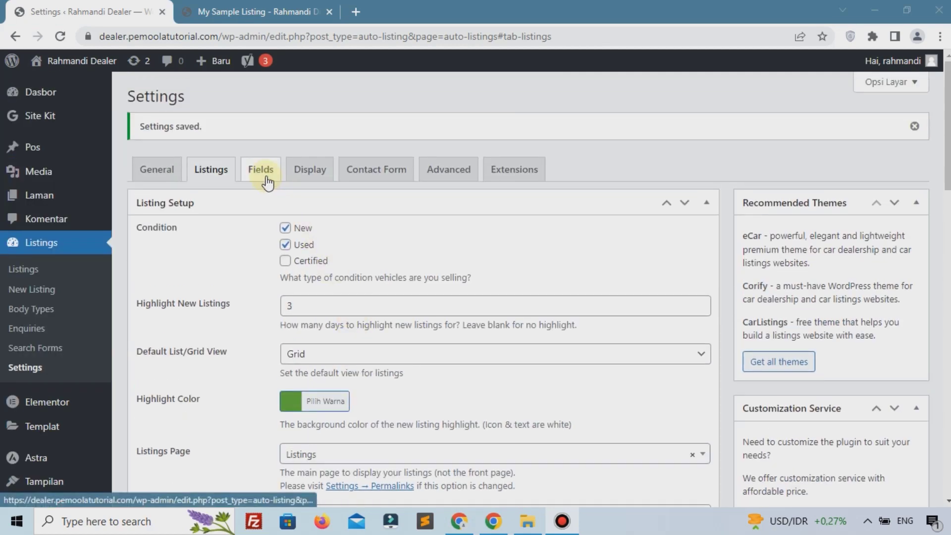
Step: Switch to the spec Fields settings and open a blank Add New Listing form in a new tab
click(263, 178)
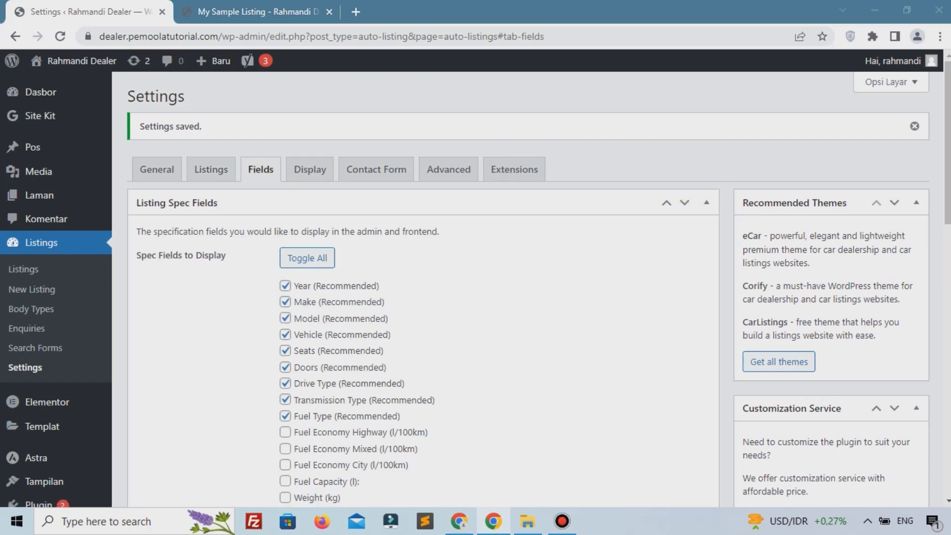
click(564, 522)
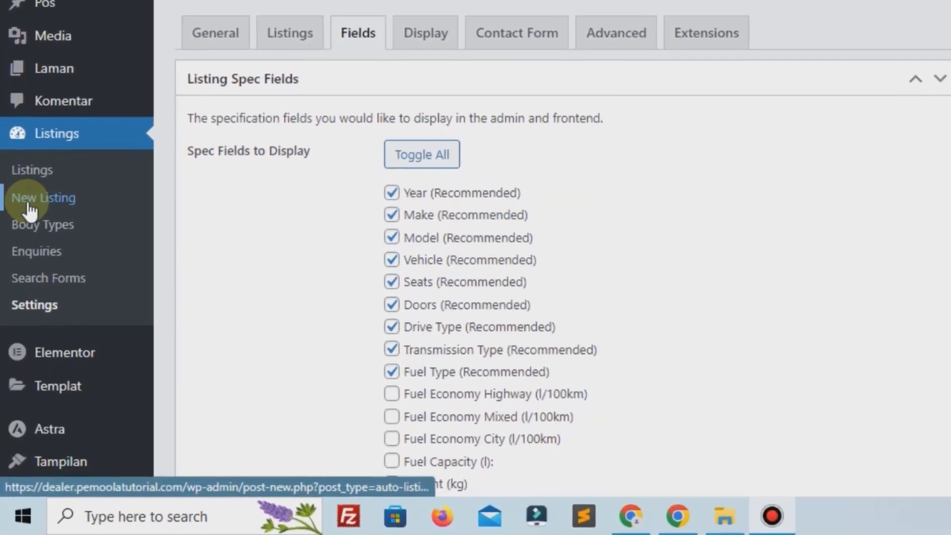
right_click(37, 294)
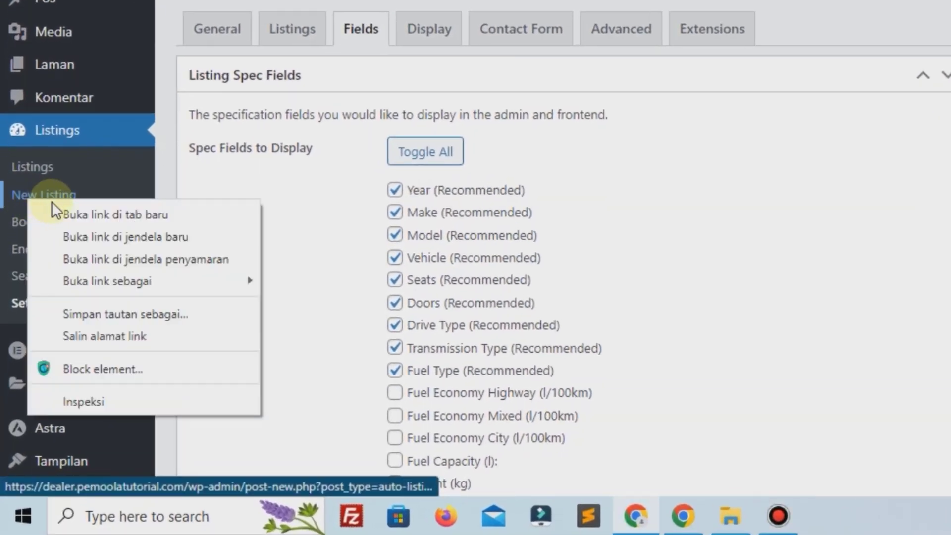
click(79, 216)
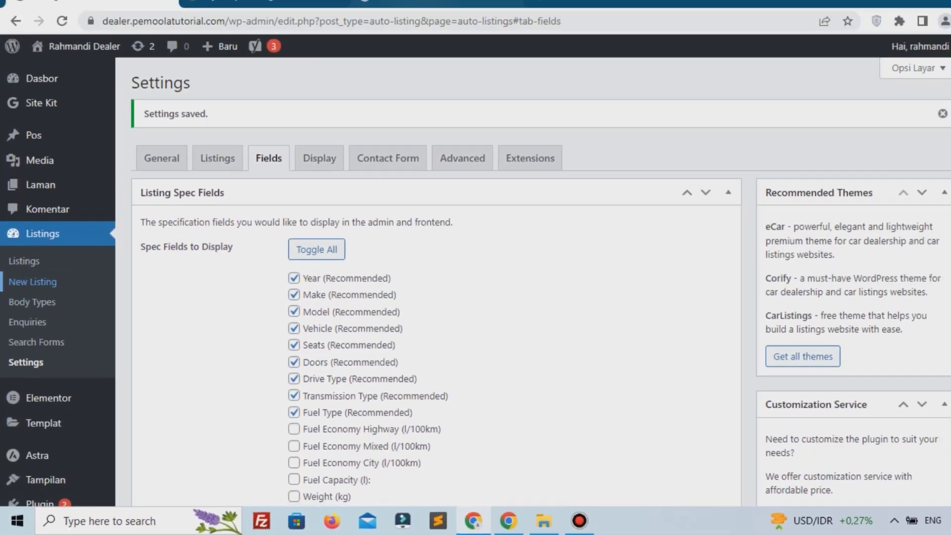
click(284, 2)
Step: Enable the Country spec field alongside Year, Make and Fuel Type, and save
scroll(276, 205, down, 3)
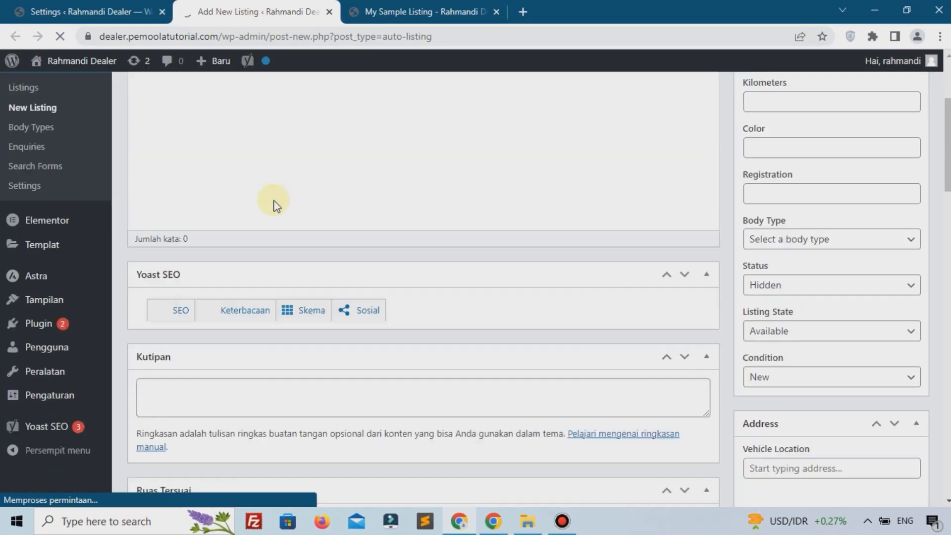
scroll(276, 206, down, 5)
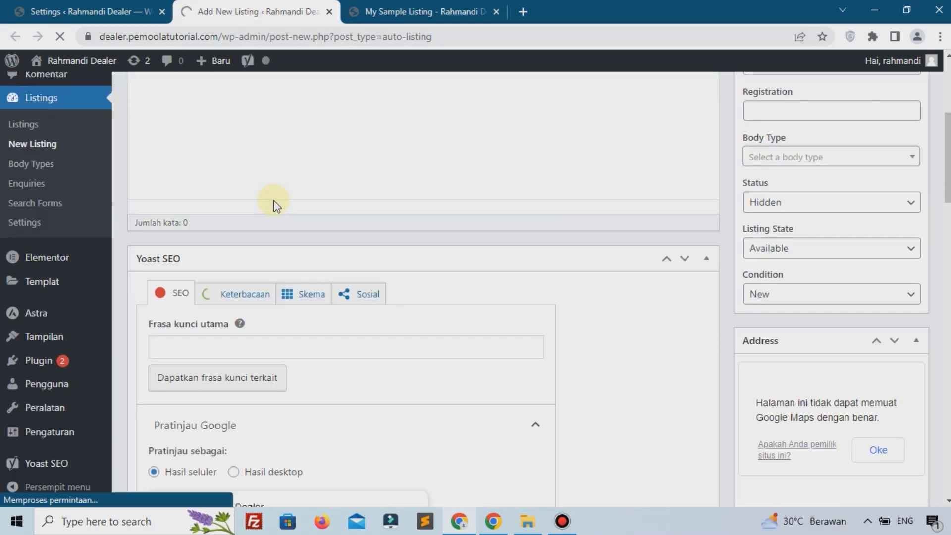
scroll(275, 206, down, 12)
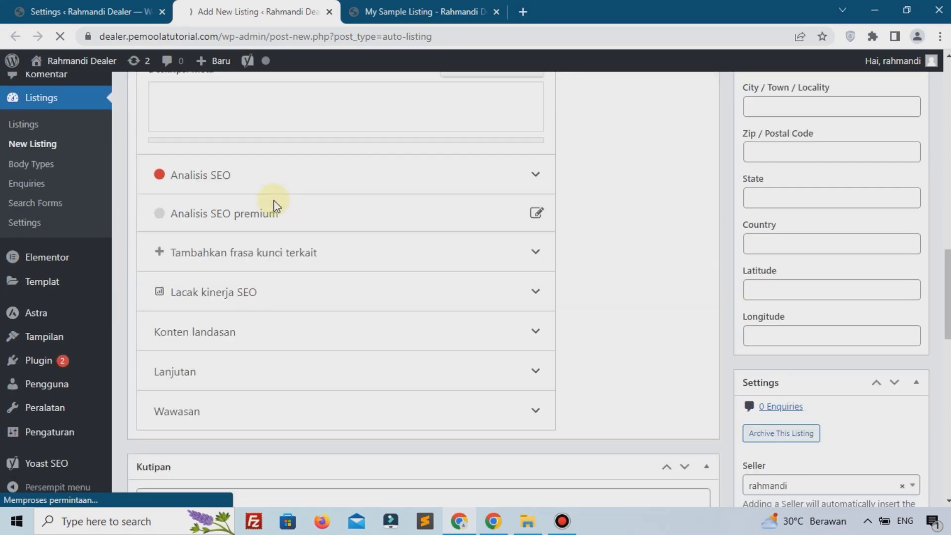
scroll(276, 205, down, 5)
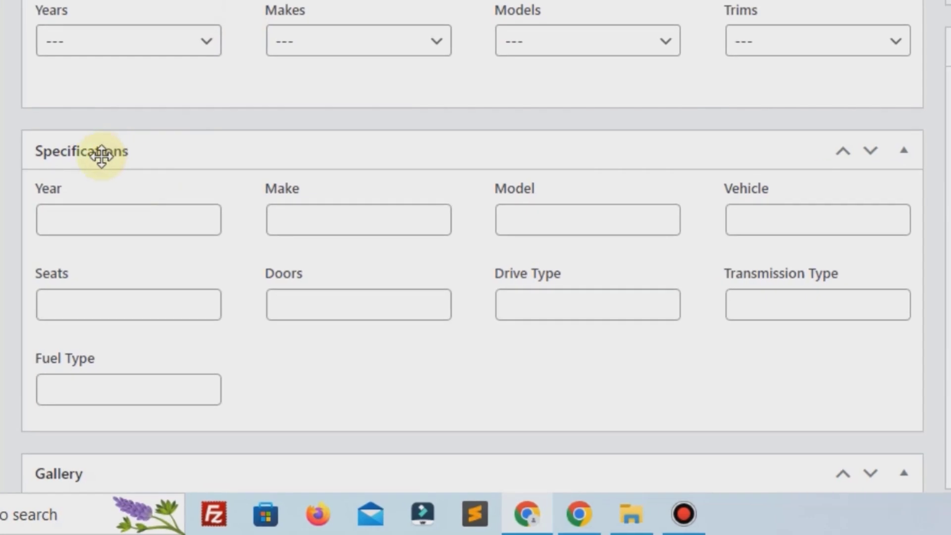
scroll(121, 159, down, 2)
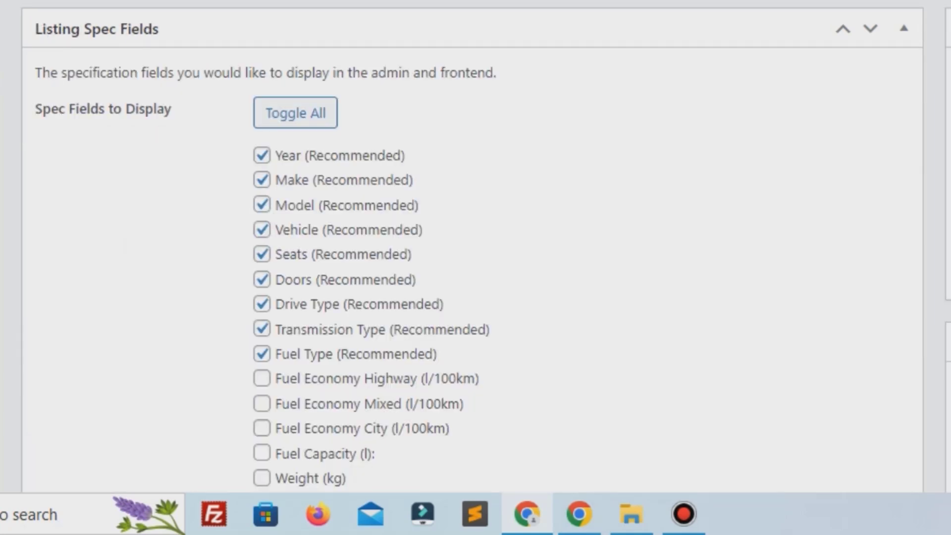
scroll(313, 192, down, 10)
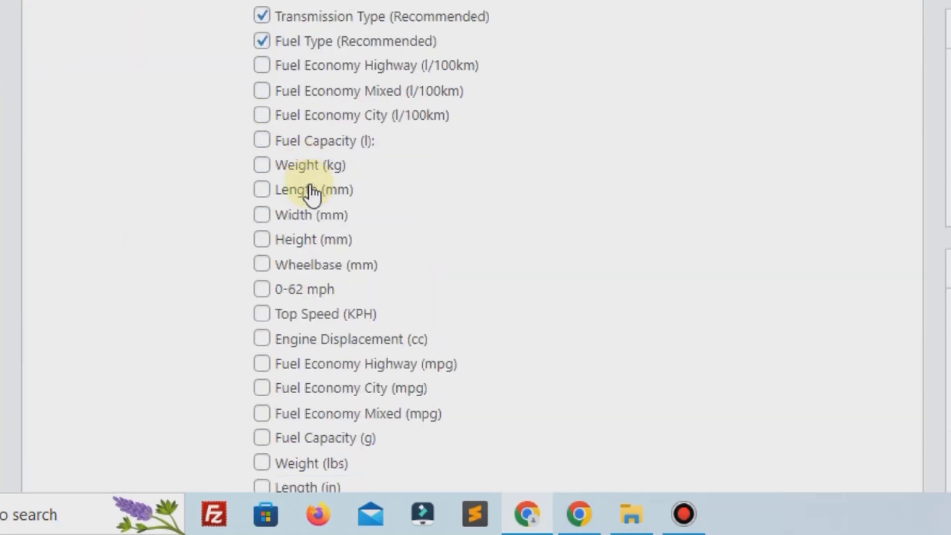
scroll(313, 195, down, 5)
scroll(312, 195, up, 15)
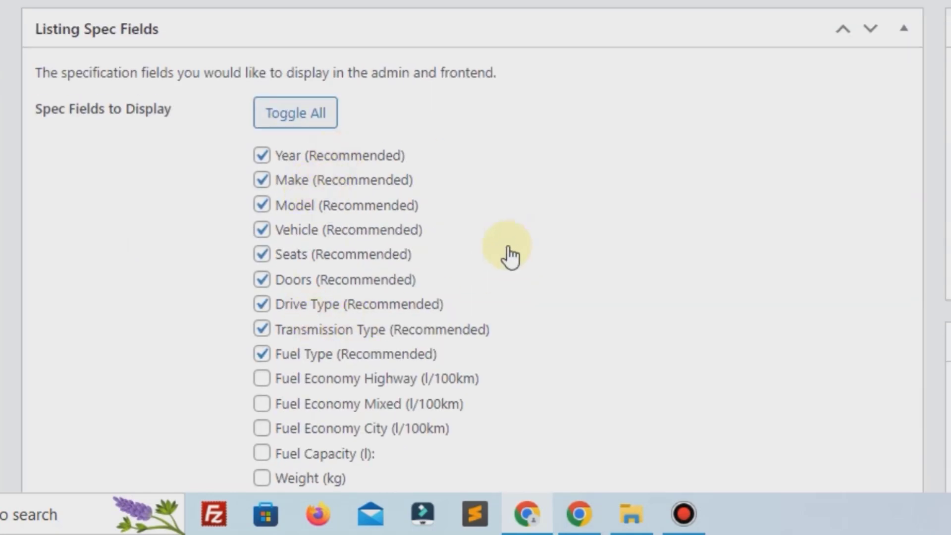
scroll(510, 255, down, 10)
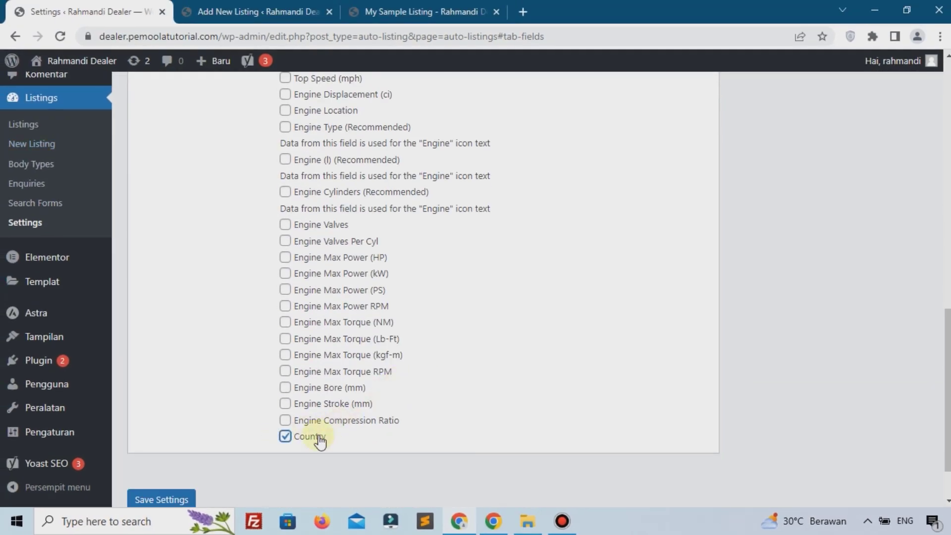
scroll(333, 430, down, 2)
click(162, 433)
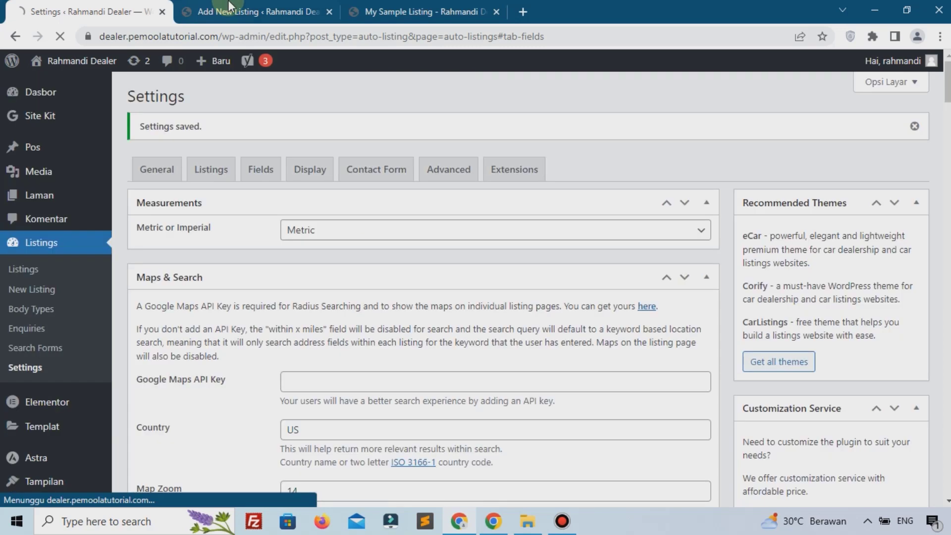
click(229, 10)
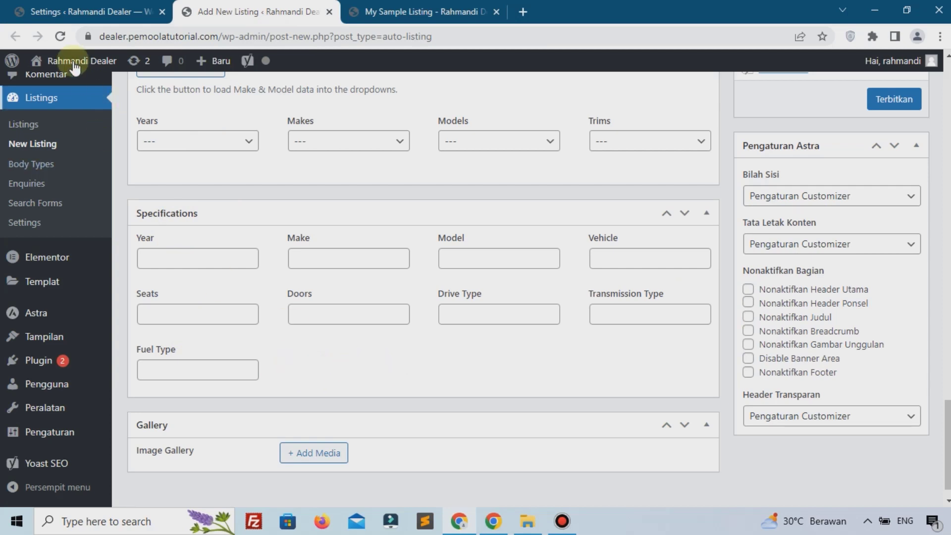
click(60, 36)
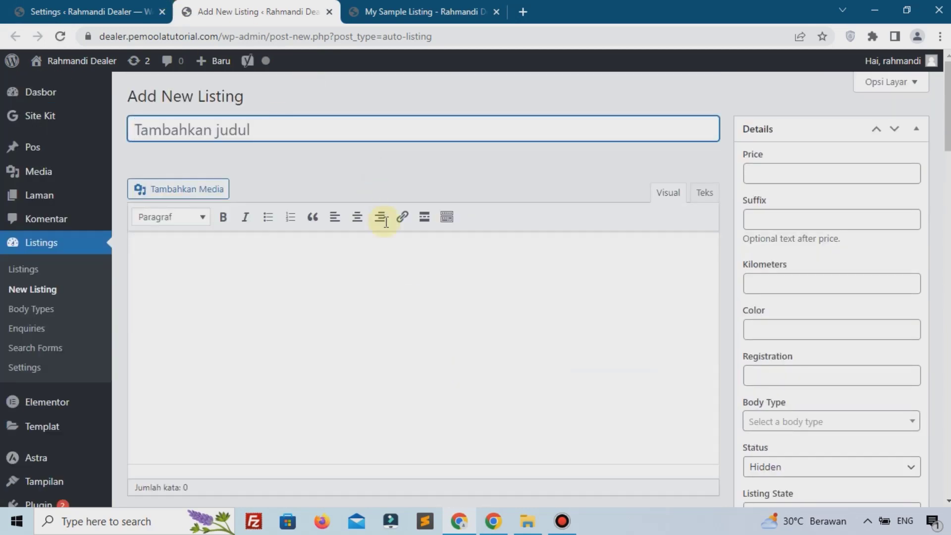
scroll(385, 222, down, 10)
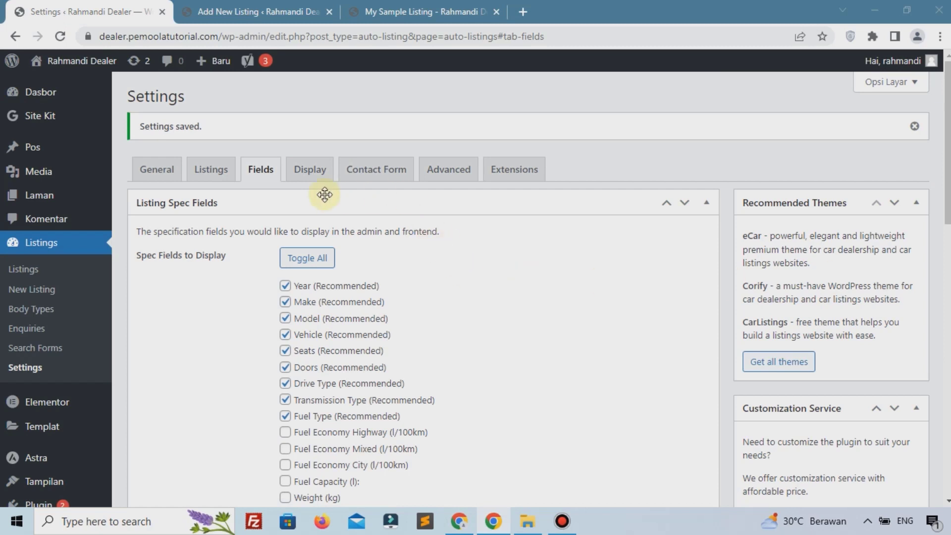
Step: Check the Display tab's 3 Column setting against the front-end Listings grid
click(311, 170)
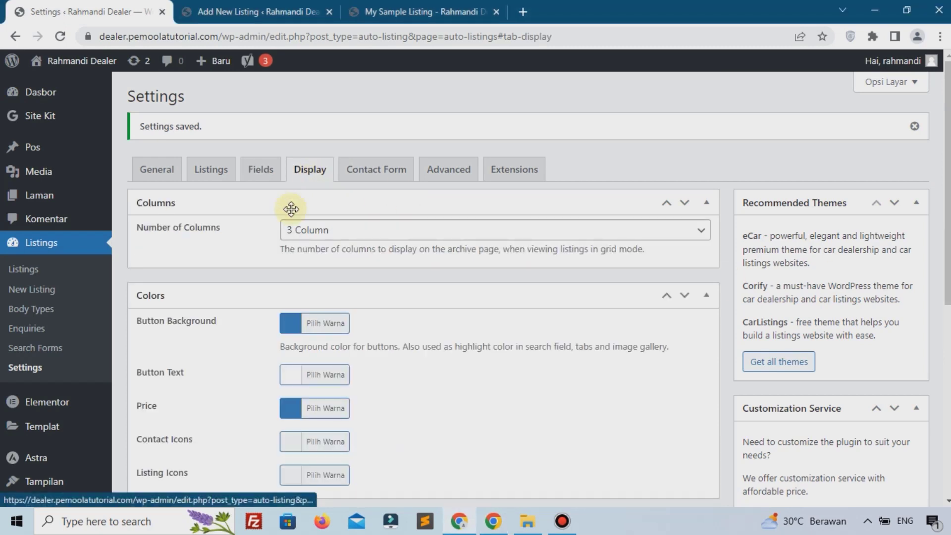
click(317, 232)
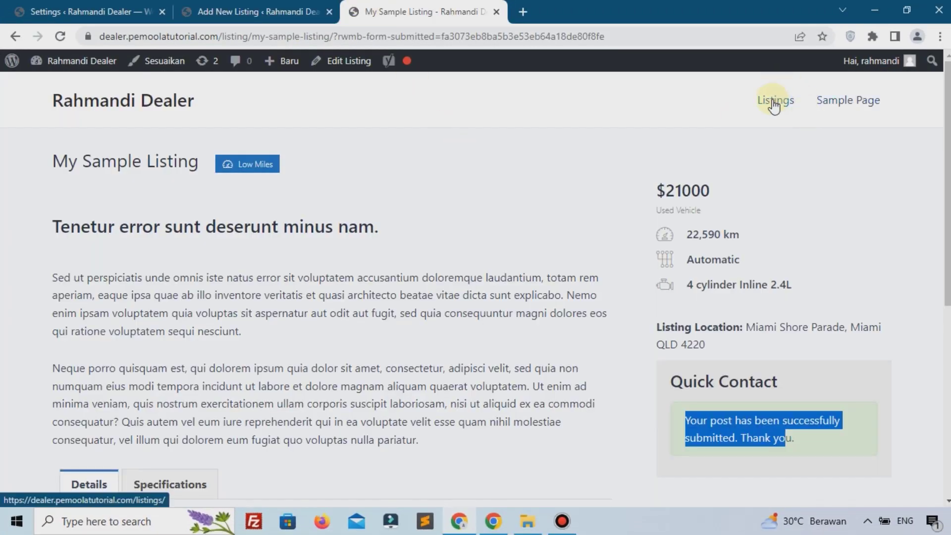
click(774, 106)
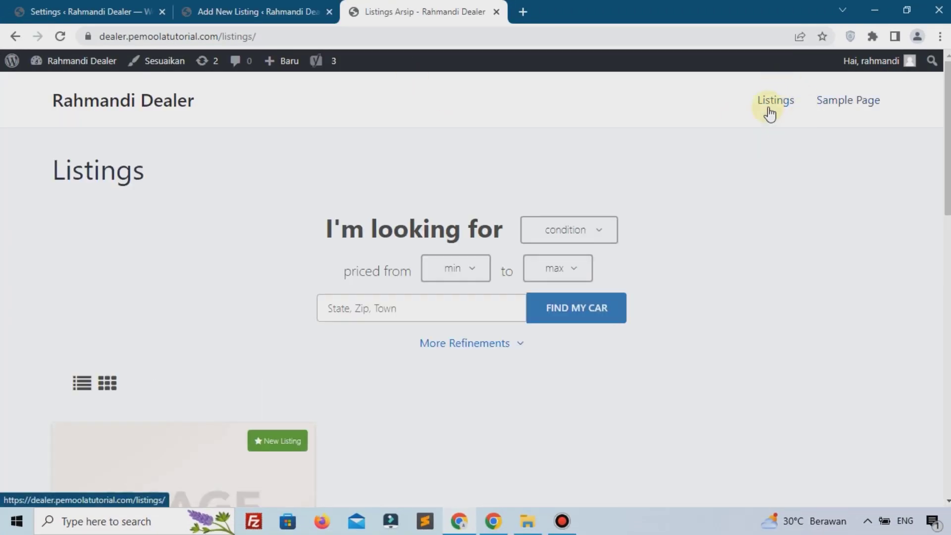
scroll(774, 106, down, 8)
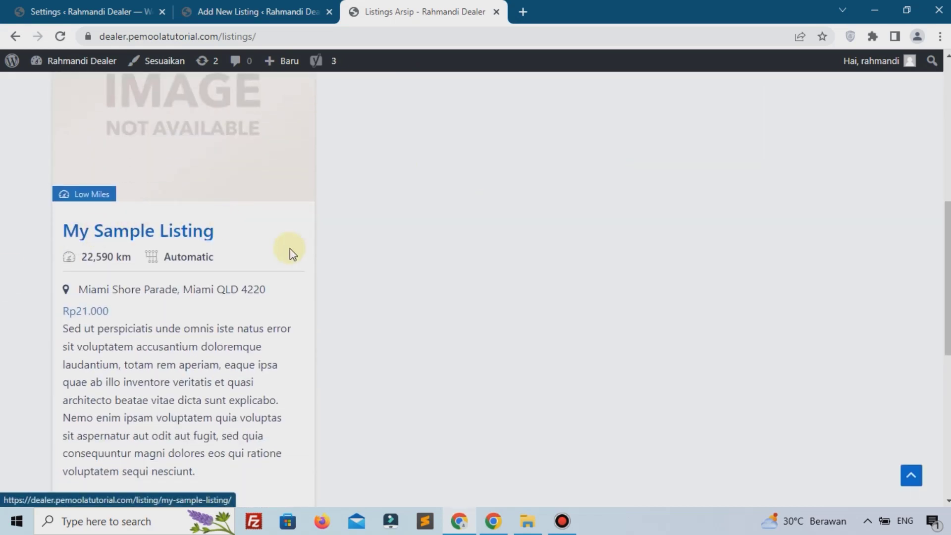
scroll(290, 251, up, 4)
click(115, 6)
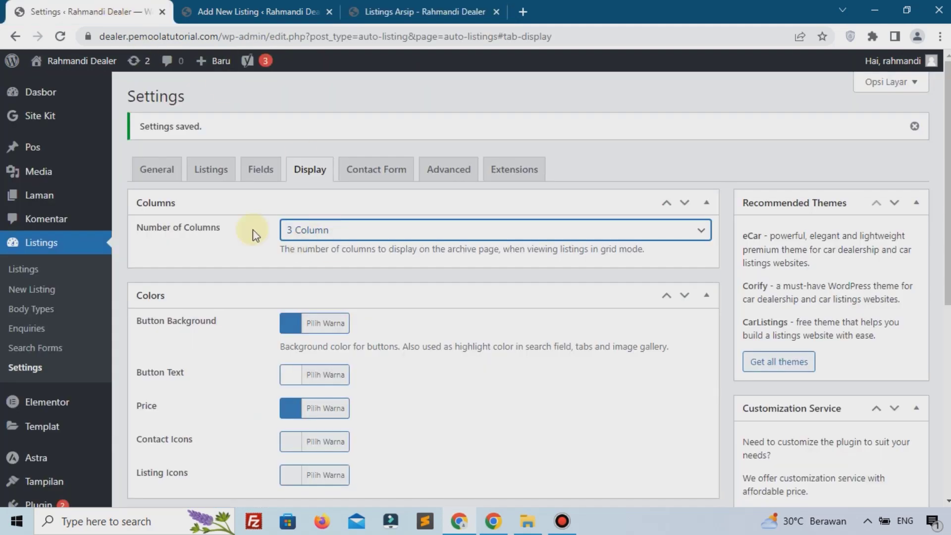
click(399, 10)
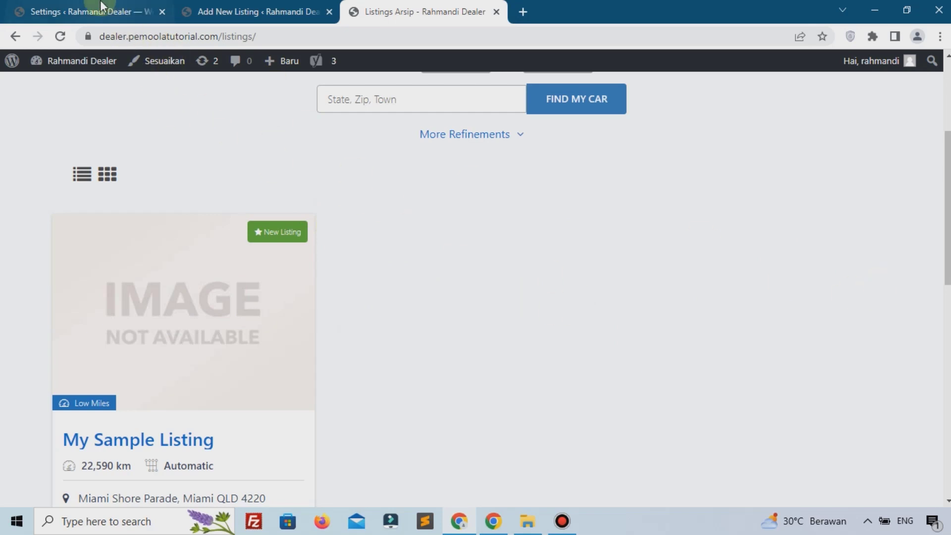
click(89, 11)
scroll(251, 270, down, 1)
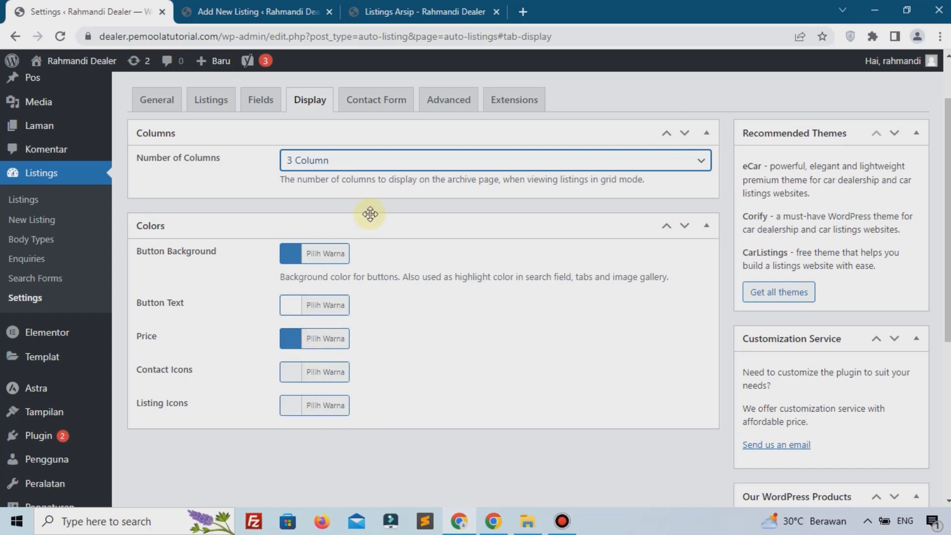
Step: Browse the Contact and Advanced tabs, then view the DVLA Search, RegCheck API, Frontend and Multiple Dealers extensions
click(364, 101)
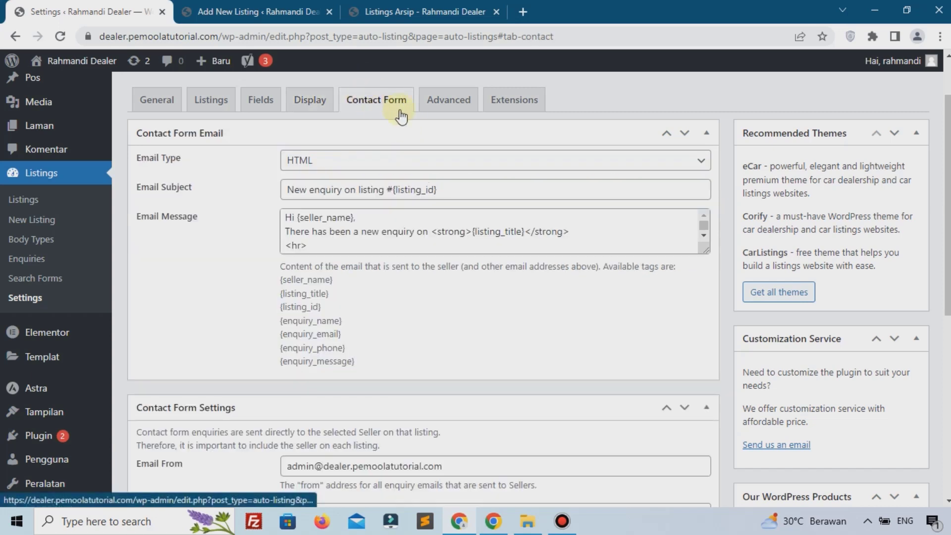
click(432, 113)
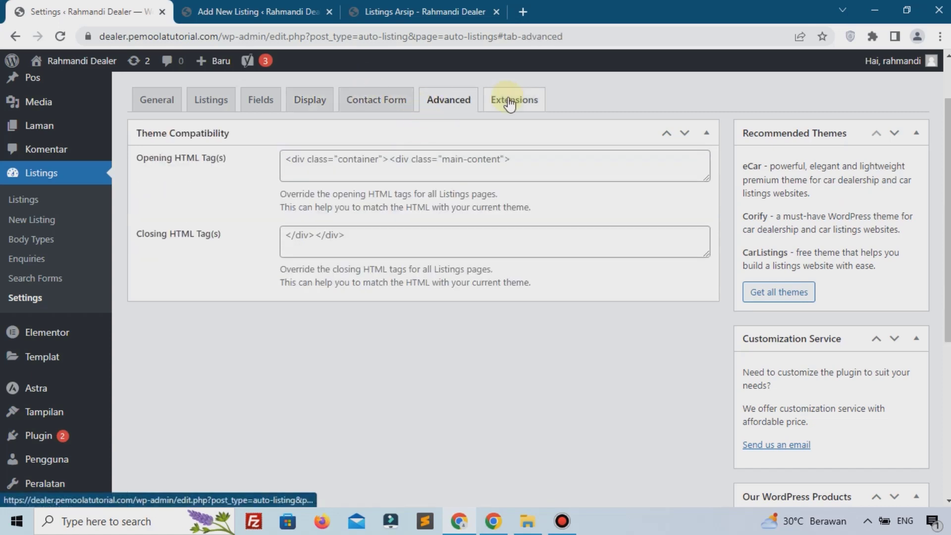
click(530, 103)
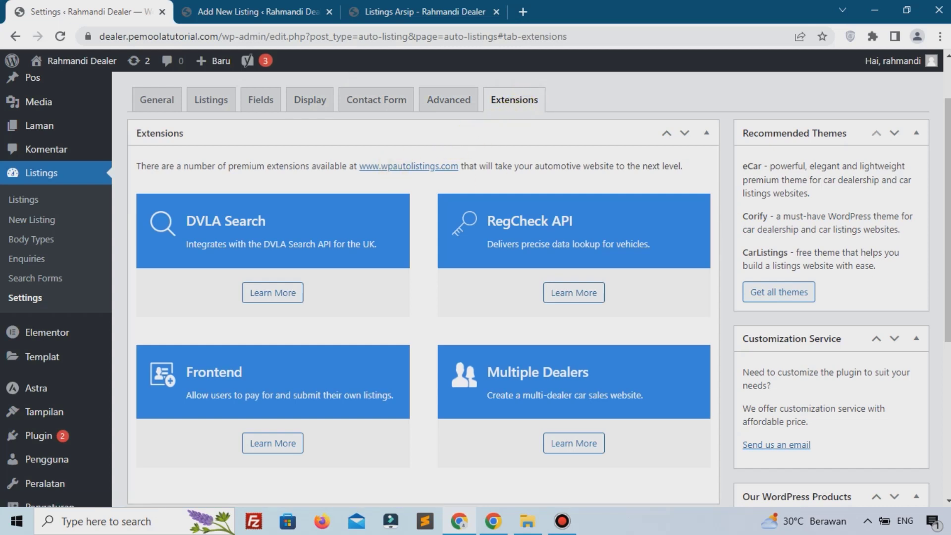
key(alt+Tab)
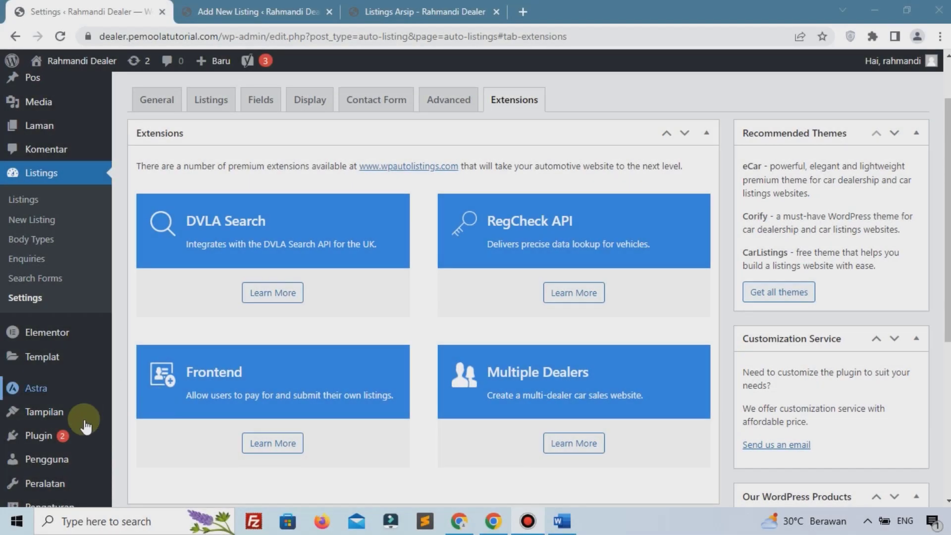
mouse_move(94, 412)
scroll(125, 355, up, 2)
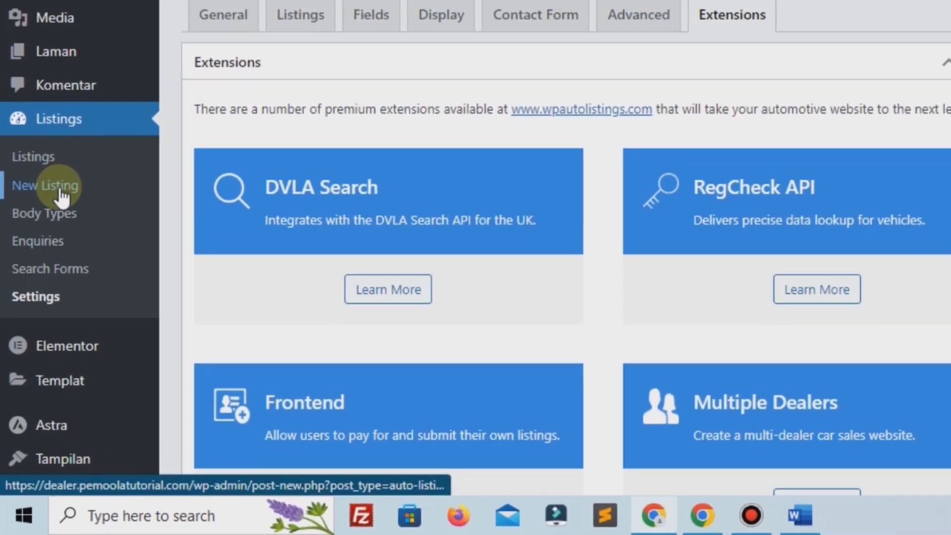
Step: Create a new car listing titled 'Nissan 3702'
click(64, 173)
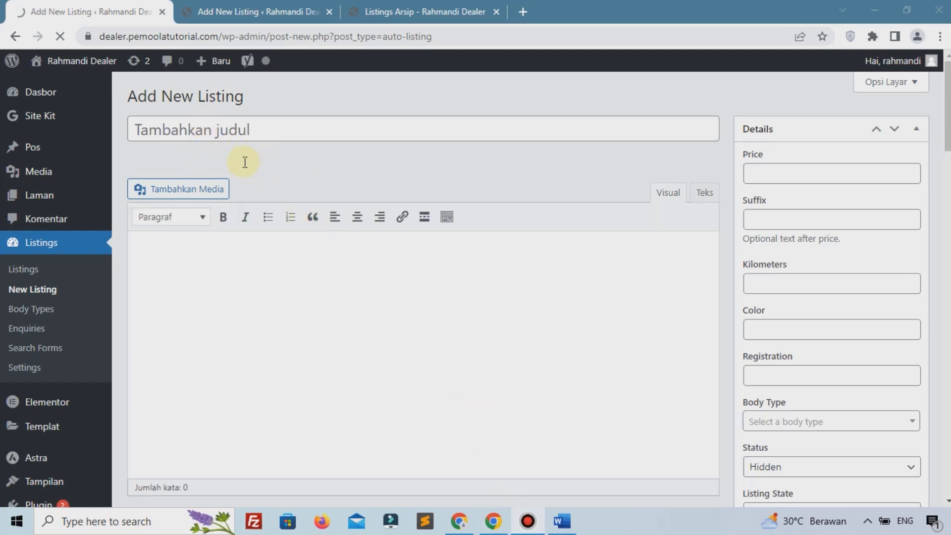
click(257, 140)
text(Ni)
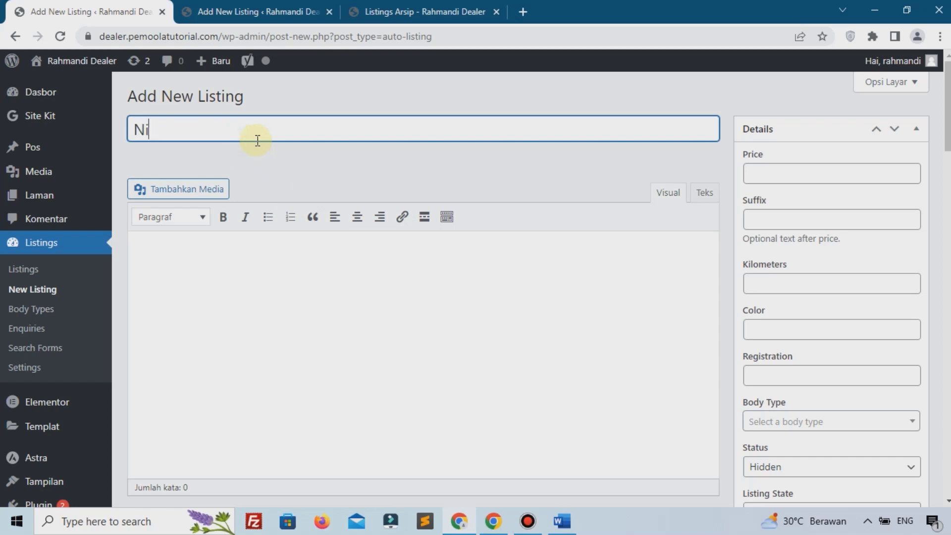
text(ssan 3702)
Step: Paste the Lorem Ipsum paragraph from the Word document into the listing description
click(235, 297)
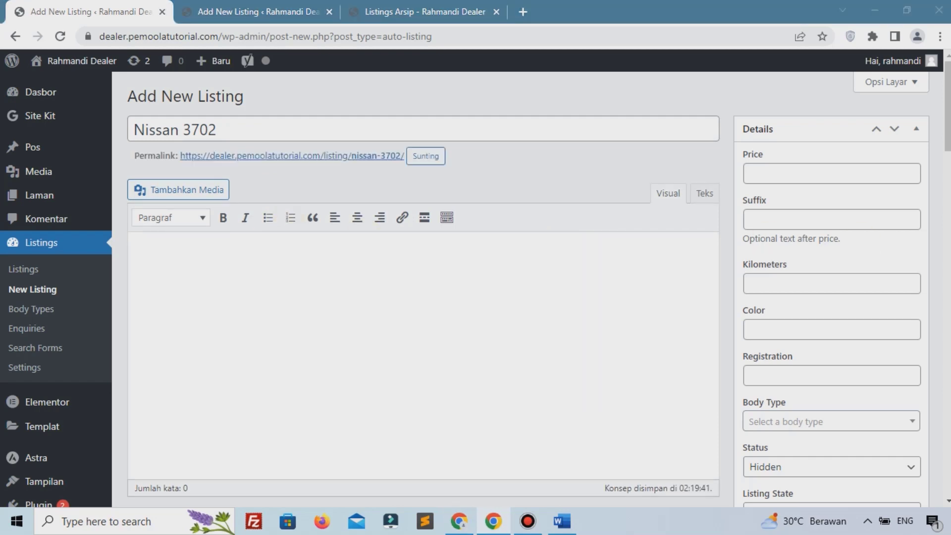
click(225, 261)
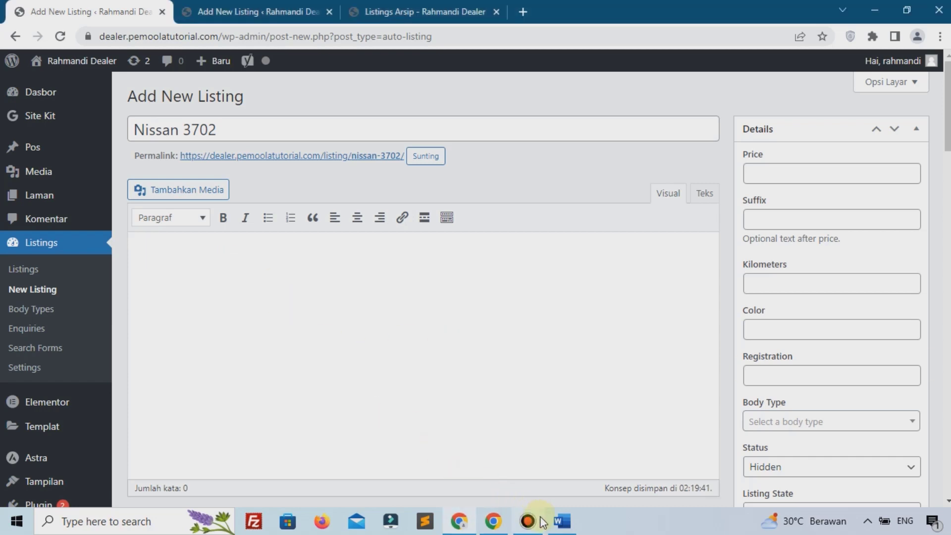
click(559, 521)
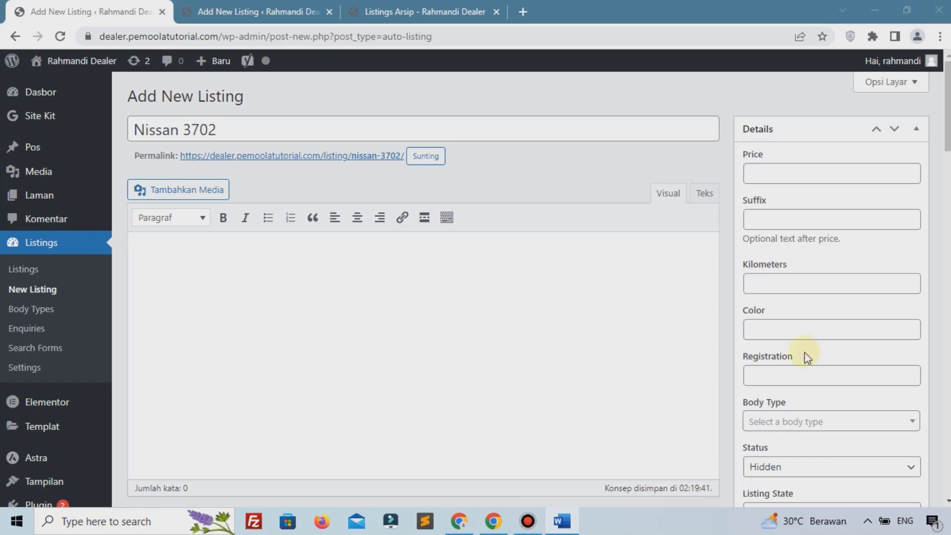
click(297, 278)
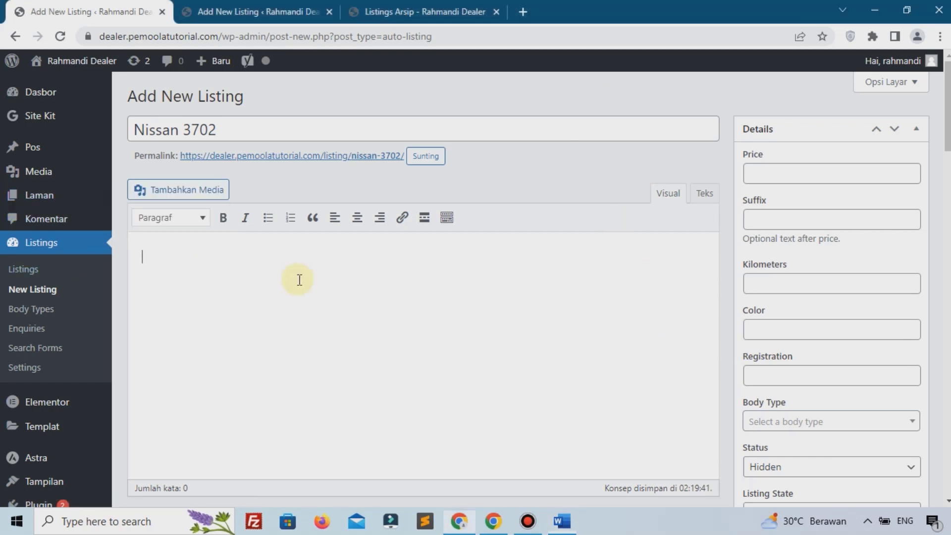
text(Sed ut perspiciatis unde omnis iste natus error sit voluptatem accusantium doloremque laudantium, totam rem aperiam,)
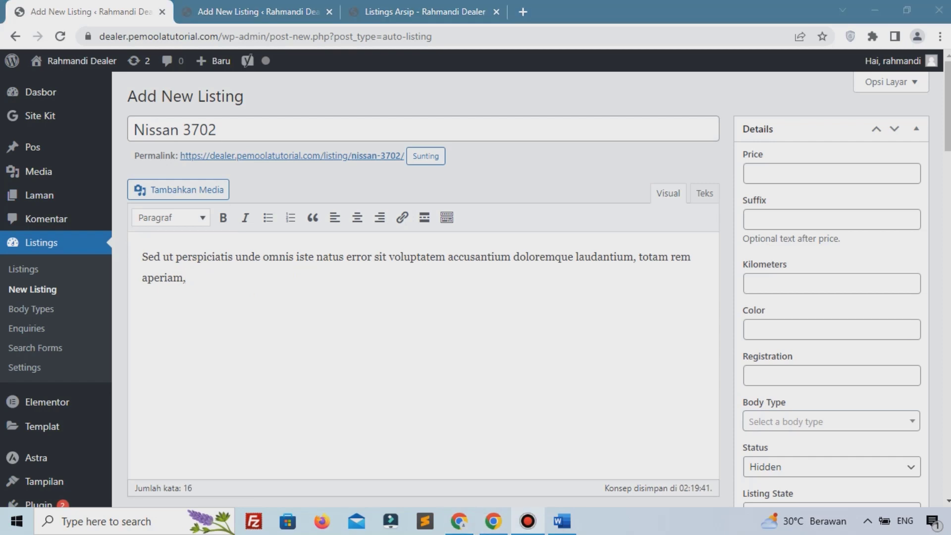
Step: Fill the specifications with Year 2020, Make Jeep and Model cherokee
scroll(216, 311, down, 15)
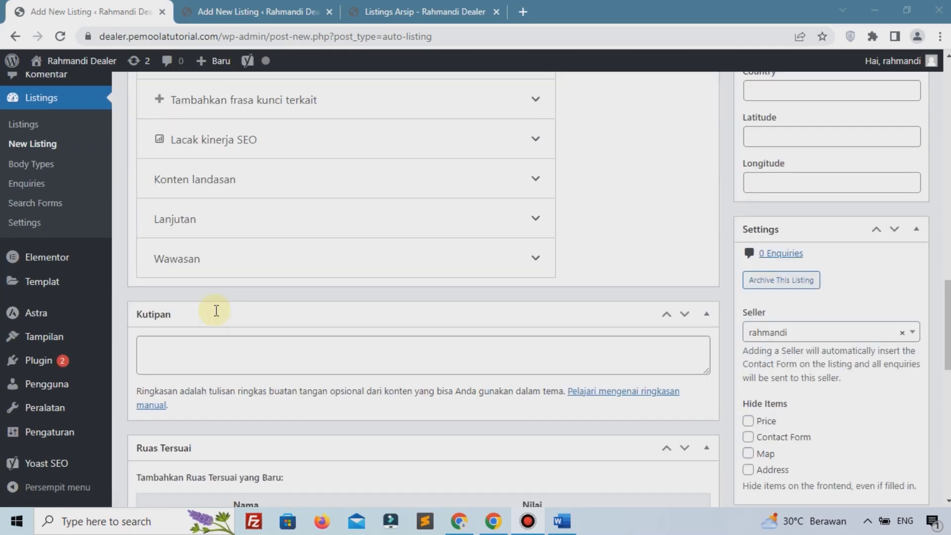
scroll(216, 310, down, 12)
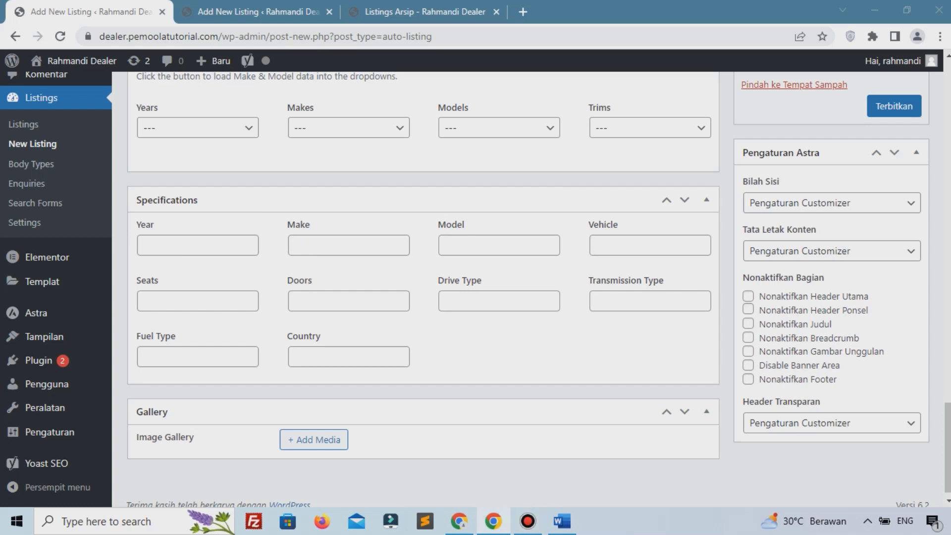
click(251, 246)
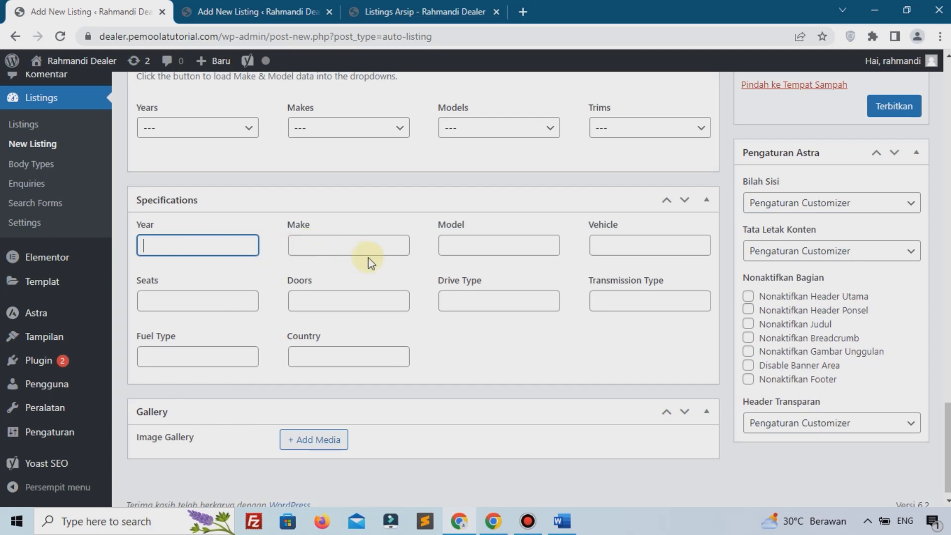
click(350, 241)
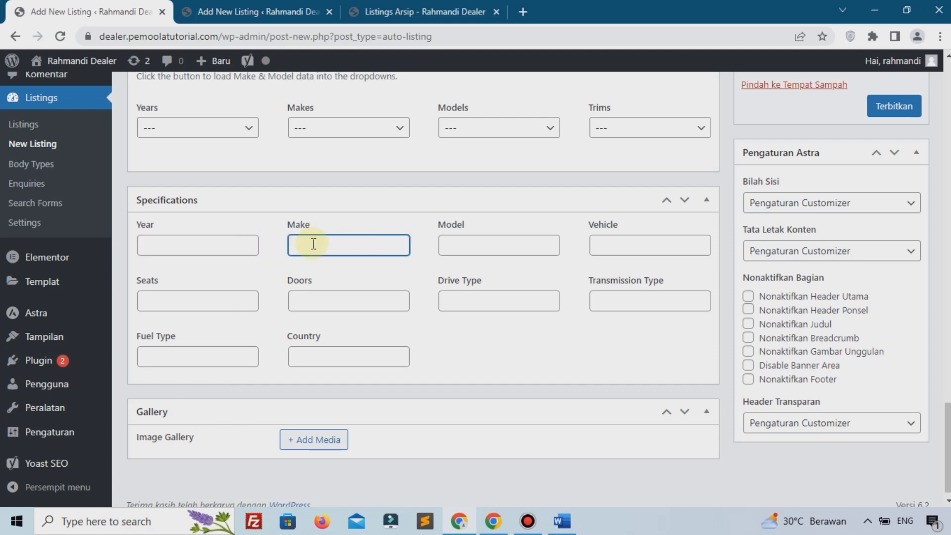
click(215, 243)
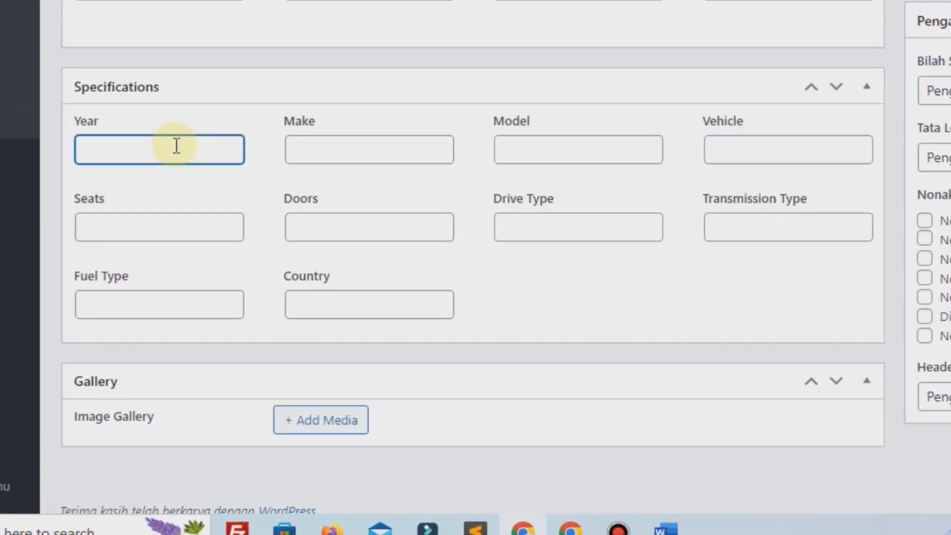
text(2020)
click(305, 154)
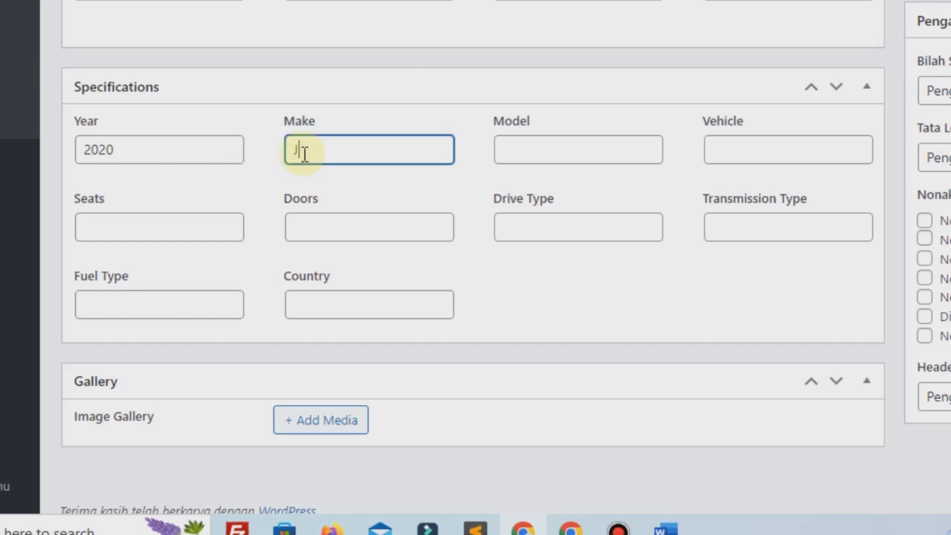
text(Jeep)
click(533, 144)
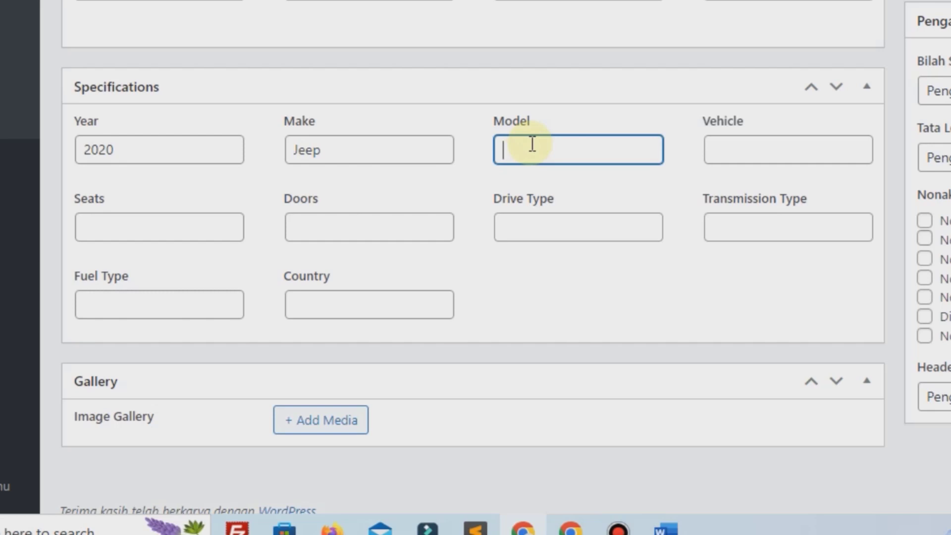
key(alt+Tab)
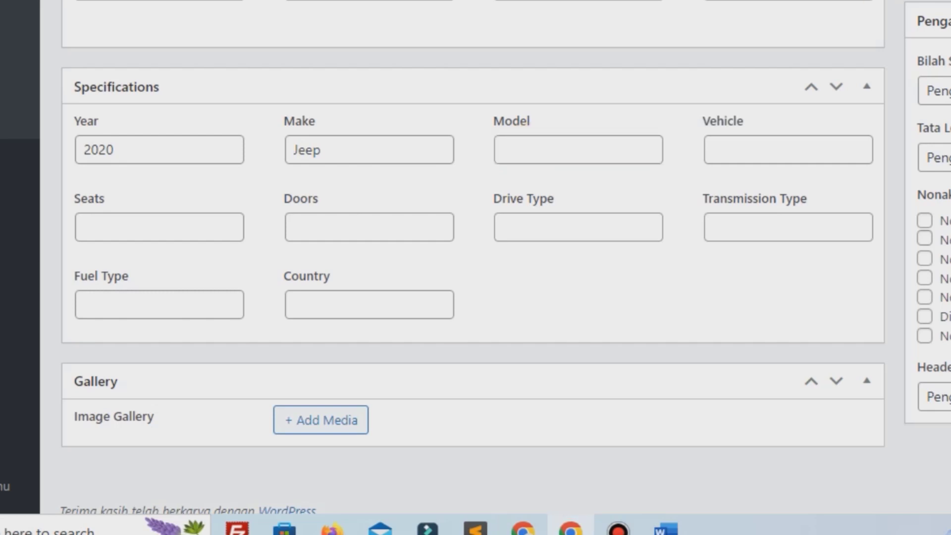
click(530, 149)
text(cherokee)
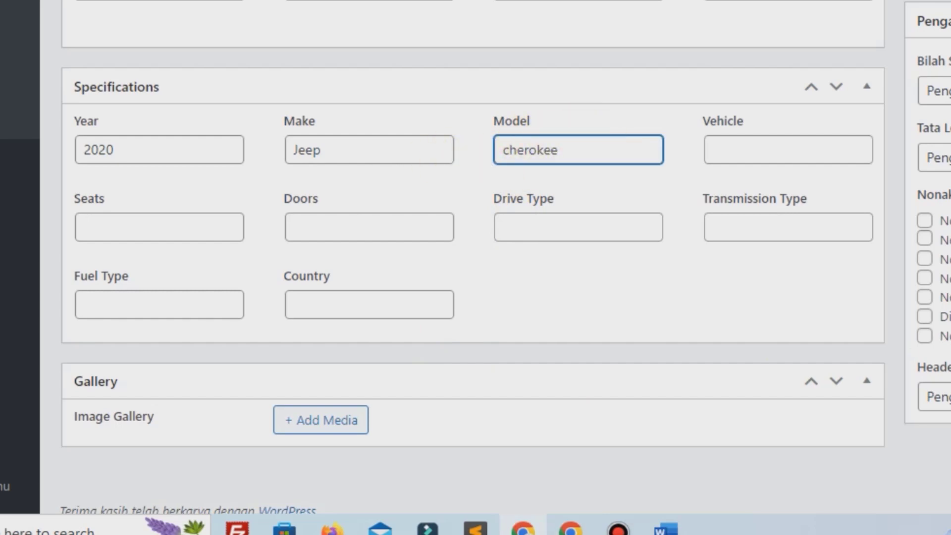
key(alt+Tab)
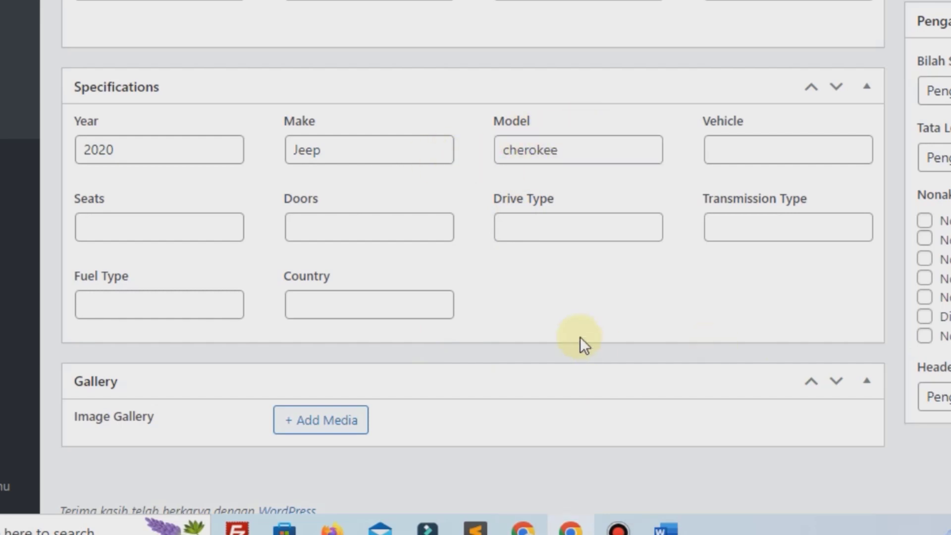
Step: Paste sample text into the Vehicle field and set Seats to 6
click(742, 143)
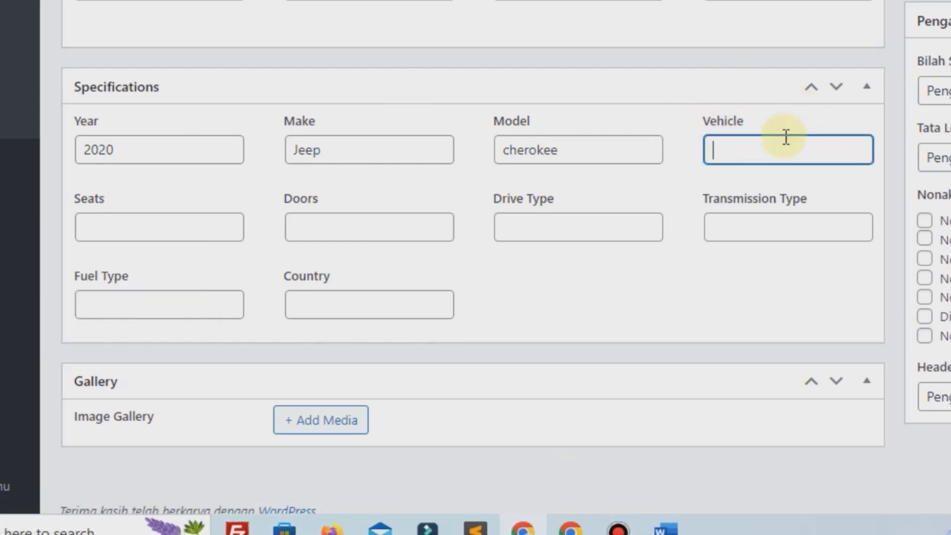
text(Sed ut perspiciatis unde omnis iste natus error sit voluptatem accusantium doloremque laudantium, totam rem aperiam,)
drag(766, 140, 670, 134)
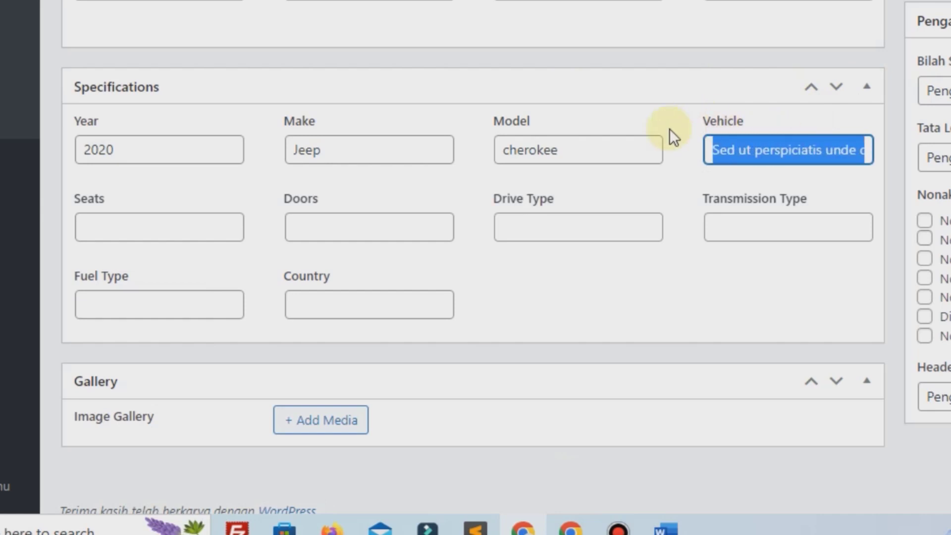
key(alt+Tab)
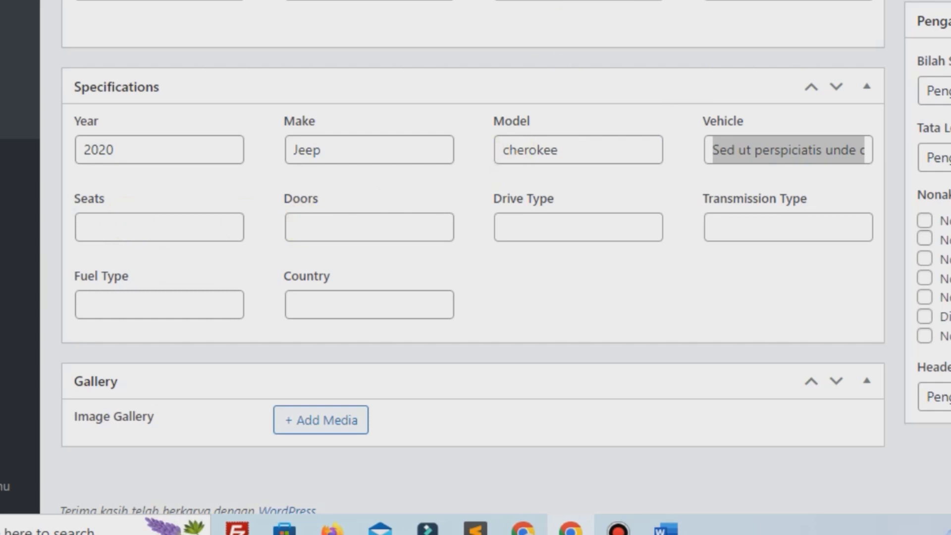
click(168, 236)
text(6)
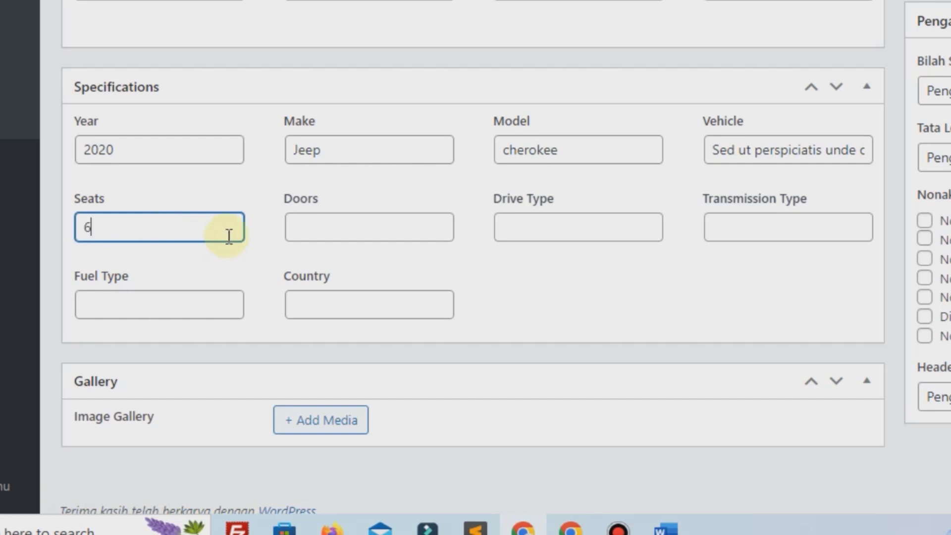
click(305, 236)
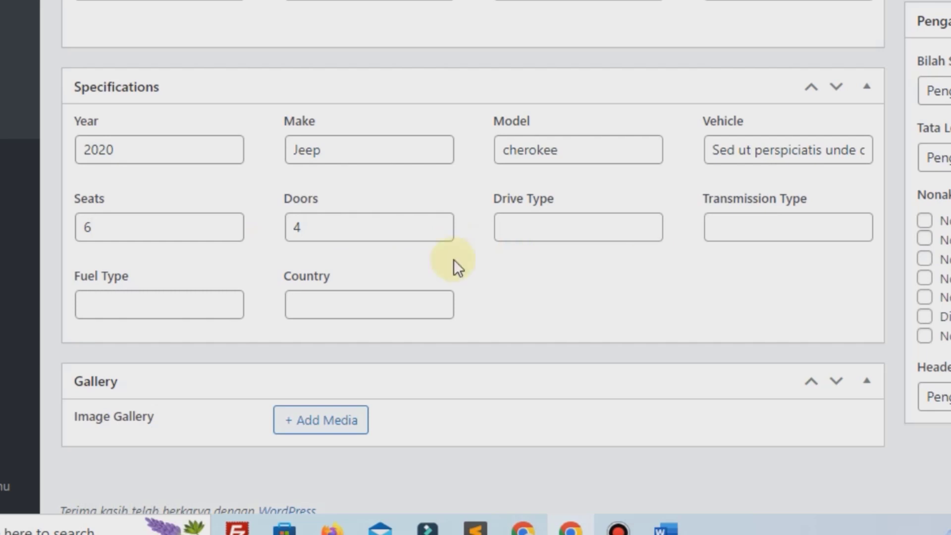
Step: Set the Drive Type specification to AWD
click(586, 234)
key(ctrl+v)
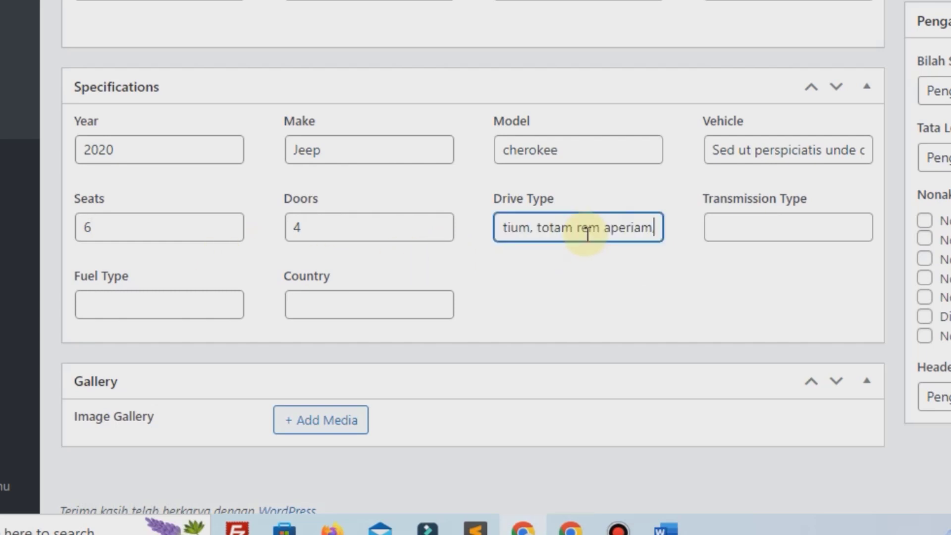
key(BackSpace)
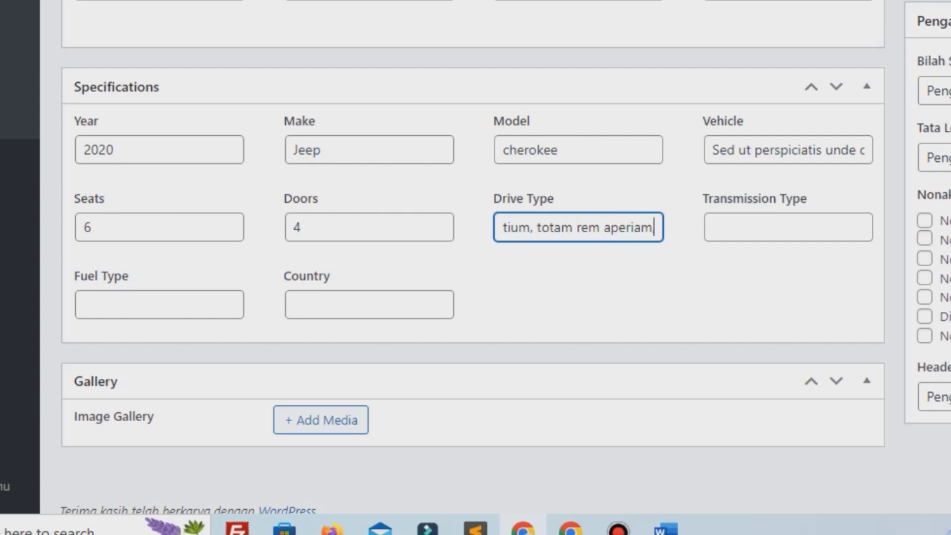
click(684, 233)
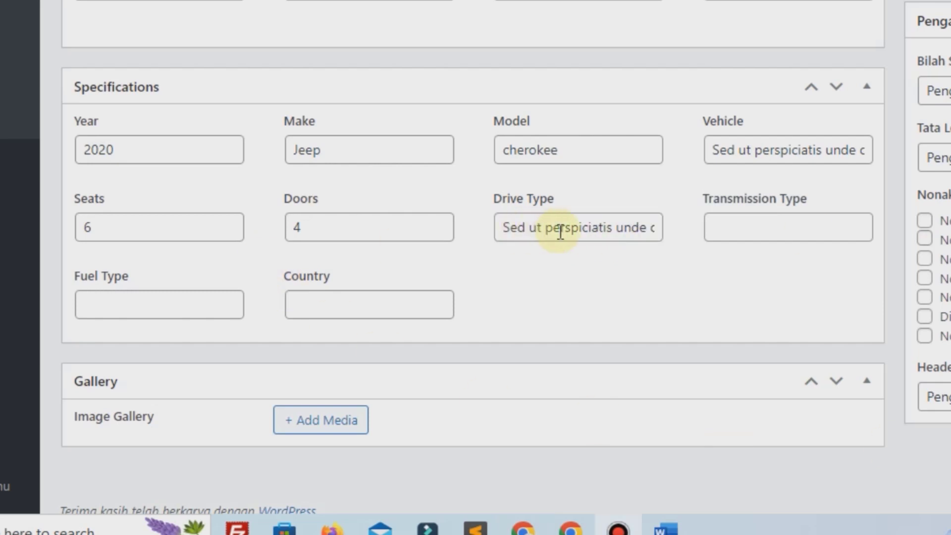
triple_click(560, 231)
text(A)
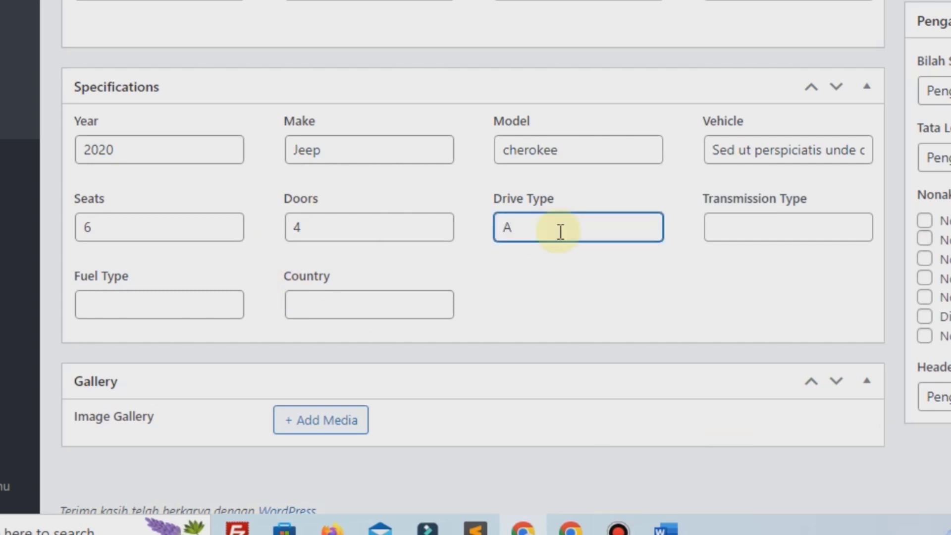
text(WD)
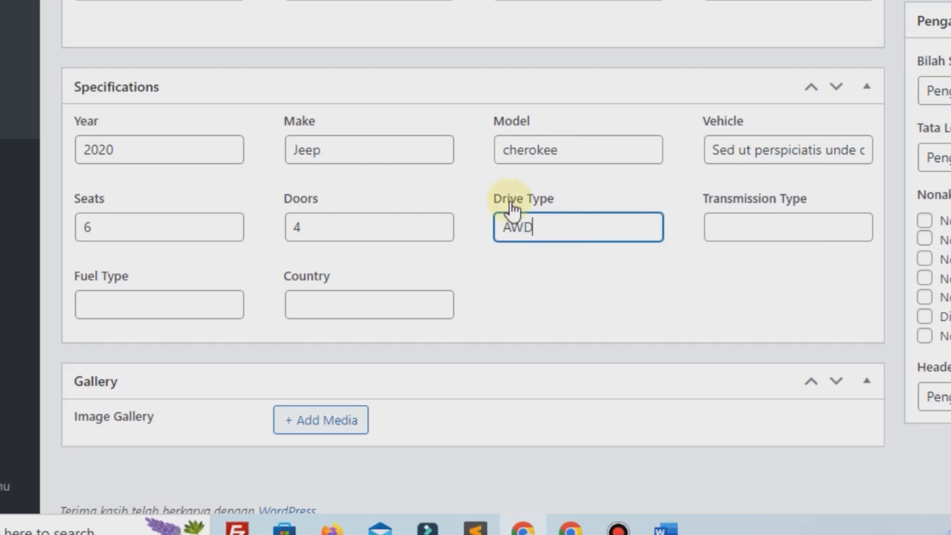
Step: Set Transmission Type to Automatis, leaving Fuel Type and Country empty
click(772, 220)
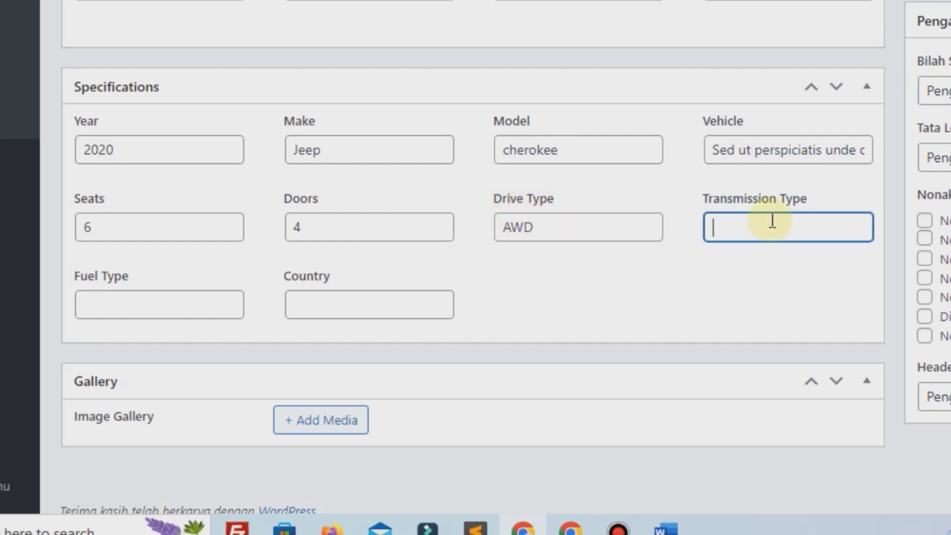
text(oT)
text(tomatis)
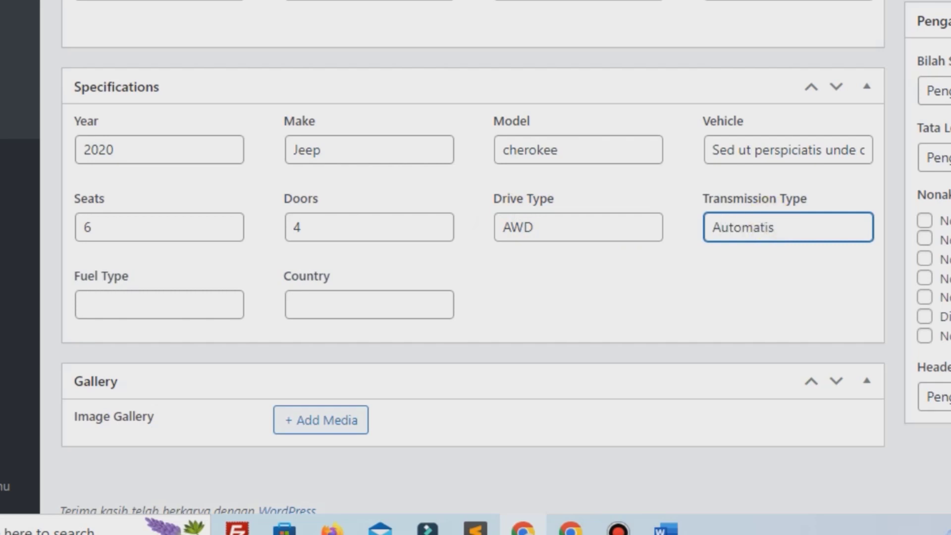
key(alt+Tab)
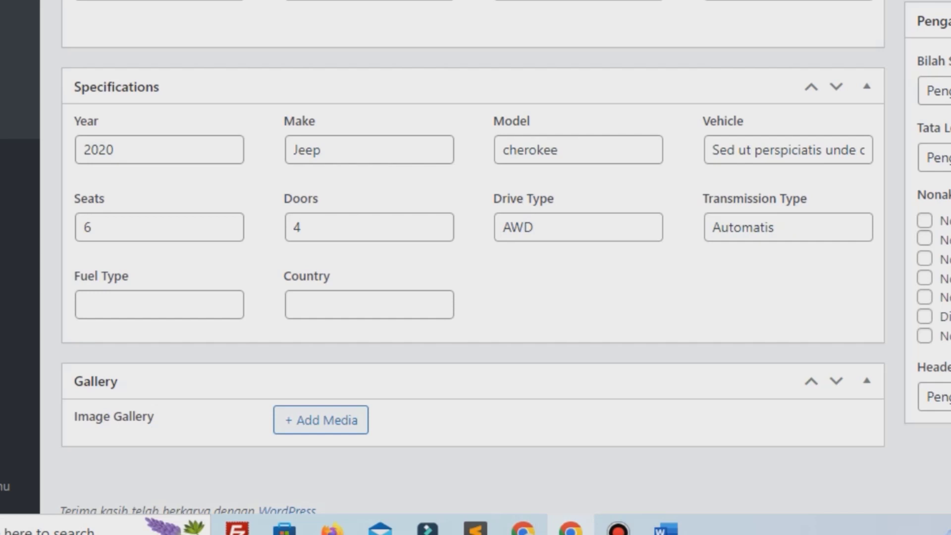
click(142, 305)
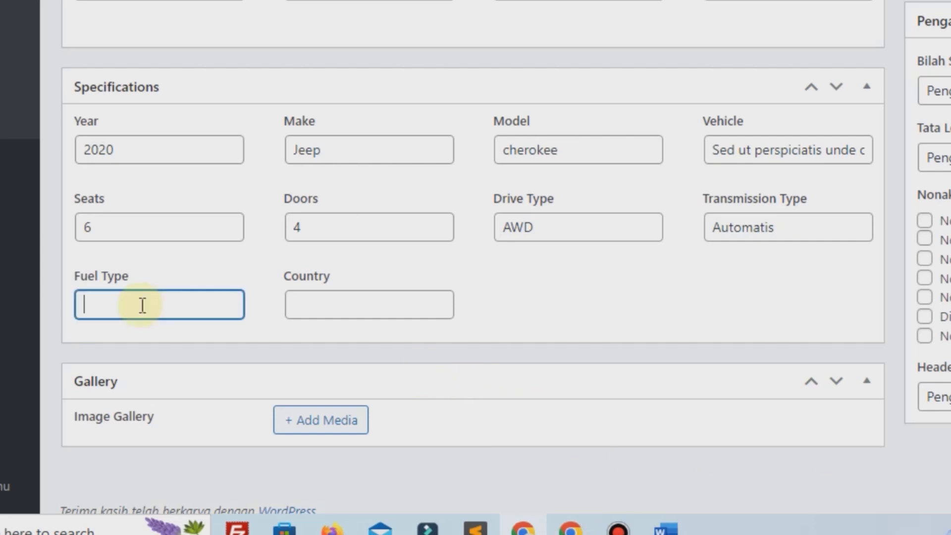
click(510, 306)
click(417, 292)
click(555, 292)
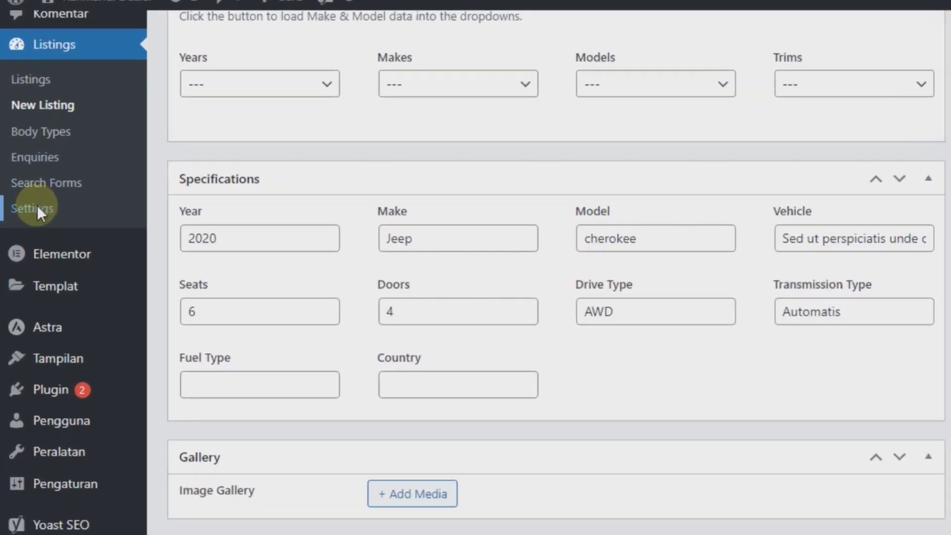
right_click(17, 182)
click(92, 198)
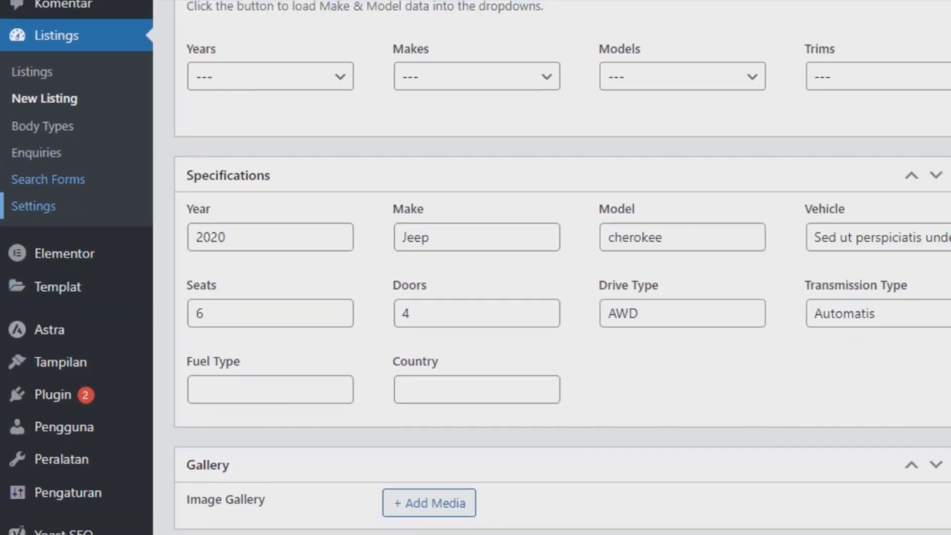
click(562, 7)
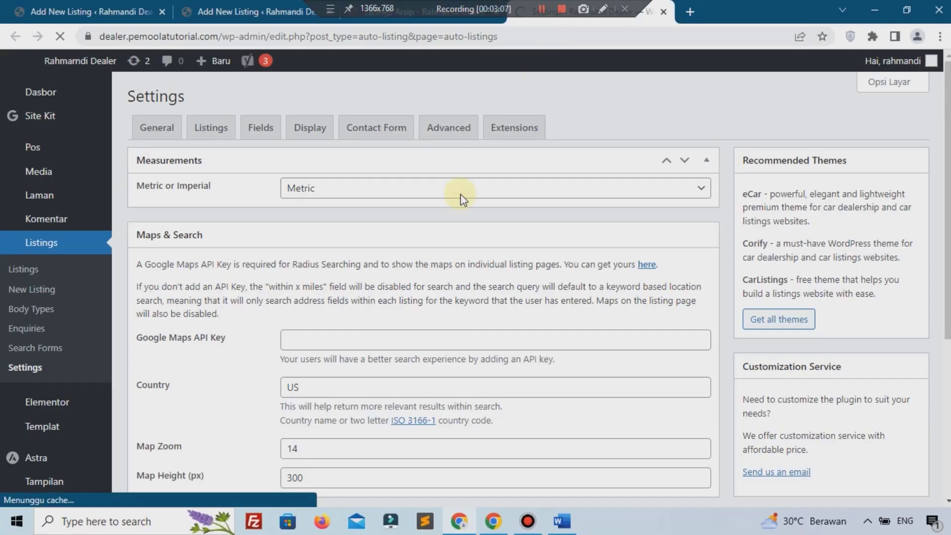
click(260, 128)
scroll(336, 248, down, 8)
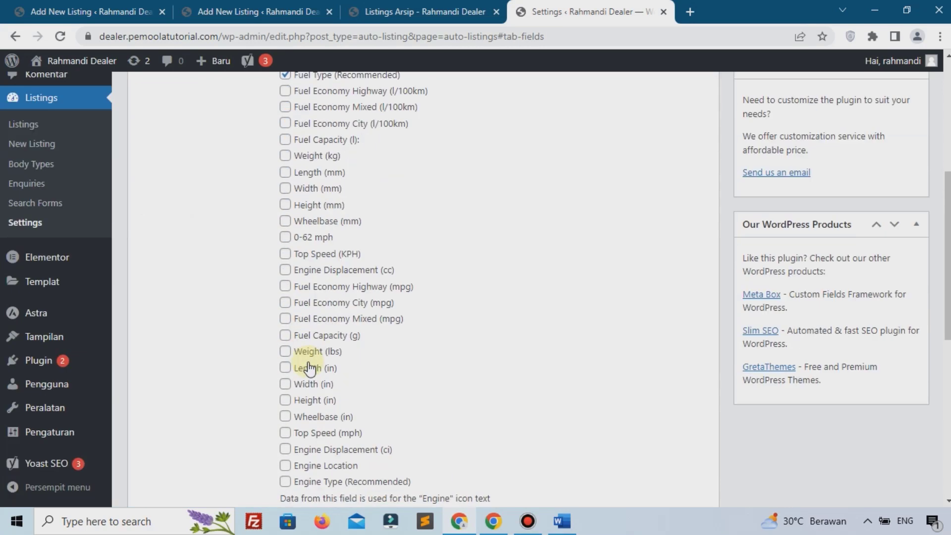
scroll(307, 355, up, 8)
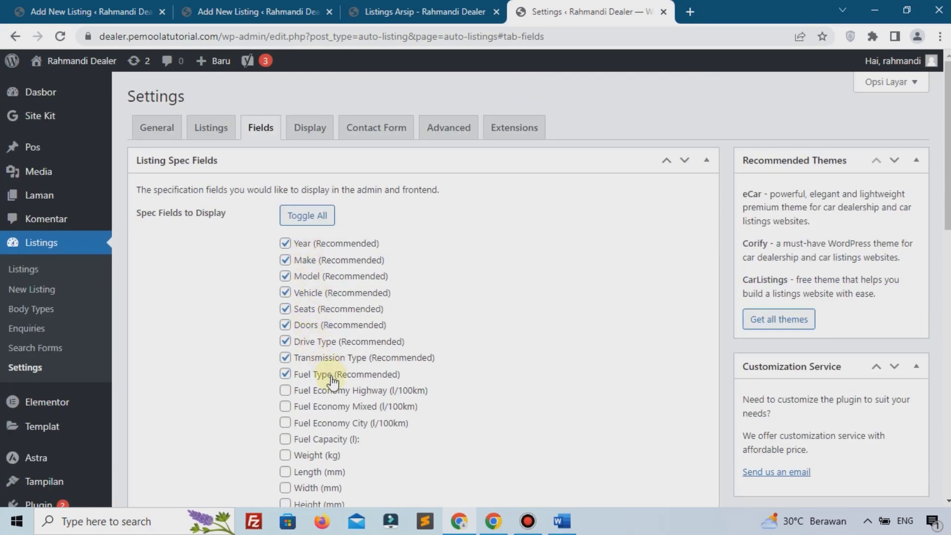
scroll(337, 245, down, 8)
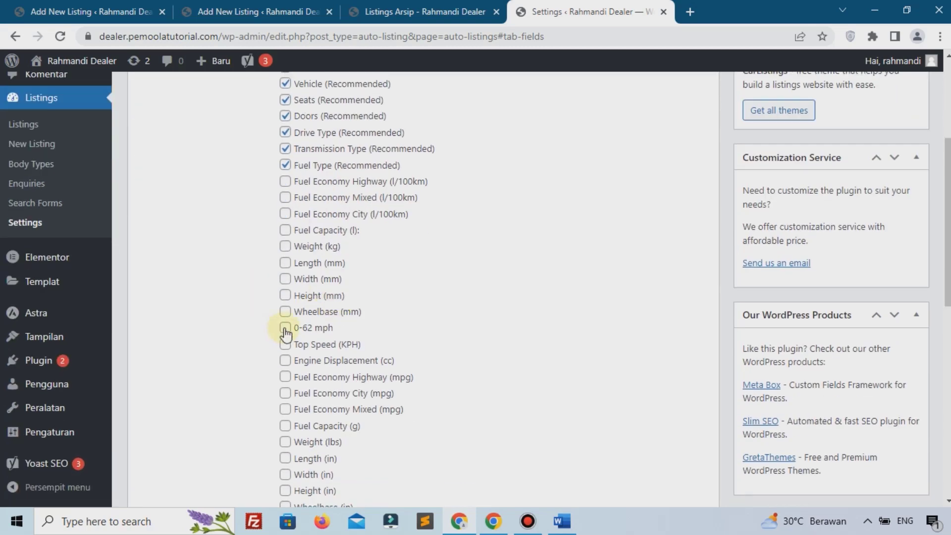
scroll(355, 329, down, 6)
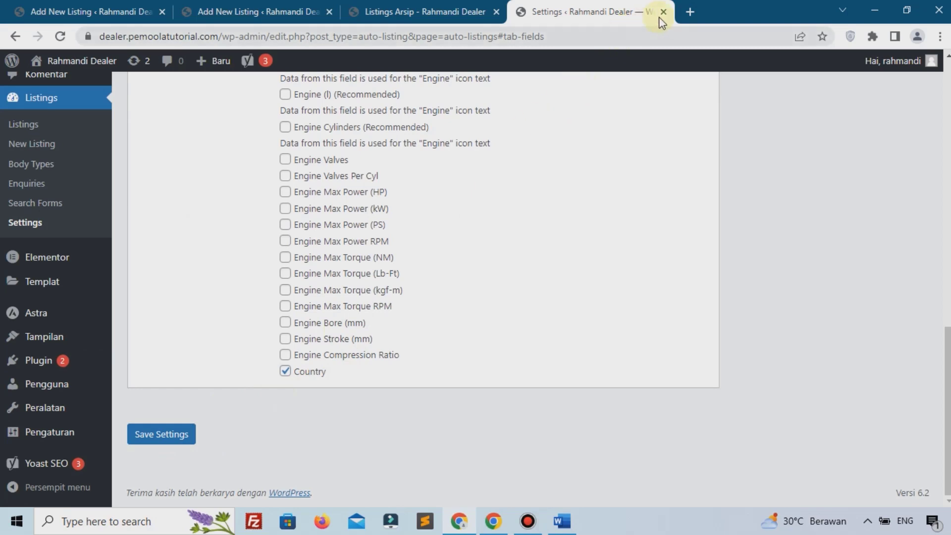
click(664, 11)
click(125, 6)
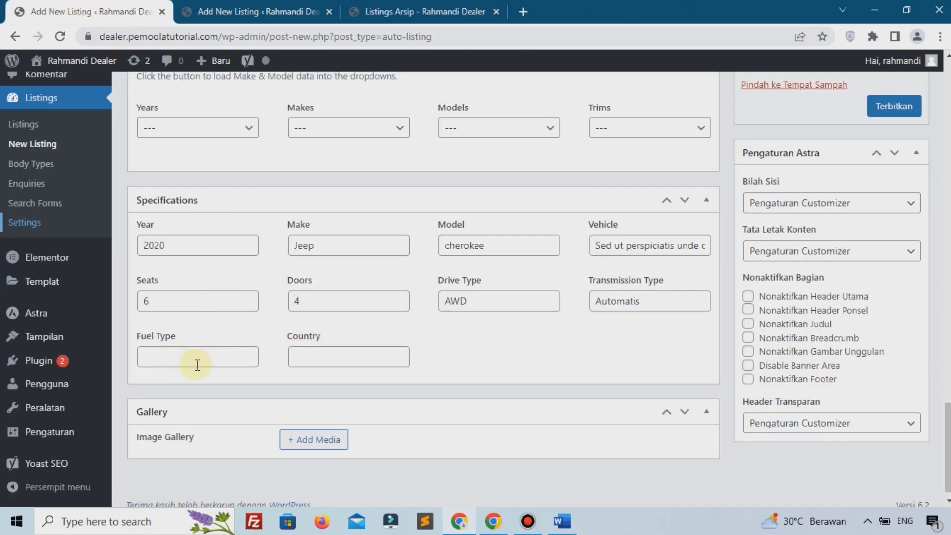
Step: Open the Add Media uploader for the listing's image gallery
scroll(283, 433, down, 1)
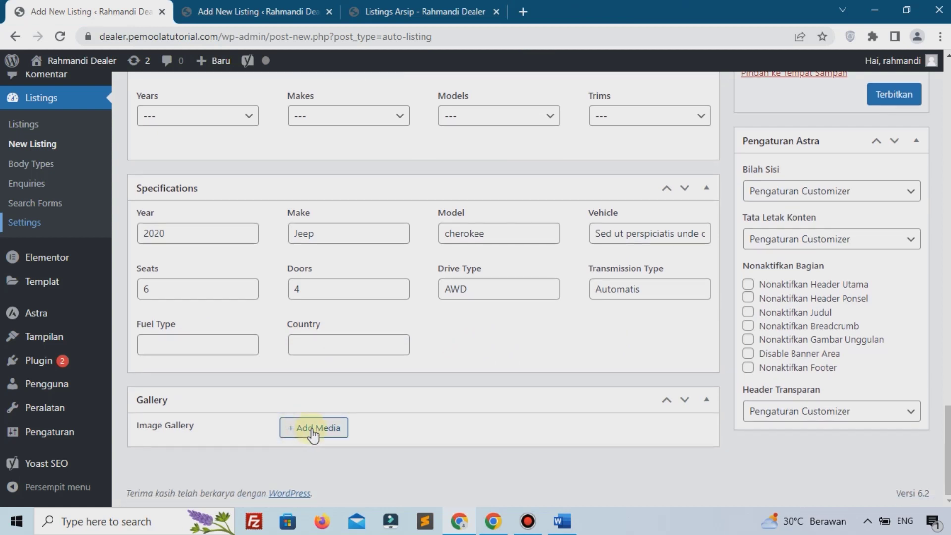
scroll(310, 431, up, 1)
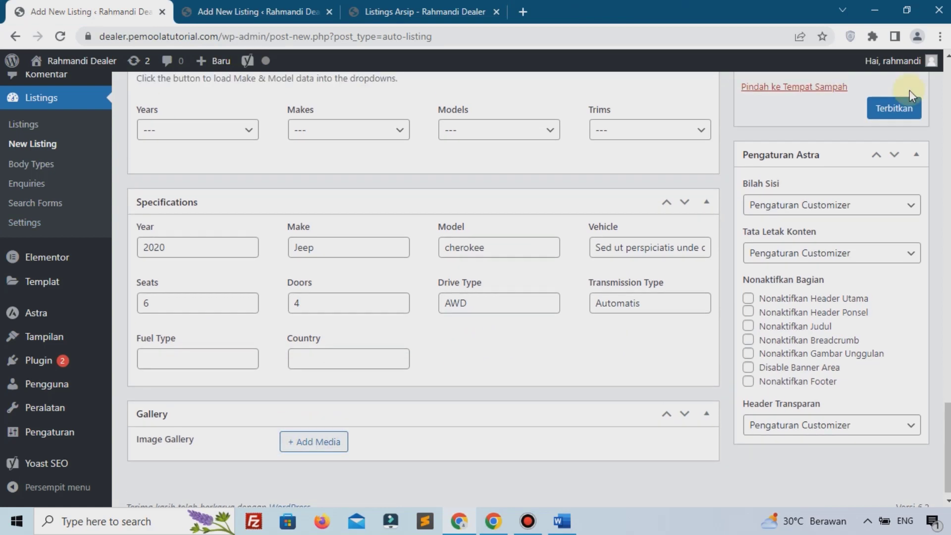
click(318, 444)
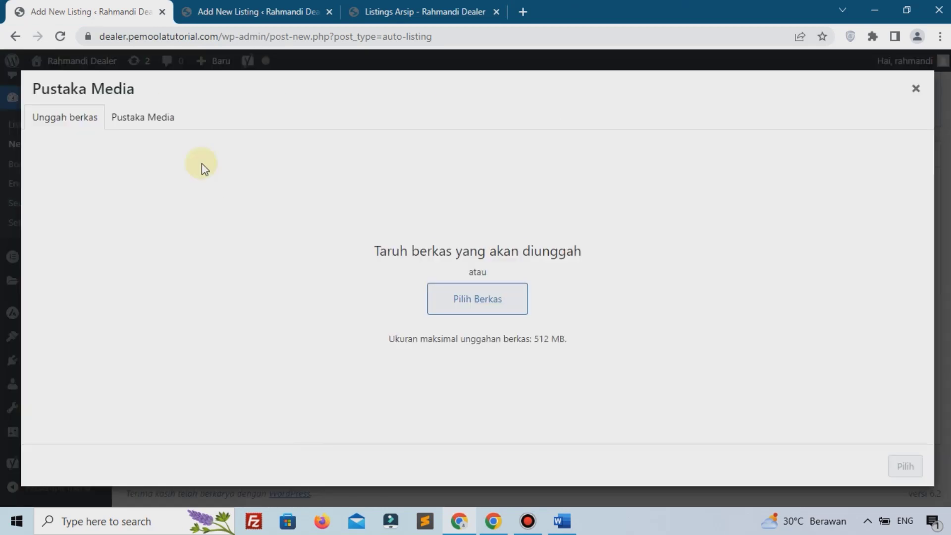
Step: Upload Nissan-370Z-image1-370x265.jpg and add it to the listing's Image Gallery
click(470, 299)
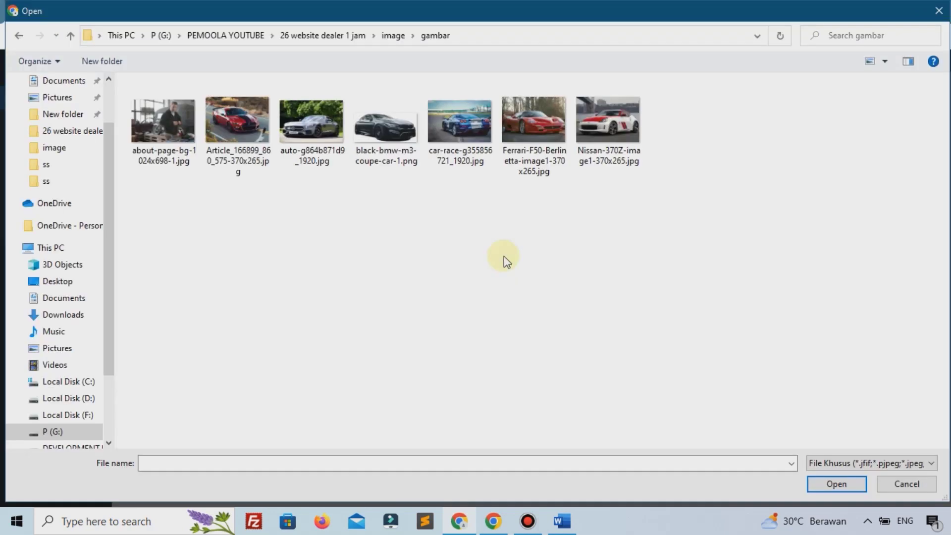
click(624, 144)
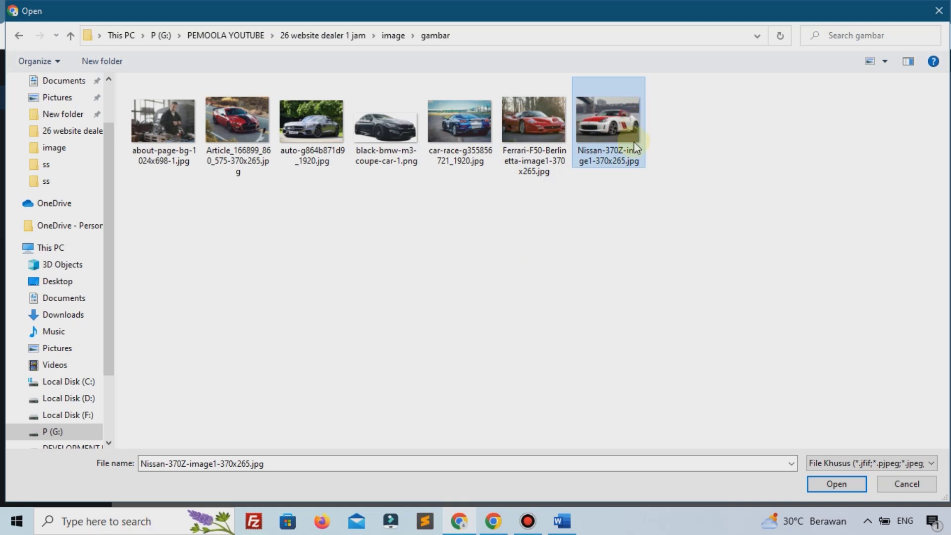
click(835, 483)
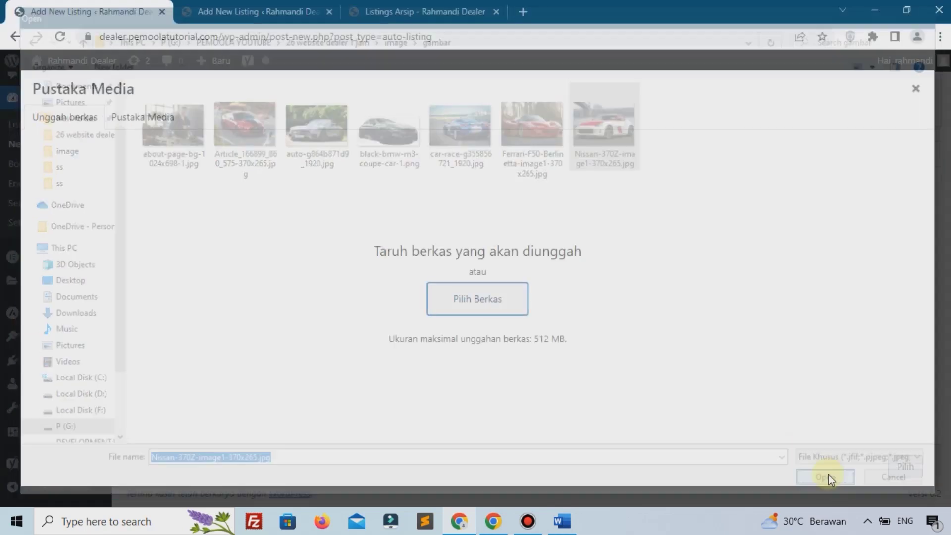
click(905, 468)
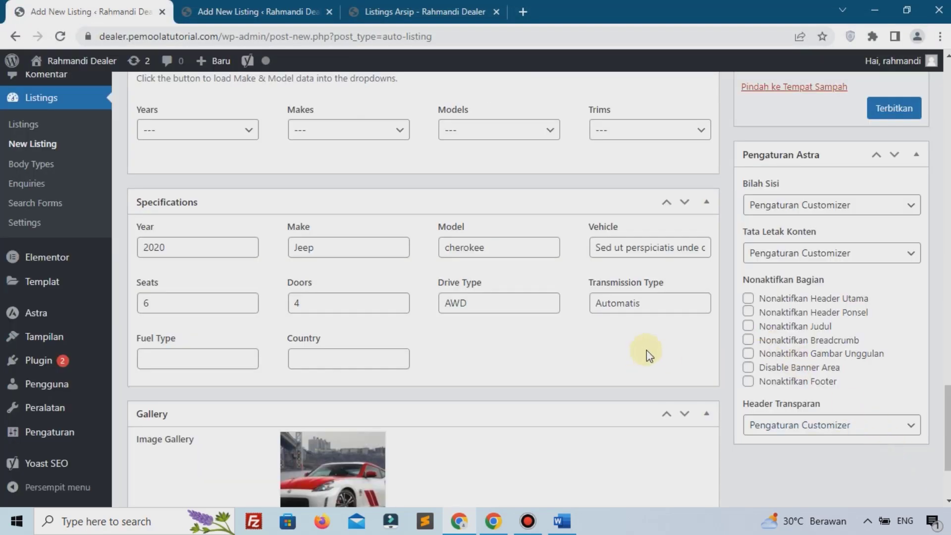
scroll(646, 349, up, 20)
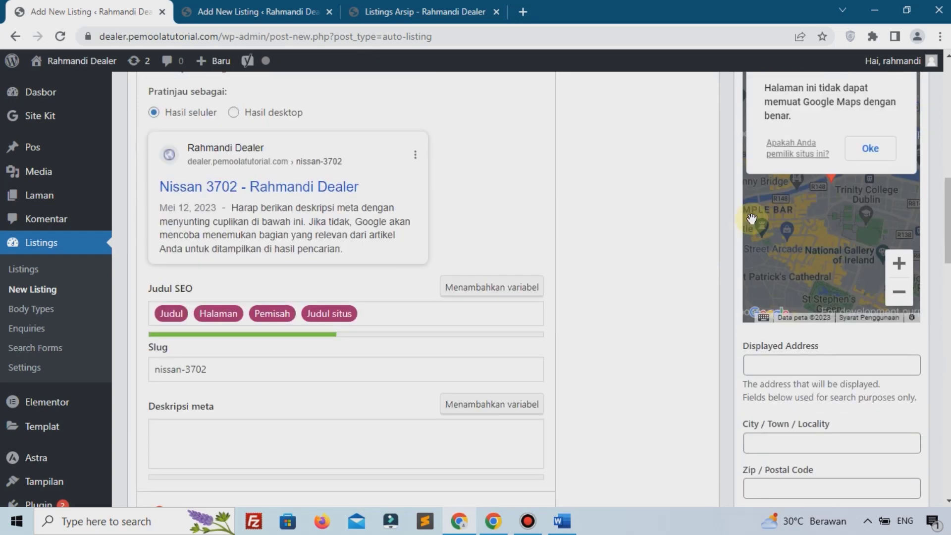
scroll(751, 218, up, 10)
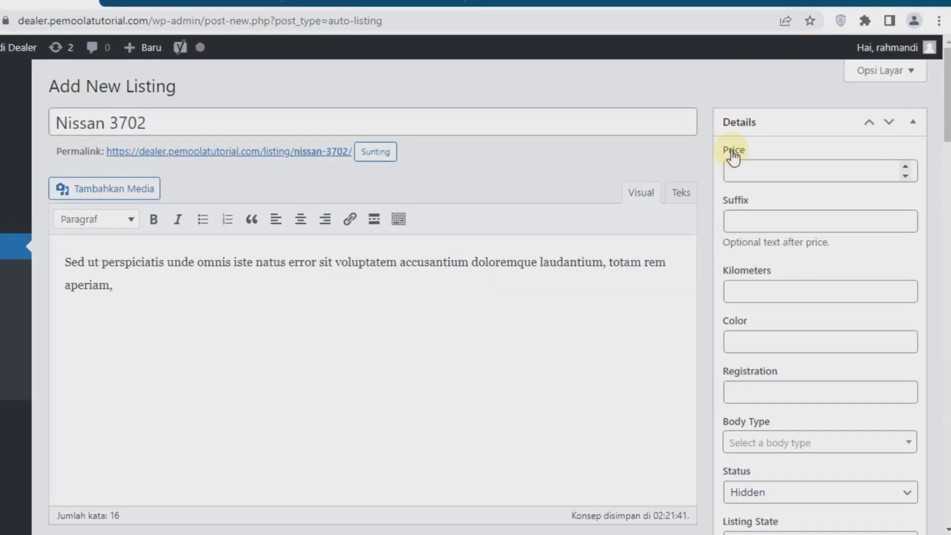
Step: Enter price 450000000, Kilometers 0, Color Merah and the vehicle's registration number
click(765, 159)
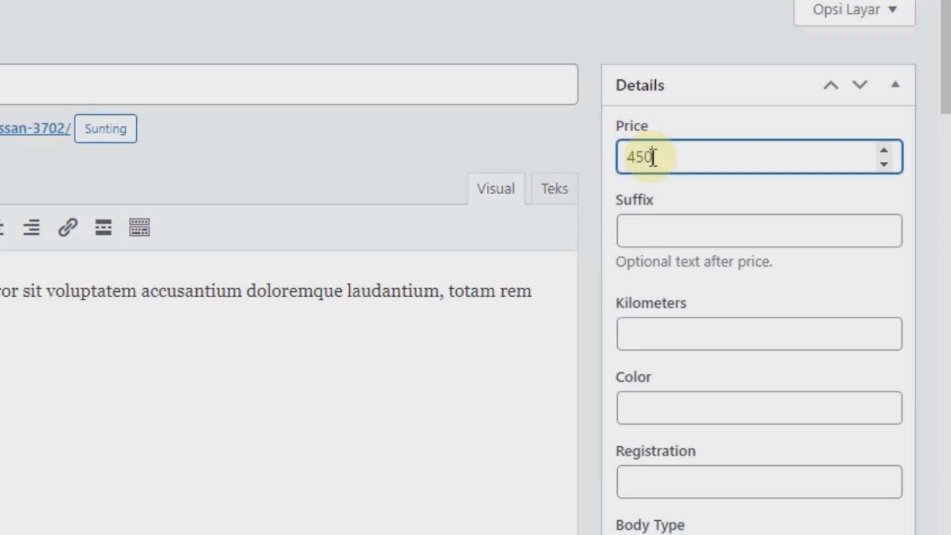
text(450000000.0)
key(BackSpace)
key(BackSpace)
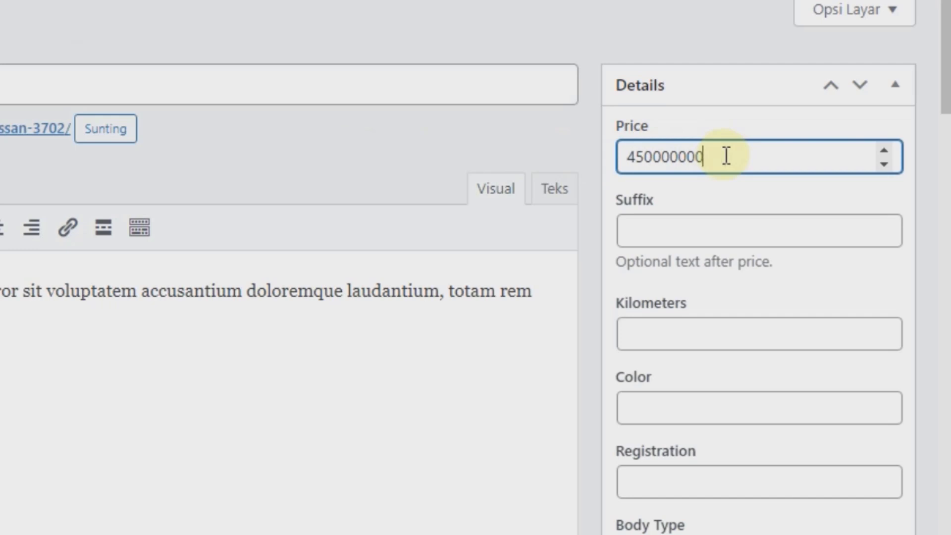
click(654, 327)
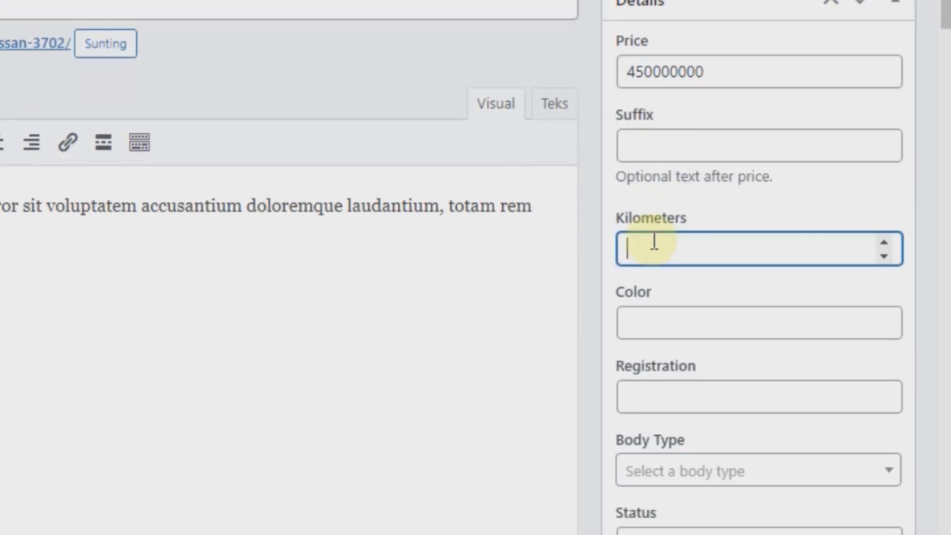
text(0)
scroll(654, 245, down, 2)
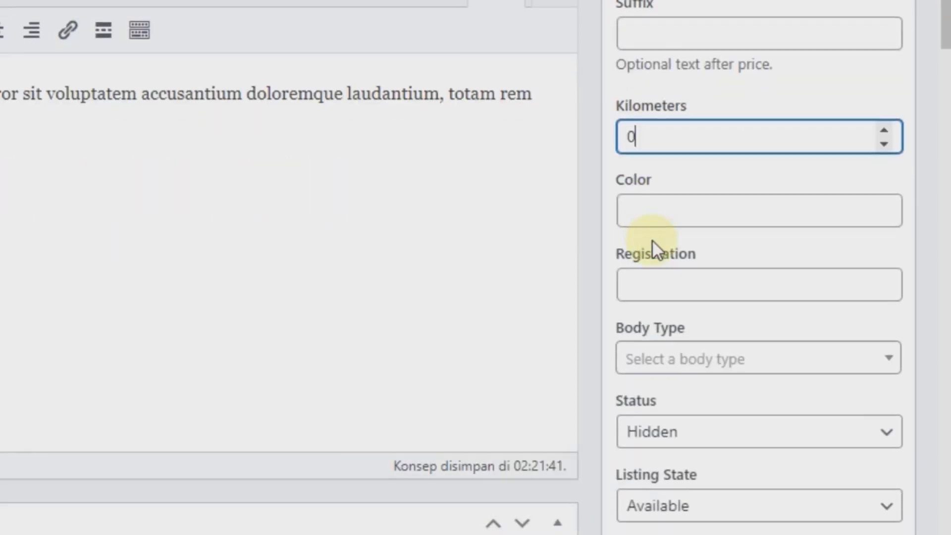
click(677, 215)
text(Me)
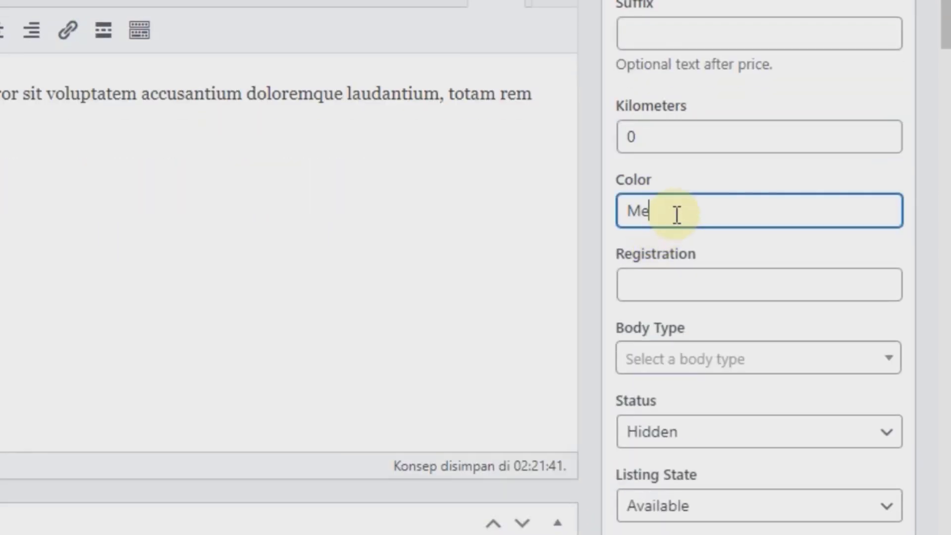
text(rah)
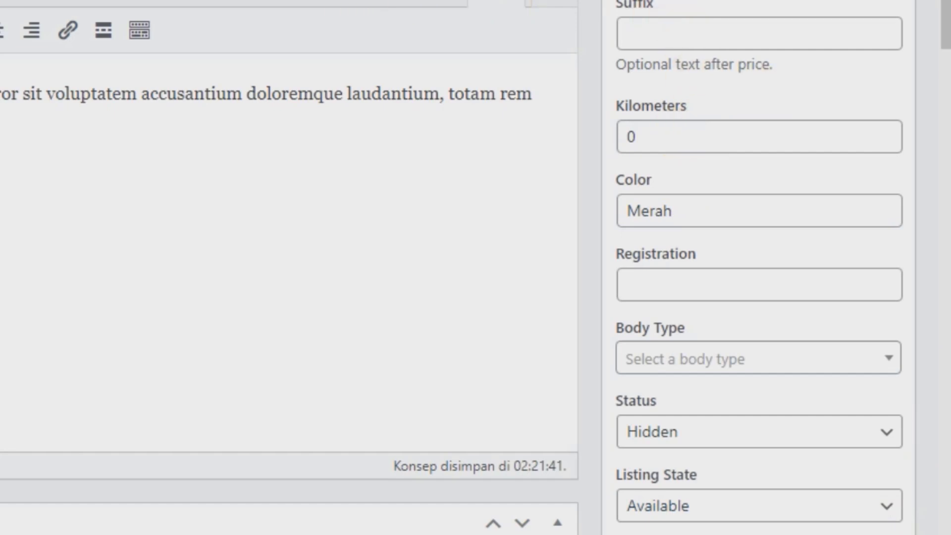
click(682, 296)
text(DKW-202)
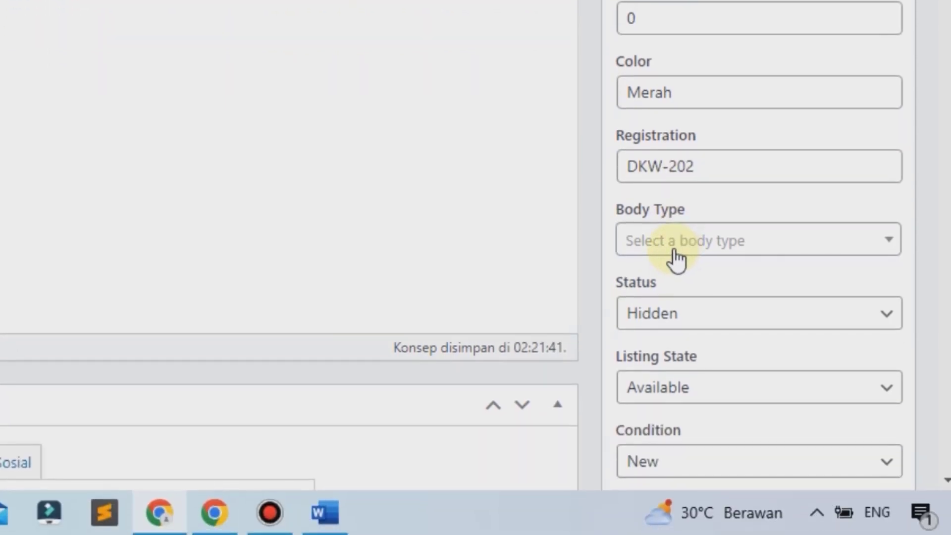
Step: Set the Nissan listing's body type to SUV and keep its status Hidden
click(674, 369)
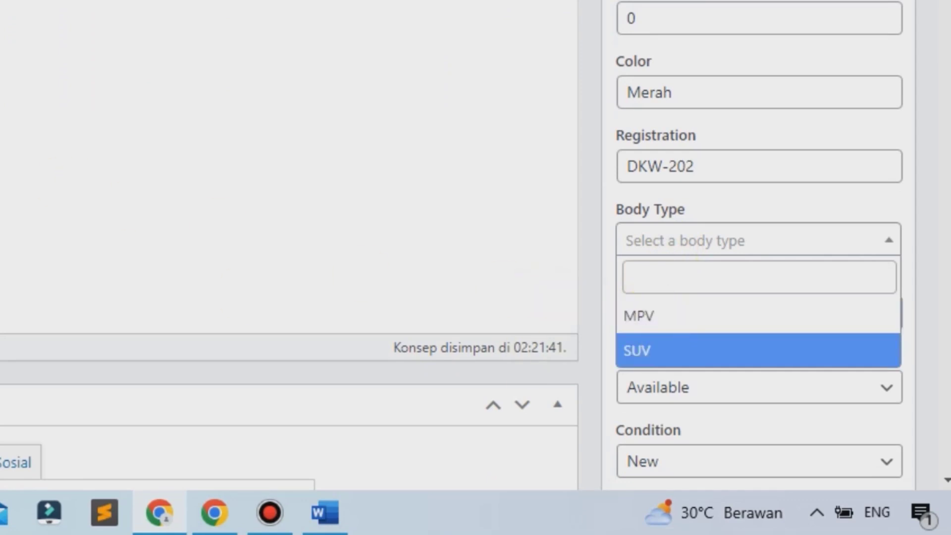
click(697, 362)
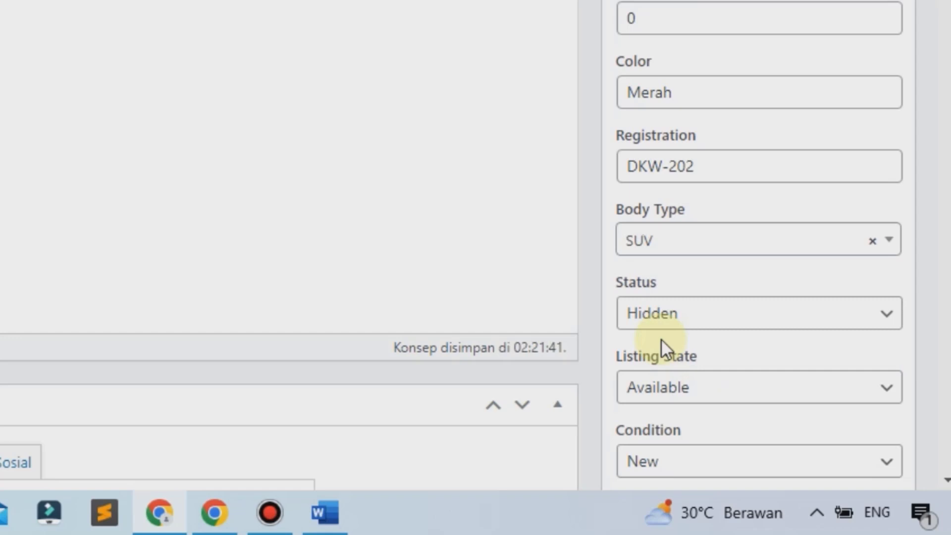
click(727, 329)
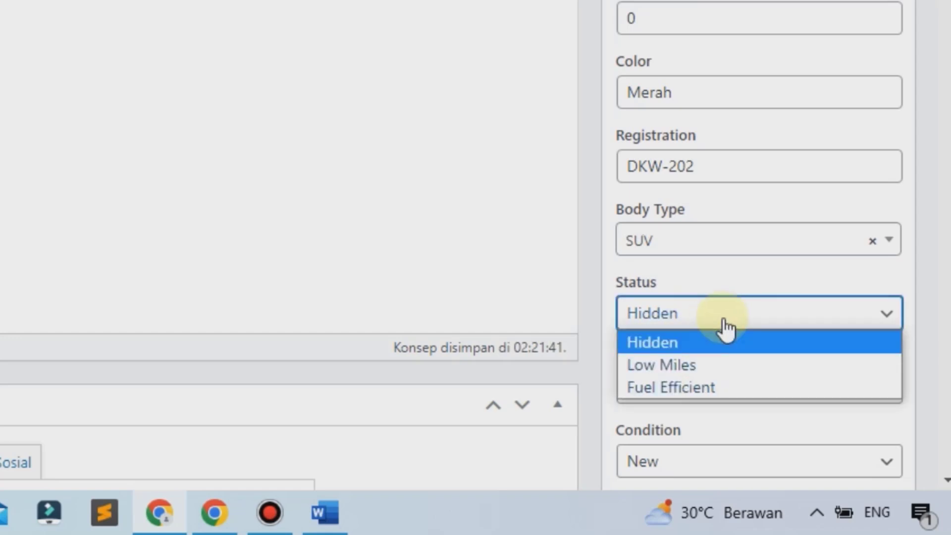
click(658, 342)
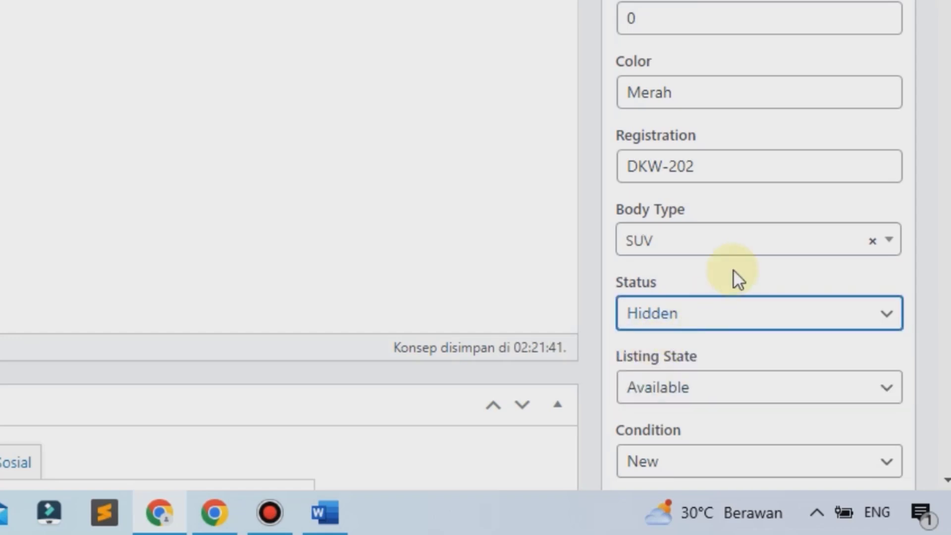
Step: Keep the listing state Available and the condition New
scroll(734, 272, down, 2)
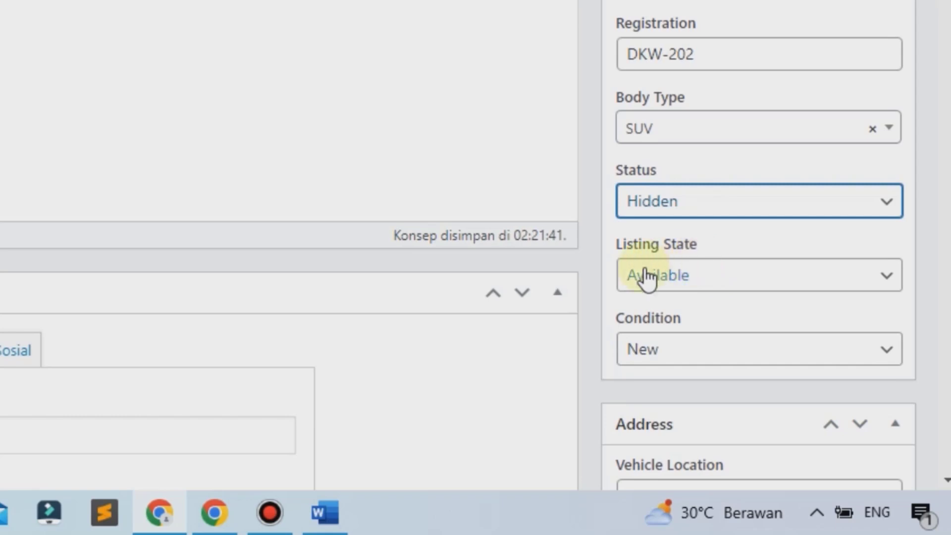
click(712, 286)
click(712, 286)
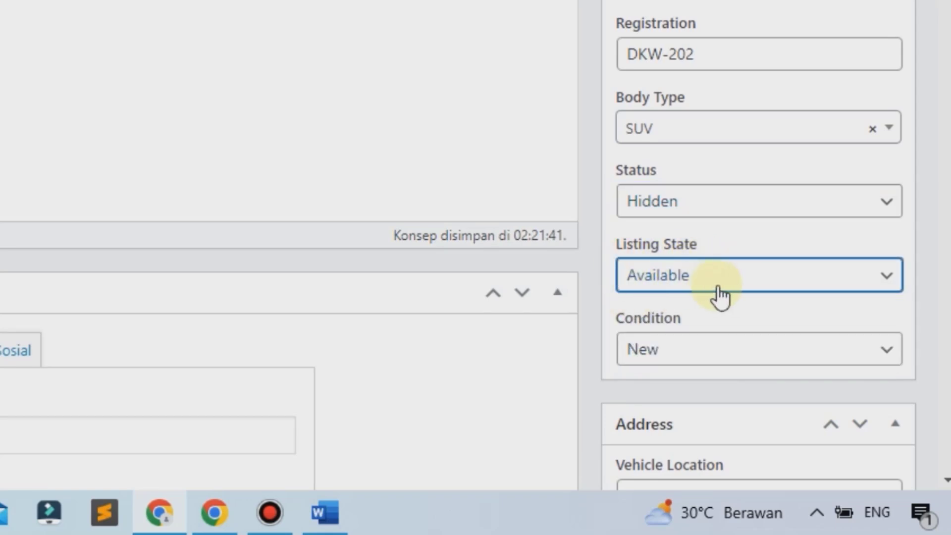
scroll(721, 295, down, 4)
click(651, 135)
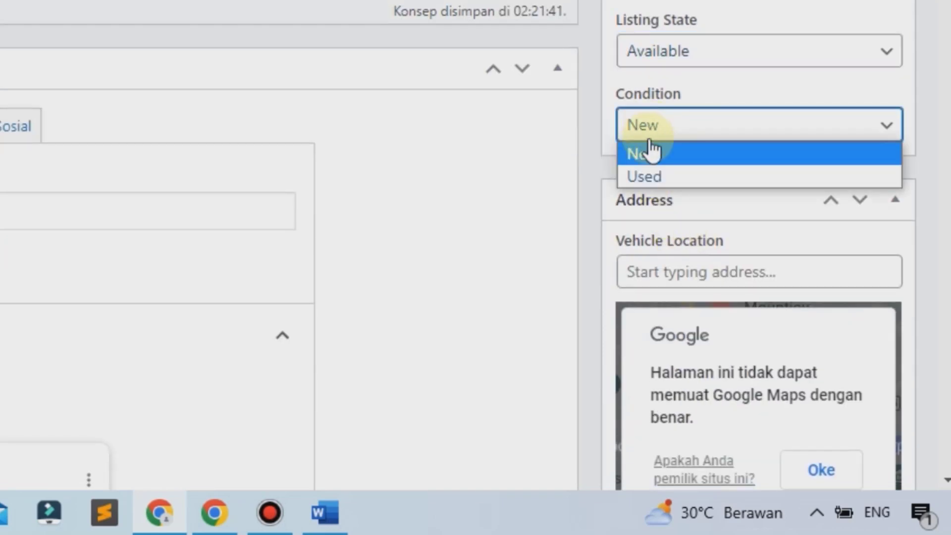
click(669, 157)
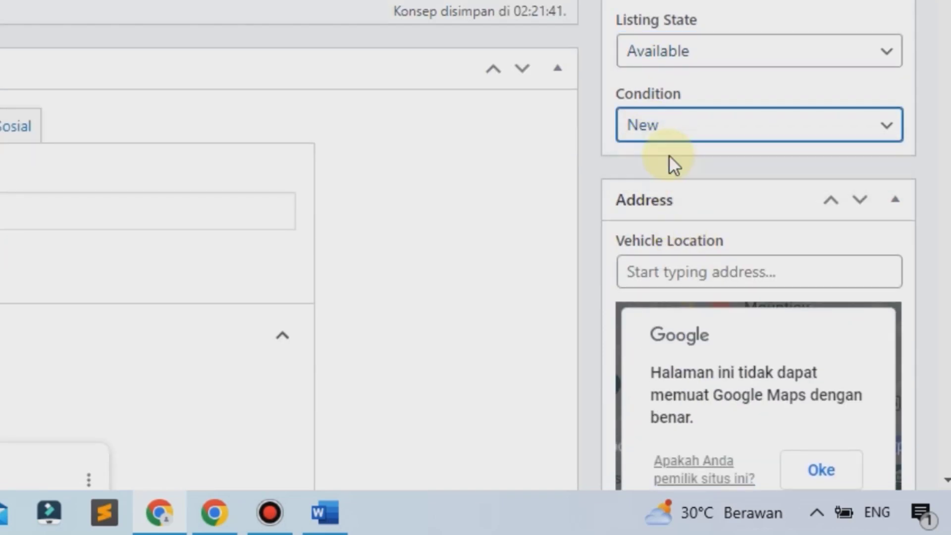
scroll(669, 155, down, 2)
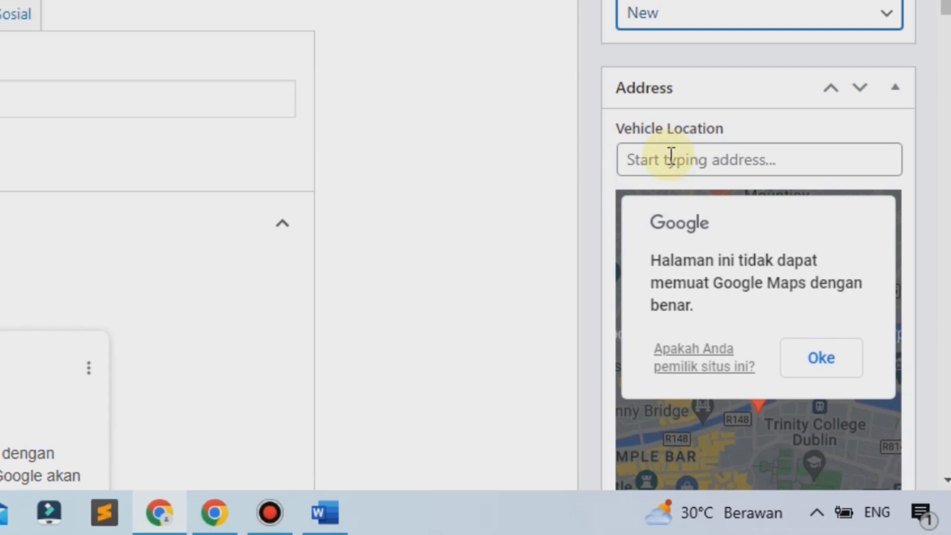
Step: Enter 'jalan manunggal' as the vehicle location
click(671, 155)
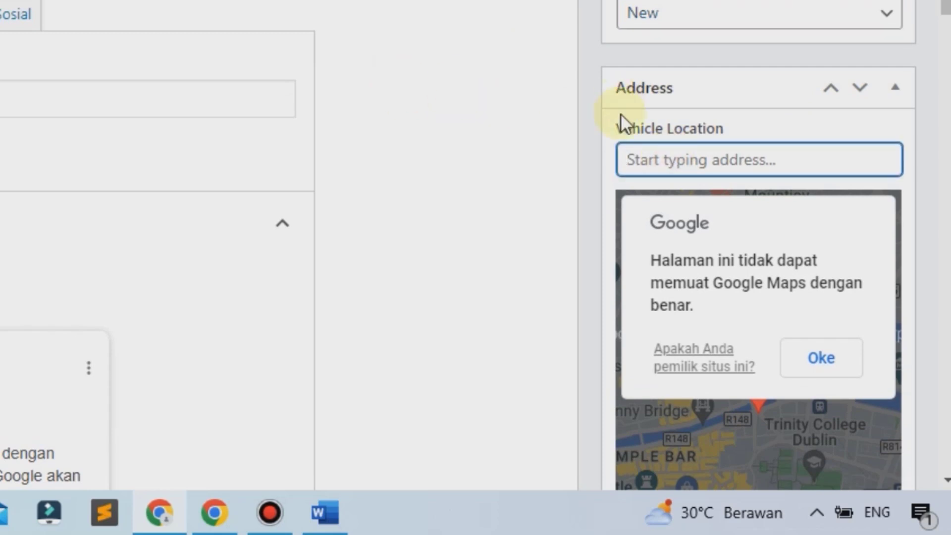
text(jal)
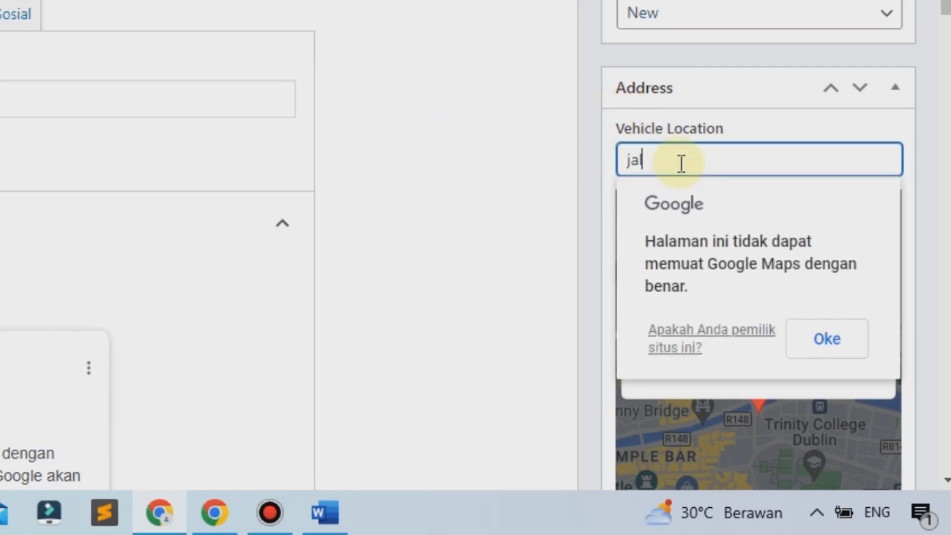
text(an manunggal)
scroll(766, 340, down, 4)
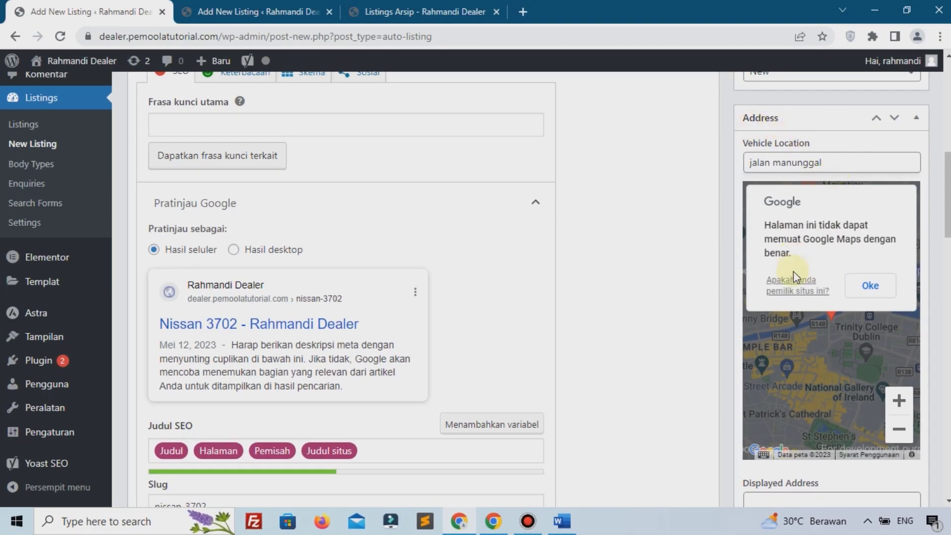
scroll(810, 275, down, 3)
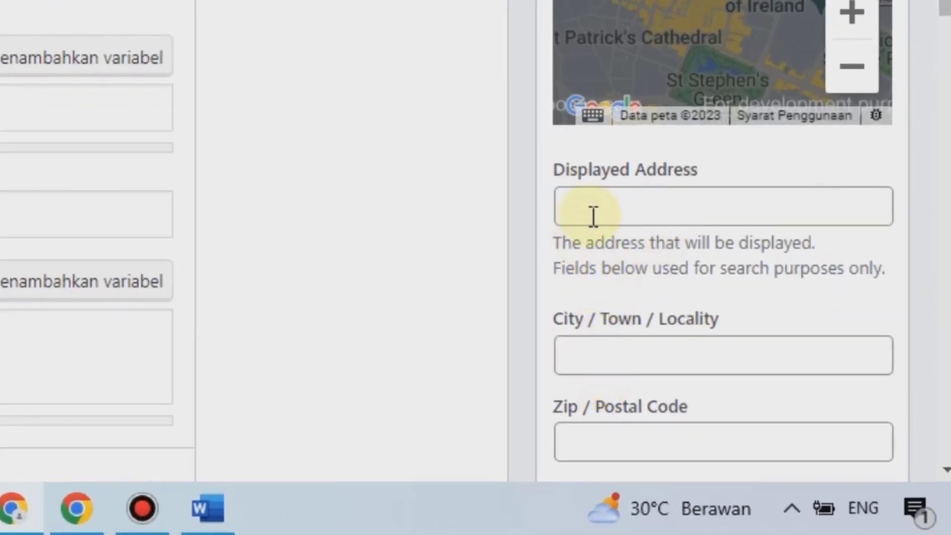
Step: Fill in the address city 'Jakarta Barat' and postal code 11650
click(593, 214)
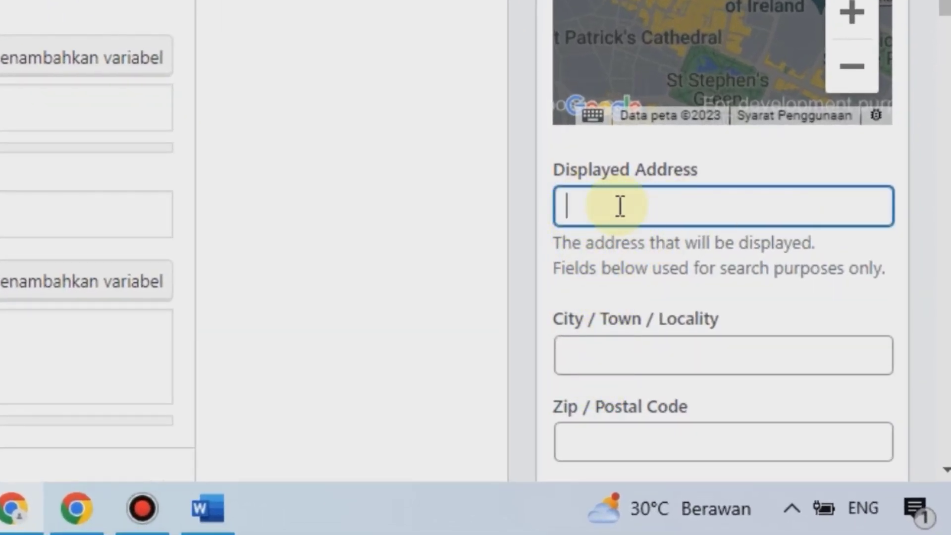
scroll(602, 233, down, 2)
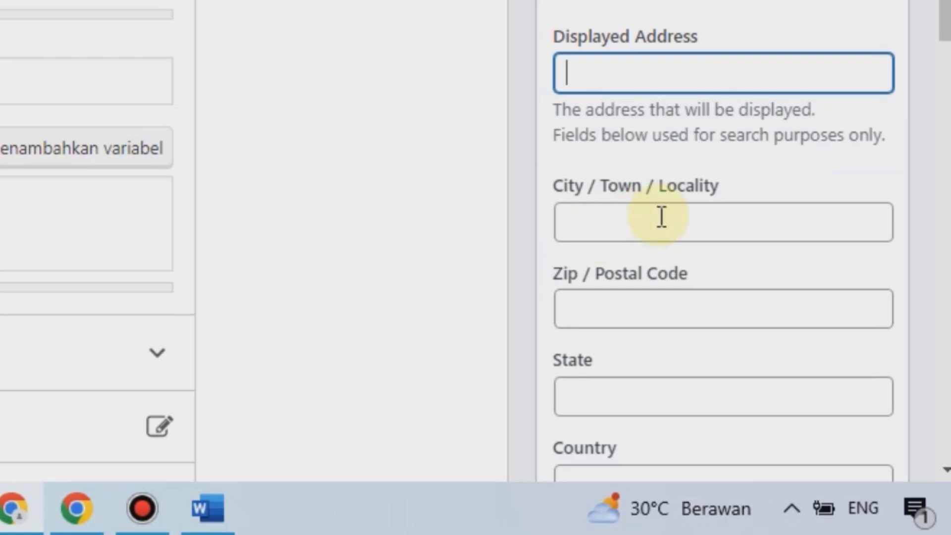
click(672, 230)
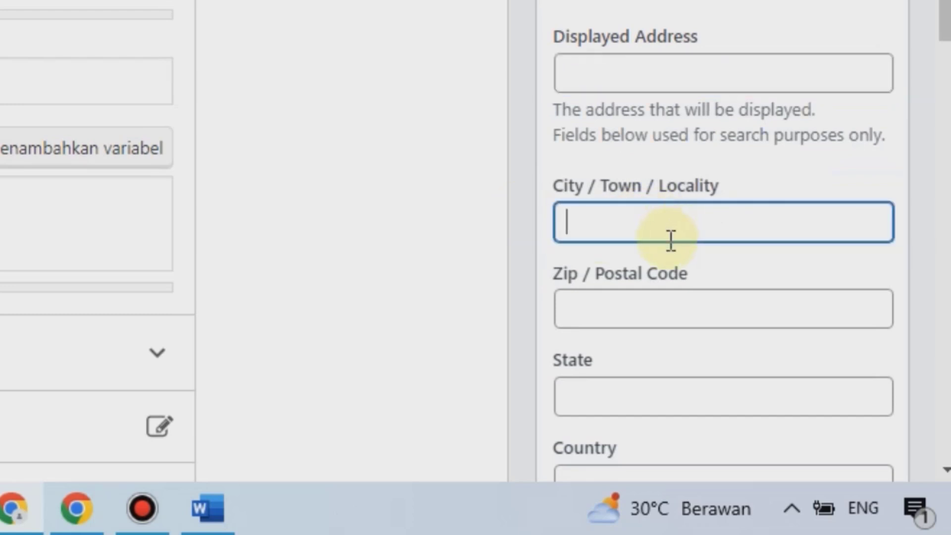
text(Jakarta )
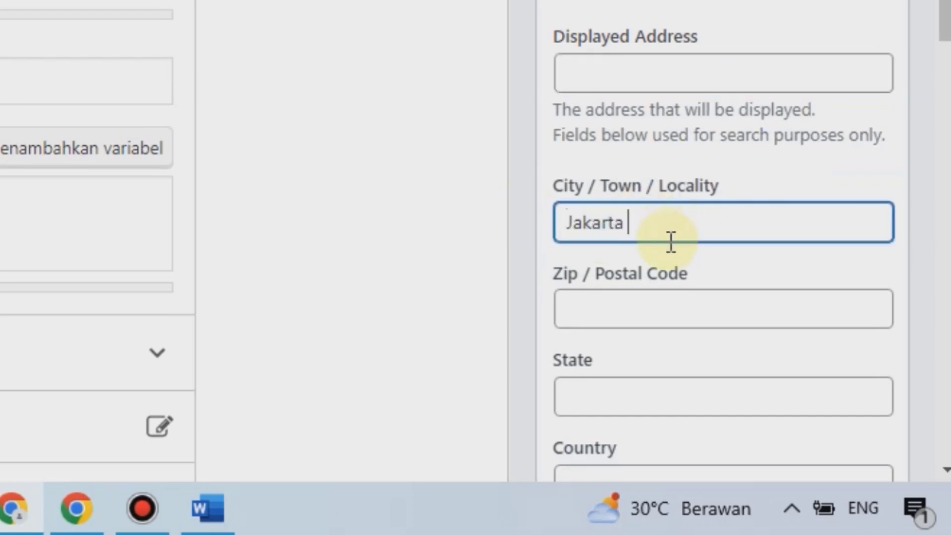
text(Barat)
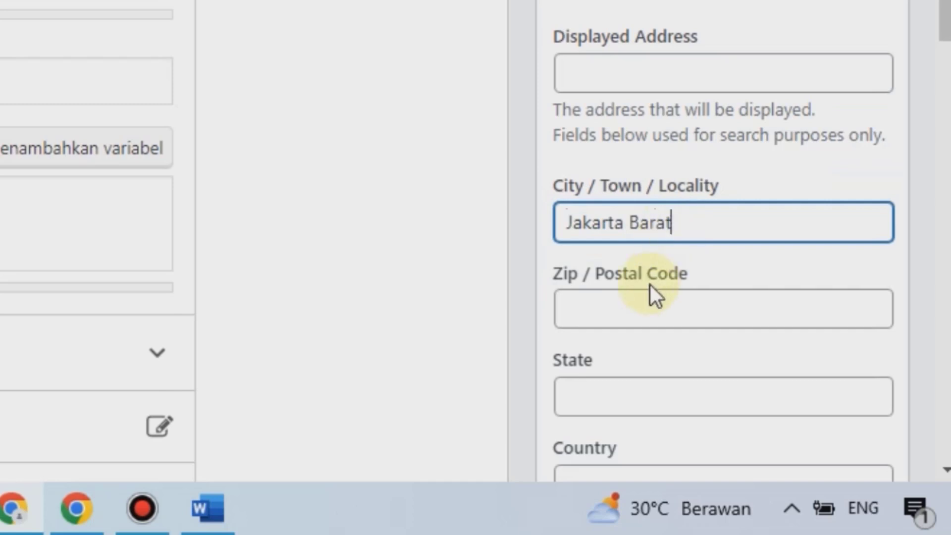
click(640, 323)
text(1165)
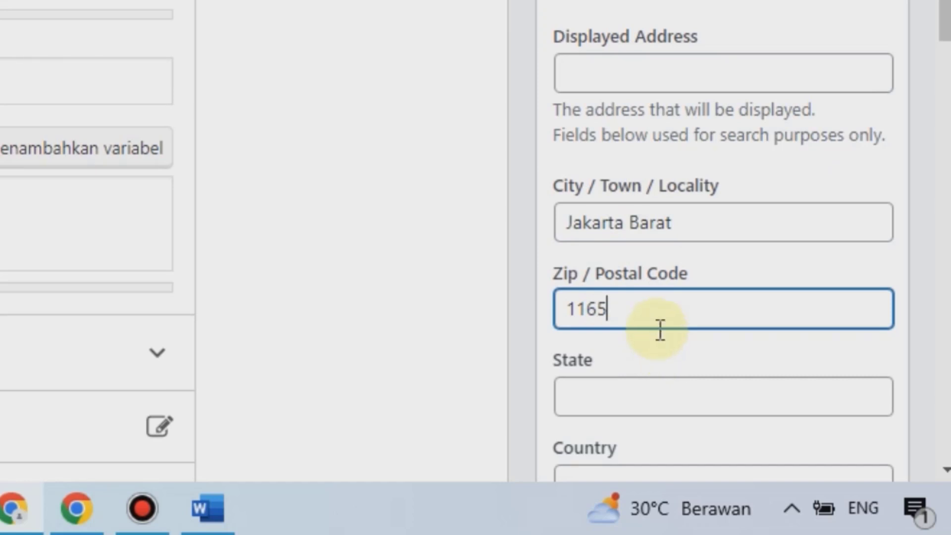
text(0)
Step: Set the address state to 'DKI Jakarta' and country to 'Indonesia'
scroll(660, 318, down, 5)
click(617, 129)
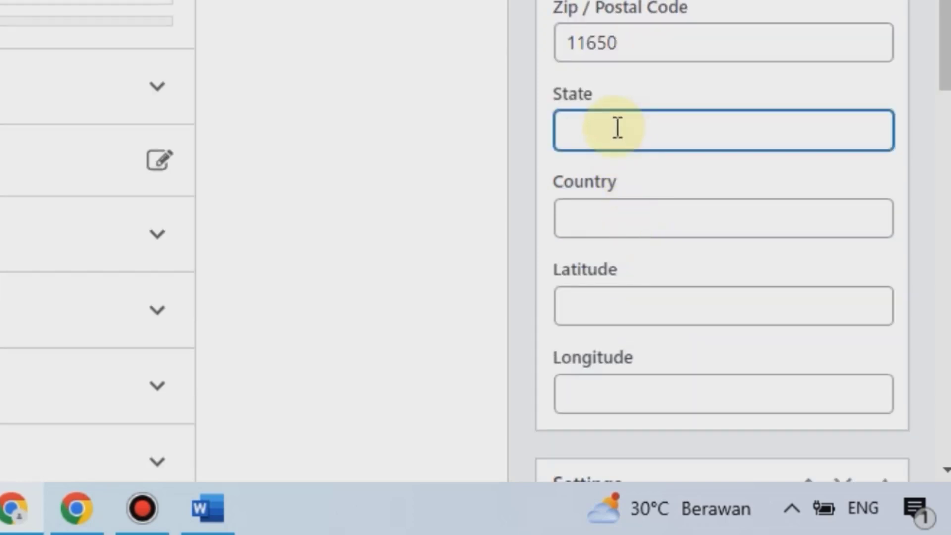
text(DKI Jakarta)
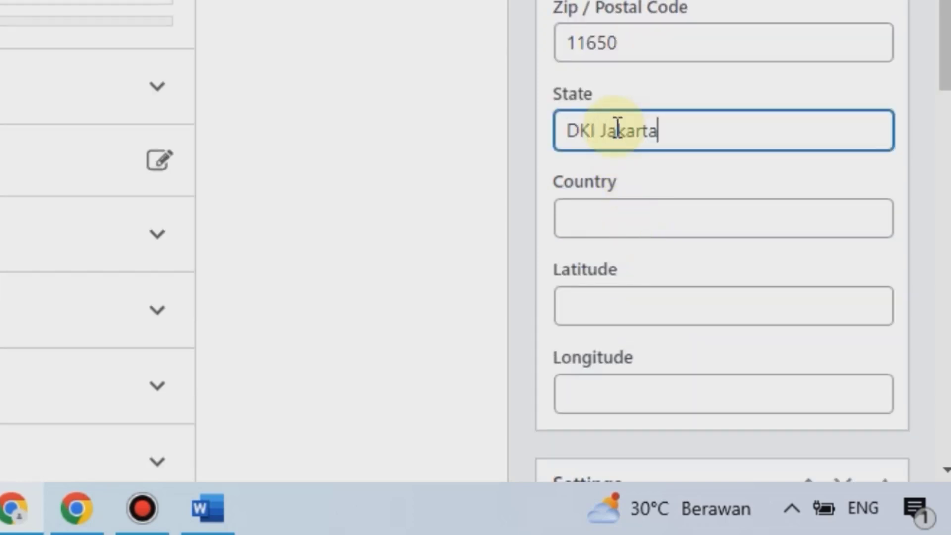
click(615, 223)
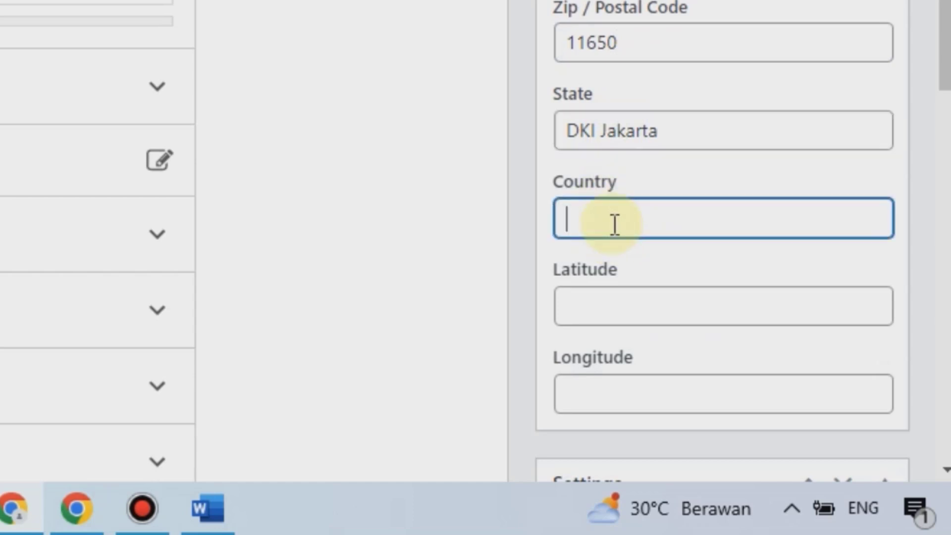
text(Indonesia)
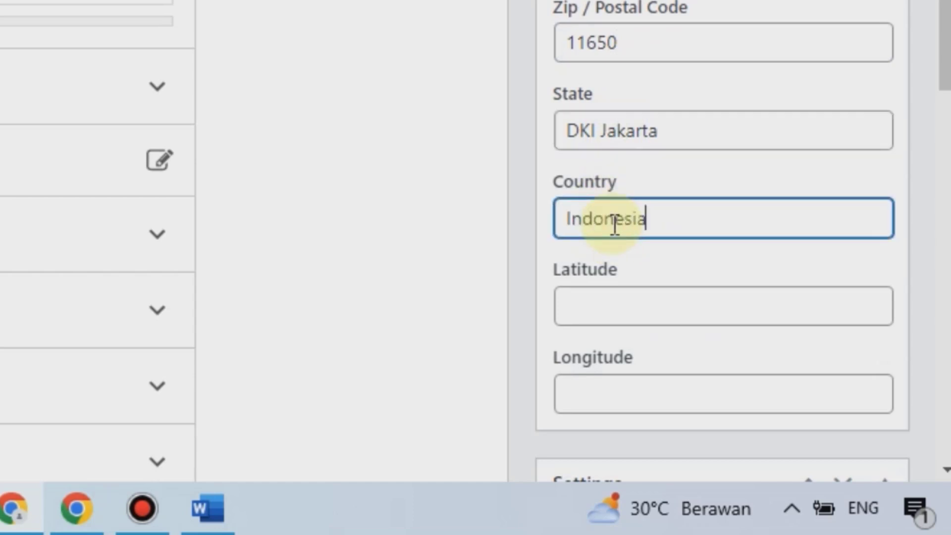
scroll(650, 169, down, 3)
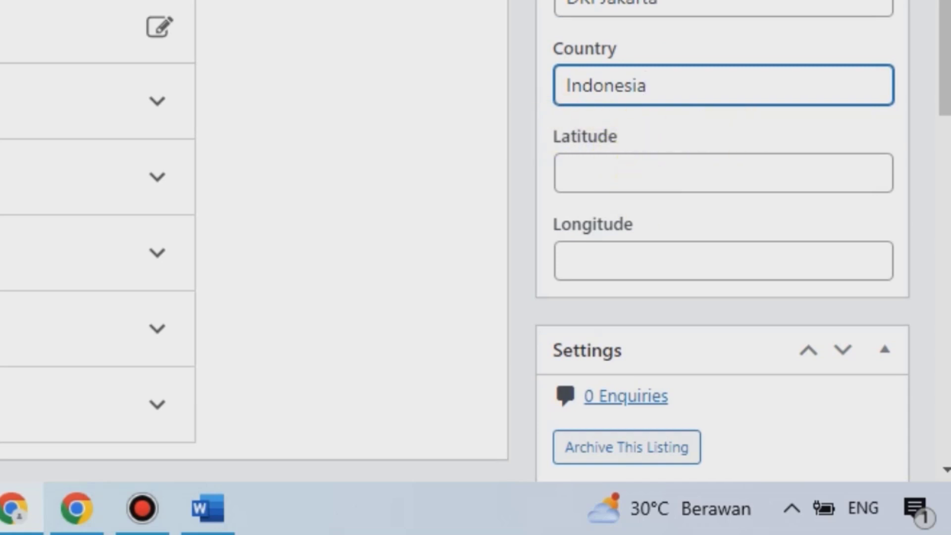
Step: Publish the Nissan 3702 listing with Terbitkan so it shows 'Pos diterbitkan'
scroll(647, 297, down, 20)
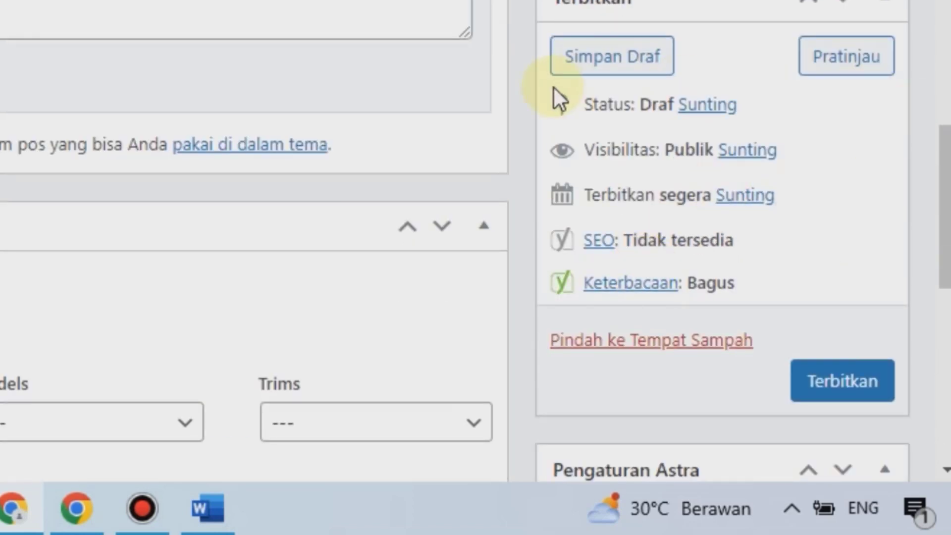
scroll(622, 89, down, 15)
scroll(629, 100, up, 10)
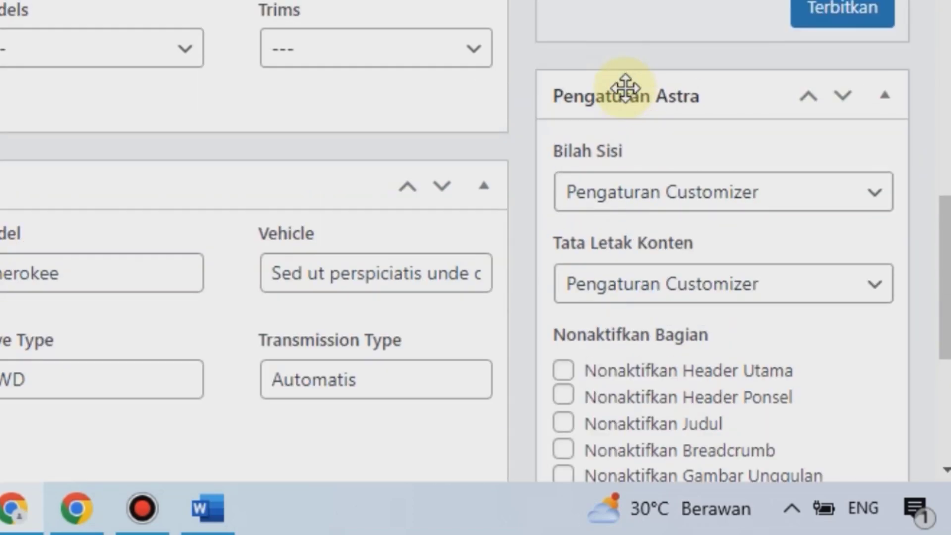
scroll(626, 99, up, 5)
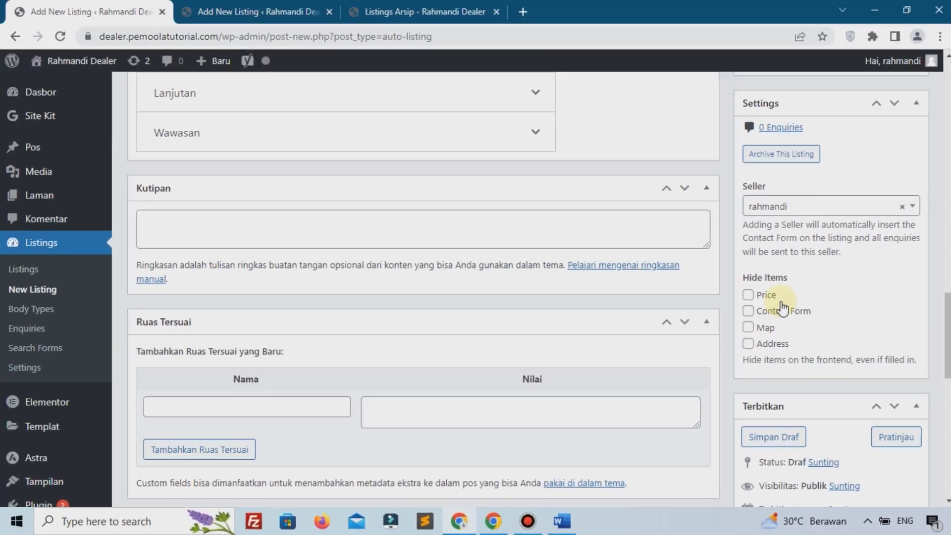
scroll(793, 305, up, 15)
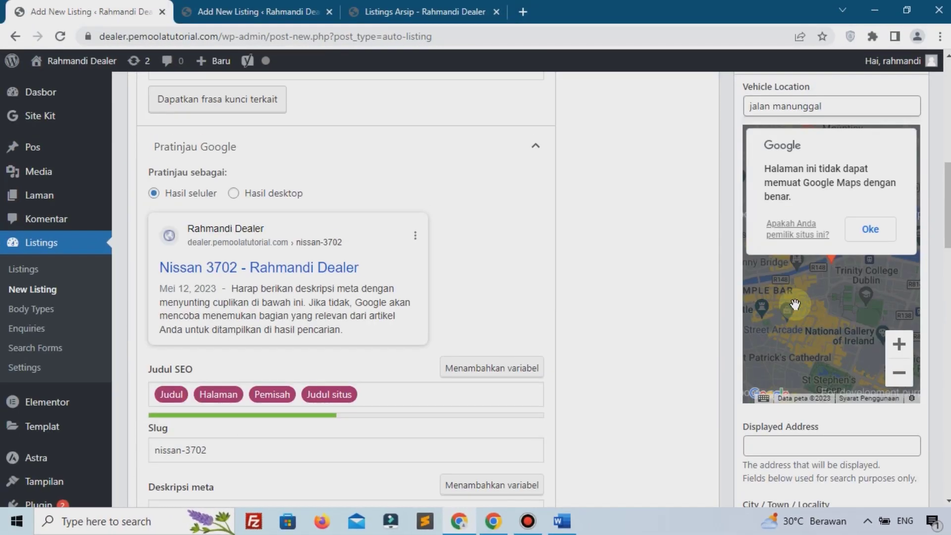
scroll(795, 304, up, 15)
scroll(796, 305, down, 14)
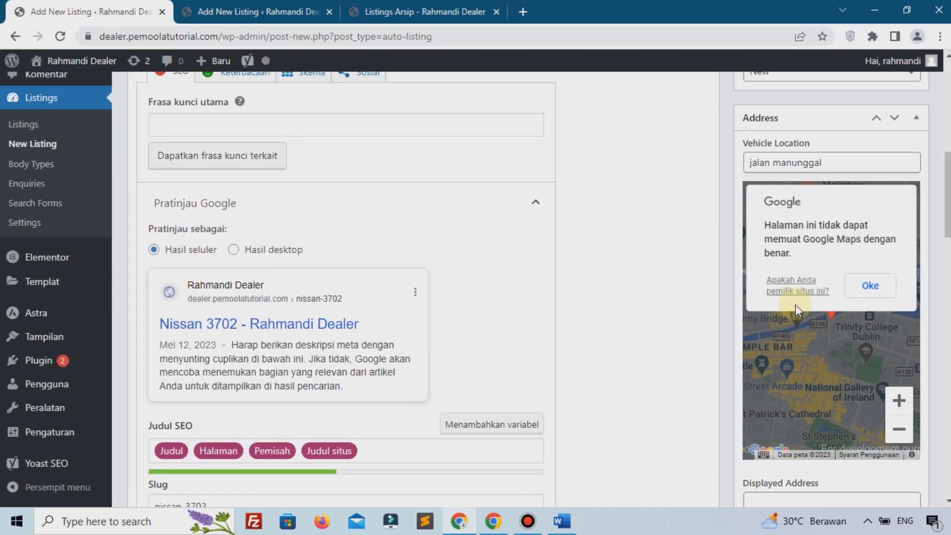
scroll(795, 305, down, 15)
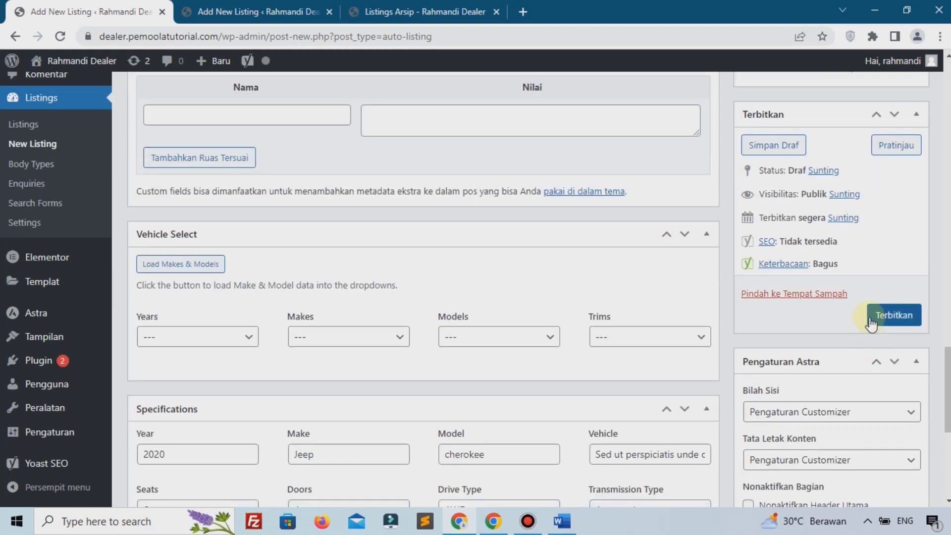
click(871, 319)
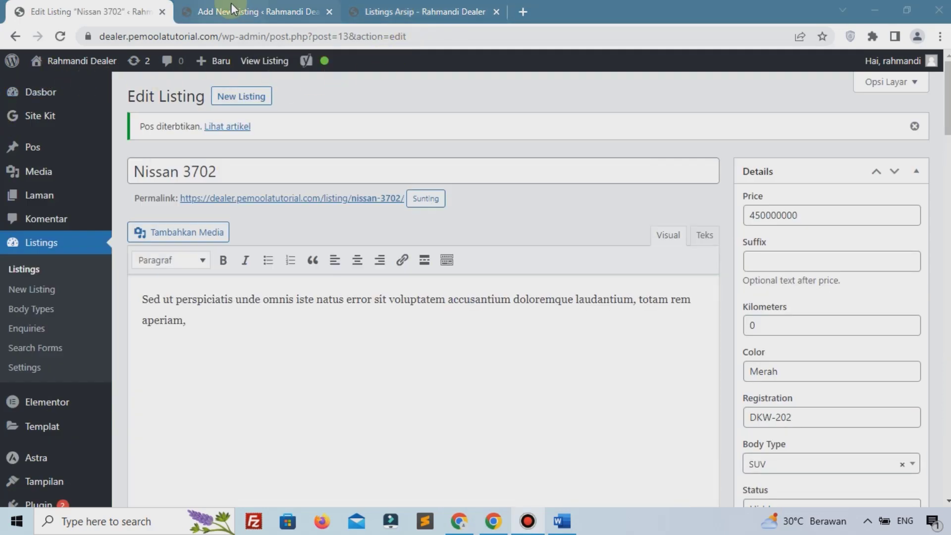
Step: Reload the public Listings page and bring the Nissan 3702 card (Rp450.000.000, SUV) into view
click(436, 12)
scroll(545, 188, up, 4)
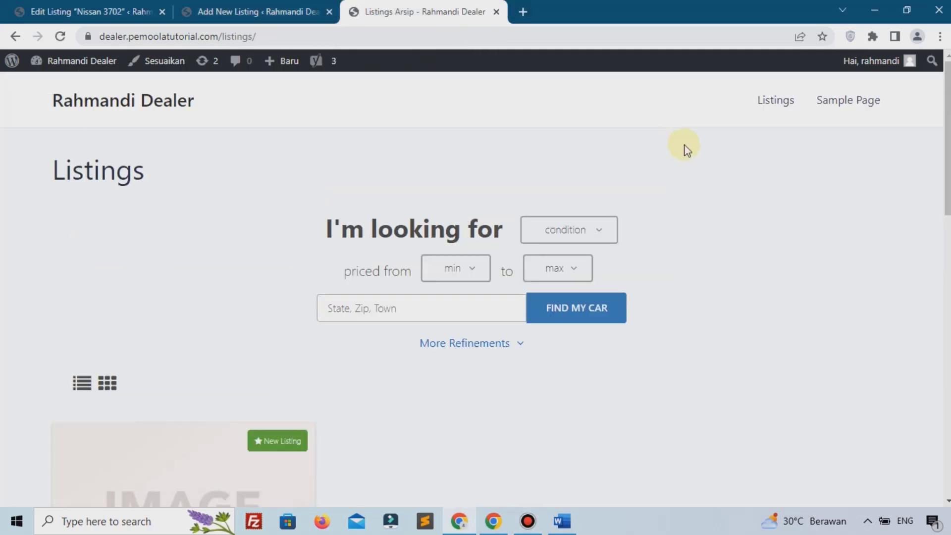
click(774, 102)
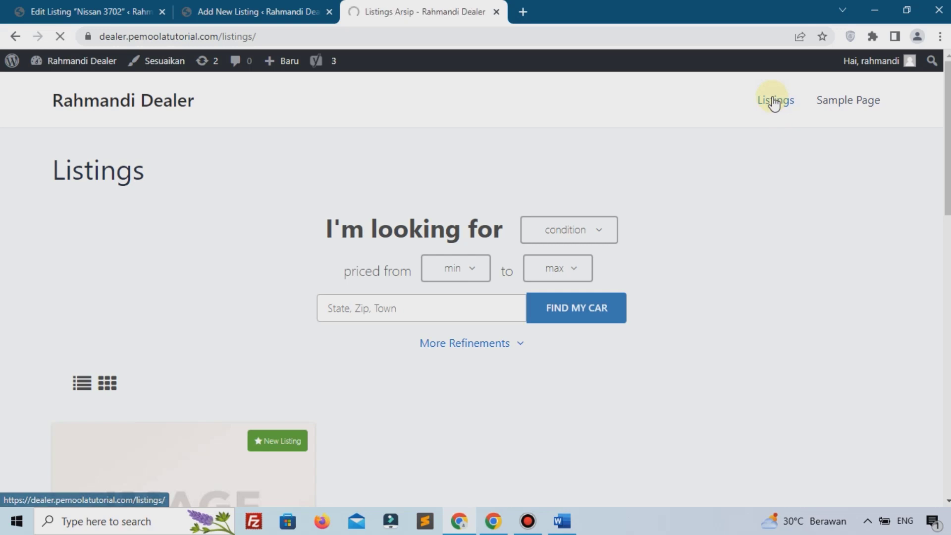
scroll(494, 233, down, 7)
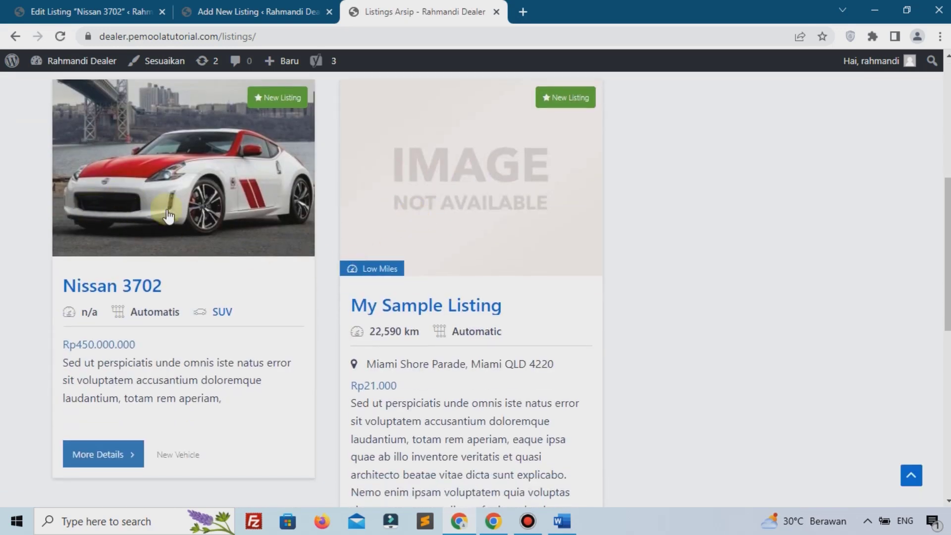
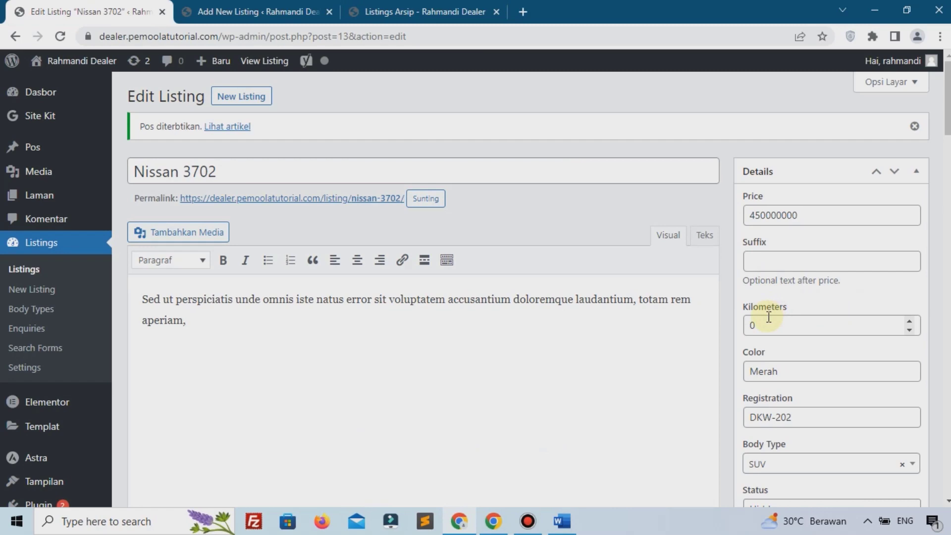
Step: Compare the Nissan 3702 card with the others on the Listings archive, then open its detail page
click(250, 10)
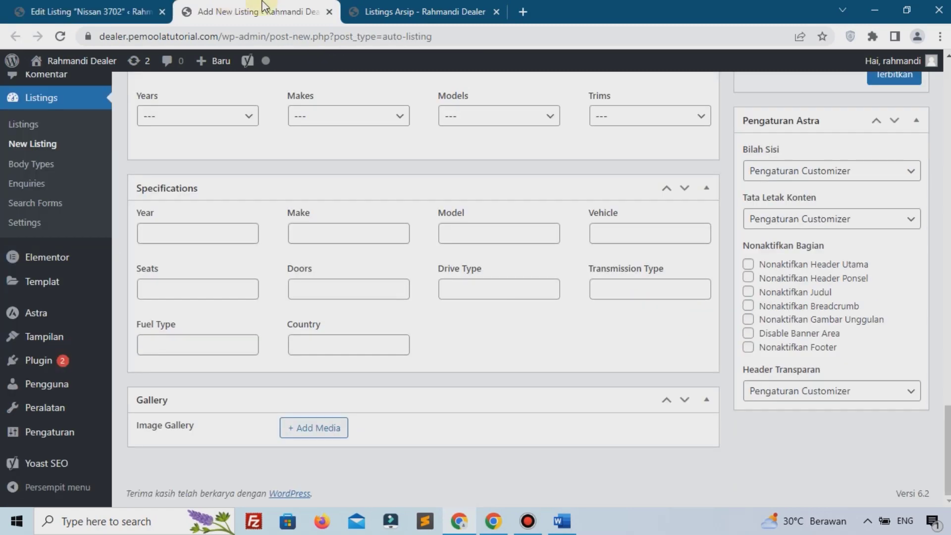
click(371, 10)
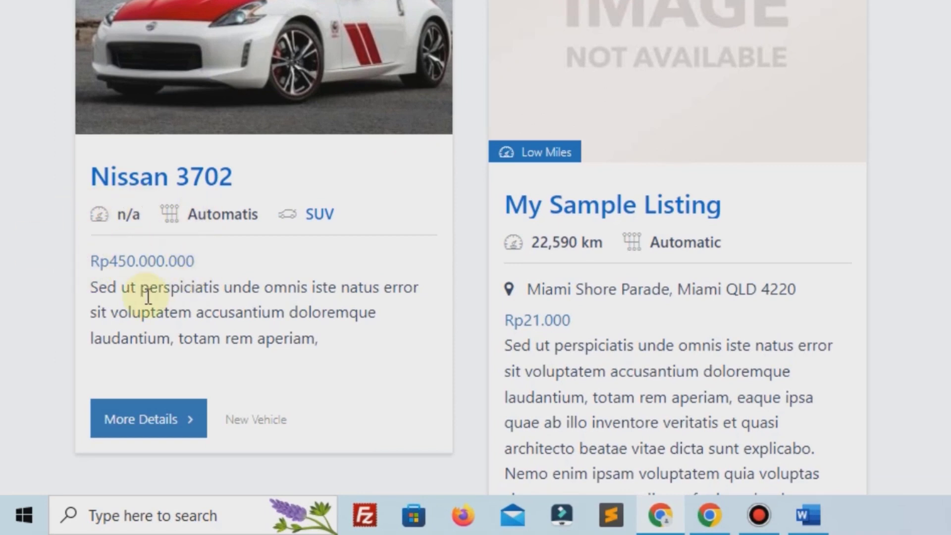
drag(331, 336, 88, 284)
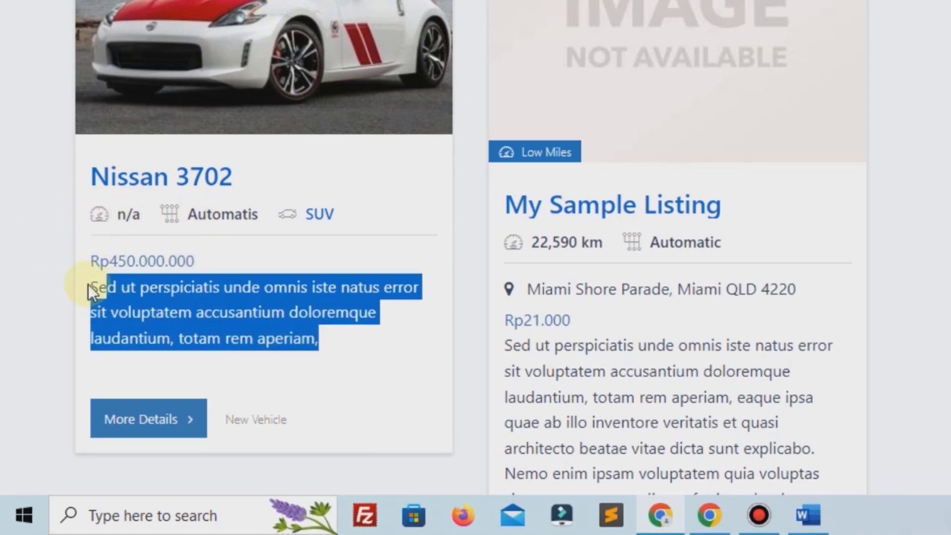
click(130, 288)
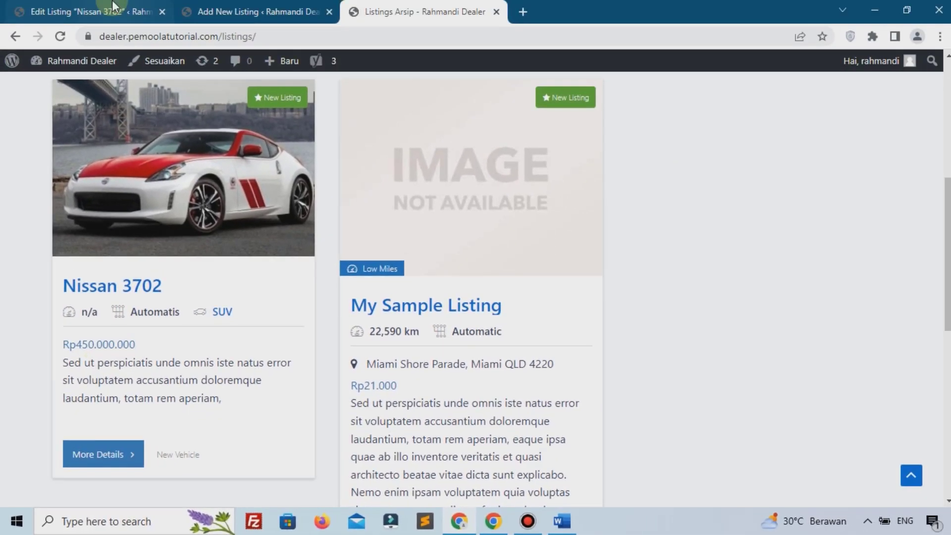
click(113, 6)
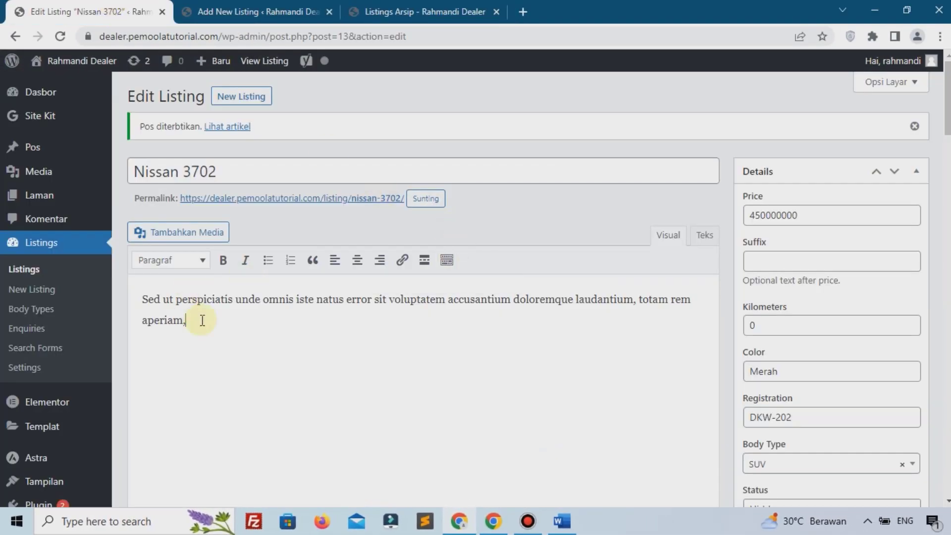
click(368, 7)
scroll(388, 275, down, 8)
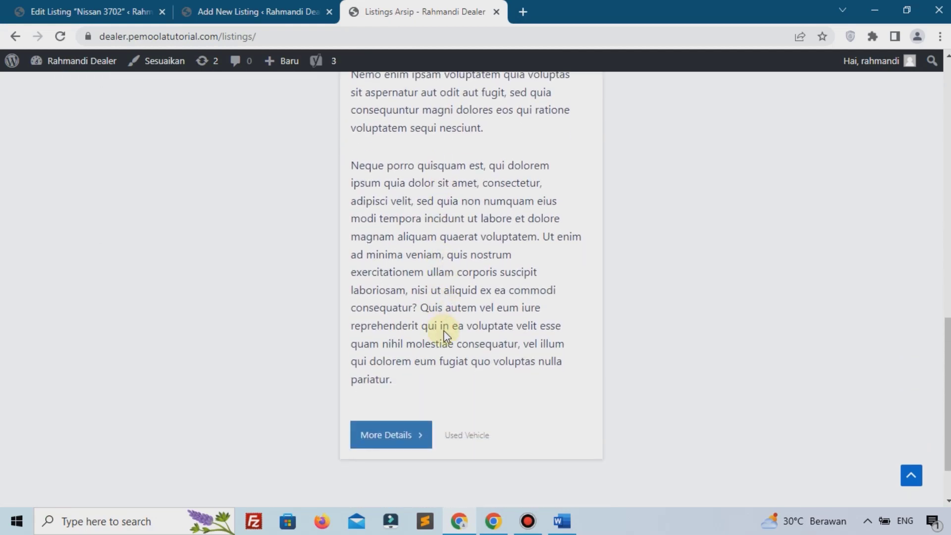
scroll(376, 329, up, 7)
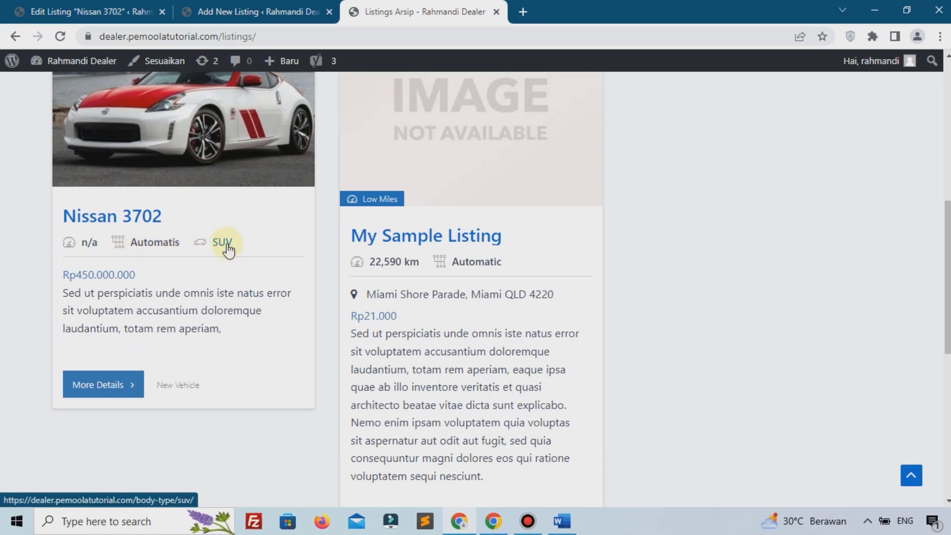
click(99, 382)
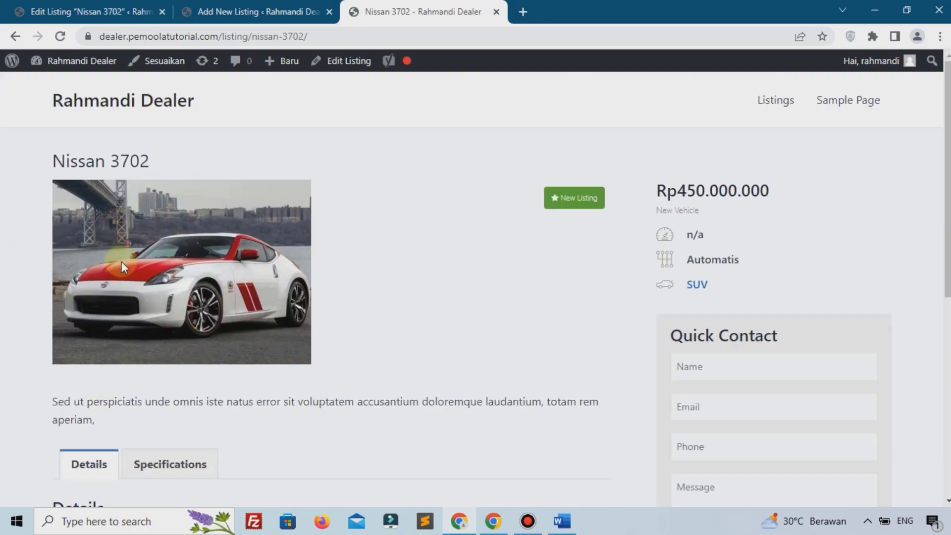
Step: Show the Nissan 3702 Specifications tab: Year 2020, Jeep cherokee, 6 seats, 4 doors
scroll(121, 261, down, 3)
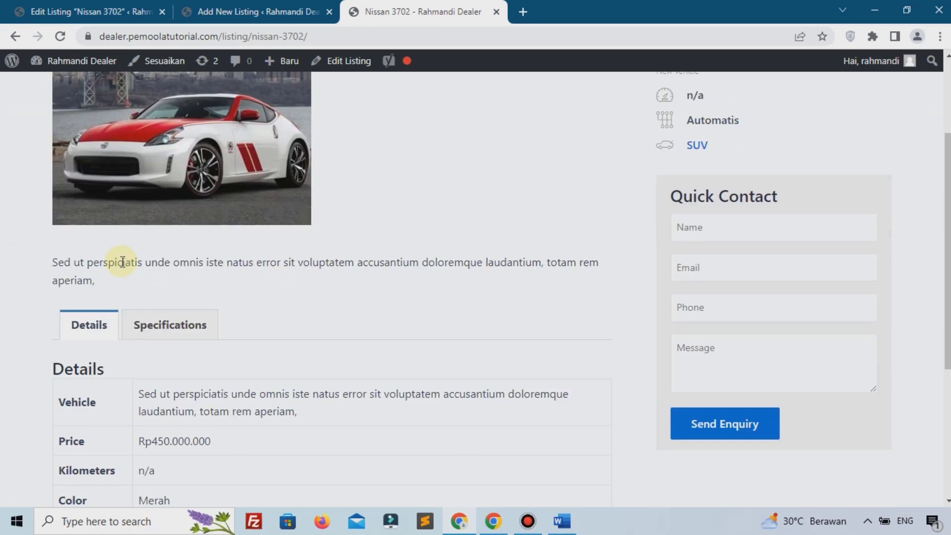
drag(67, 262, 94, 278)
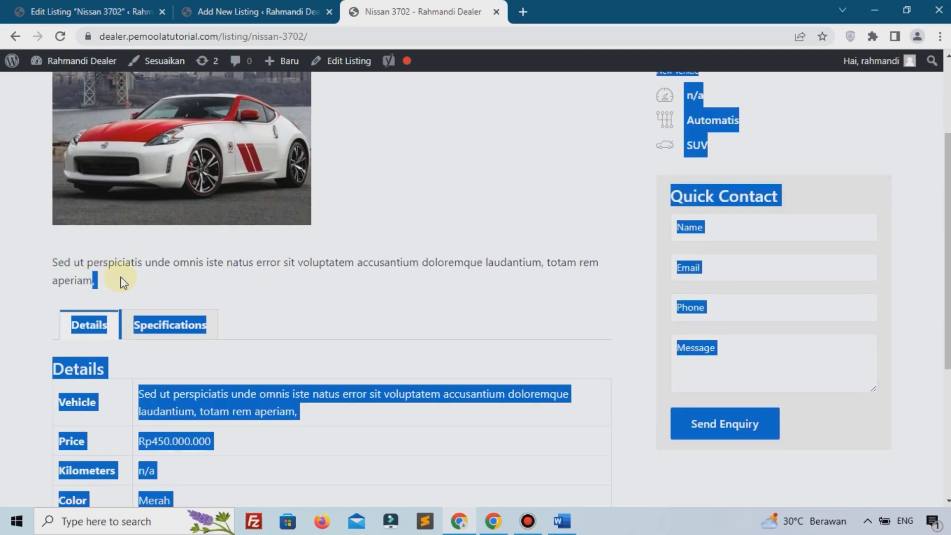
click(74, 324)
scroll(131, 274, down, 3)
scroll(117, 322, down, 3)
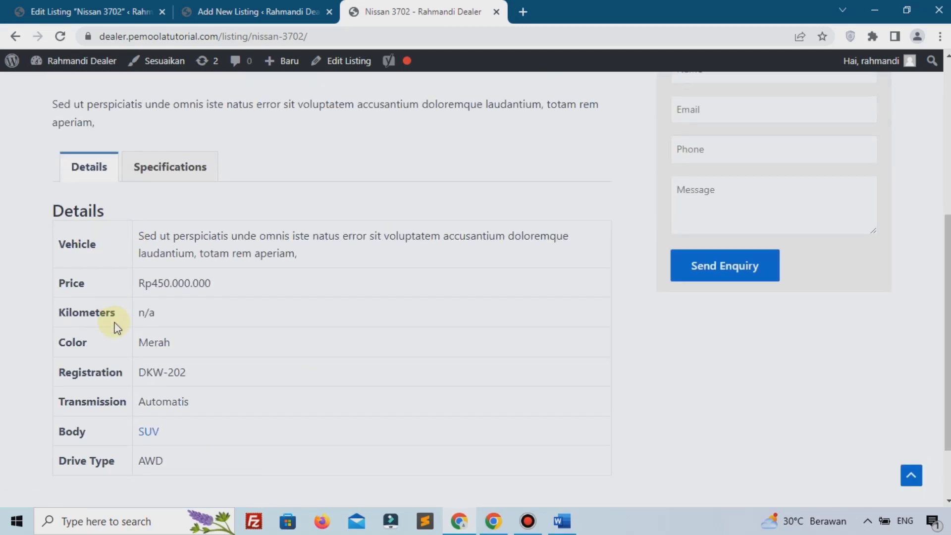
scroll(99, 238, up, 2)
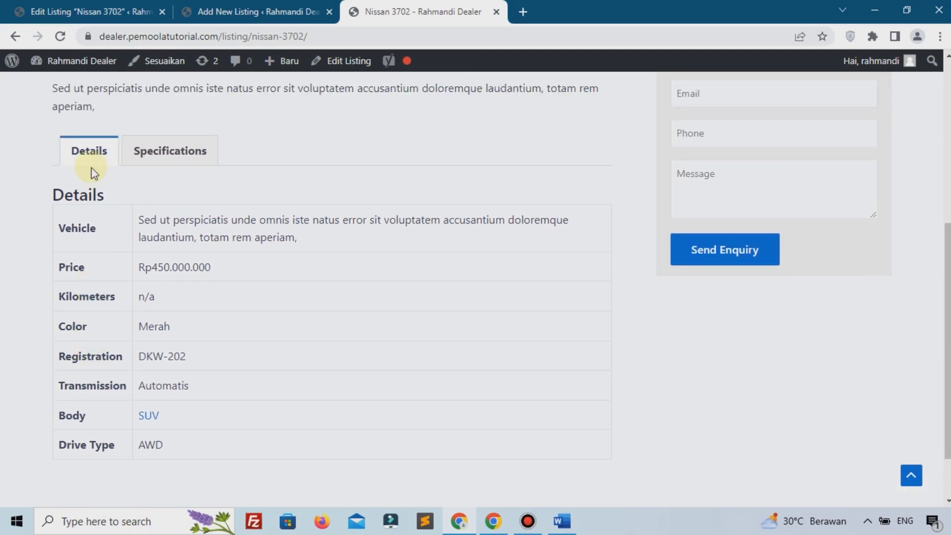
click(153, 153)
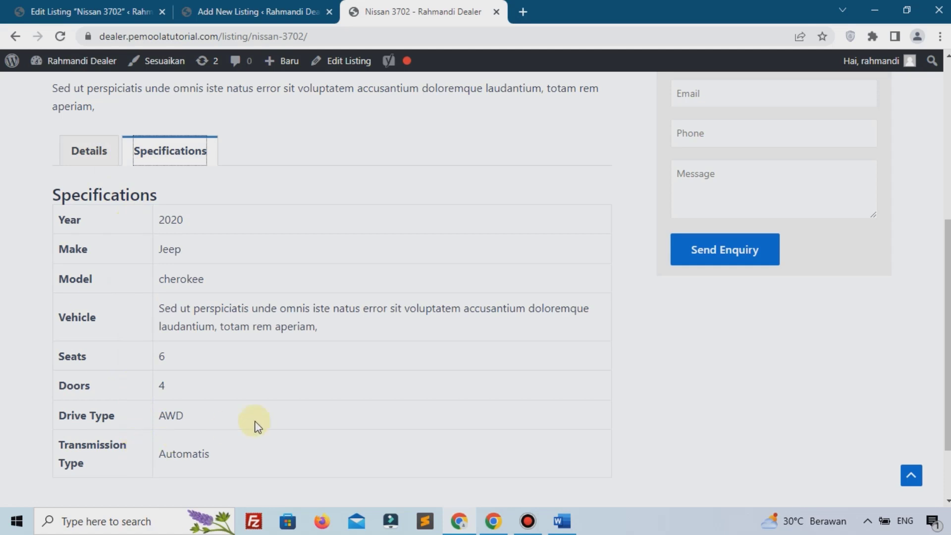
scroll(701, 384, up, 5)
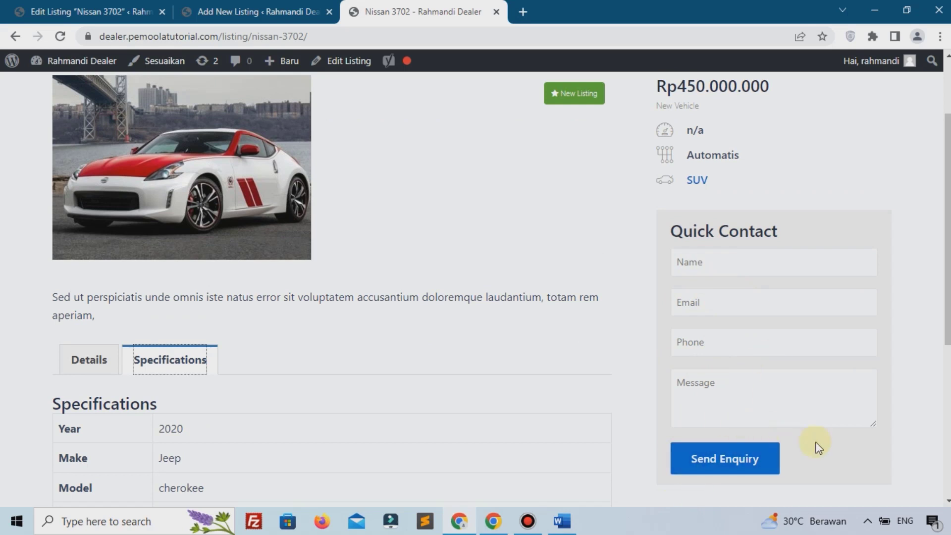
scroll(828, 442, up, 3)
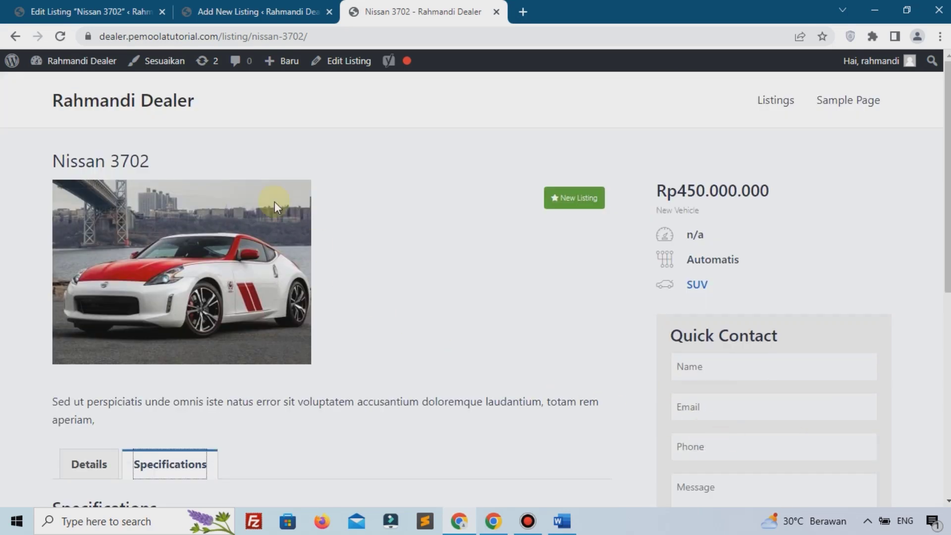
click(758, 106)
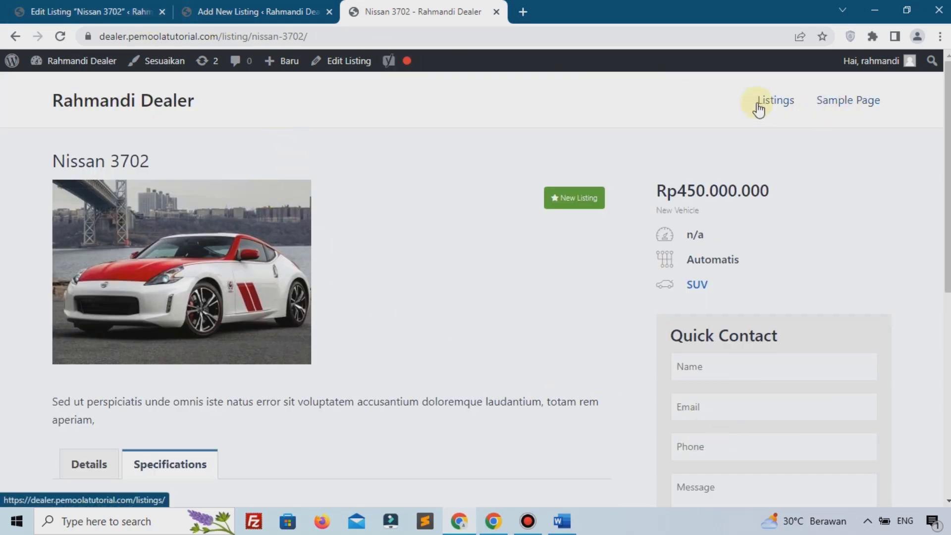
Step: Trash My Sample Listing from the admin Listings table
scroll(337, 248, down, 5)
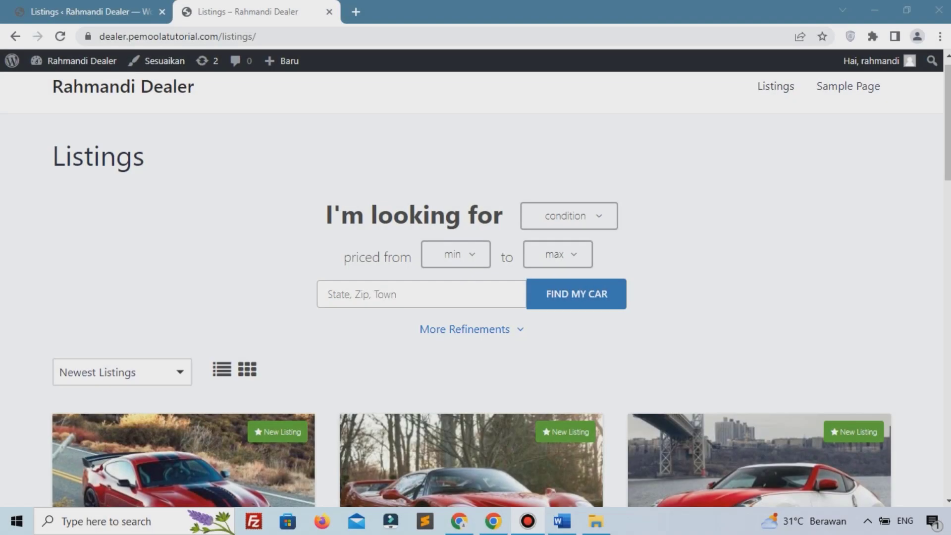
scroll(325, 109, down, 2)
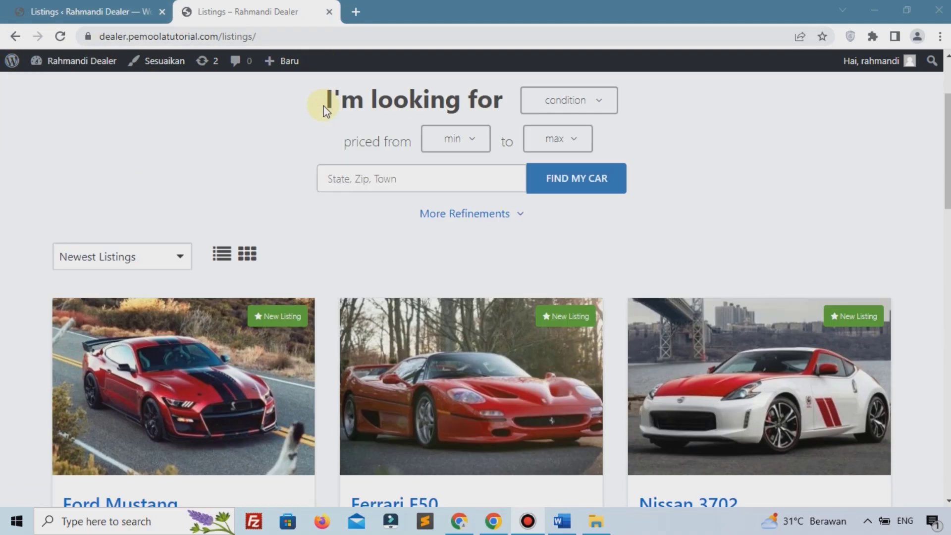
scroll(324, 109, down, 3)
scroll(444, 242, down, 7)
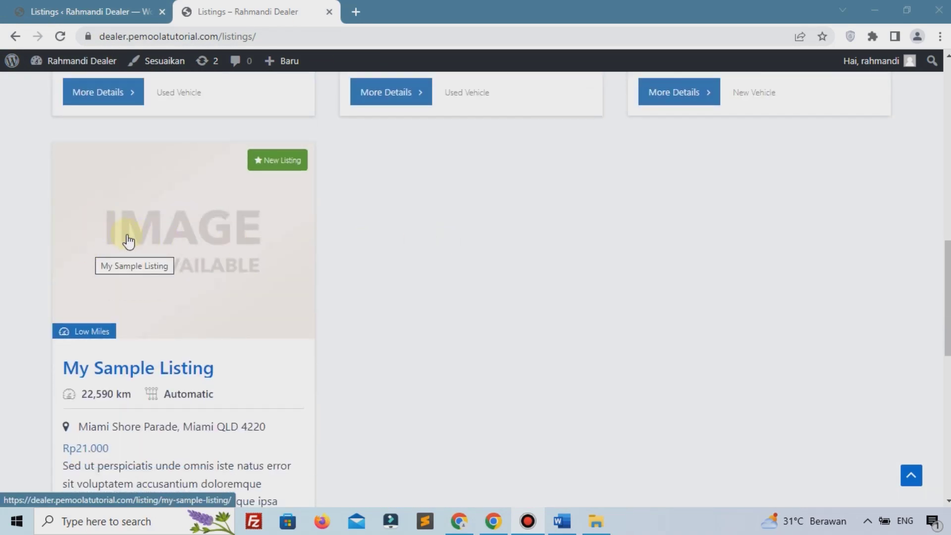
click(61, 10)
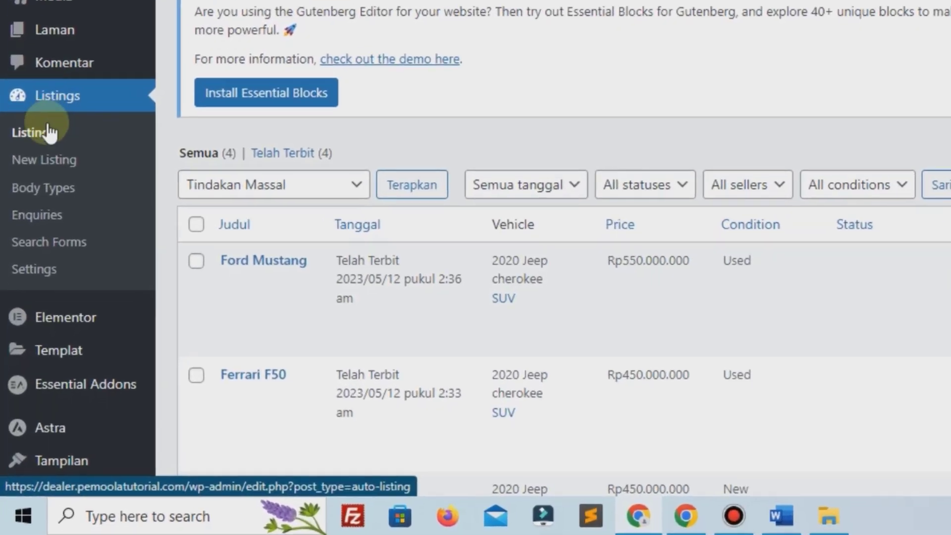
scroll(42, 231, down, 1)
scroll(391, 223, down, 2)
scroll(569, 113, down, 2)
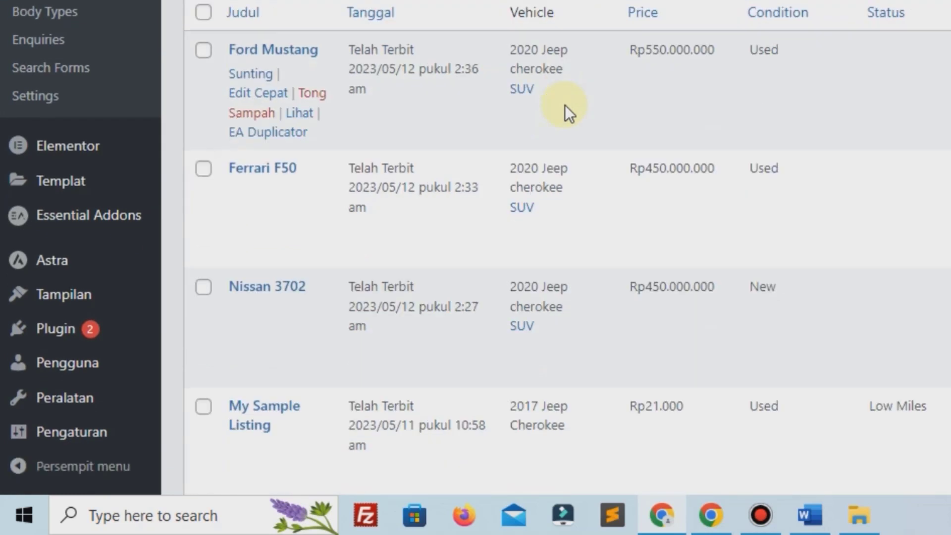
scroll(565, 111, down, 3)
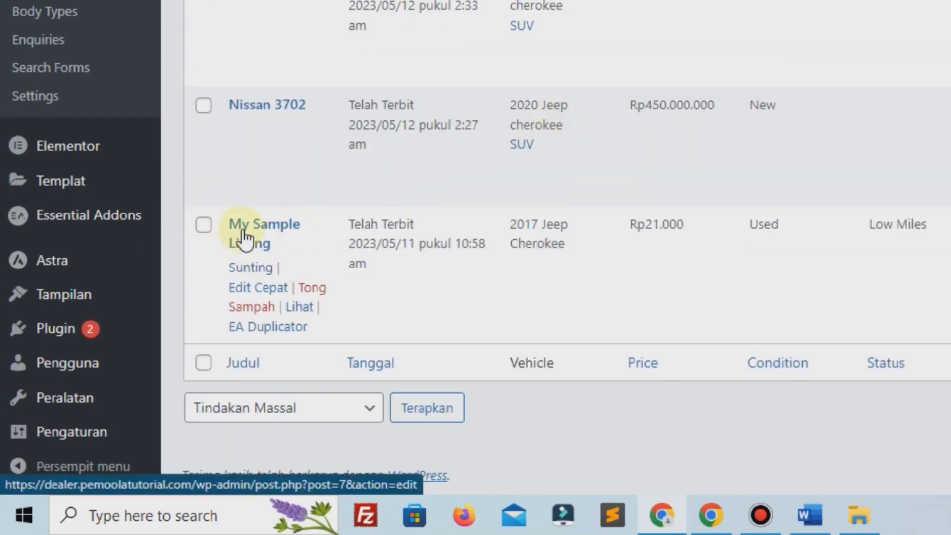
click(311, 291)
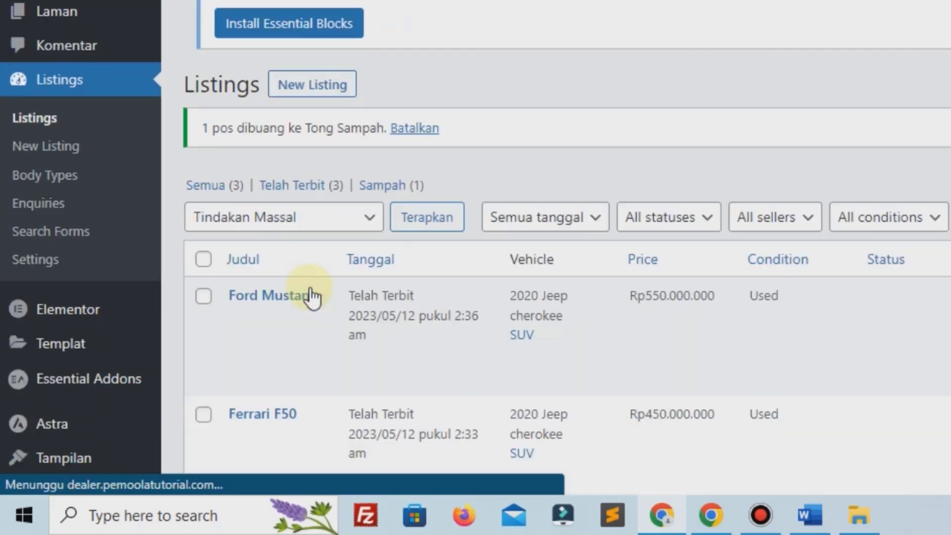
Step: Reload the public Listings page to confirm only Ford Mustang, Ferrari F50 and Nissan 3702 remain
scroll(307, 300, down, 4)
click(247, 11)
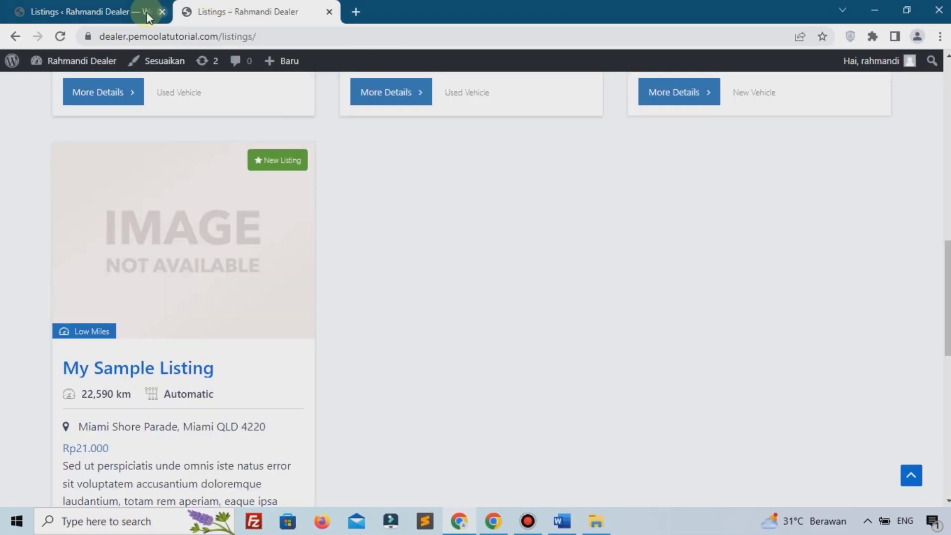
click(65, 35)
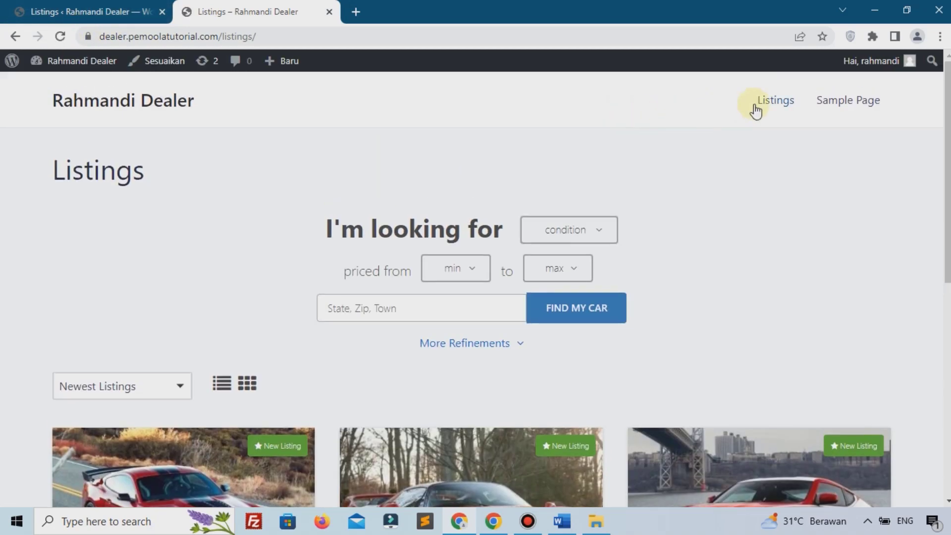
scroll(707, 141, down, 5)
scroll(707, 141, down, 2)
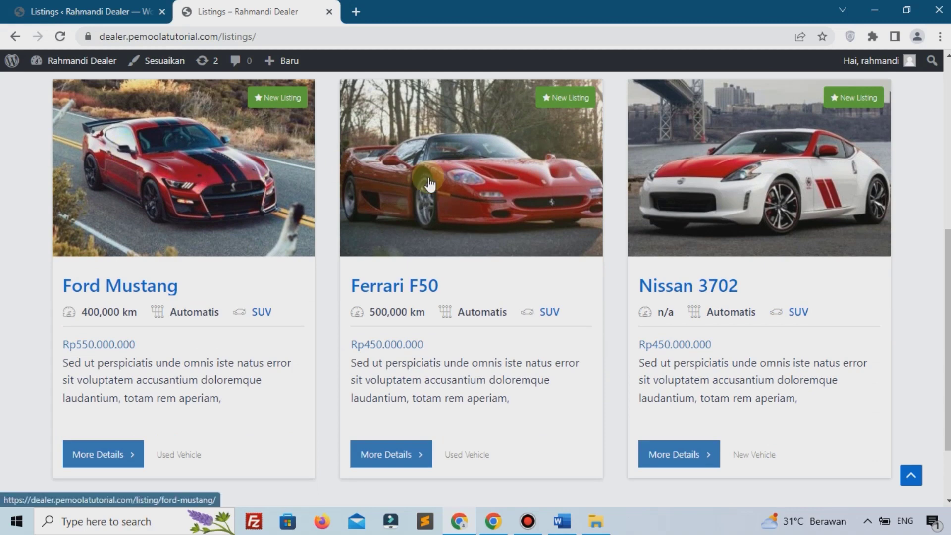
scroll(190, 292, down, 2)
scroll(190, 292, up, 7)
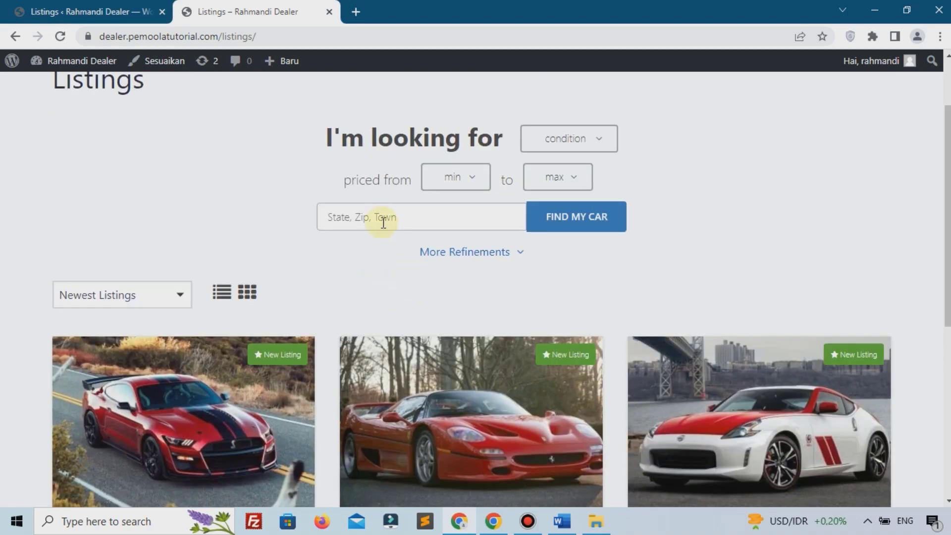
click(120, 6)
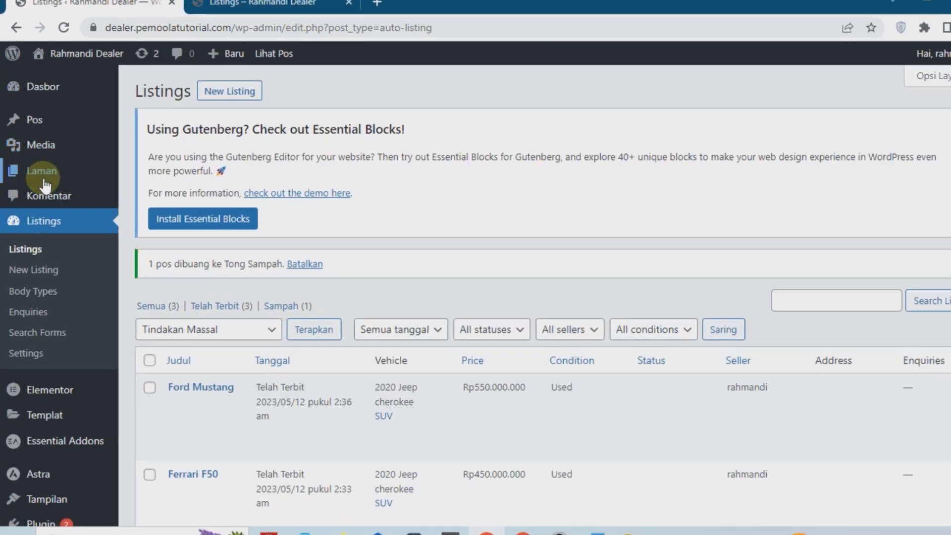
Step: Create a new page titled 'Beranda' and publish it
mouse_move(37, 165)
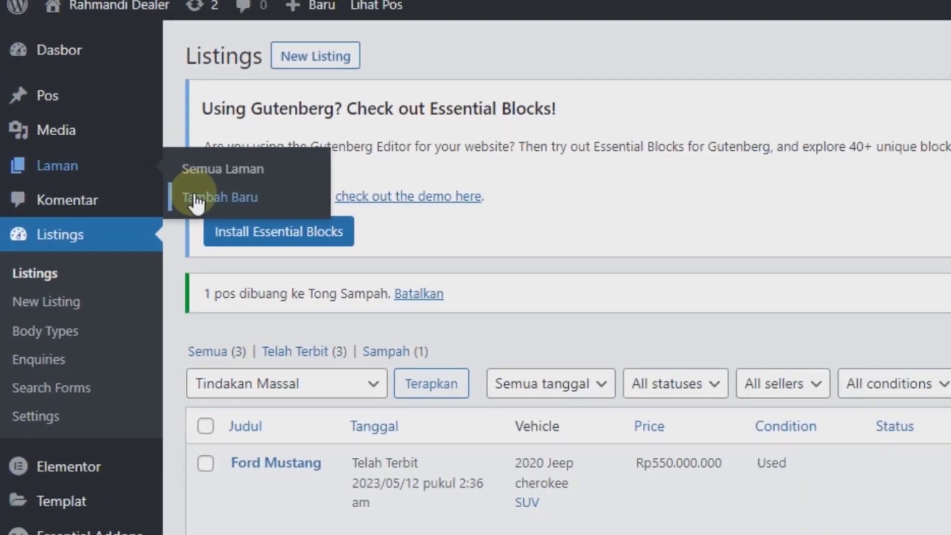
click(235, 203)
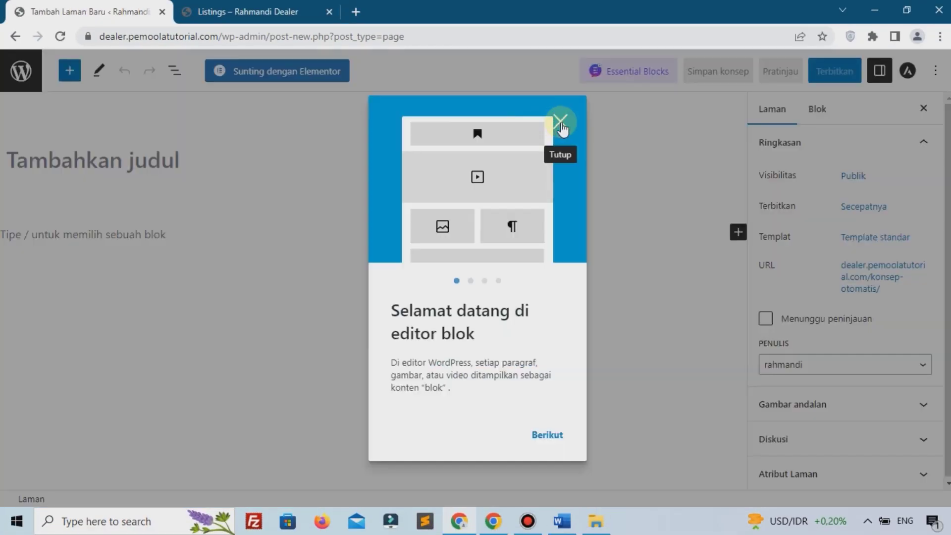
click(561, 124)
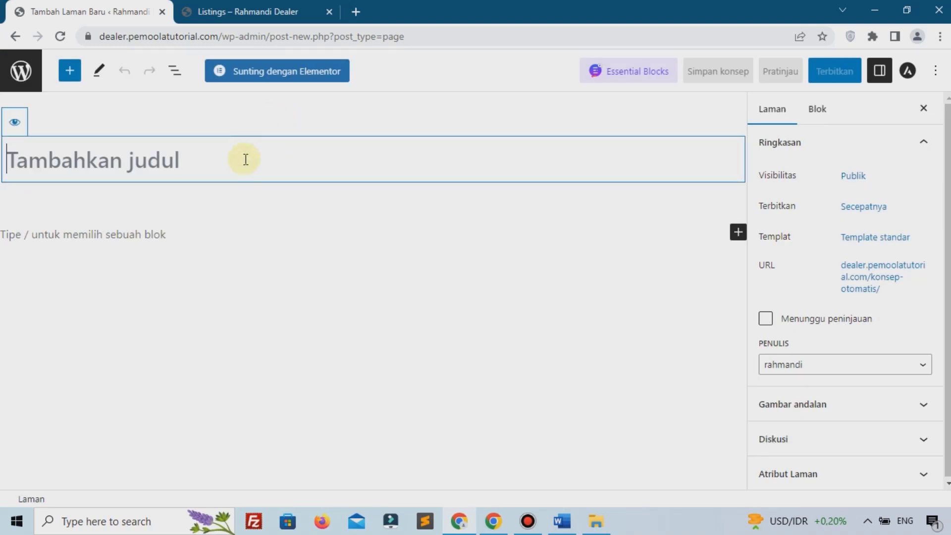
text(B)
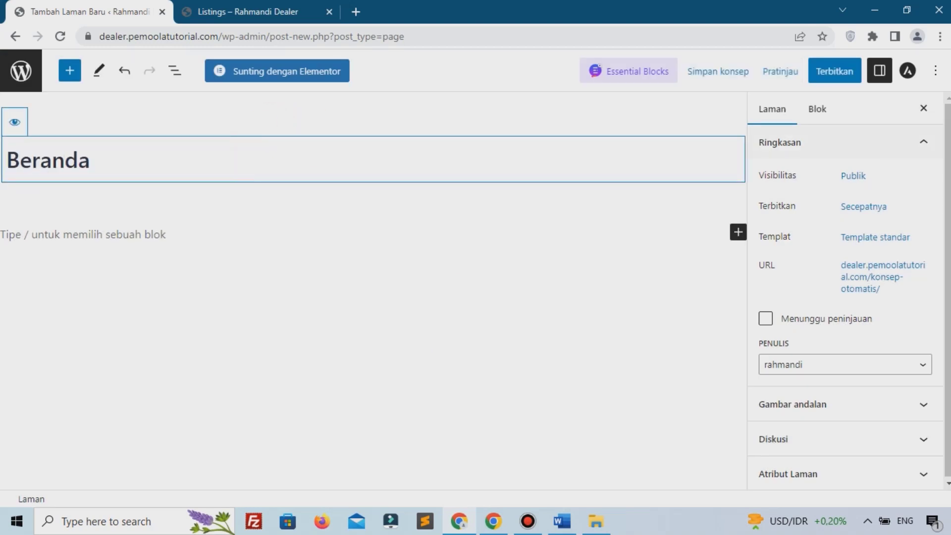
click(836, 74)
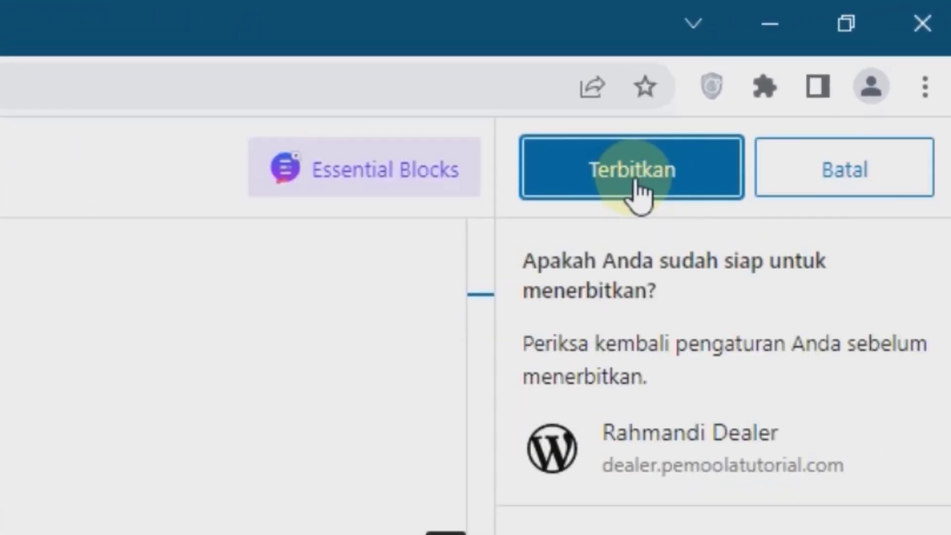
click(638, 194)
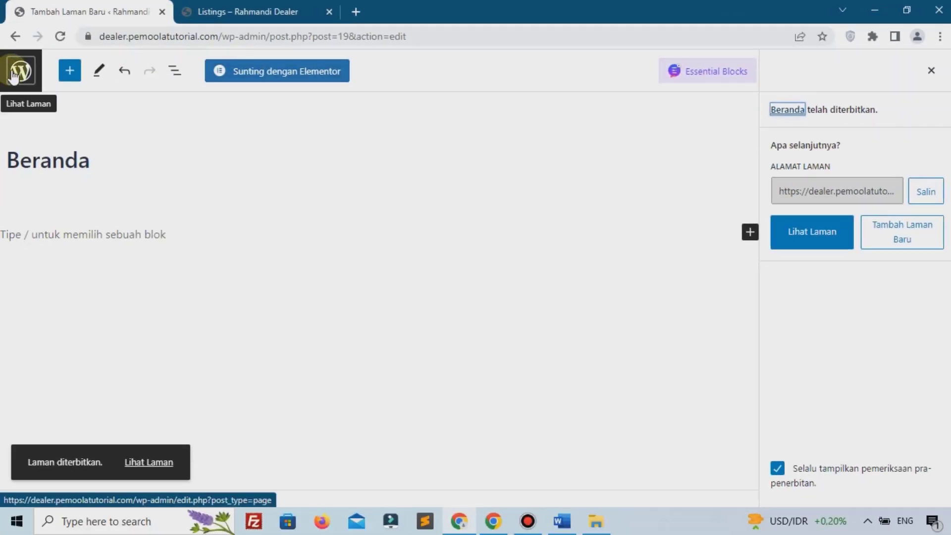
click(22, 74)
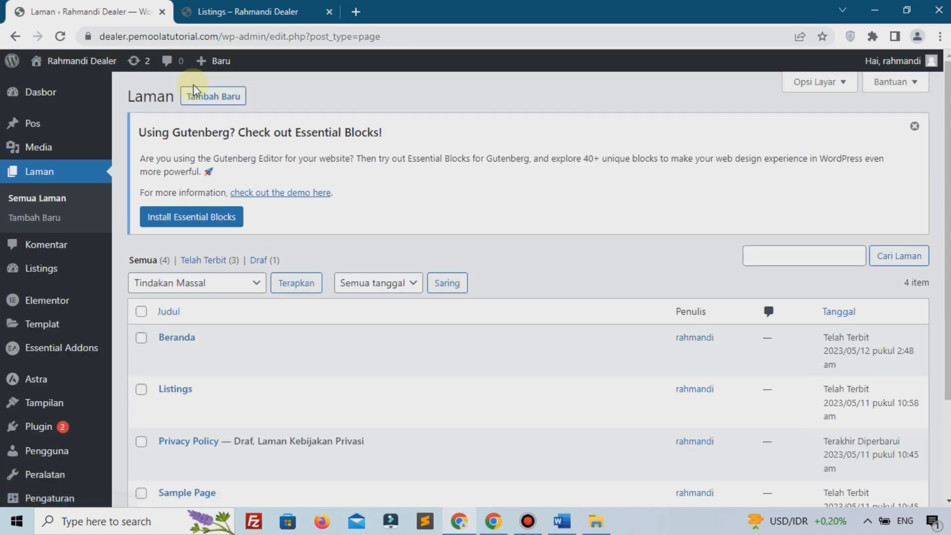
Step: Create and publish a blank page titled 'Artikel'
click(242, 98)
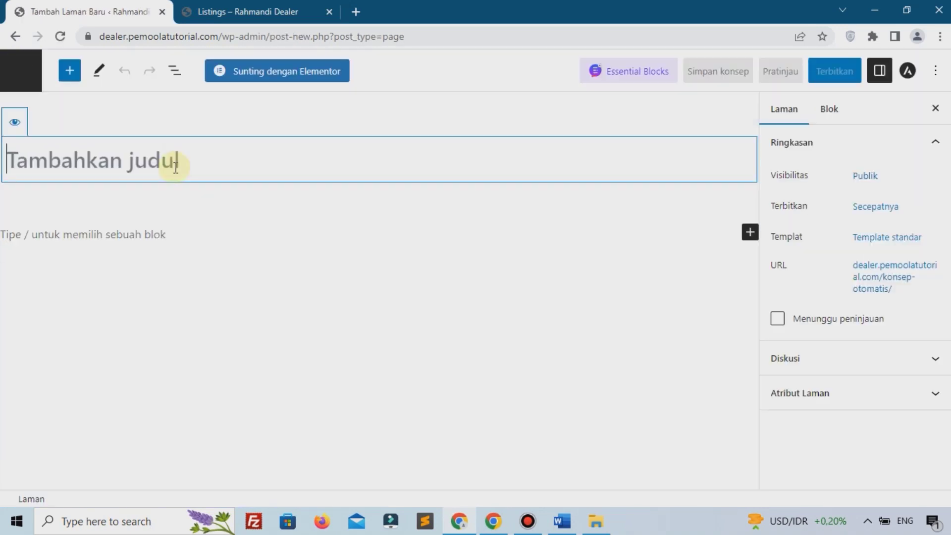
text(Artikel)
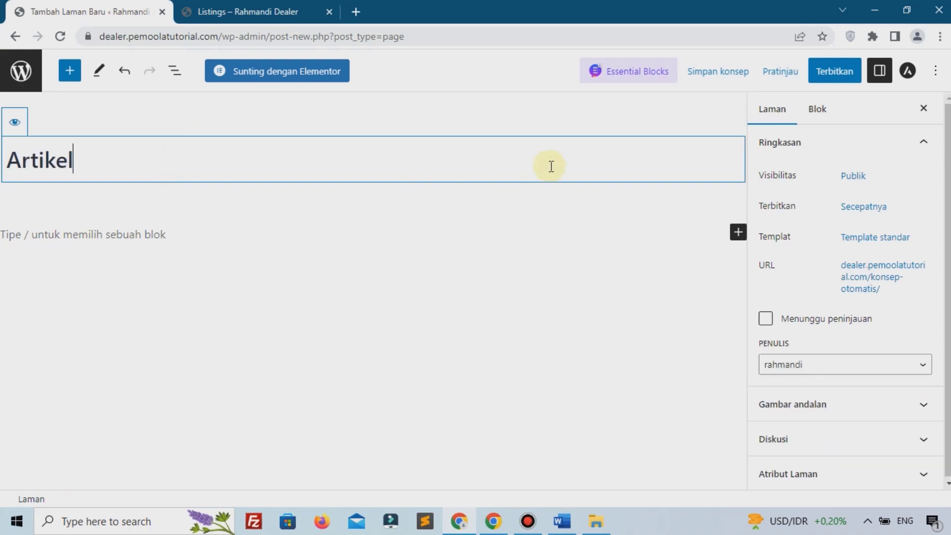
click(821, 71)
click(823, 68)
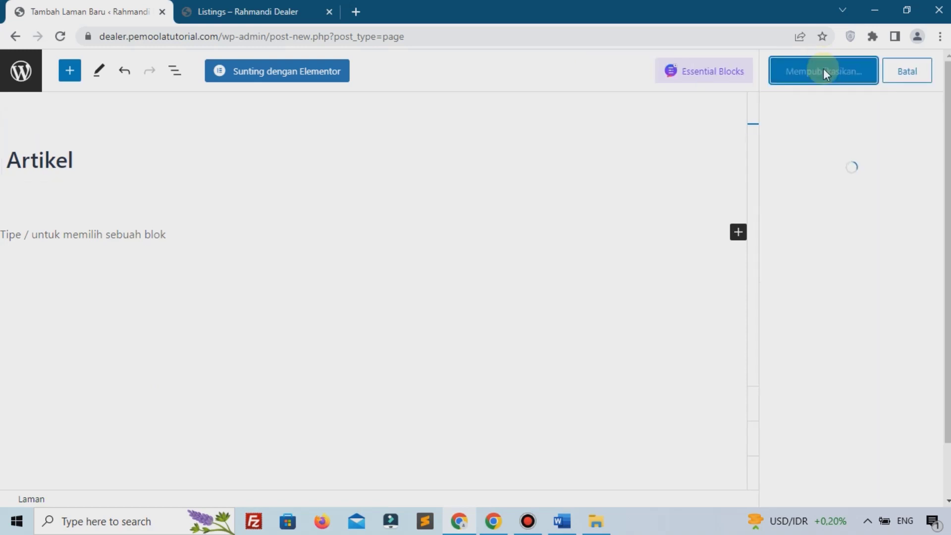
click(31, 71)
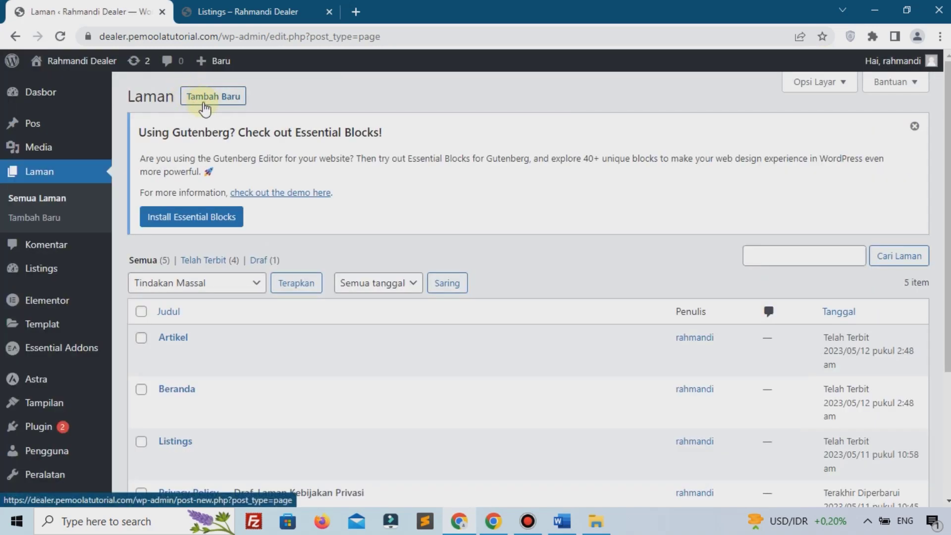
Step: Create and publish a blank page titled 'Kontak', ending on the Pages list
click(204, 107)
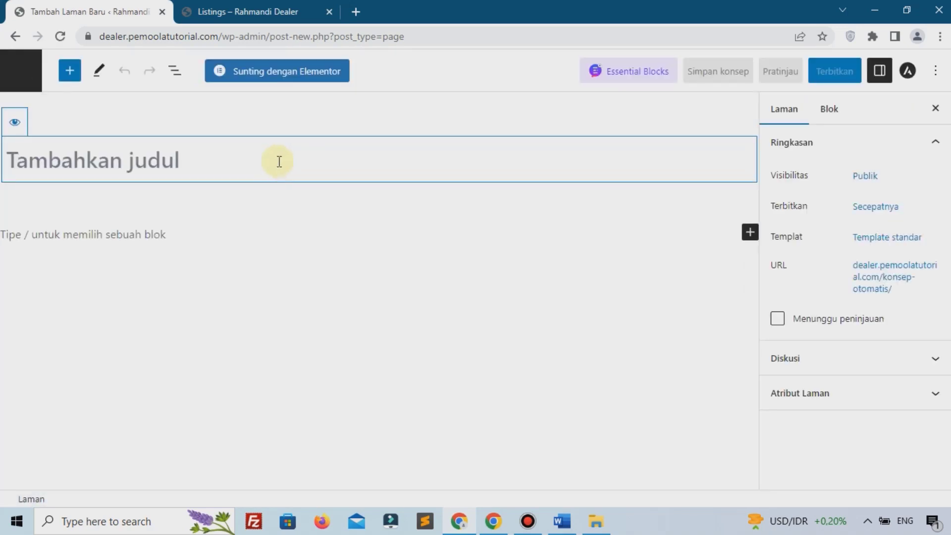
text(Kontak)
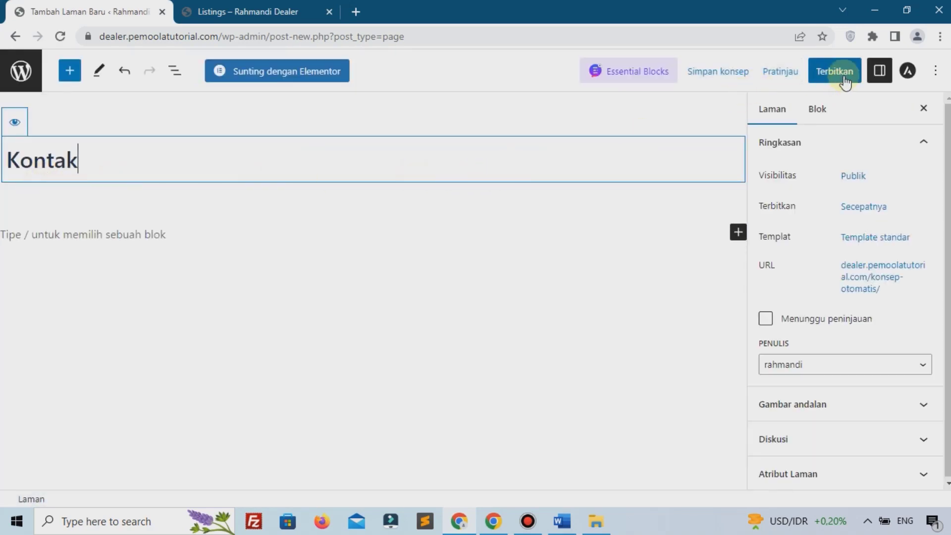
click(844, 79)
click(826, 73)
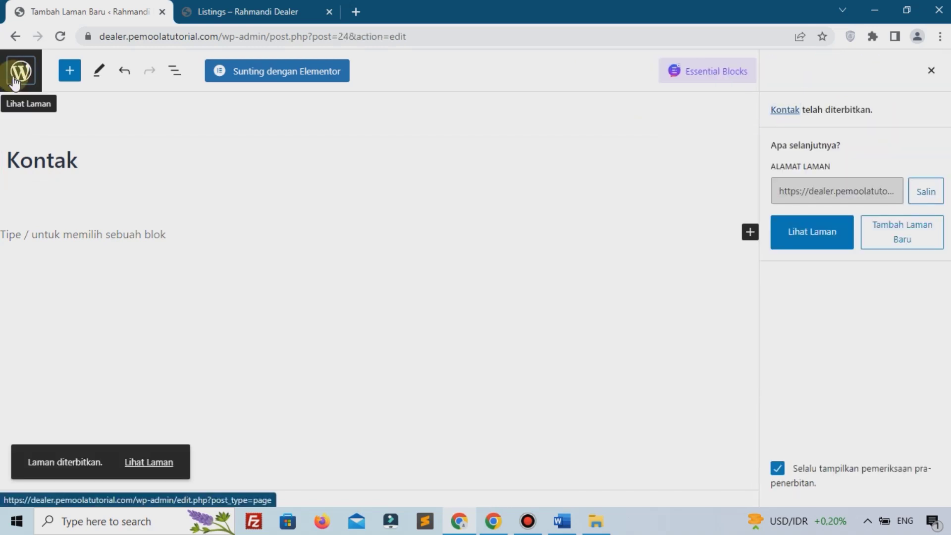
click(15, 82)
Step: Create 'Main Menu' and add the Kontak, Artikel, Beranda and Listings pages to it
scroll(66, 238, down, 5)
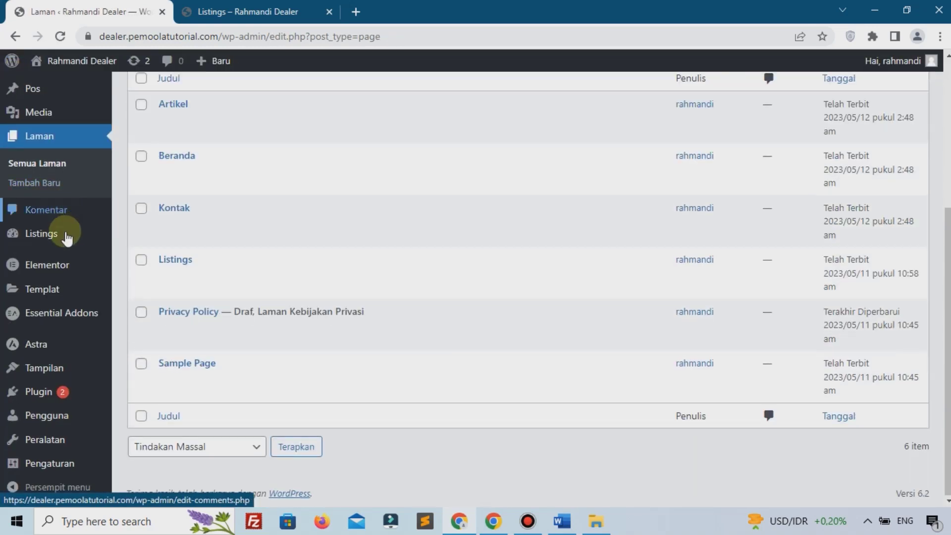
mouse_move(44, 368)
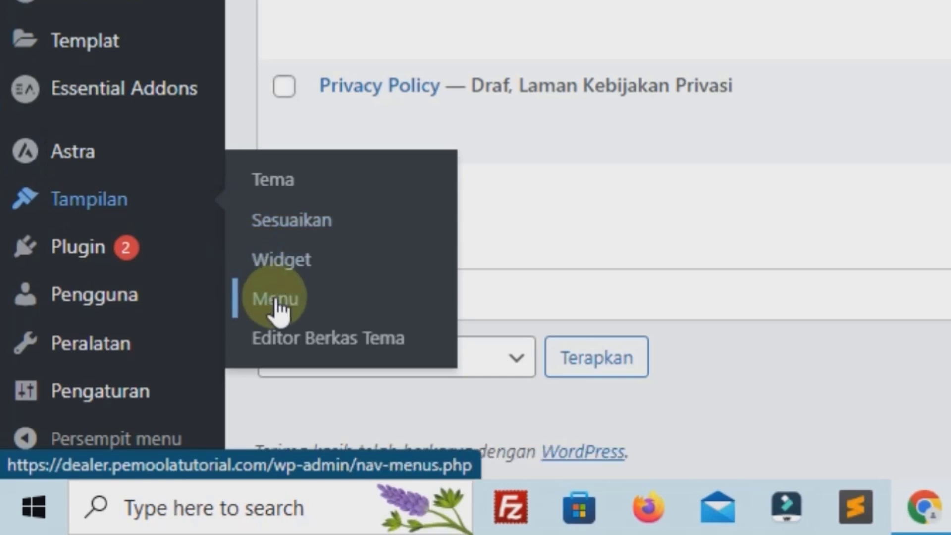
click(276, 303)
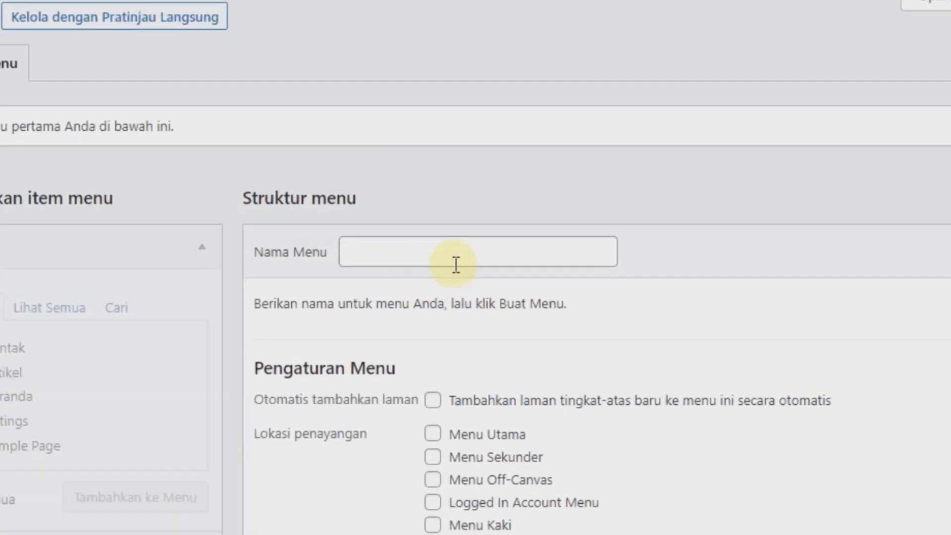
click(480, 253)
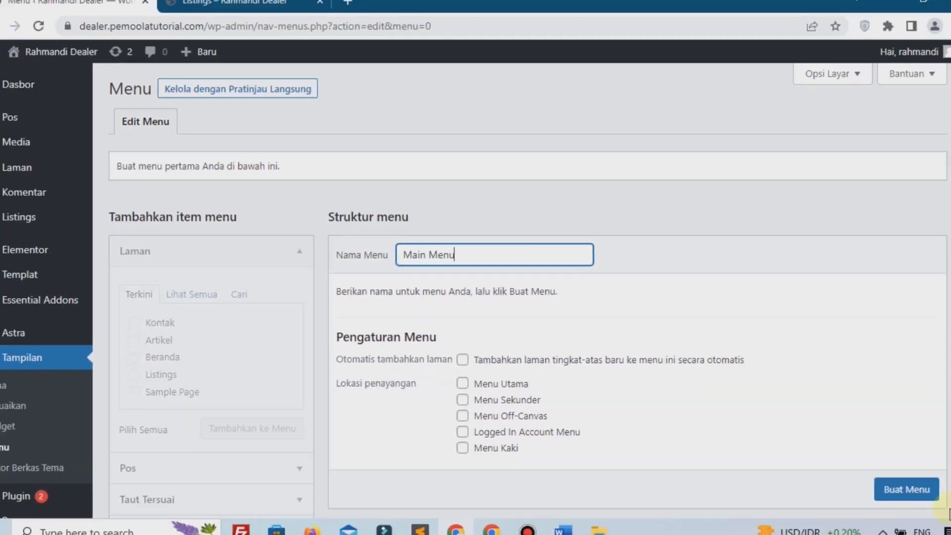
scroll(896, 485, down, 1)
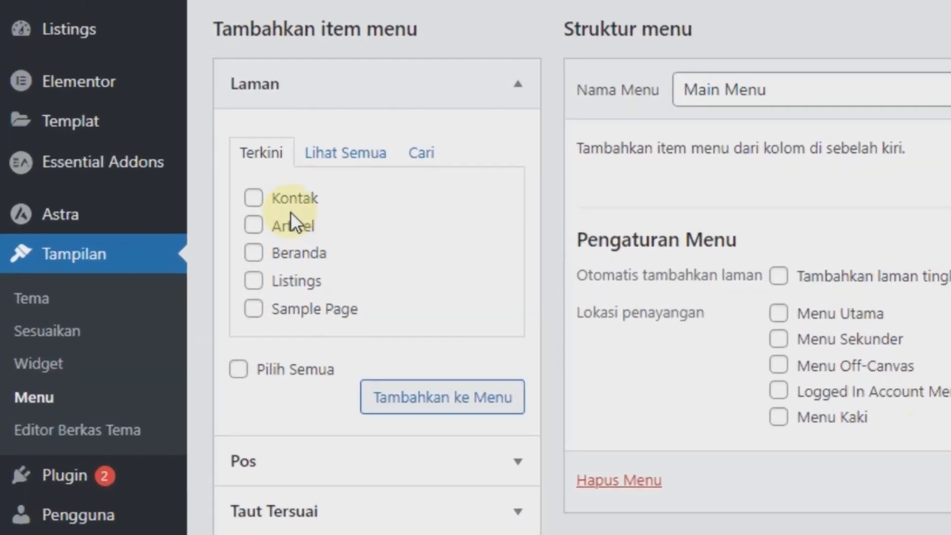
click(293, 204)
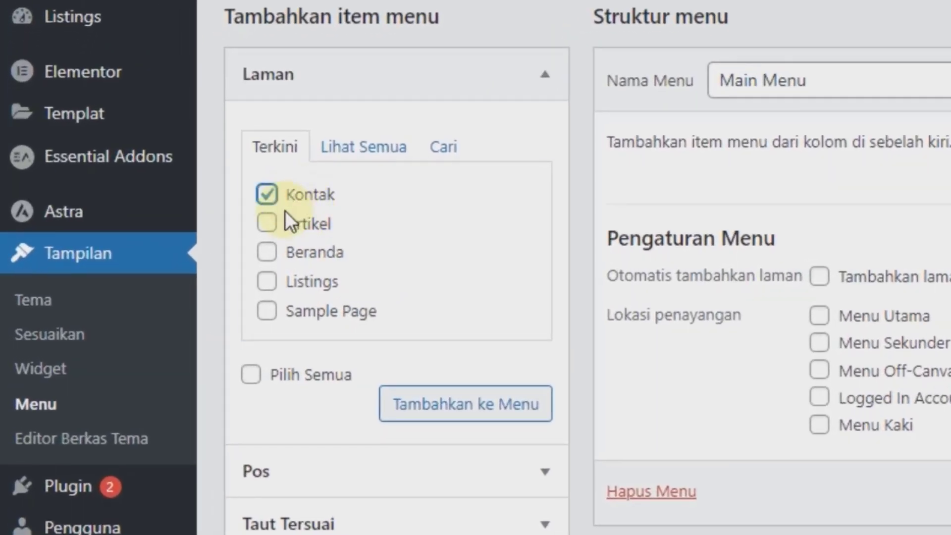
click(290, 232)
click(295, 255)
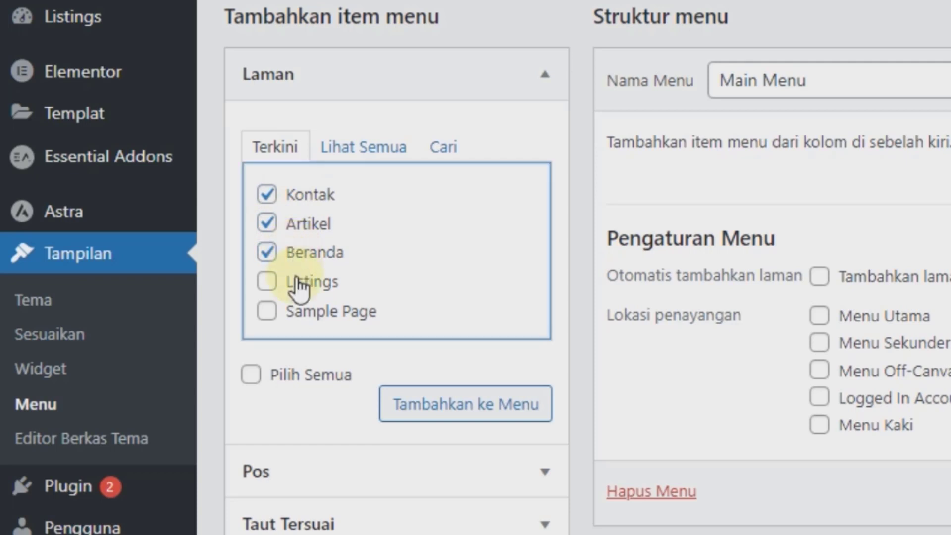
click(290, 280)
click(404, 410)
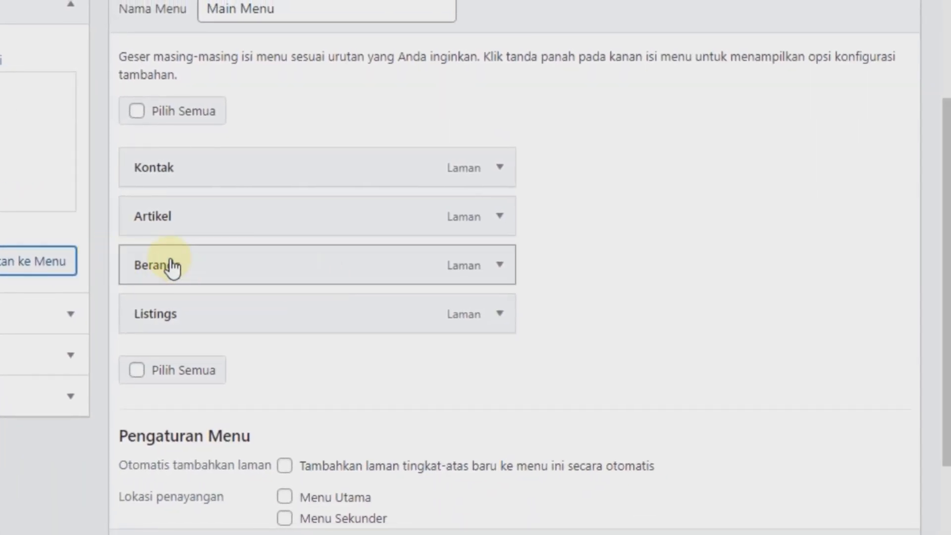
Step: Reorder the menu items to Beranda, Listings, Artikel, Kontak
drag(172, 267, 156, 165)
drag(151, 313, 149, 218)
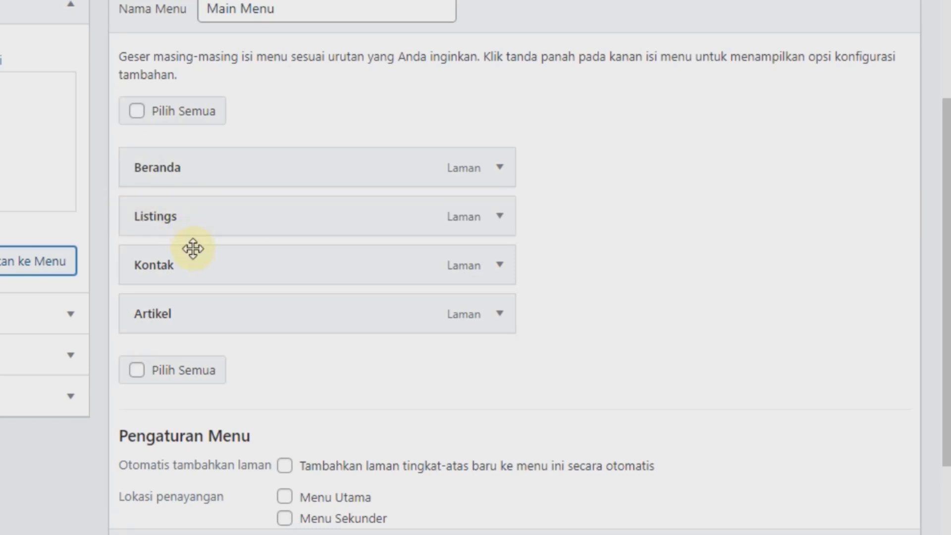
drag(186, 295, 187, 250)
click(469, 303)
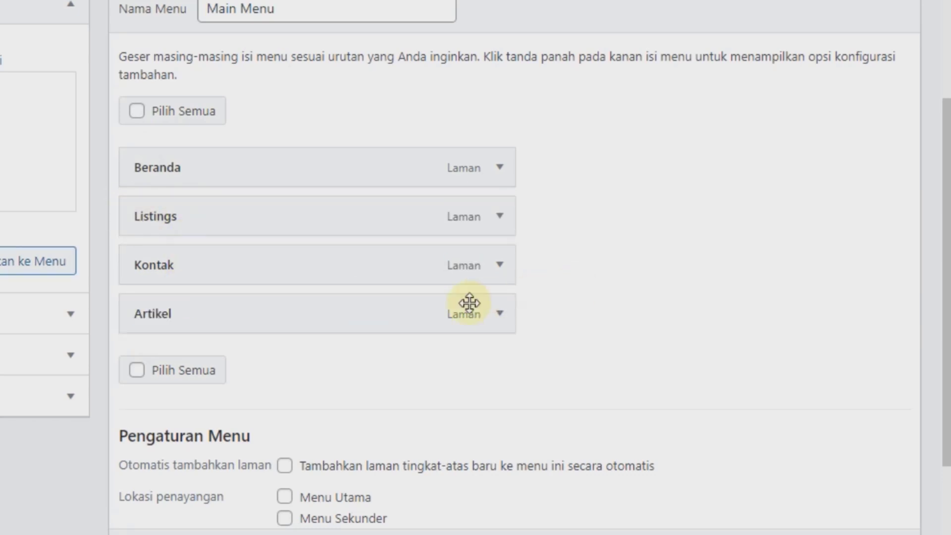
drag(469, 303, 340, 257)
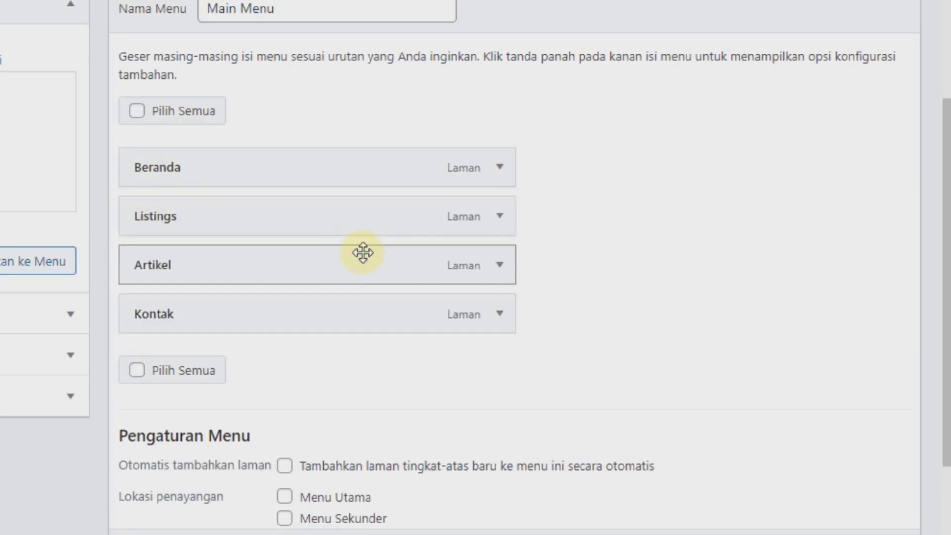
Step: Assign the menu to the Menu Utama display location and save it
scroll(364, 267, down, 3)
click(285, 333)
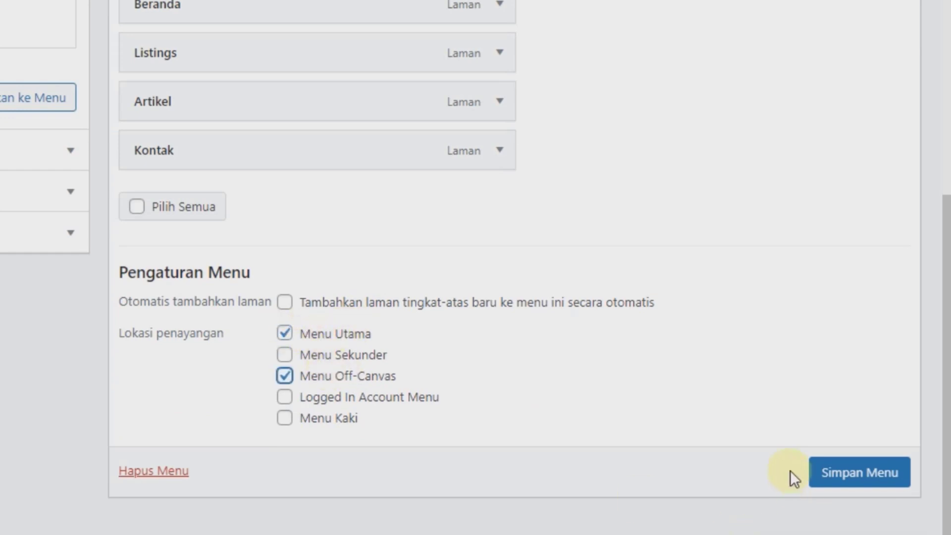
click(824, 475)
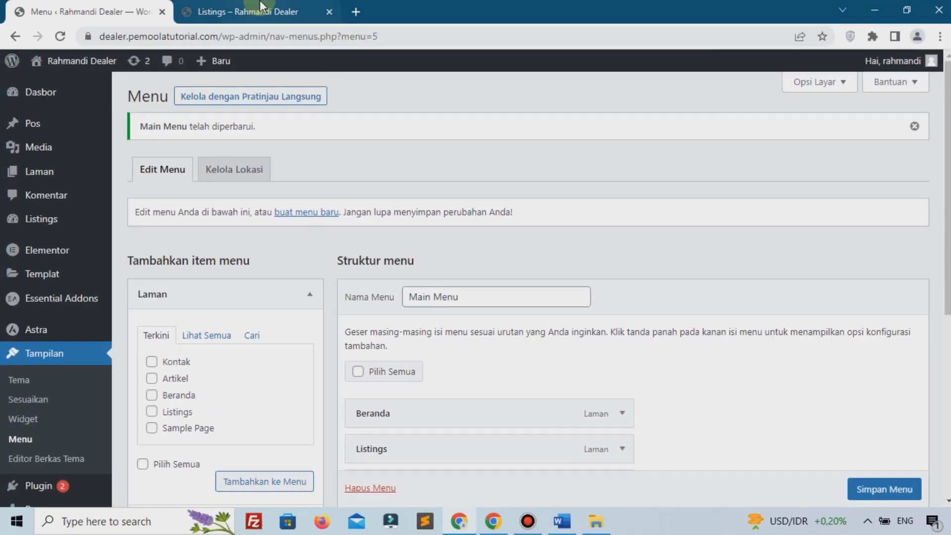
click(261, 9)
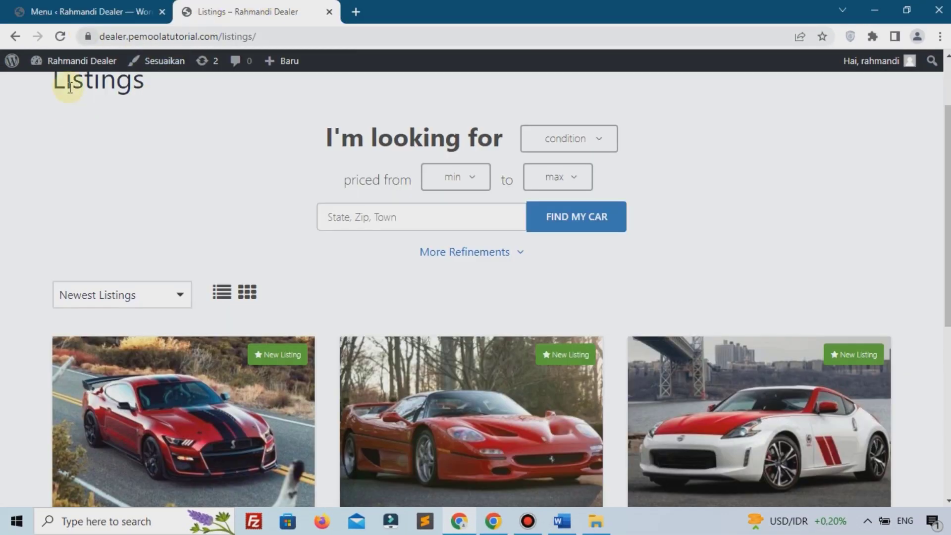
Step: Reload the live Listings page to see the new header menu, then return to the menu editor
key(F5)
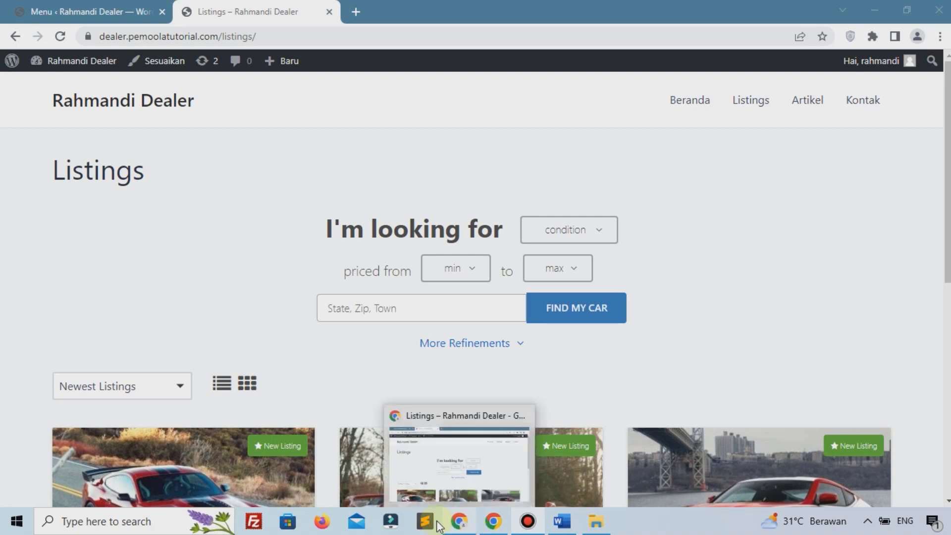
click(106, 6)
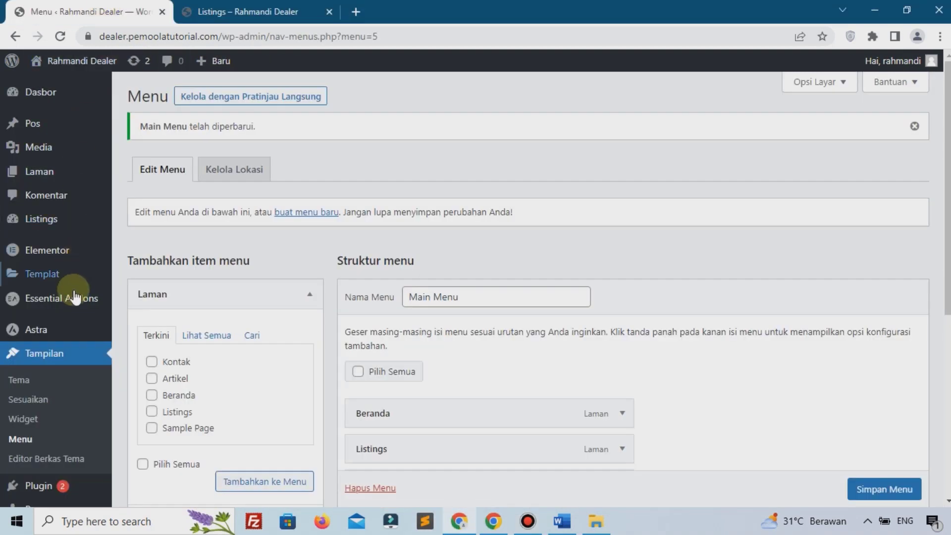
Step: In Reading settings, set a static homepage Beranda with Artikel as the posts page, and save
scroll(72, 312, down, 3)
mouse_move(55, 472)
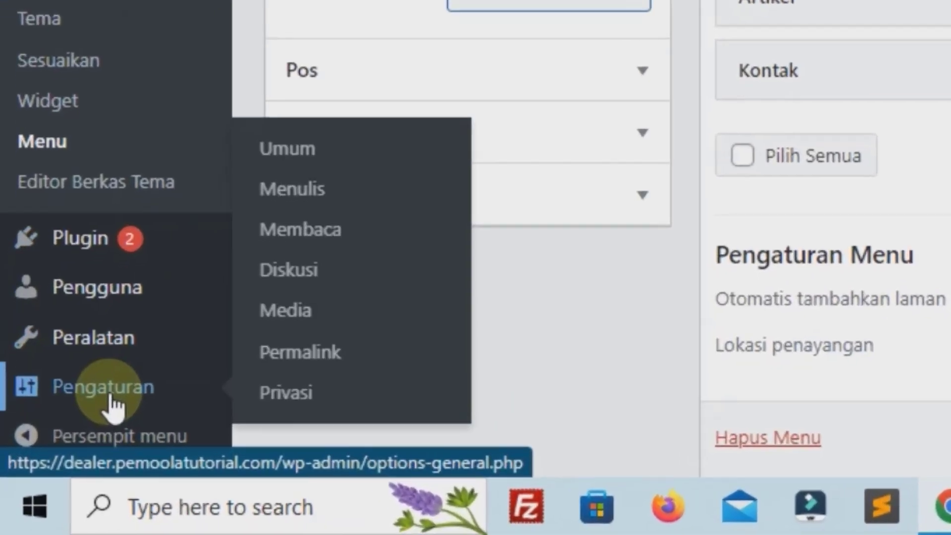
click(337, 230)
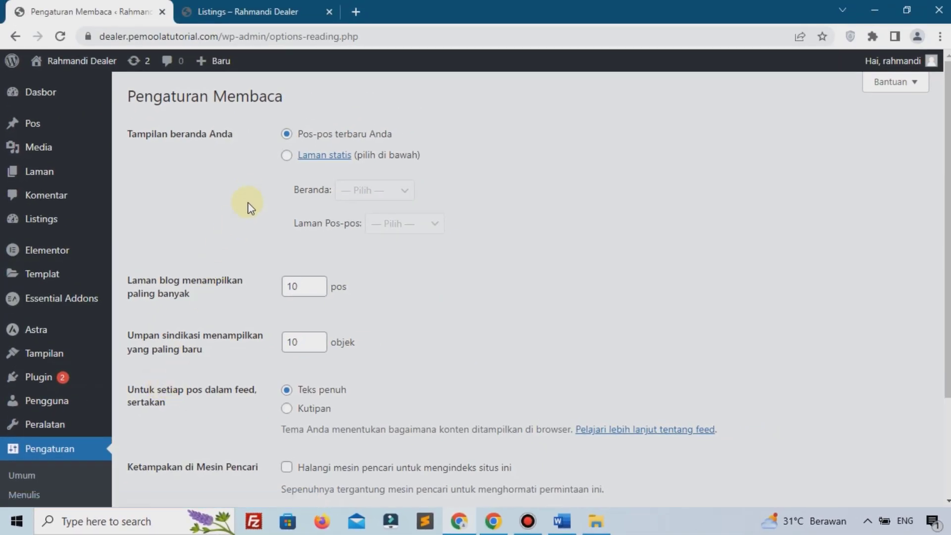
click(295, 143)
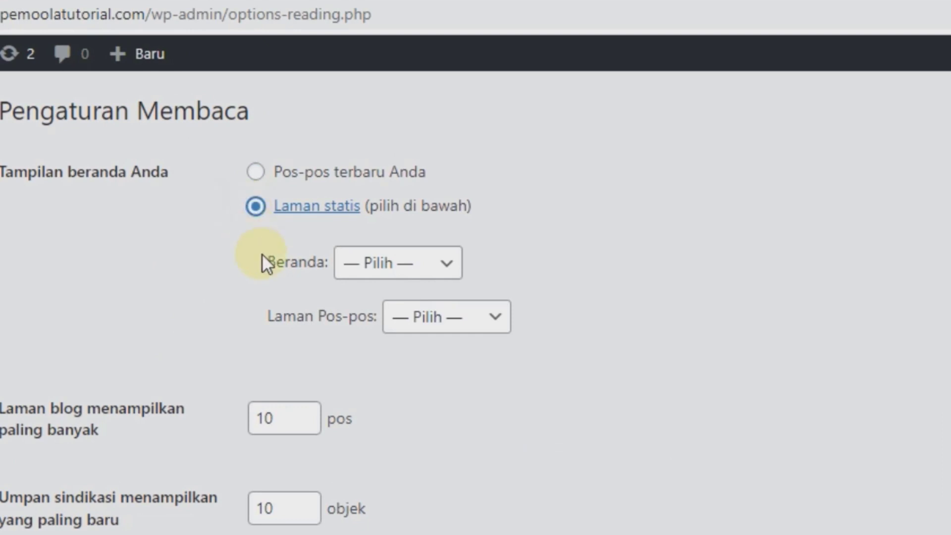
click(407, 275)
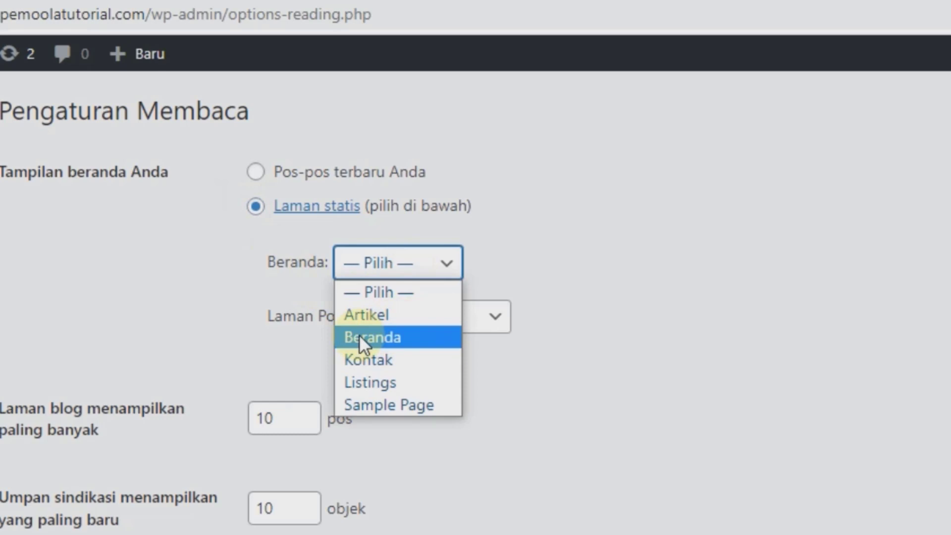
click(404, 346)
click(454, 329)
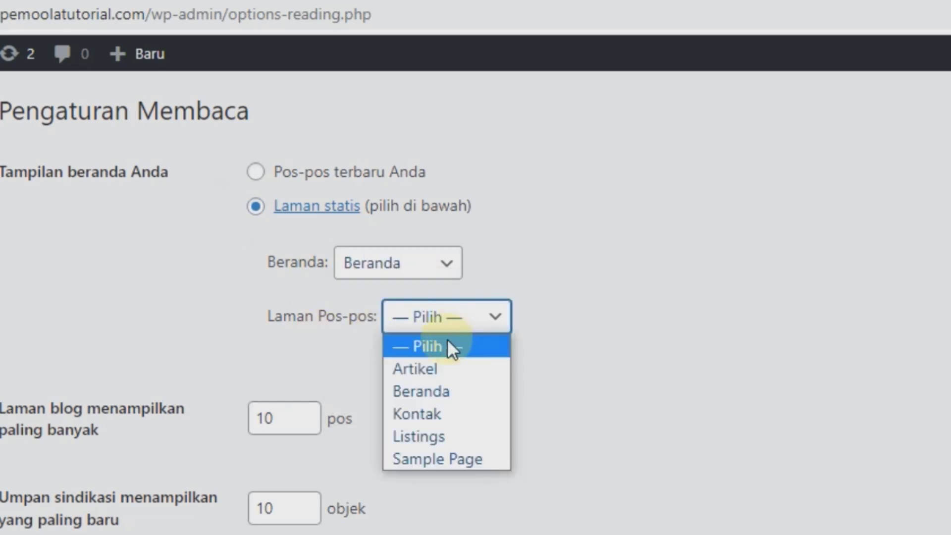
click(429, 369)
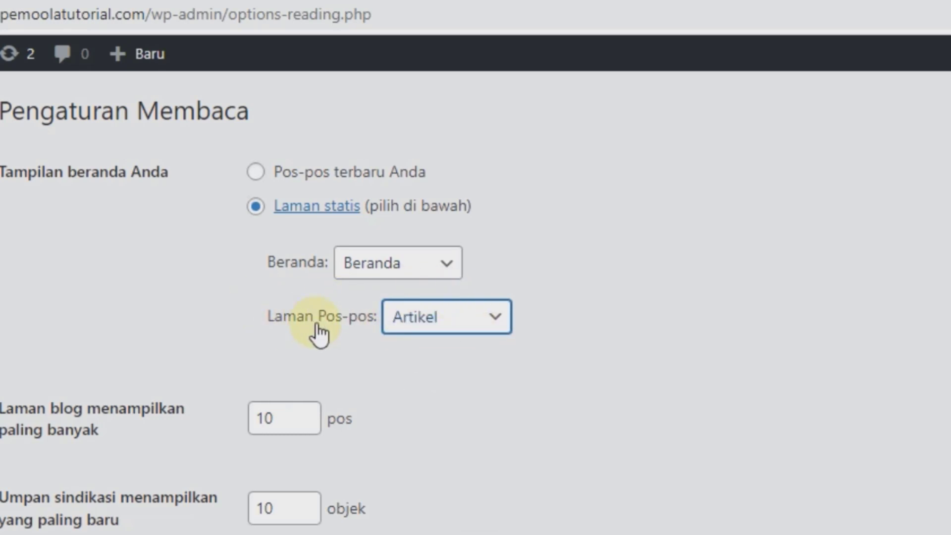
scroll(320, 376, down, 3)
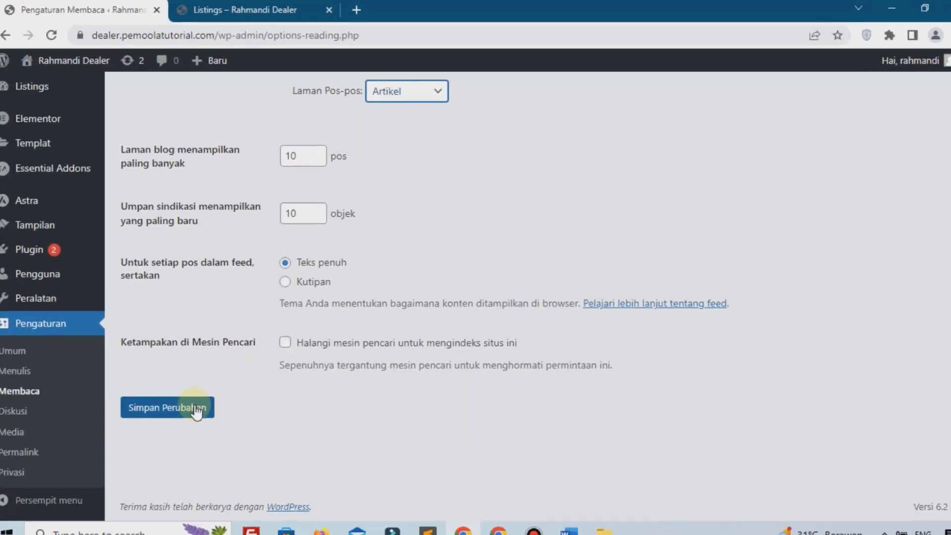
click(198, 398)
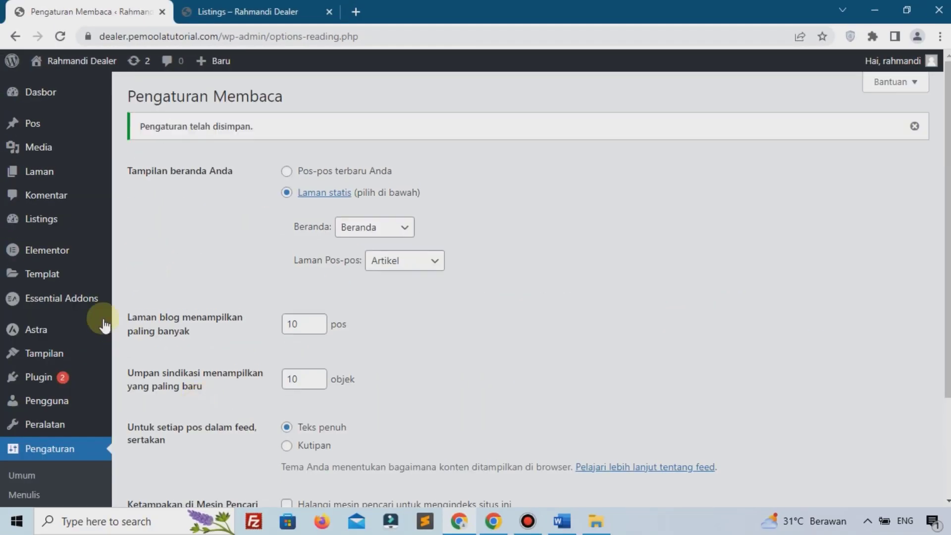
scroll(84, 416, down, 3)
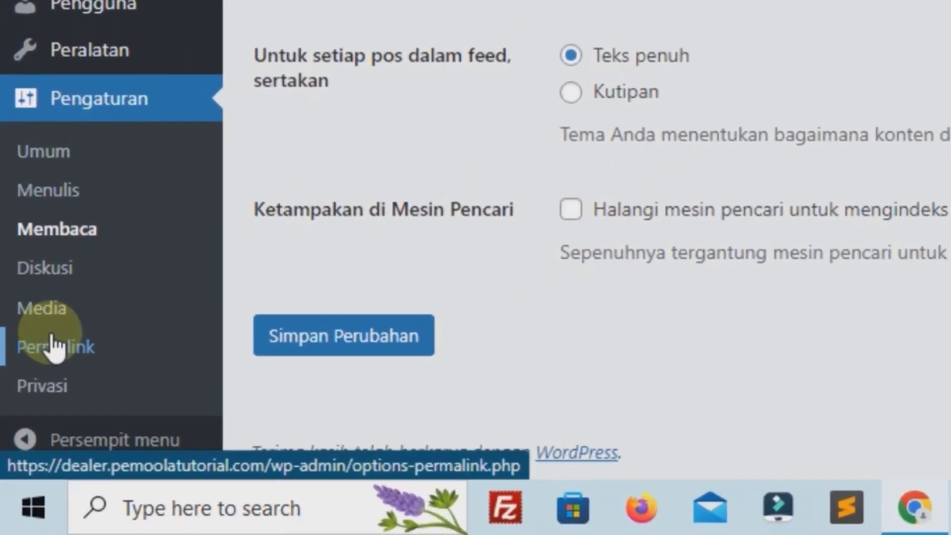
Step: Set permalinks to the Nama tulisan (post name) structure and save
click(55, 347)
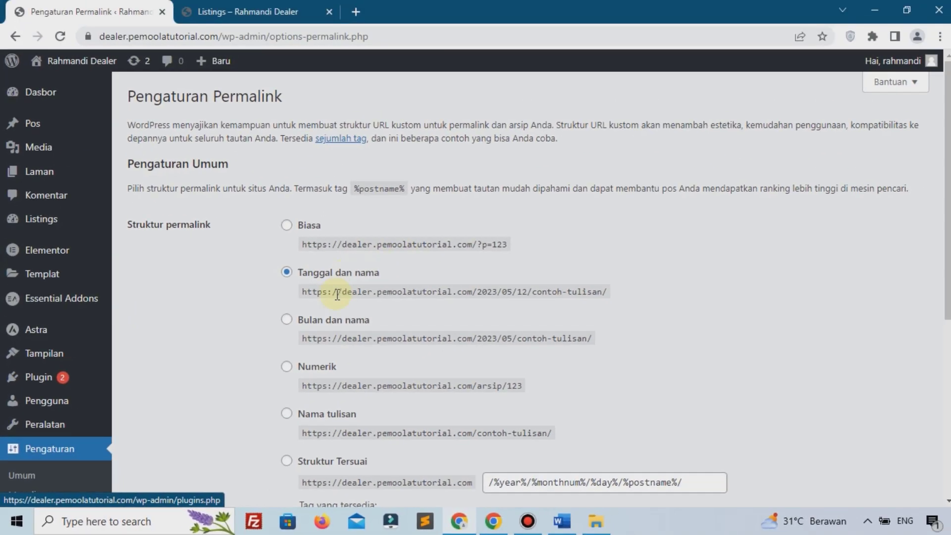
scroll(329, 307, down, 1)
scroll(329, 307, down, 3)
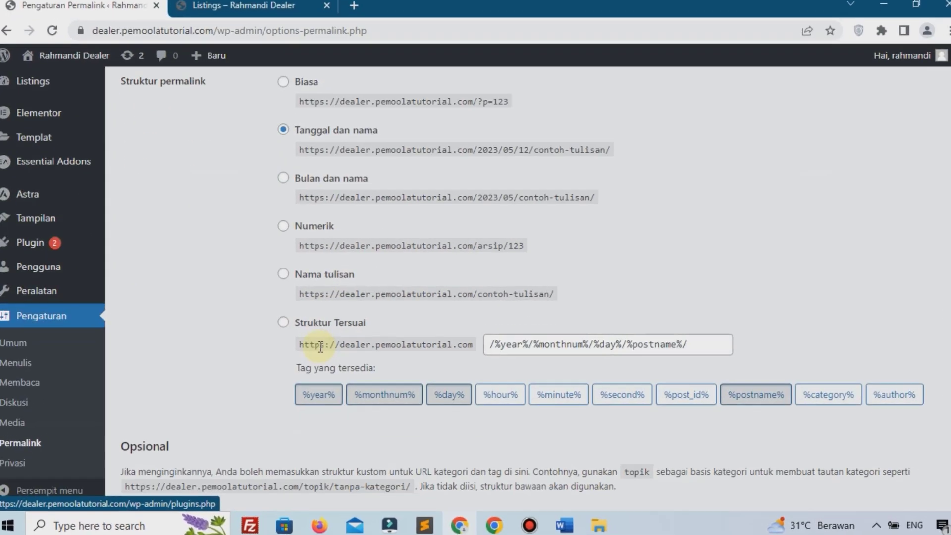
click(317, 277)
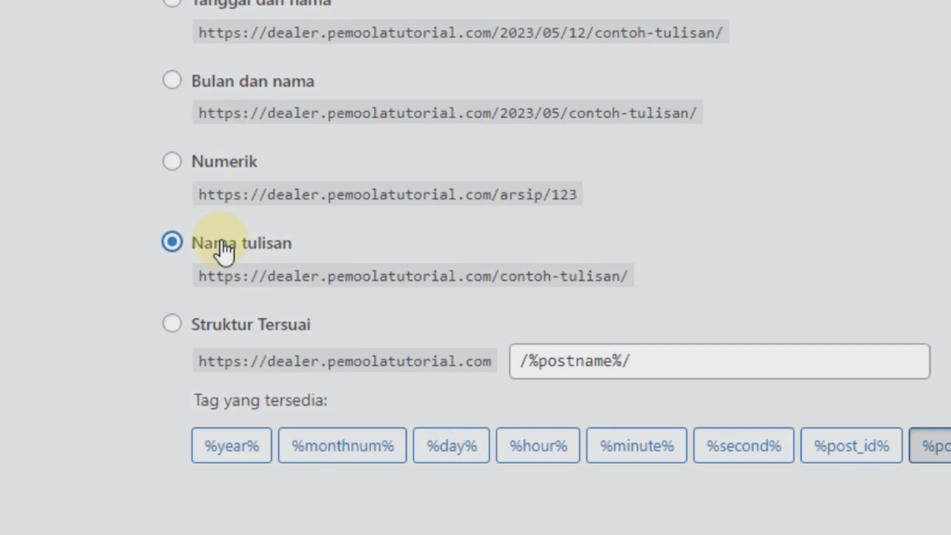
scroll(224, 247, down, 3)
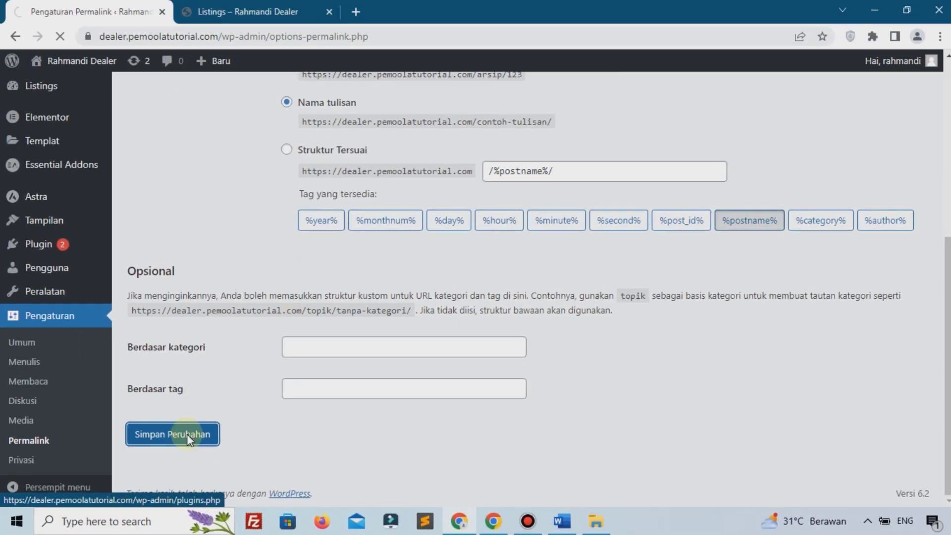
click(238, 11)
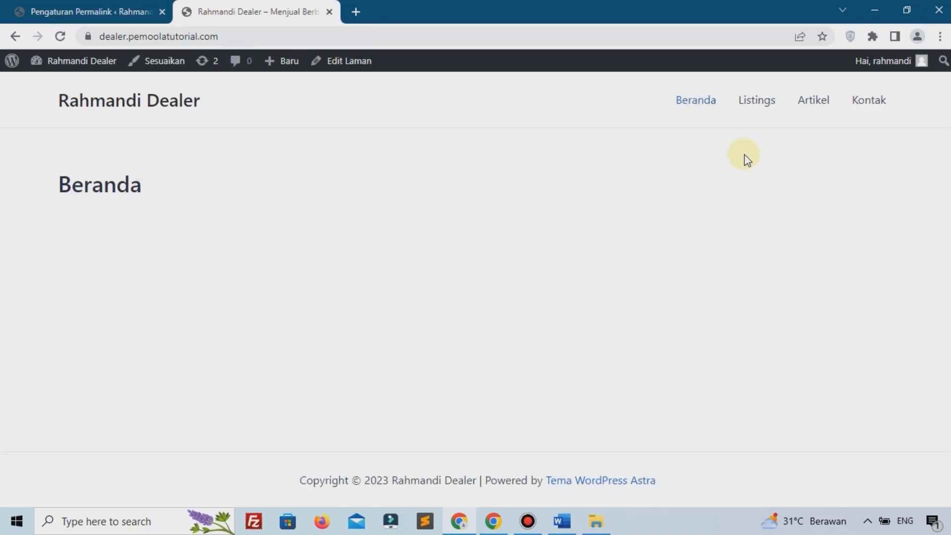
Step: Test the live Artikel and Beranda menu links, then go back to the permalink settings
click(826, 109)
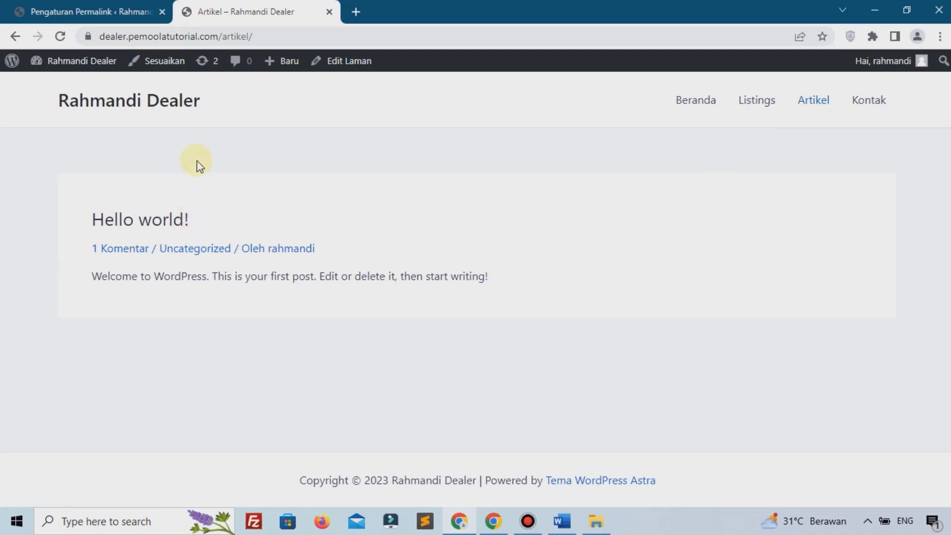
click(686, 101)
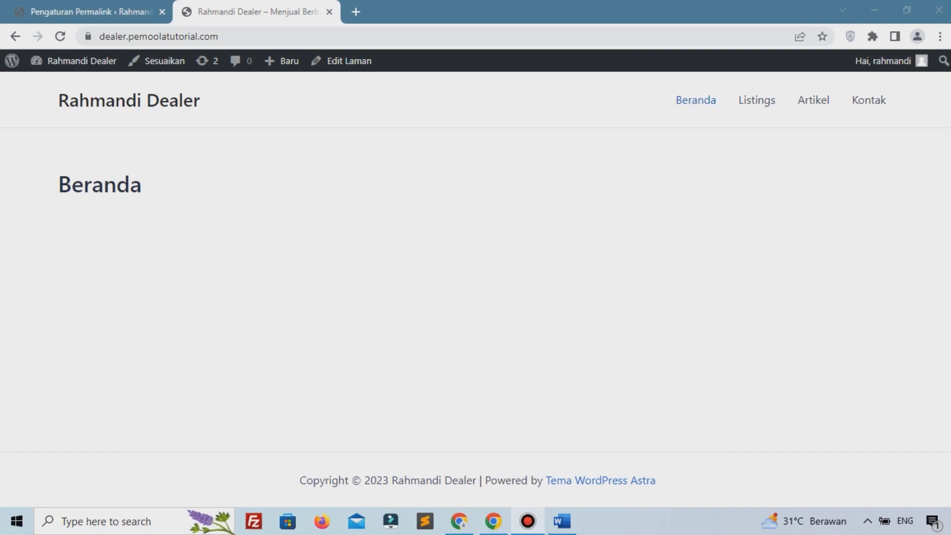
click(809, 104)
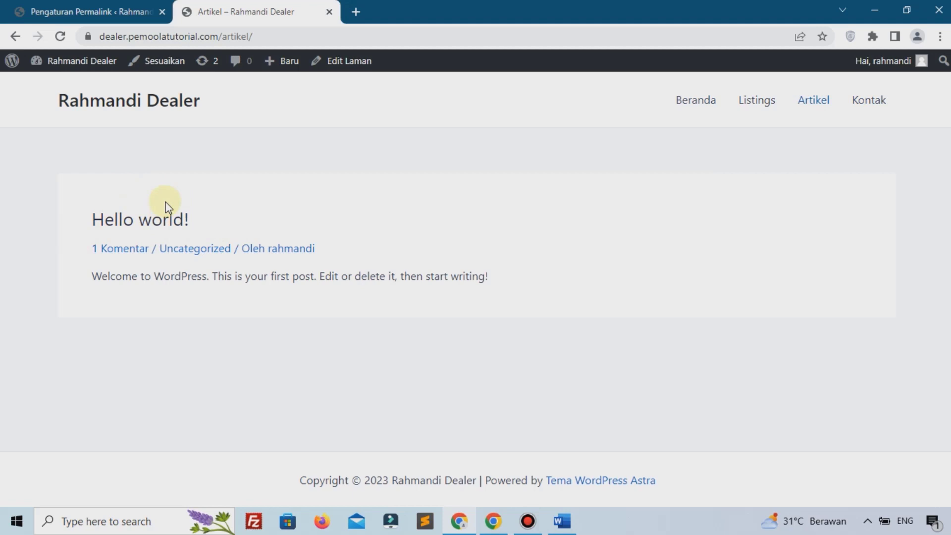
click(88, 12)
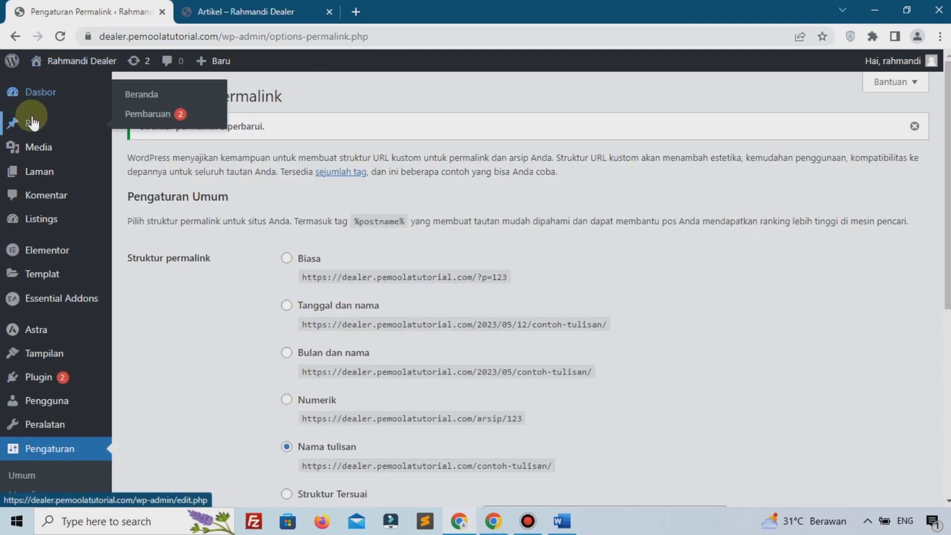
Step: Trash Hello world! from the All Posts list and start a new post with Tambah Baru
mouse_move(121, 128)
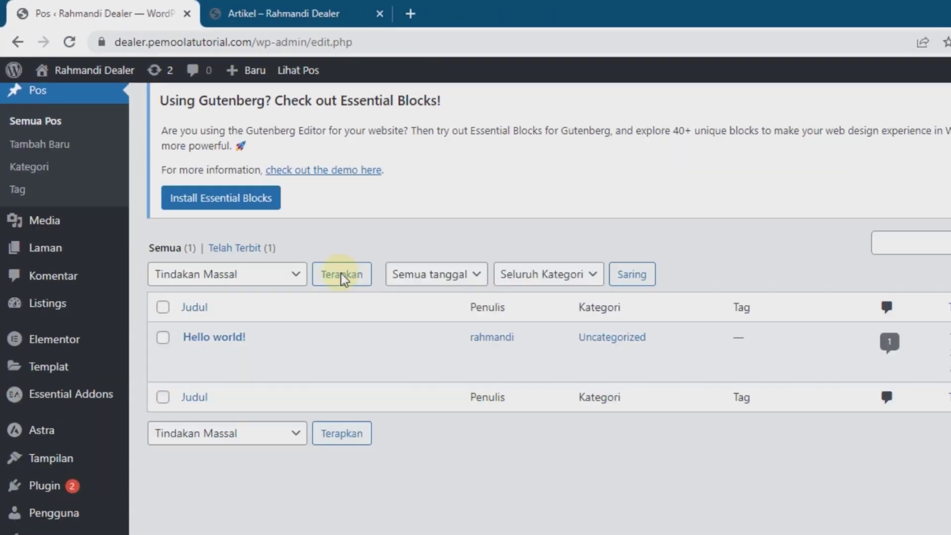
scroll(192, 276, down, 1)
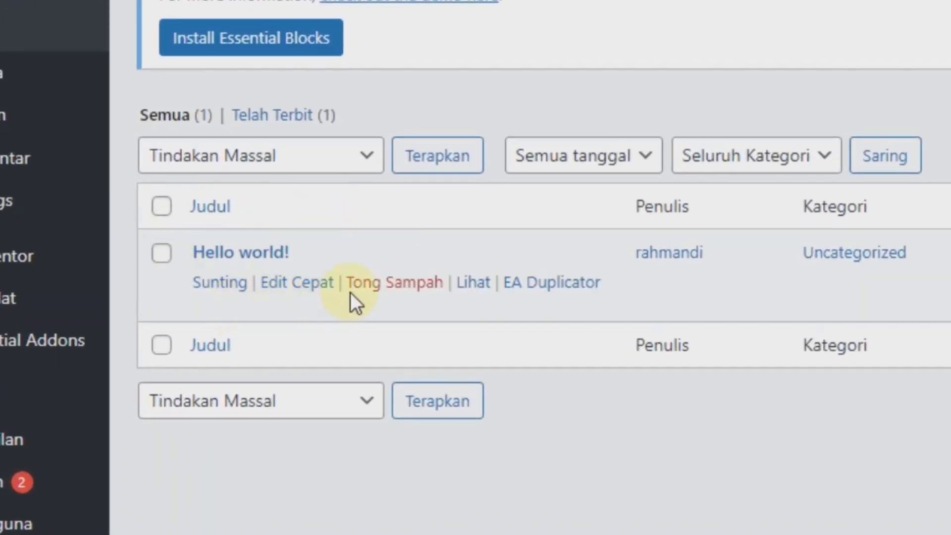
click(388, 283)
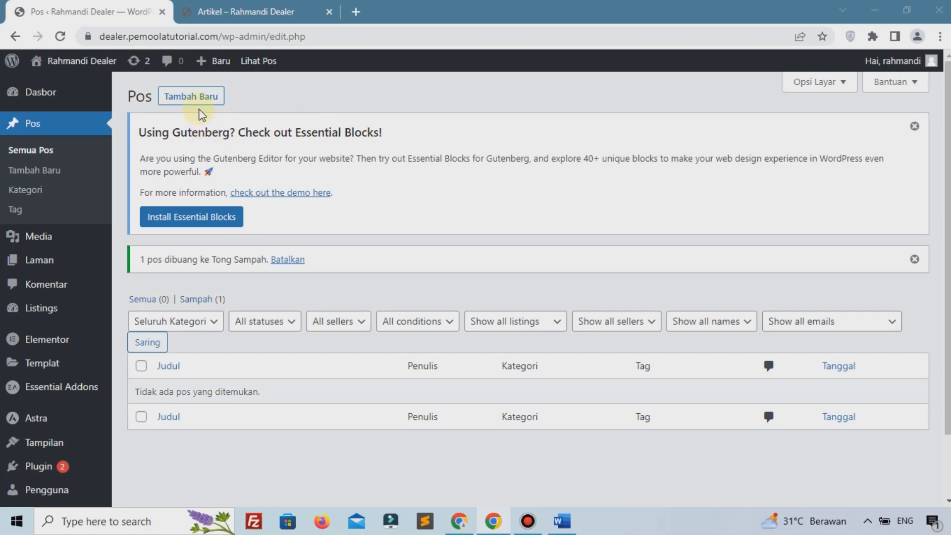
click(191, 98)
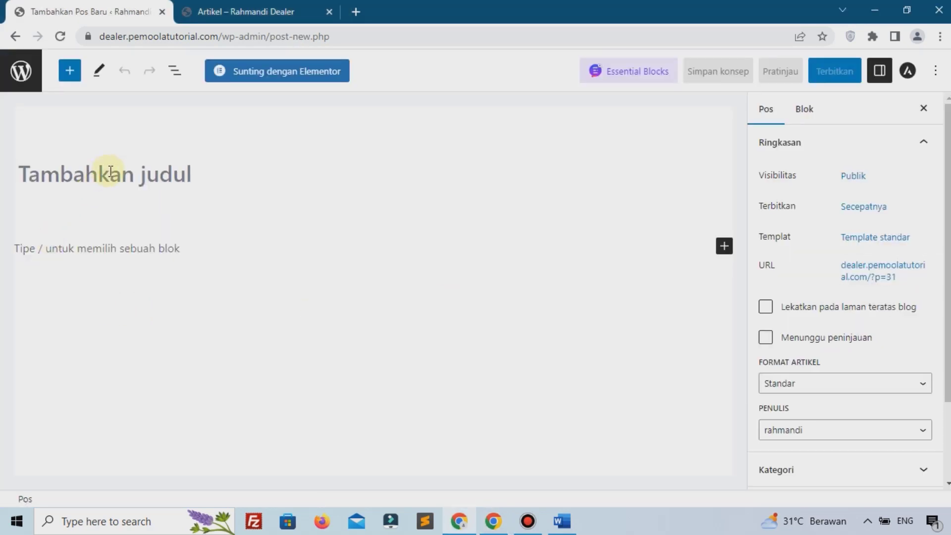
Step: Title the post 'Cara Merawat Mobil' and paste two Lorem ipsum paragraphs as its body
click(245, 178)
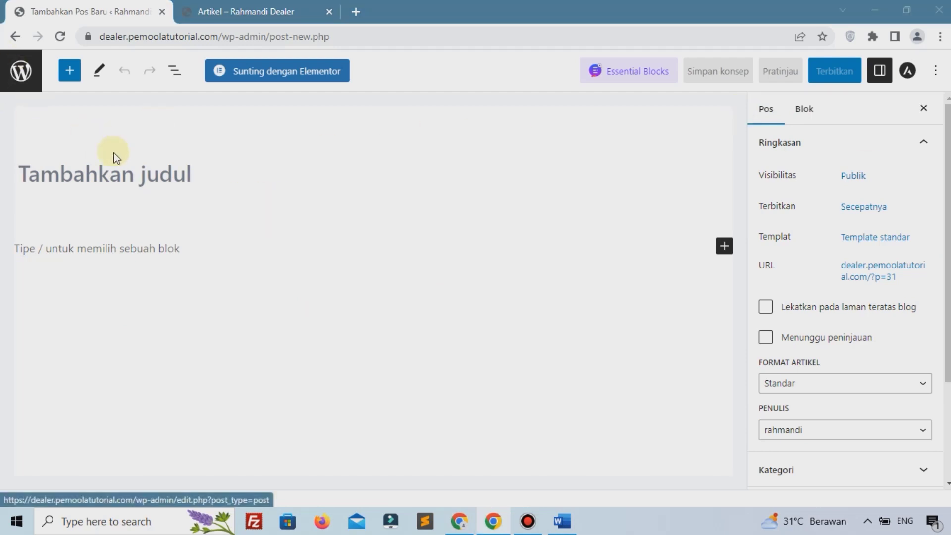
text(Ca)
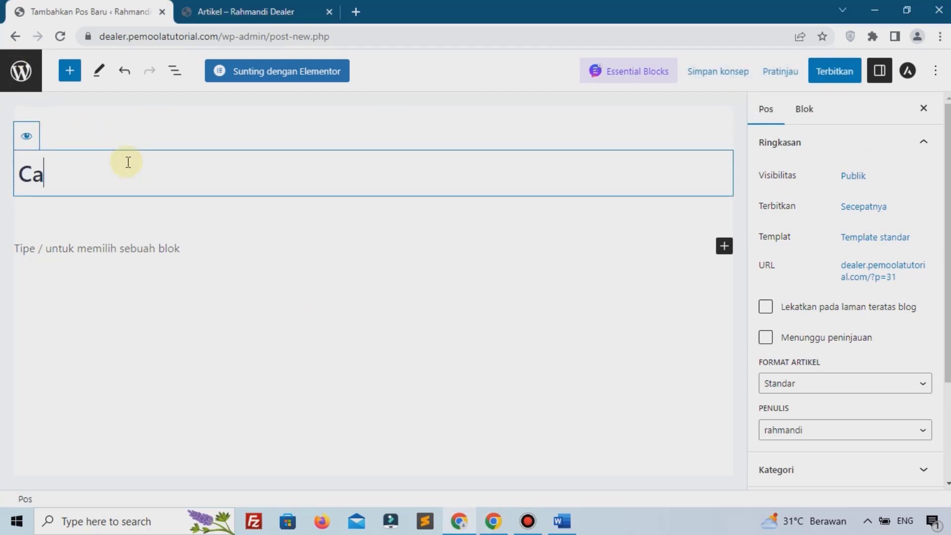
text(ra Merawat Mobil)
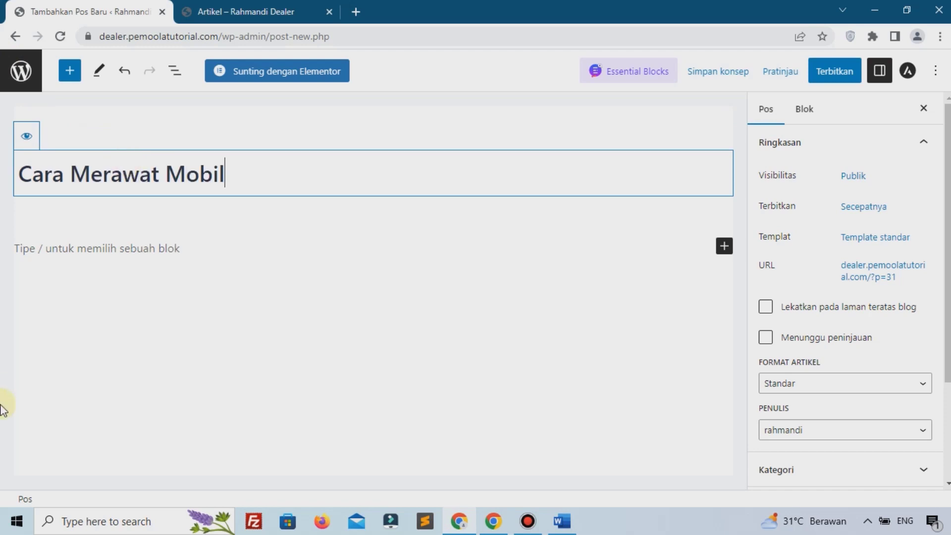
click(156, 237)
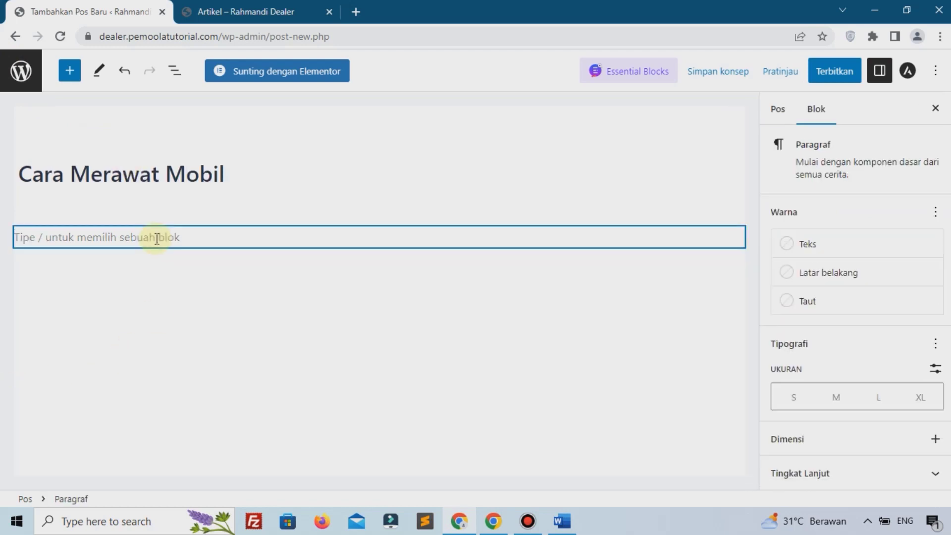
text(Lorem ipsum dolor sit amet, consectetur adipiscing elit, sed do eiusmod tempor incididunt ut labore et dolore magna aliqua. Tempor orci eu lobortis elementum. In fermentum et sollicitudin ac orci phasellus egestas tellus. Eleifend mi in nulla posuere sollicitudin aliquam. Ac feugiat sed lectus vestibulum. In dictum non consectetur a erat nam at. Elit scelerisque mauris pellentesque pulvinar pellentesque. Elementum nisi quis eleifend quam adipiscing vitae proin. Dictum fusce ut placerat orci nulla pellentesque dignissim enim sit. Fermentum odio eu feugiat pretium nibh ipsum consequat nisl. Dis parturient montes nascetur ridiculus. Faucibus a pellentesque sit amet porttitor. Nec nam aliquam sem et. Venenatis a condimentum vitae sapien pellentesque. Viverra accumsan in nisl nisi. In hendrerit gravida rutrum quisque. Diam vulputate ut pharetra sit amet aliquam. Ornare aenean euismod elementum nisi. Et netus et malesuada fames ac turpis egestas sed. Urna molestie at elementum eu facilisis sed odio morbi quis. Curabitur gravida arcu ac tortor dignissim convallis. Dictum fusce ut placerat orci nulla pellentesque. Mauris commodo quis imperdiet massa tincidunt. Bibendum ut tristique et egestas. Sed turpis tincidunt id aliquet risus feugiat in. Bibendum neque egestas congue quisque.)
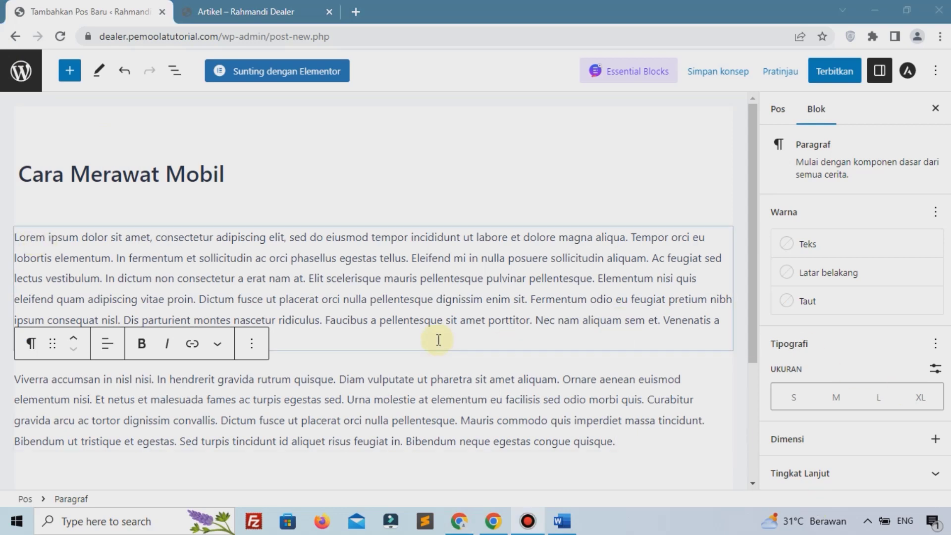
Step: Check the two pasted paragraphs, then expand Gambar andalan in the post settings
click(281, 316)
click(423, 380)
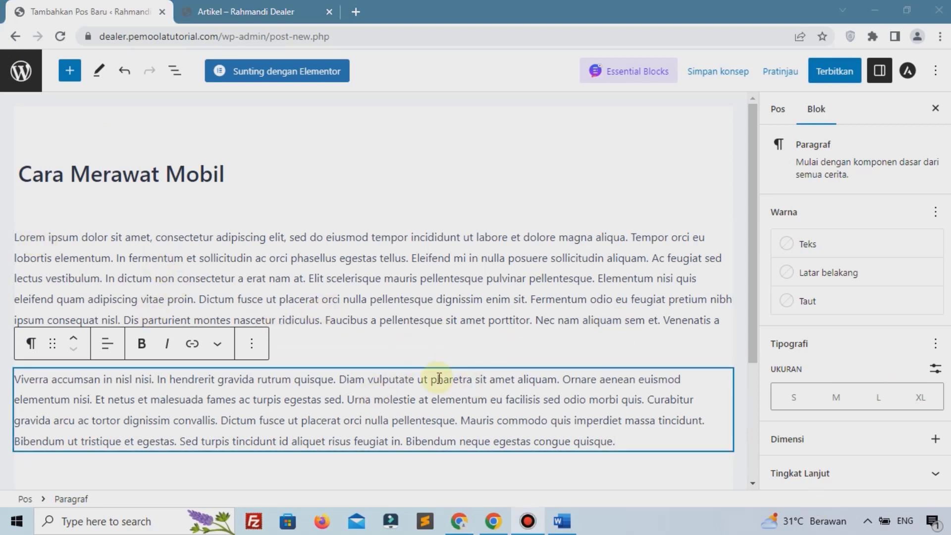
scroll(439, 379, down, 4)
click(445, 163)
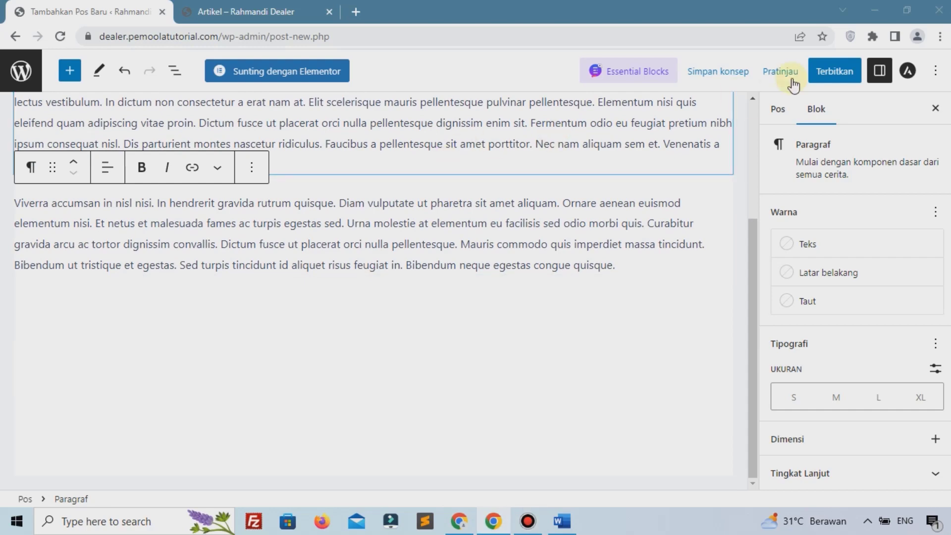
click(783, 112)
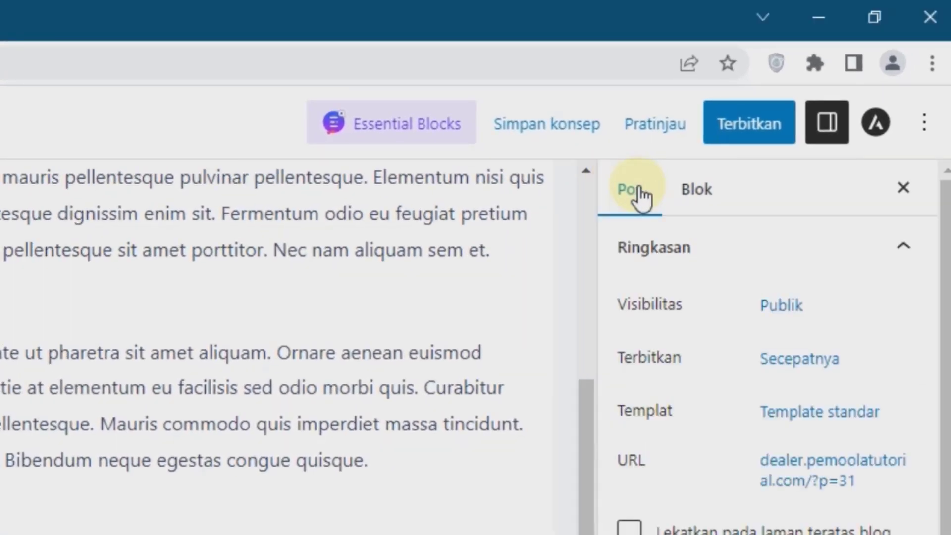
scroll(723, 532, down, 4)
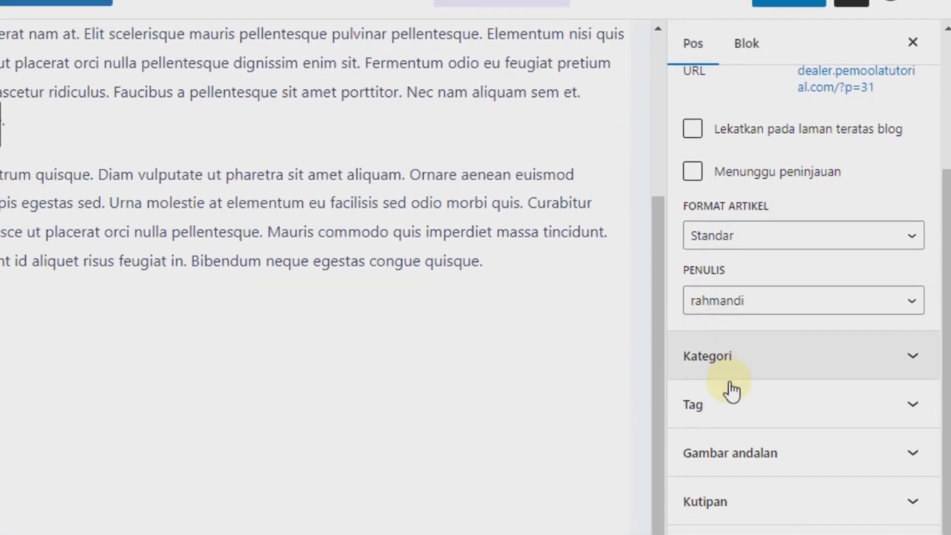
click(727, 468)
Step: Upload car-race-g355856721_1920.jpg and set it as the post's featured image
scroll(730, 396, down, 1)
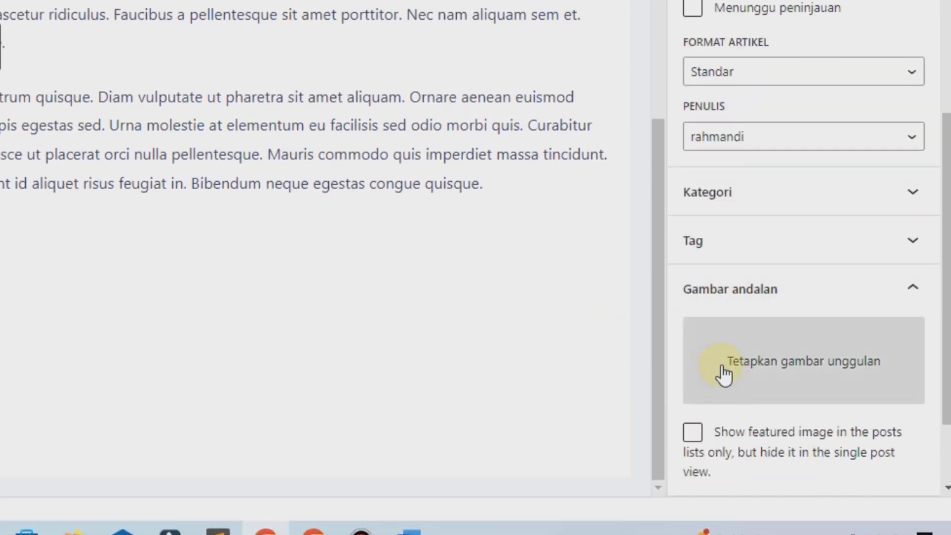
click(806, 358)
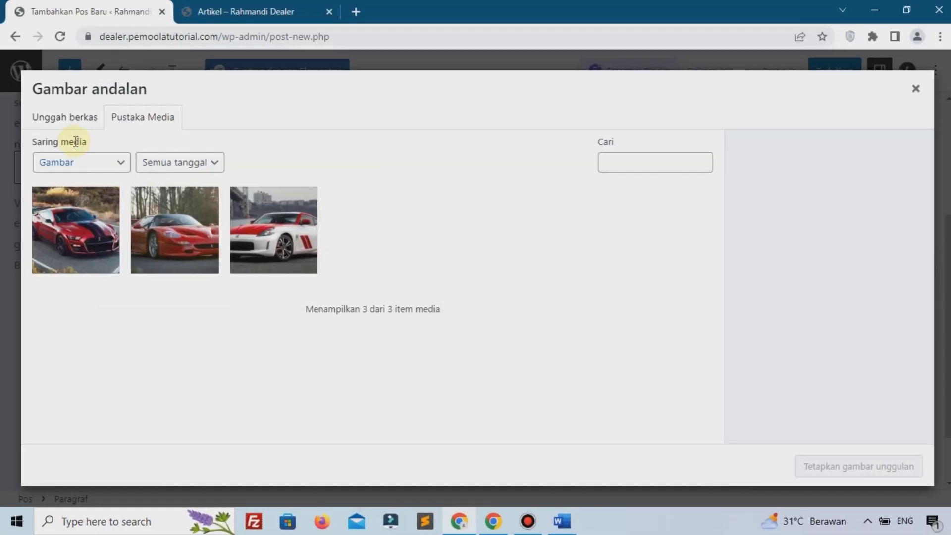
click(62, 121)
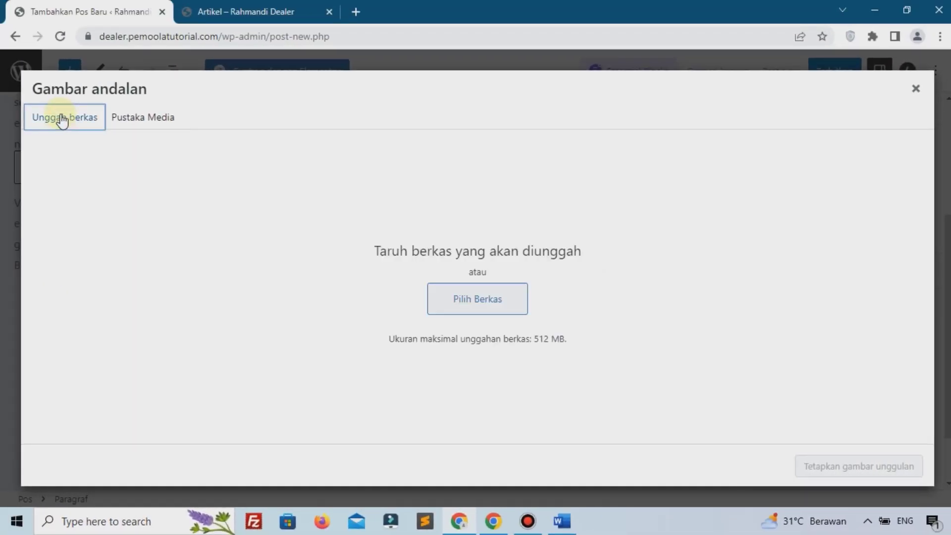
click(471, 296)
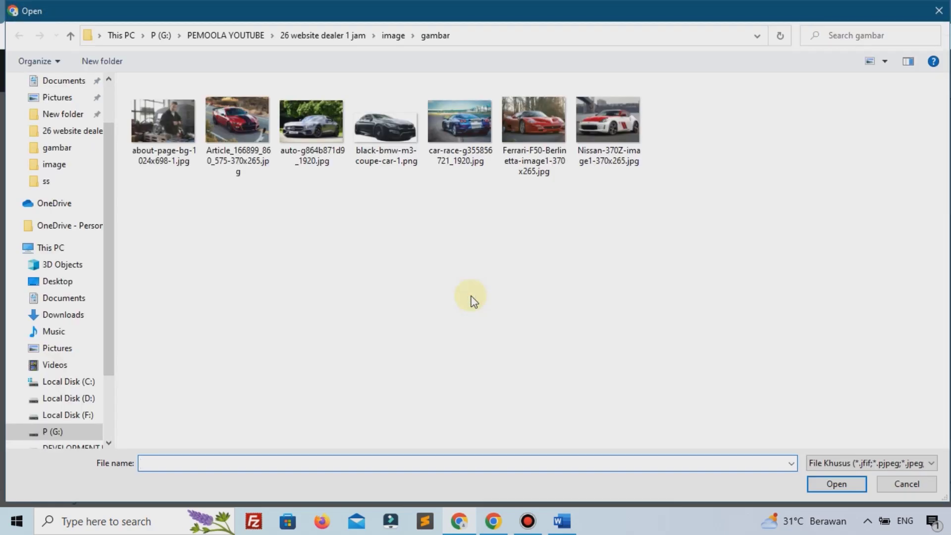
click(465, 151)
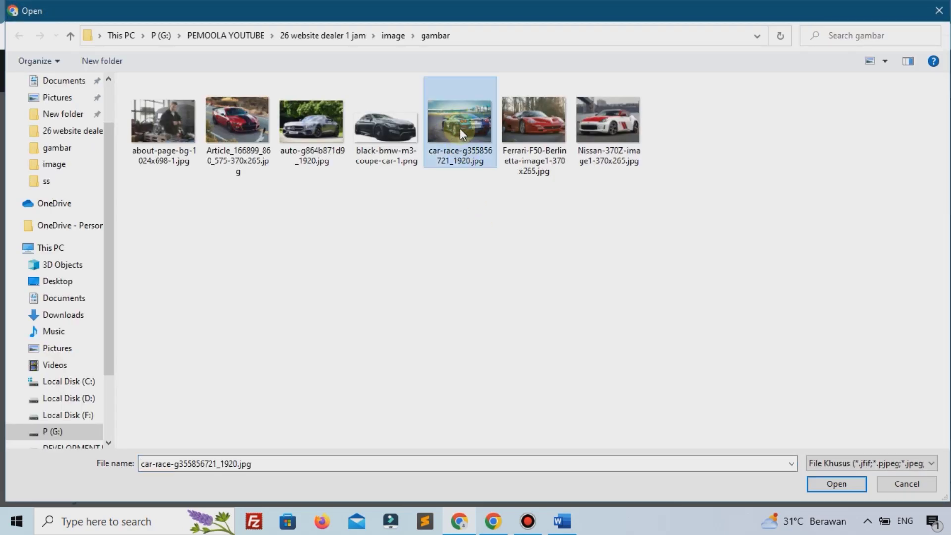
click(826, 488)
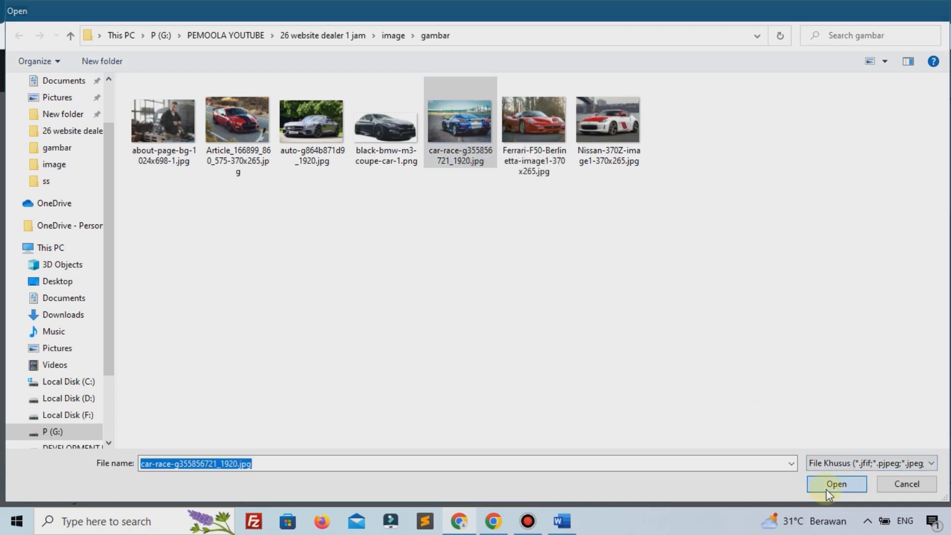
click(864, 465)
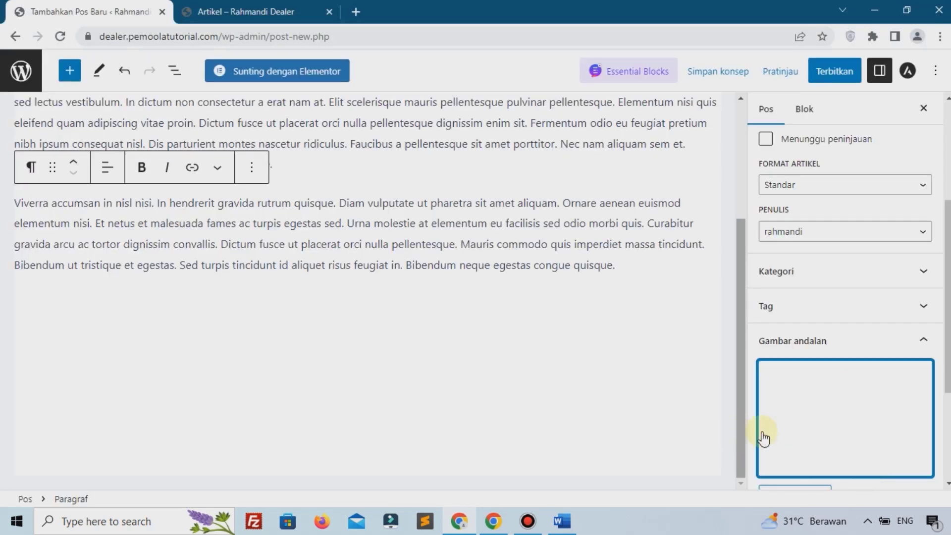
Step: Publish the post, view it on the live Artikel page, and go to the Posts list
click(841, 77)
click(812, 70)
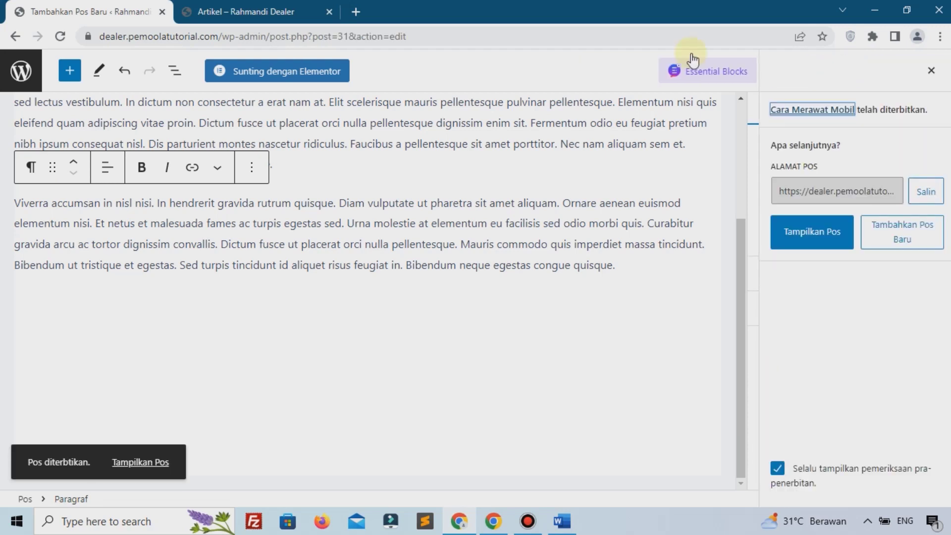
click(257, 11)
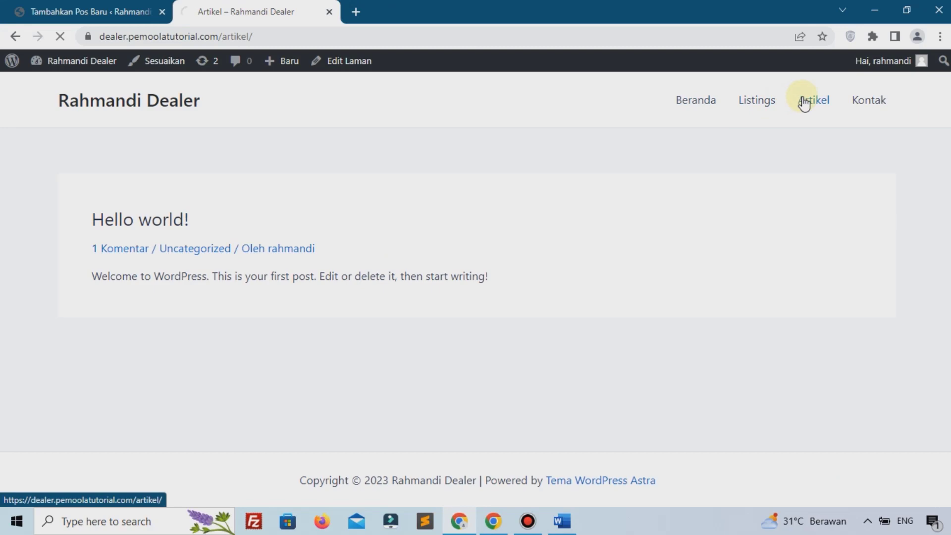
scroll(293, 218, down, 10)
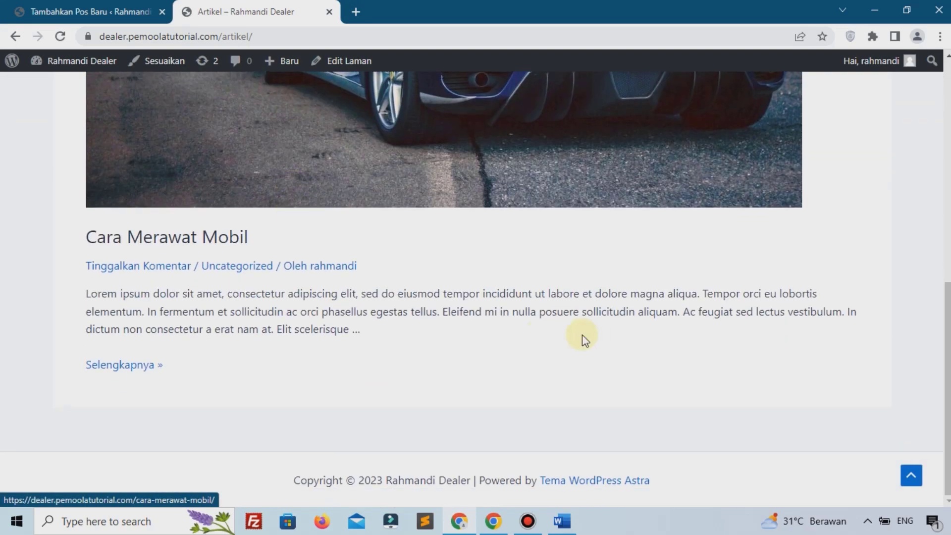
click(84, 12)
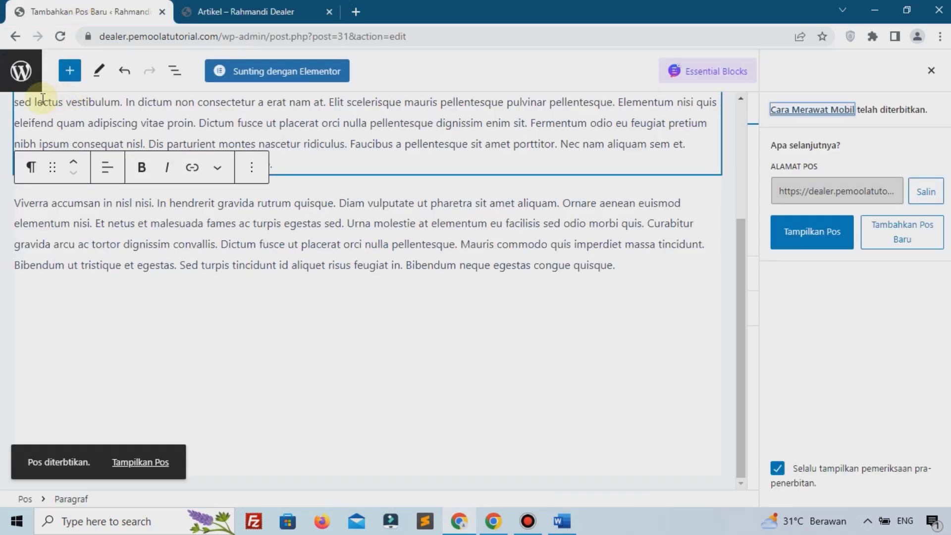
click(25, 74)
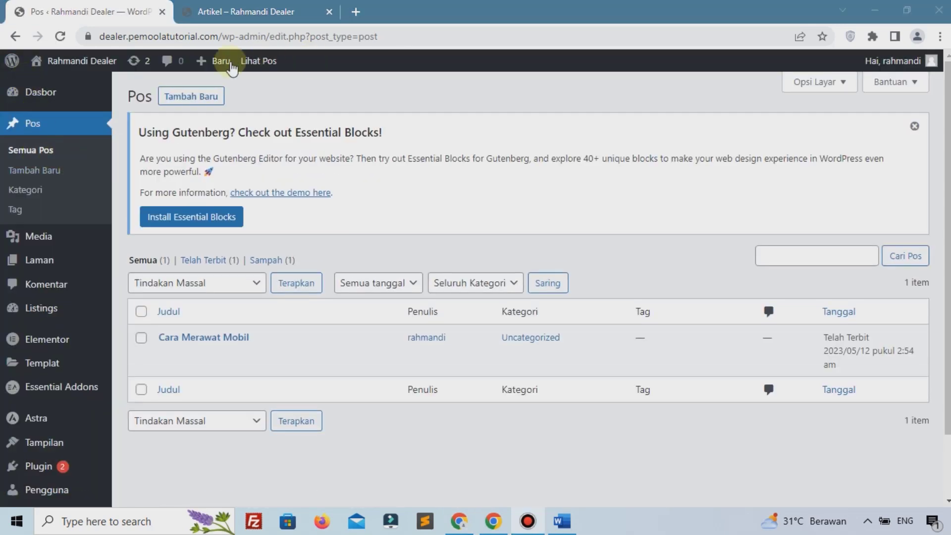
Step: Start a new post titled 'Mobil Murah' and paste two placeholder paragraphs as its body
click(214, 100)
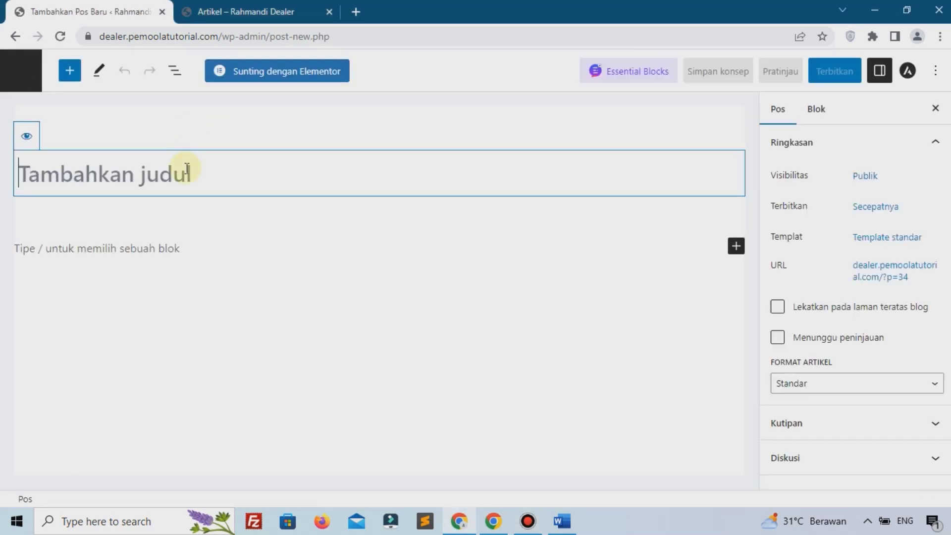
text(Mobil)
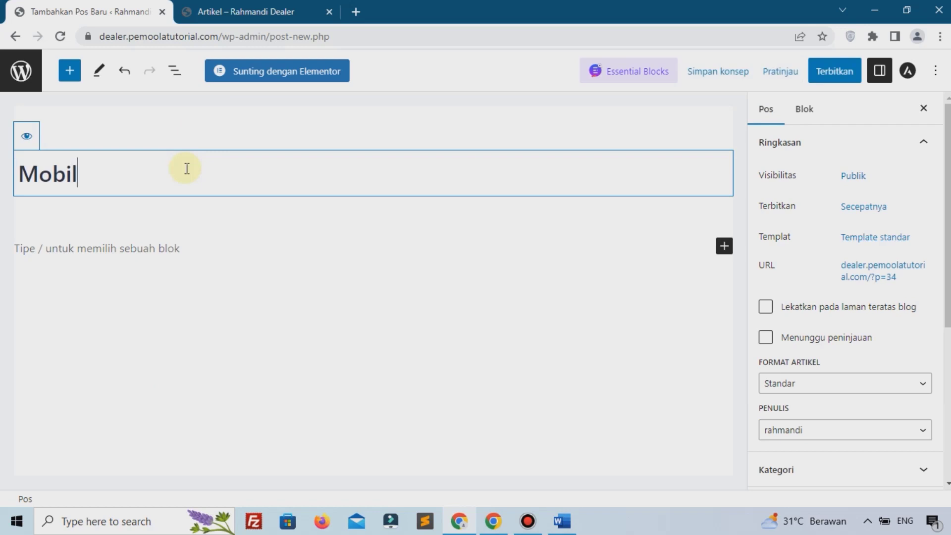
text( Murah)
click(149, 252)
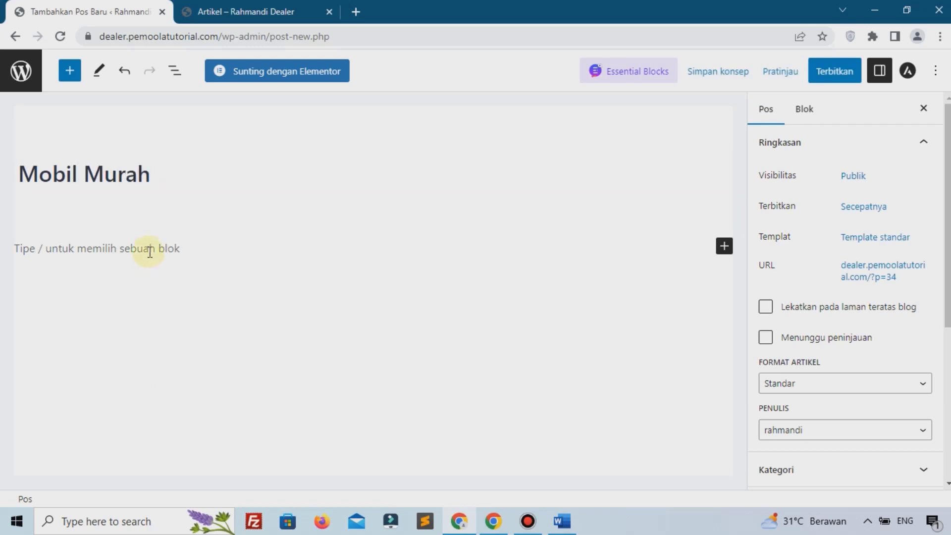
key(ctrl+v)
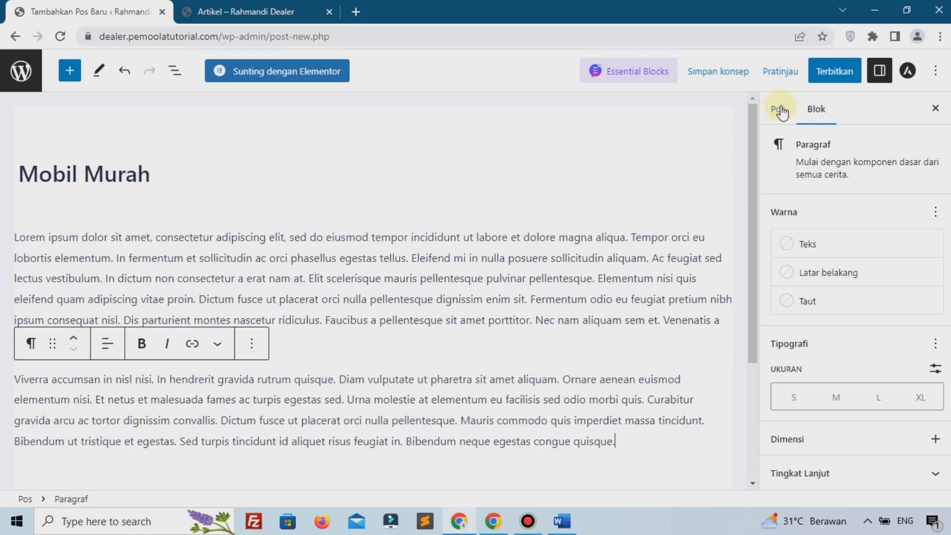
Step: Upload the grey sports car photo auto-g864b871d9_1920.jpg as the post's featured image
click(779, 109)
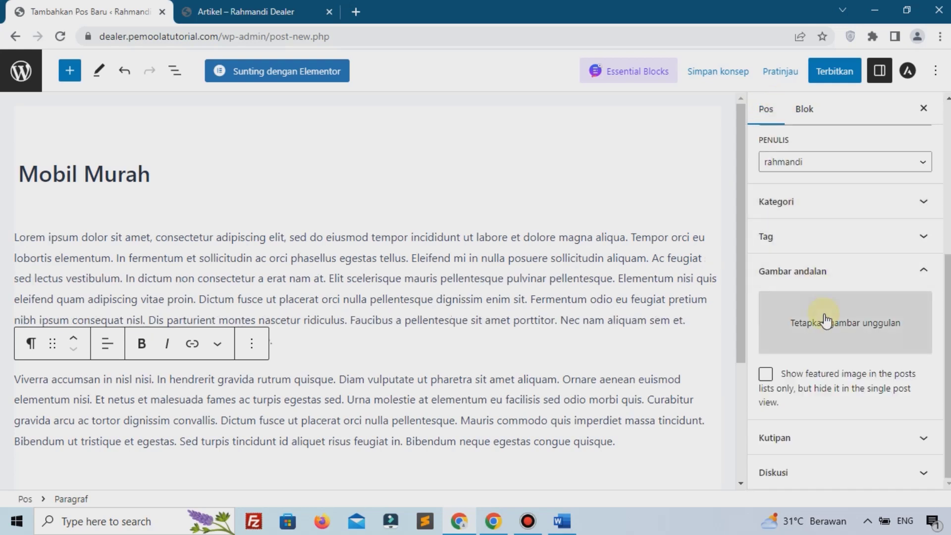
click(826, 317)
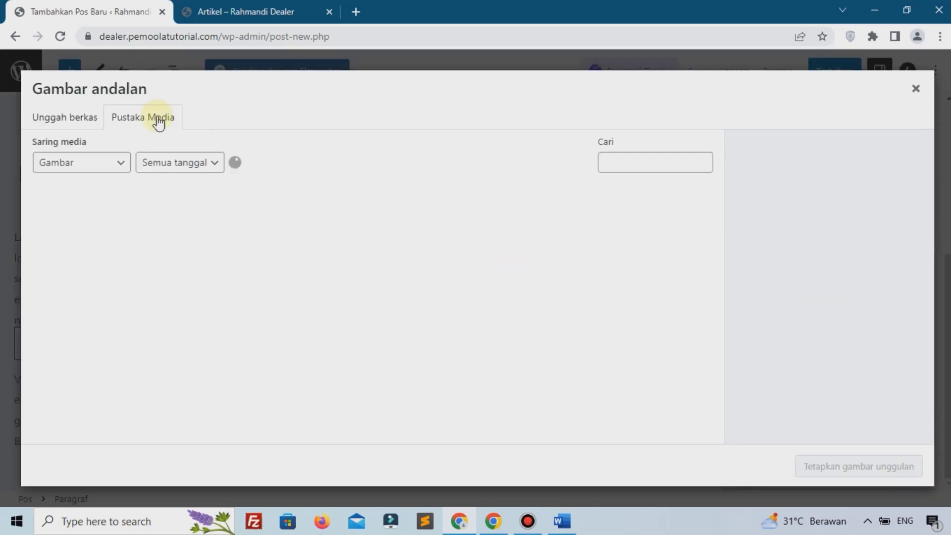
click(42, 117)
click(480, 298)
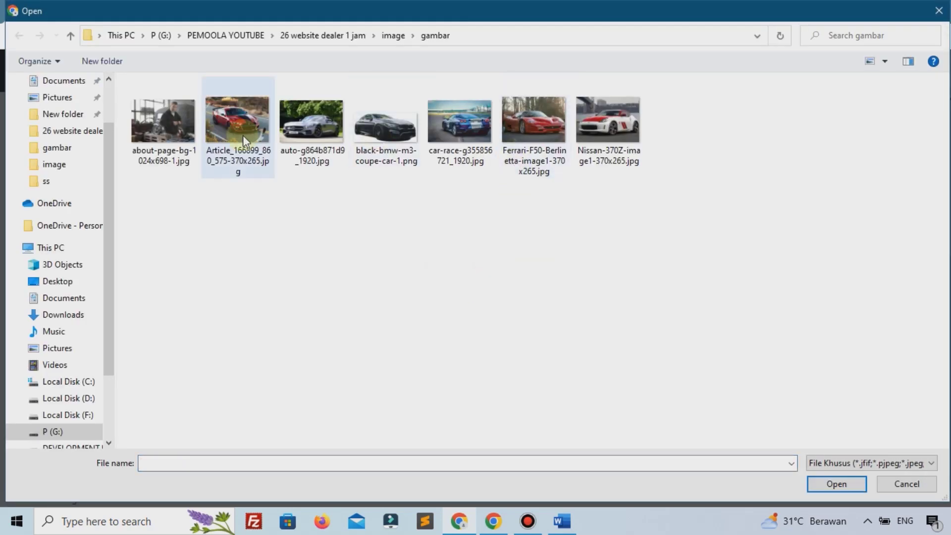
click(311, 122)
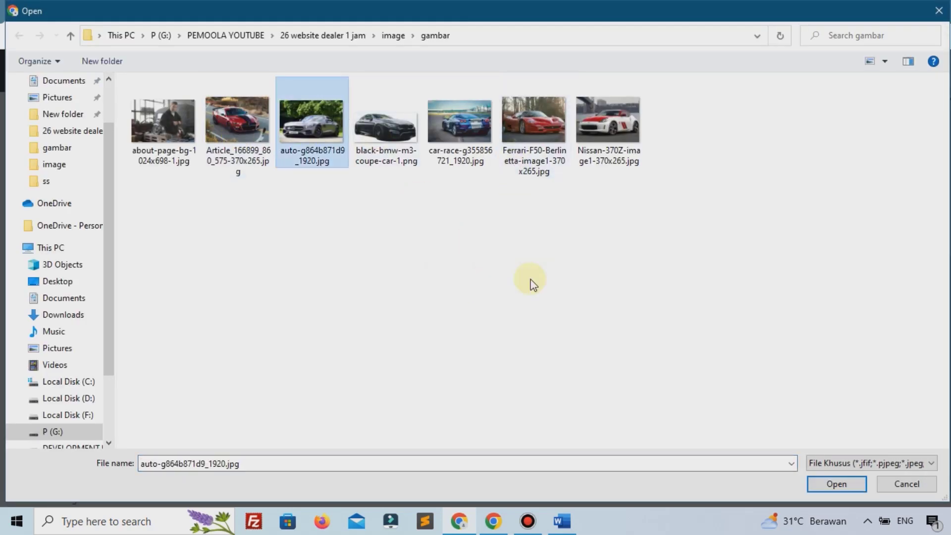
click(832, 483)
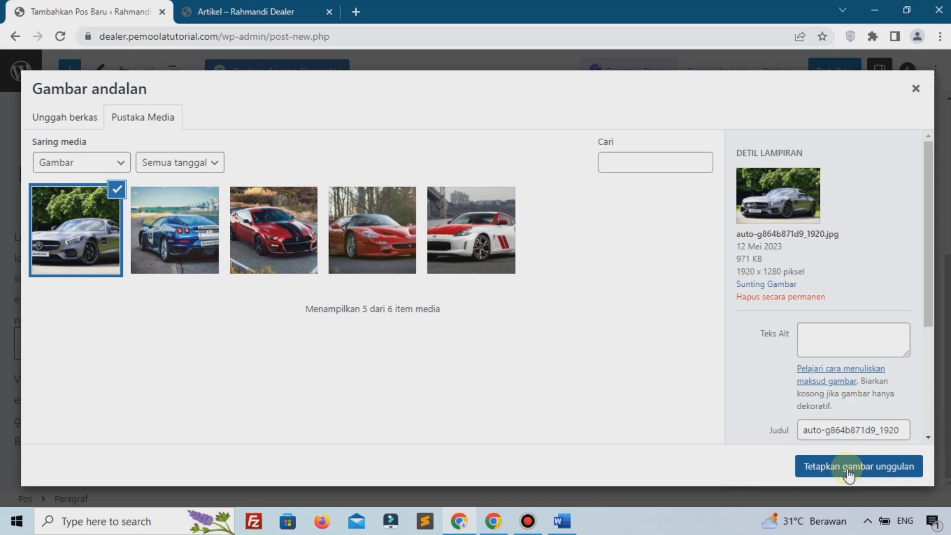
click(849, 466)
Step: Publish the Mobil Murah post and return to the Posts list
click(834, 70)
click(830, 69)
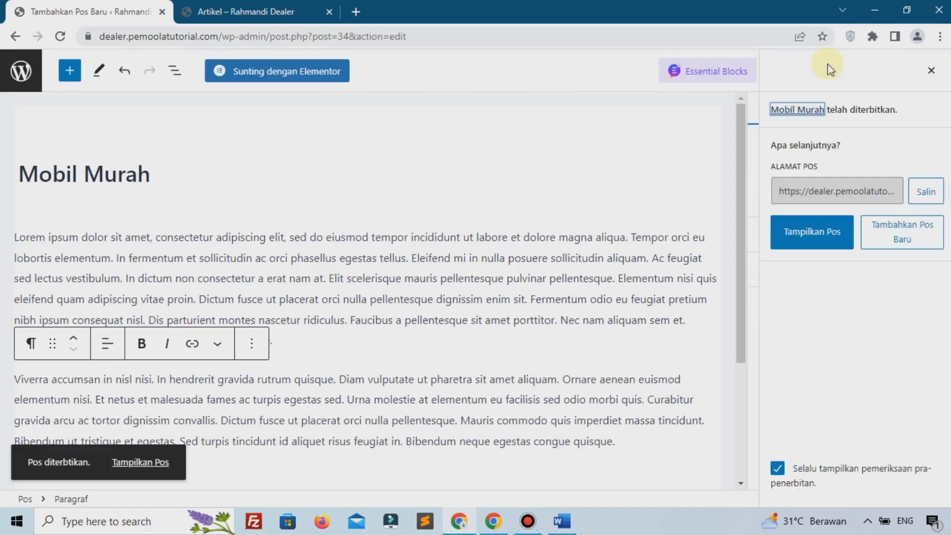
click(31, 71)
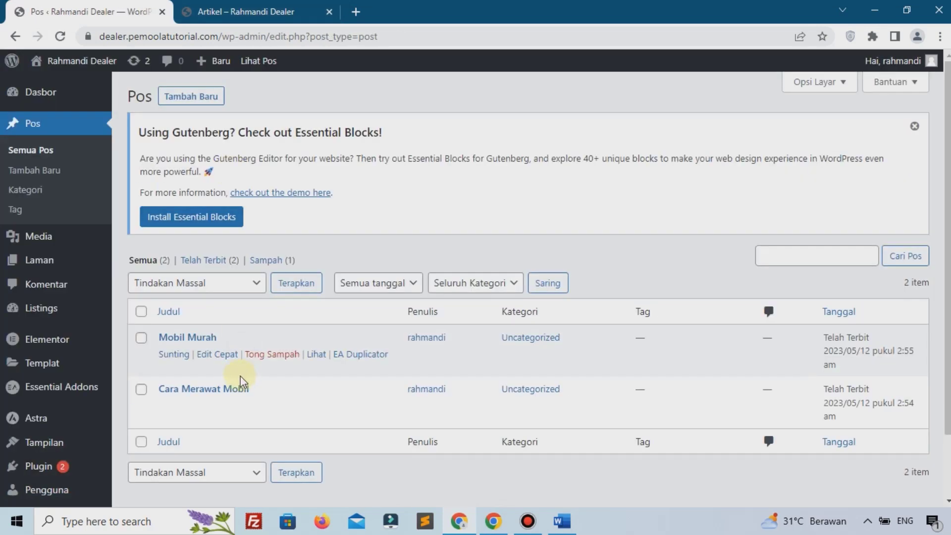
click(237, 12)
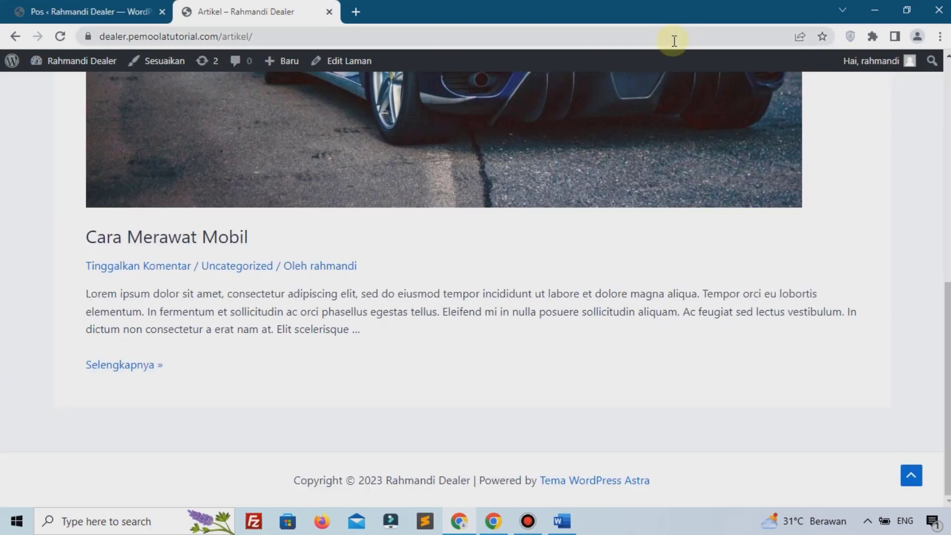
click(61, 39)
scroll(716, 195, up, 15)
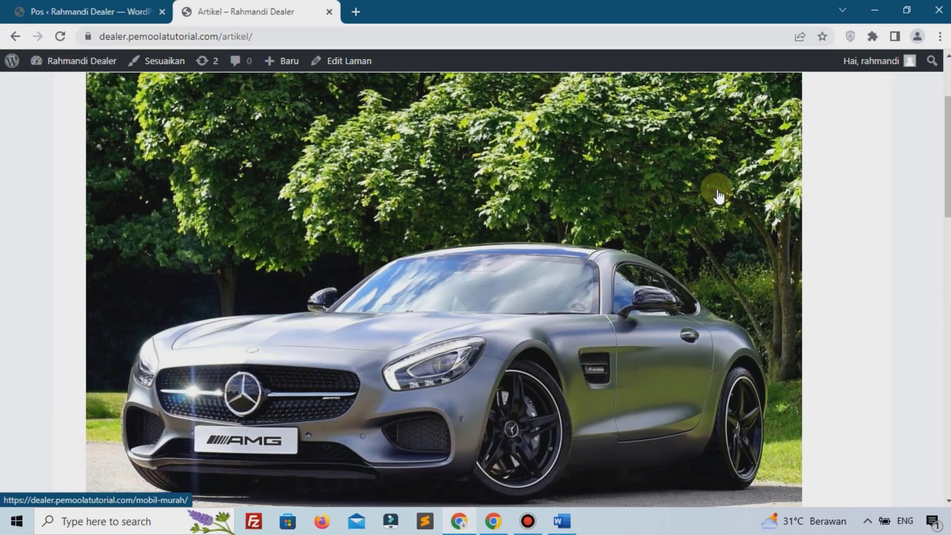
scroll(407, 328, down, 15)
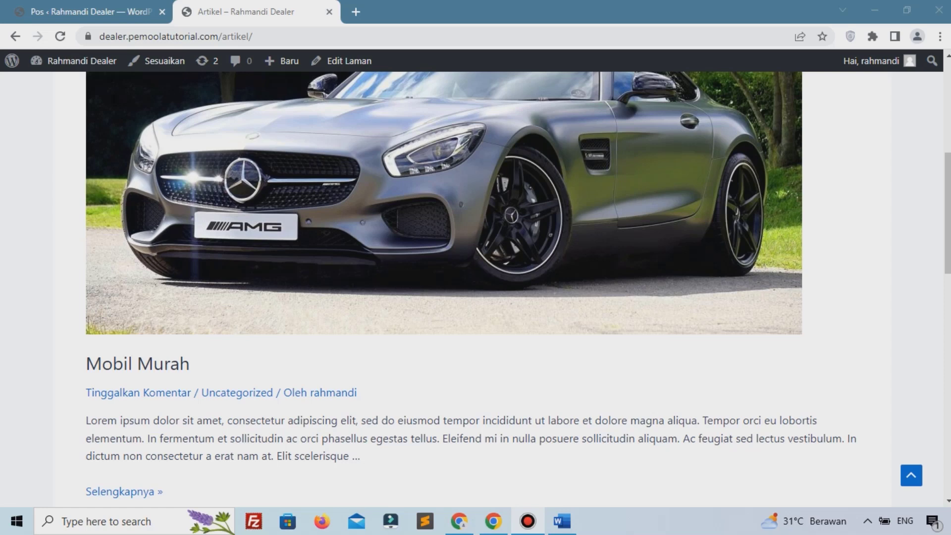
scroll(632, 309, up, 7)
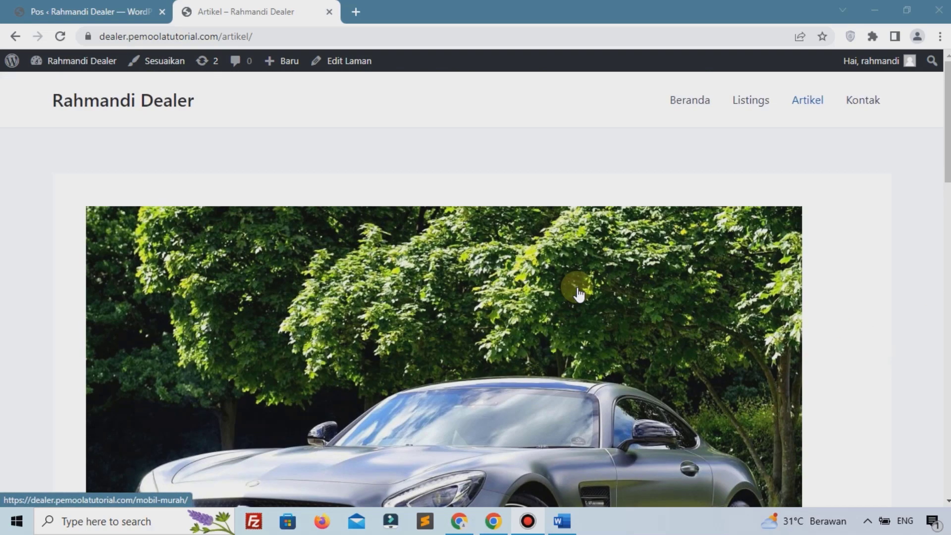
click(679, 103)
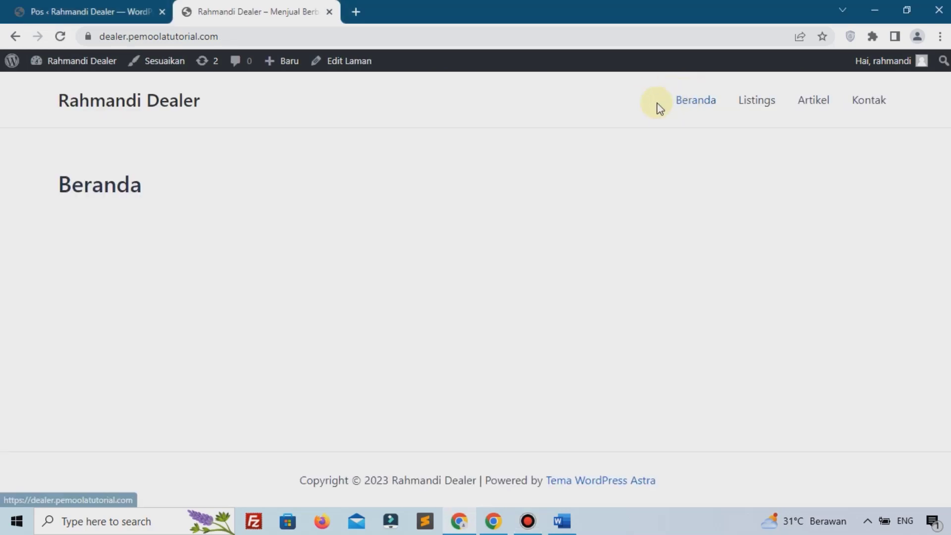
click(20, 7)
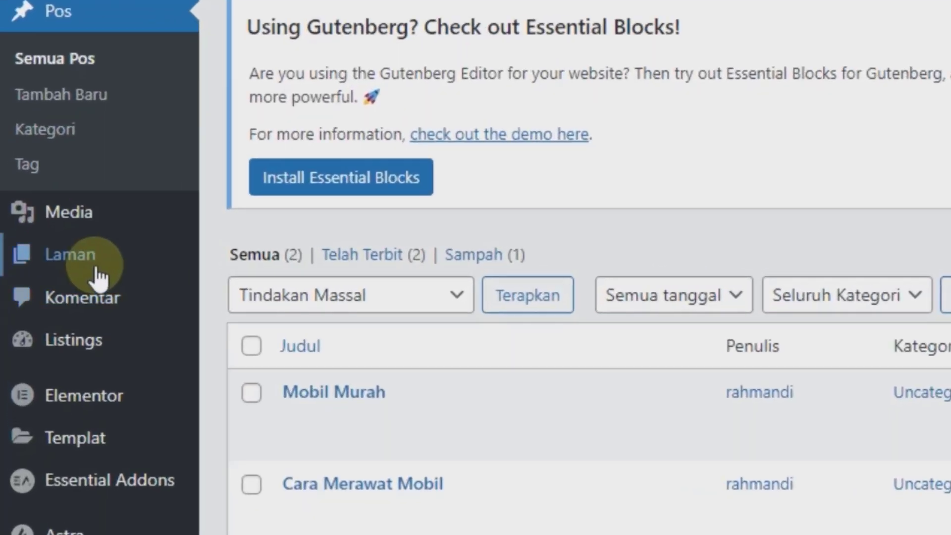
Step: Open Beranda from Semua Laman in Elementor and dismiss the AI and What's New dialogs
mouse_move(64, 262)
click(243, 271)
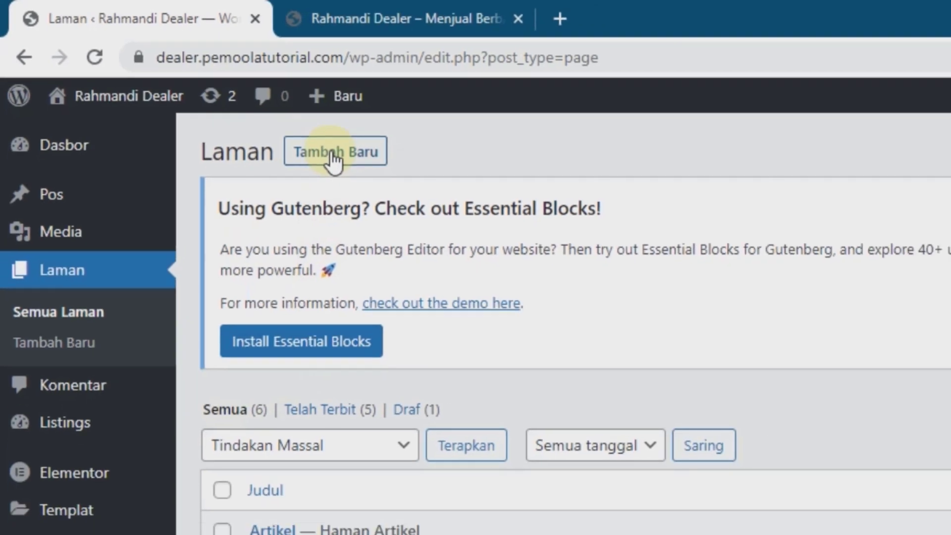
scroll(281, 300, down, 5)
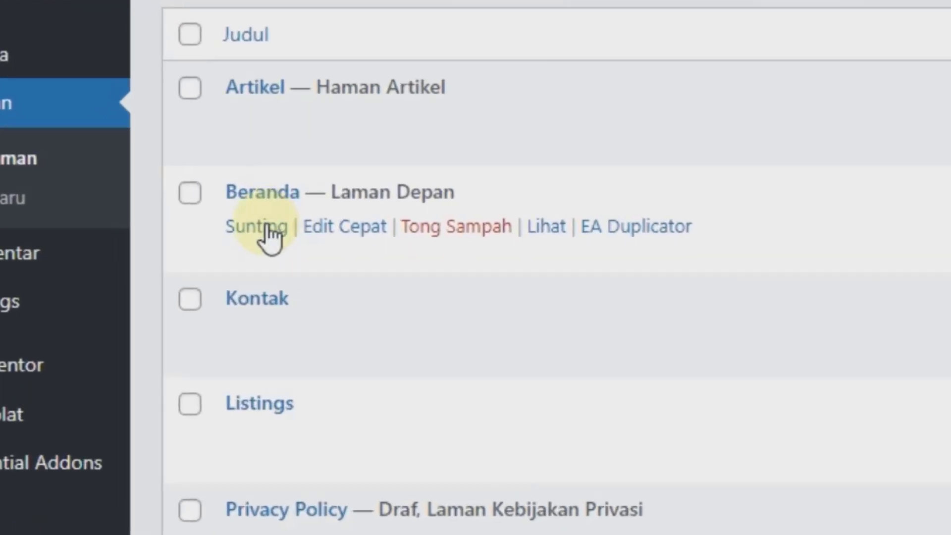
click(267, 227)
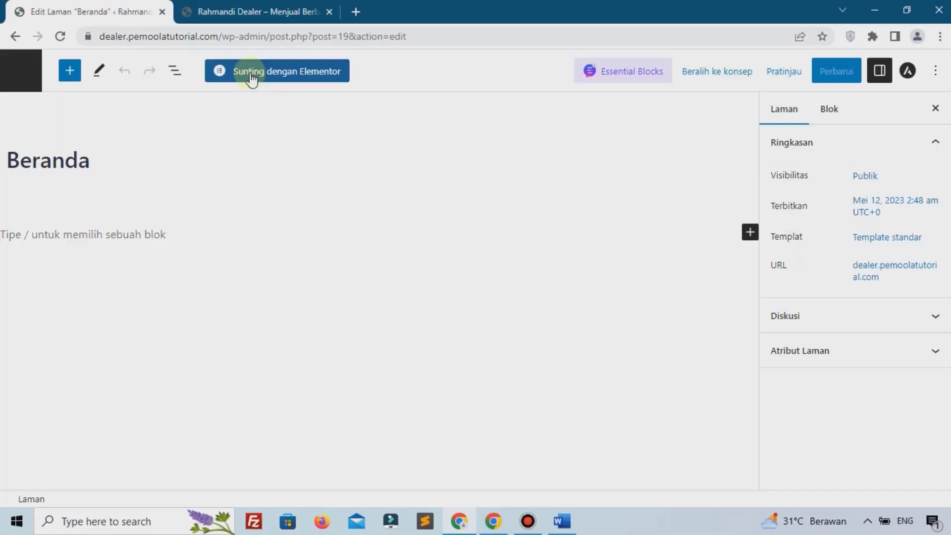
click(252, 75)
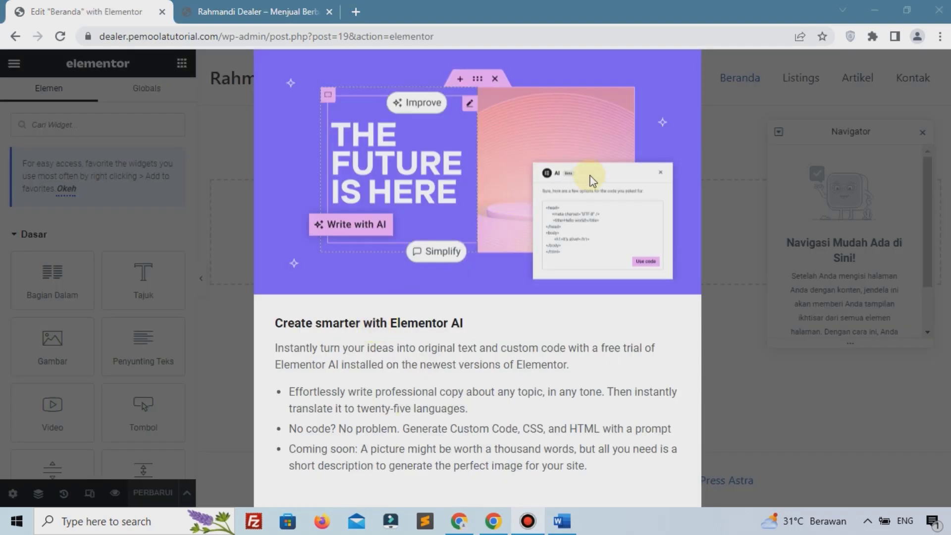
key(ctrl+minus)
key(ctrl+minus)
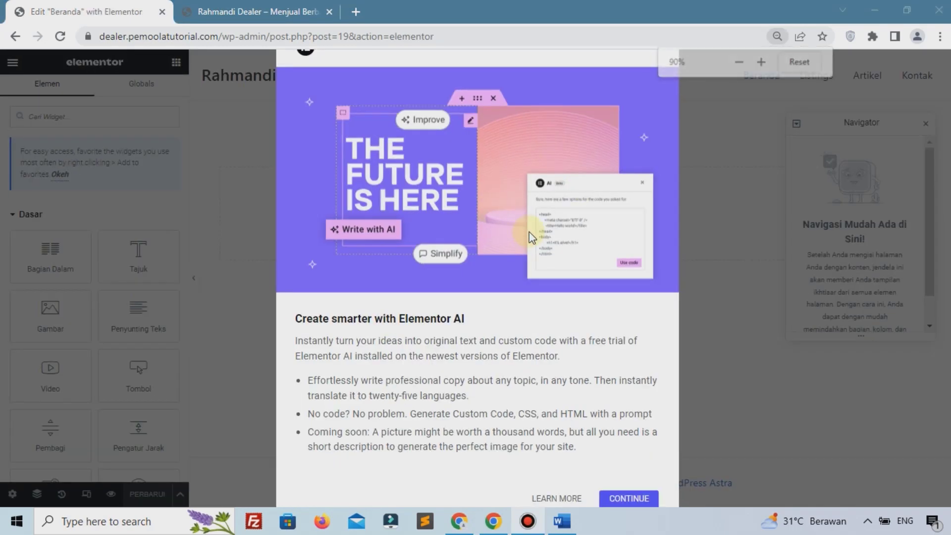
click(635, 74)
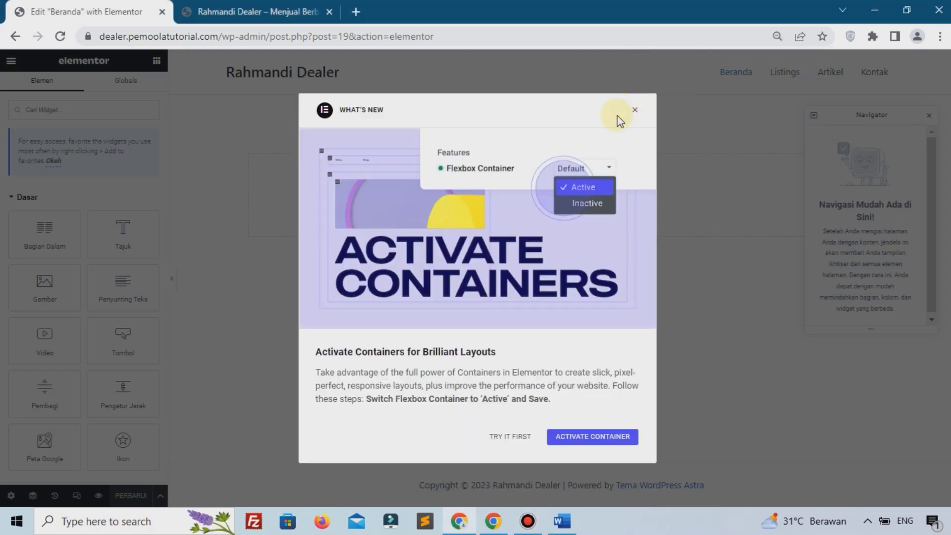
click(634, 113)
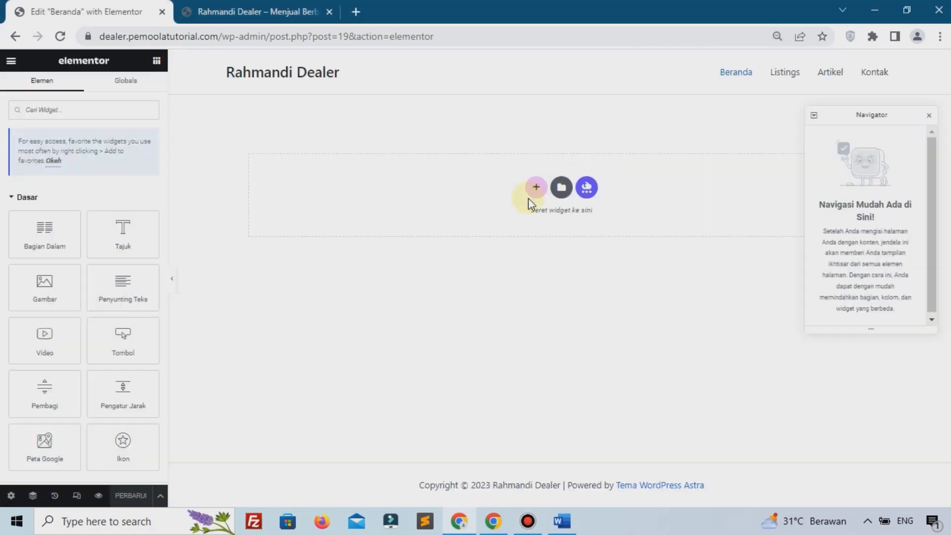
key(ctrl+0)
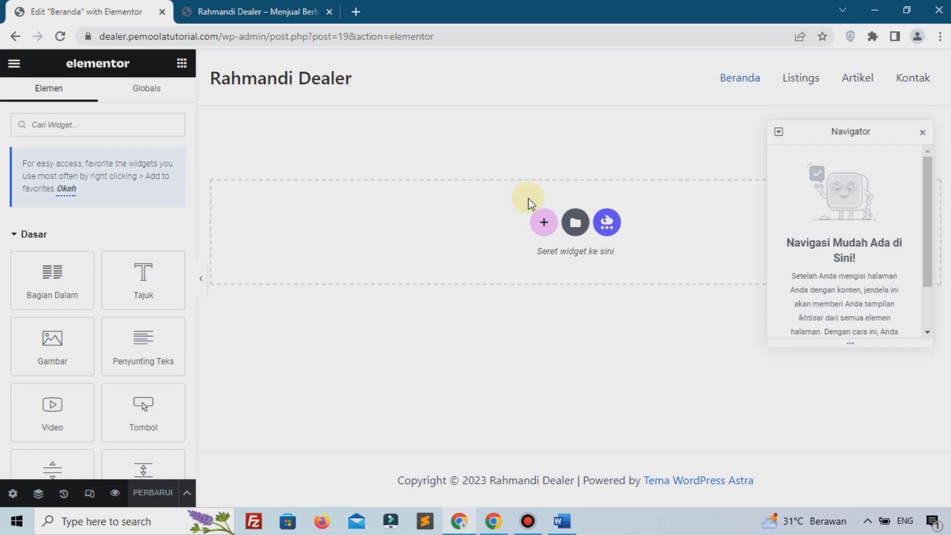
Step: Add a two-column section to the homepage and set its height to fit the screen
click(542, 224)
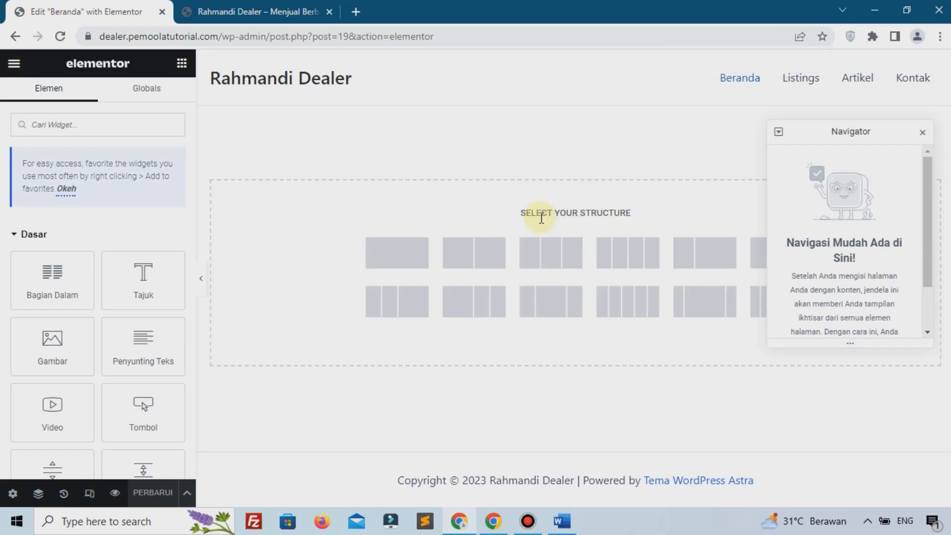
click(474, 252)
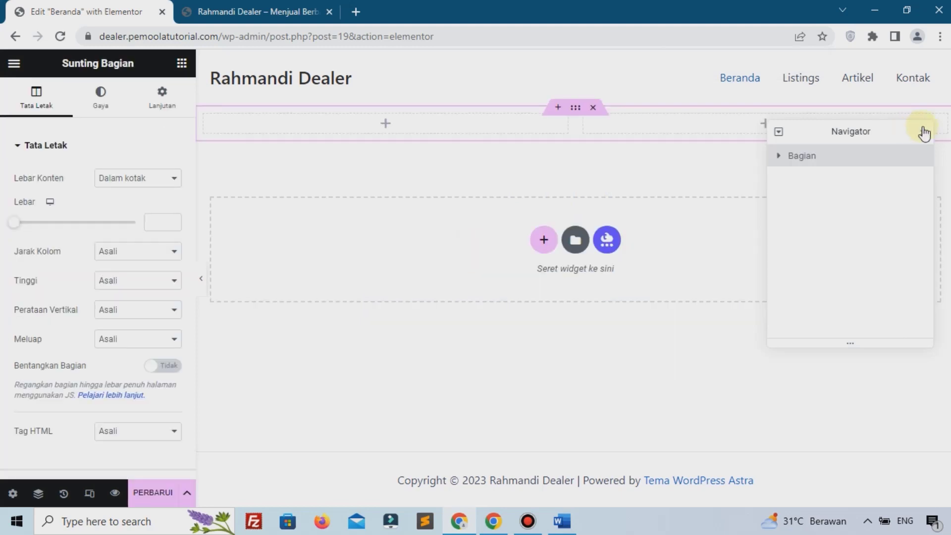
click(924, 133)
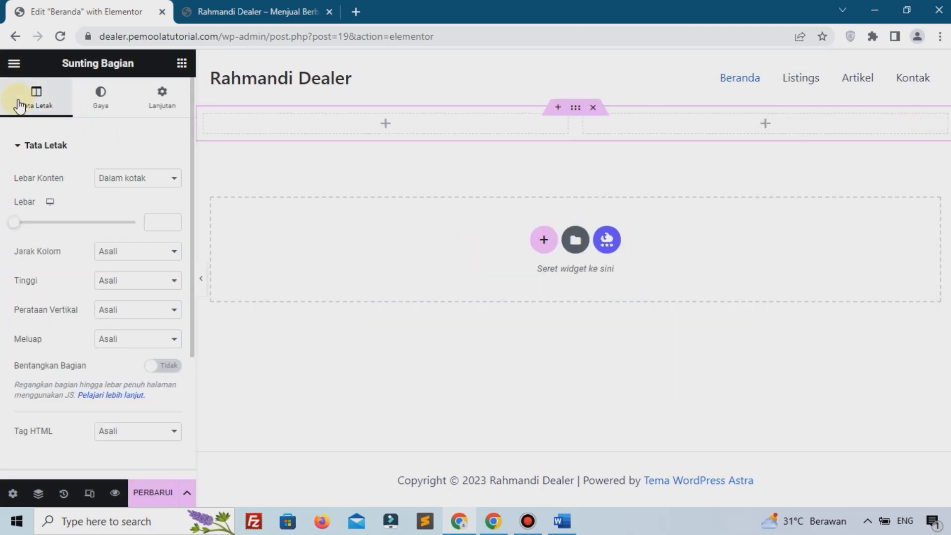
click(141, 280)
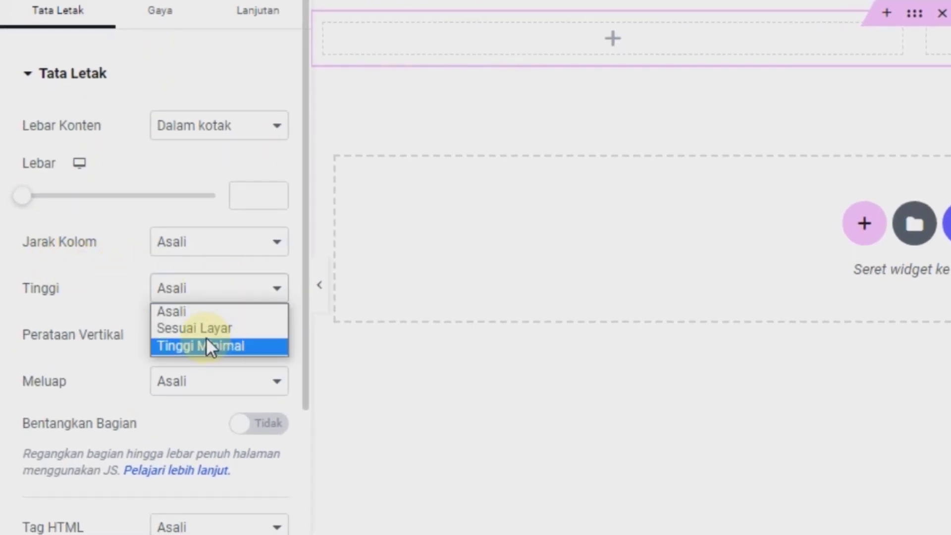
click(204, 329)
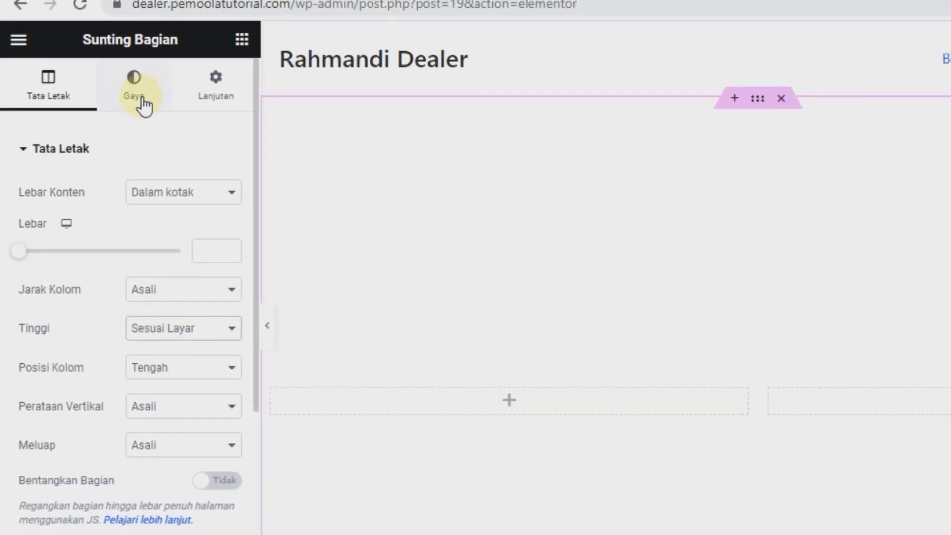
Step: Give the section a classic light grey background colour
click(144, 104)
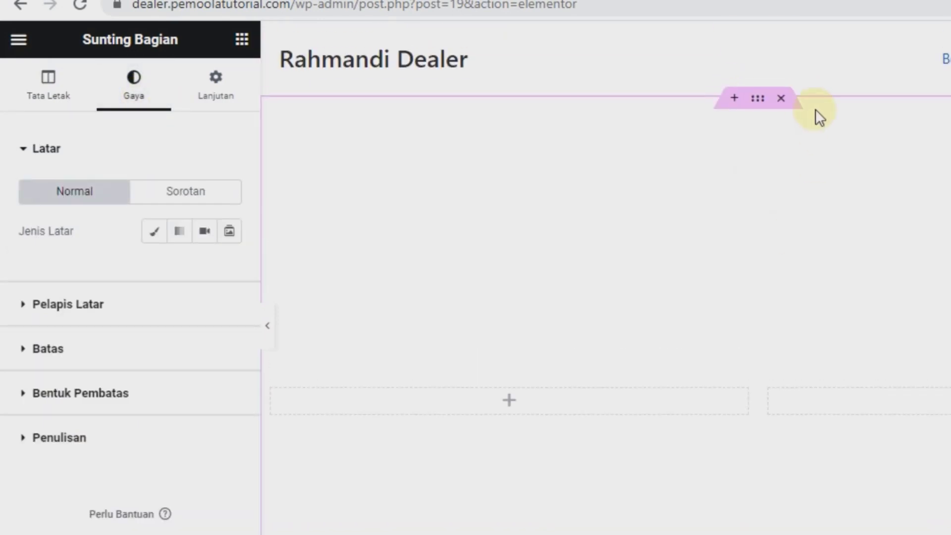
click(154, 231)
click(229, 272)
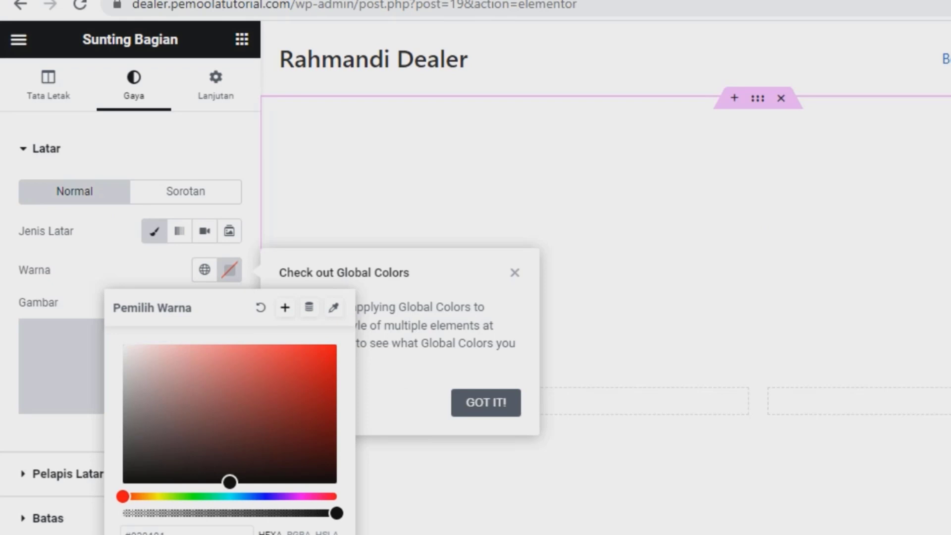
click(227, 531)
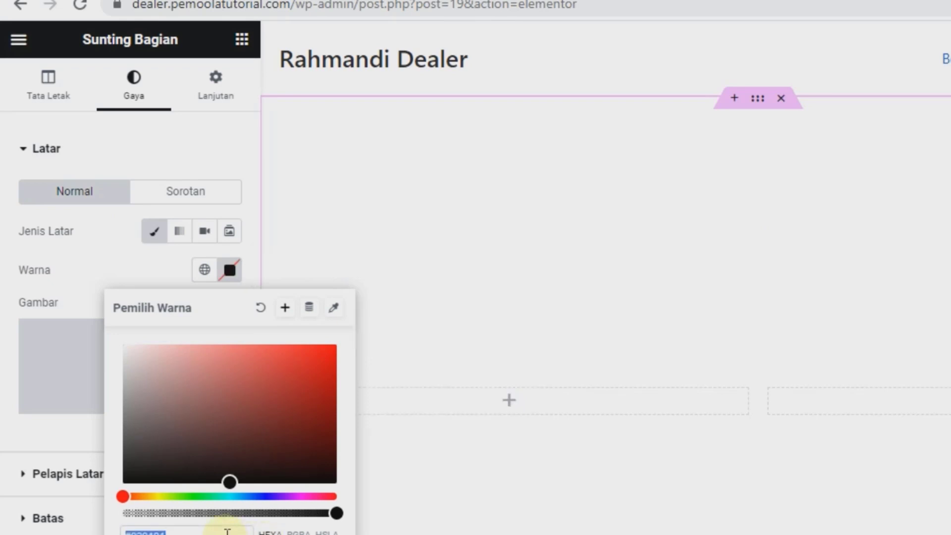
text(#E5E5E0)
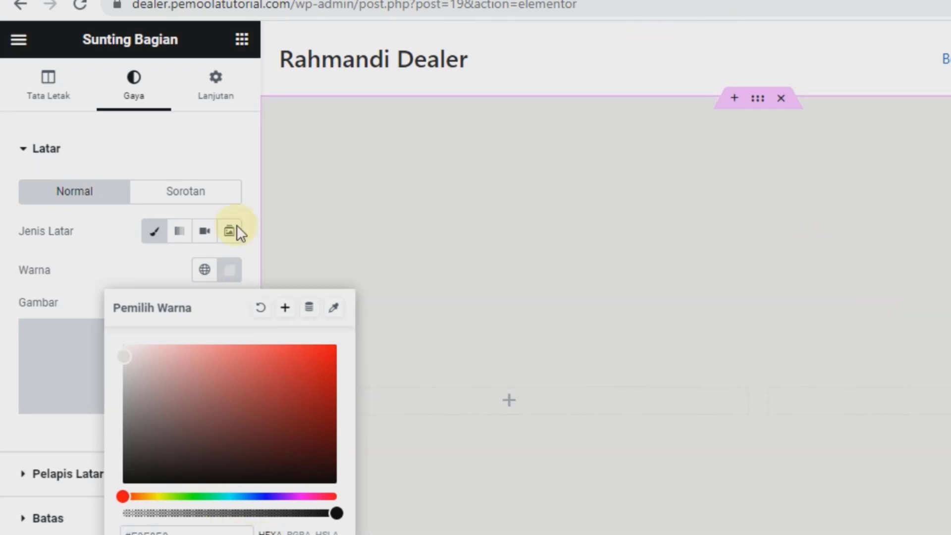
click(69, 239)
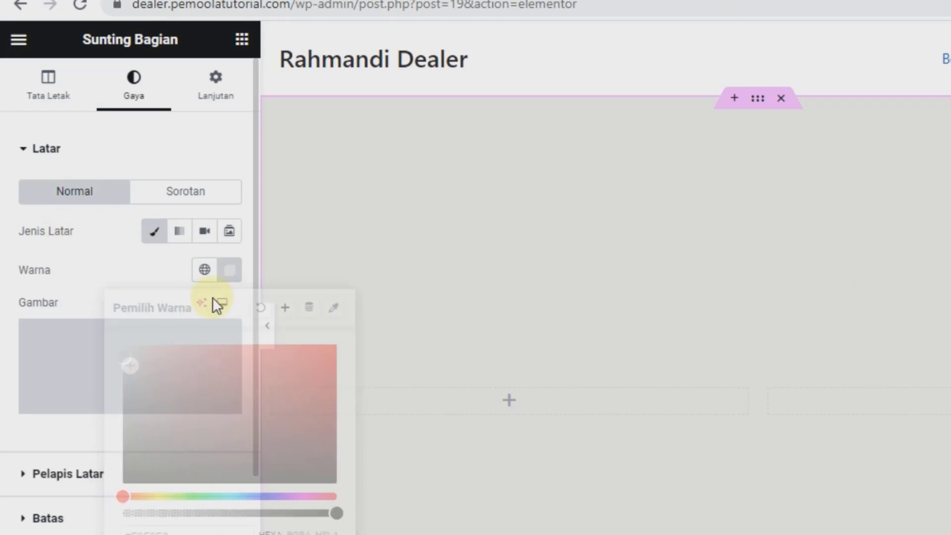
click(508, 401)
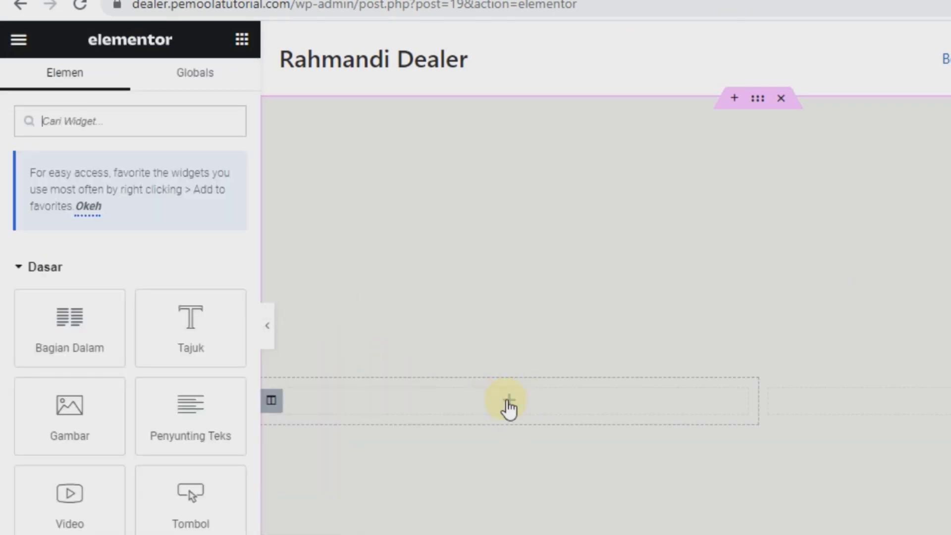
Step: Add a heading widget to the left column reading 'Cari Mobil Impian Kamu'
scroll(607, 267, down, 2)
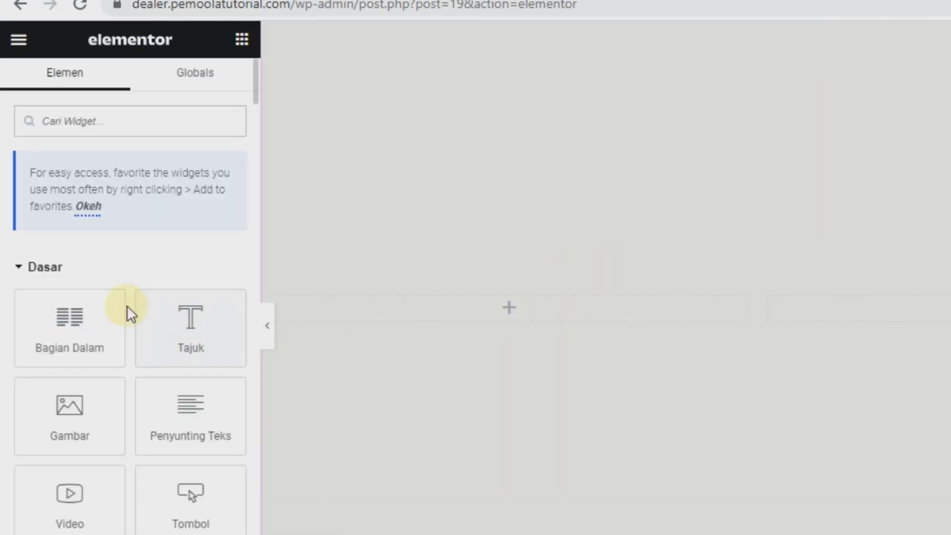
scroll(127, 305, down, 10)
scroll(114, 340, up, 10)
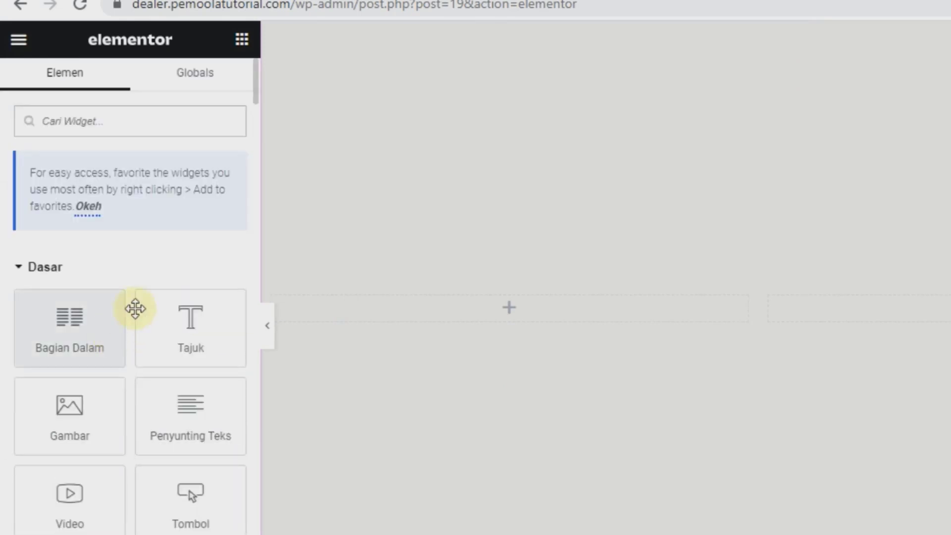
drag(189, 325, 412, 305)
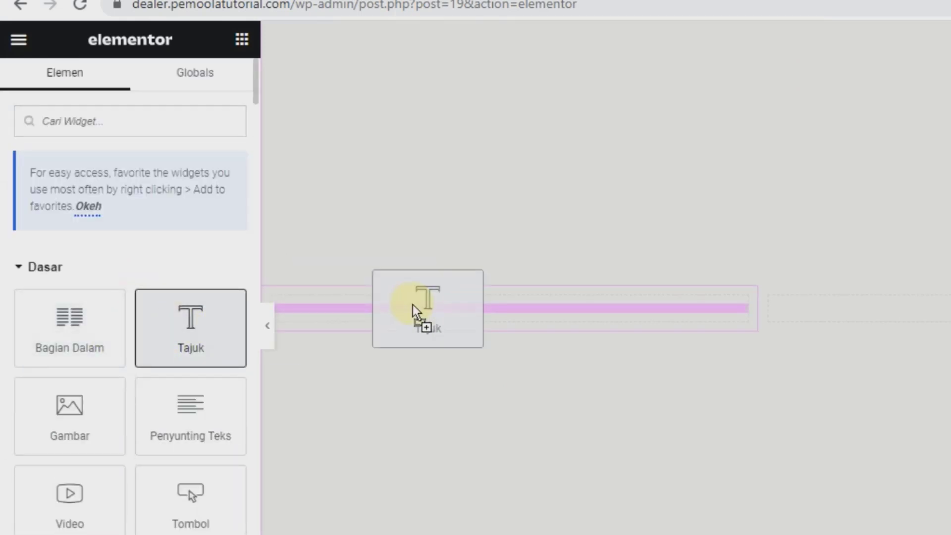
drag(412, 303, 412, 303)
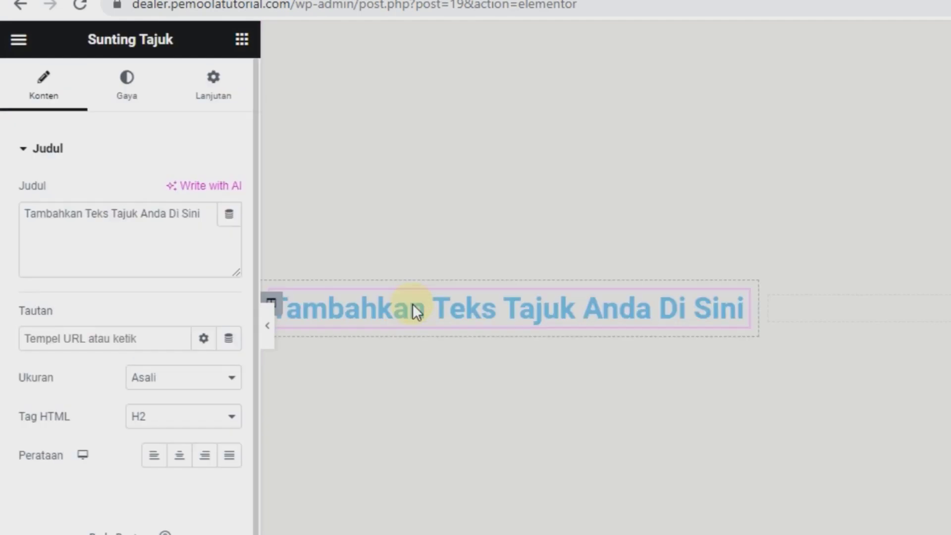
click(118, 266)
key(ctrl+a)
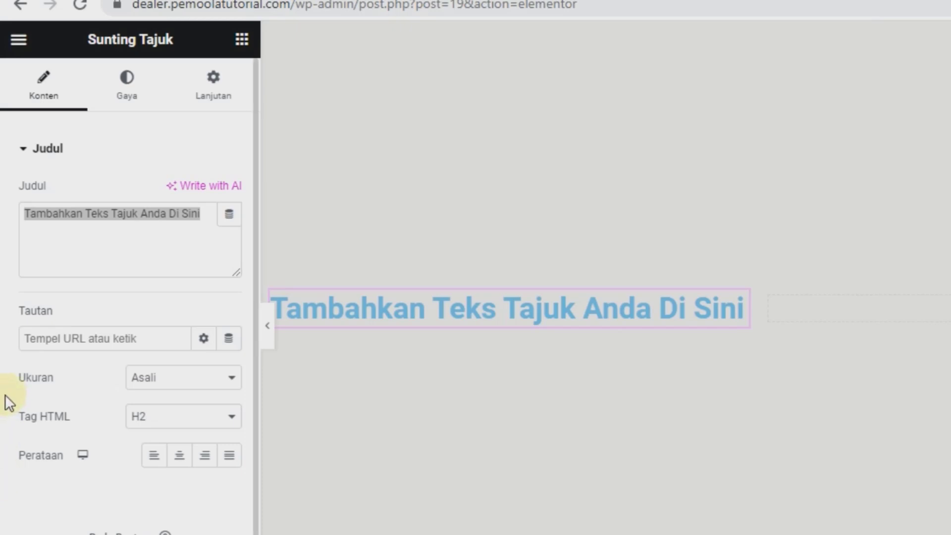
click(150, 246)
text(Car)
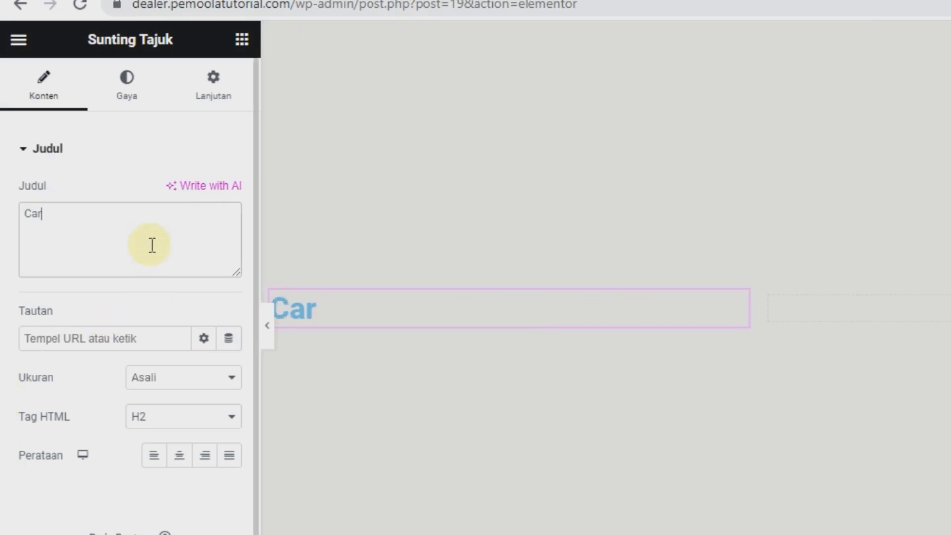
text(i Mobil Im)
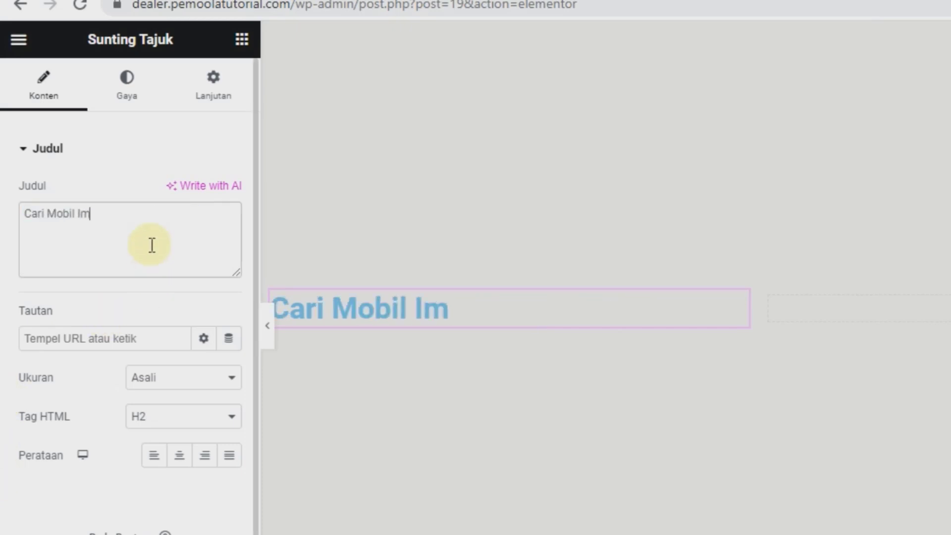
text(pain Kamui)
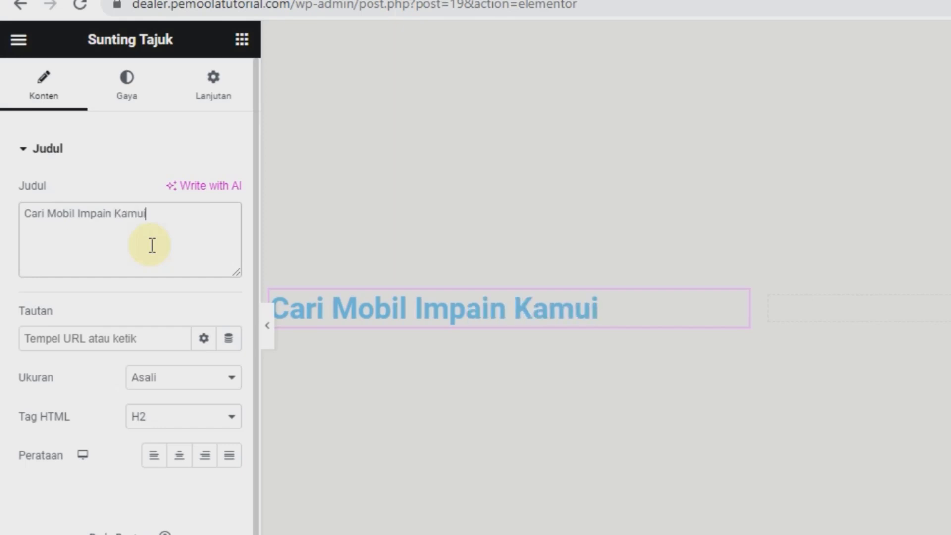
key(BackSpace)
key(BackSpace)
key(BackSpace)
key(BackSpace)
key(BackSpace)
key(BackSpace)
key(BackSpace)
key(BackSpace)
key(BackSpace)
text(ian Kamiu)
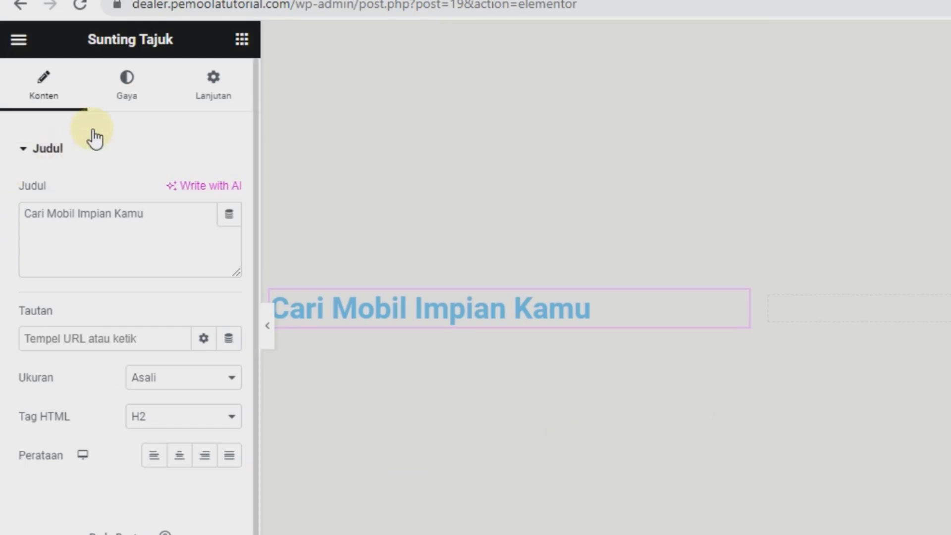
Step: Style the heading with near-black text in Roboto at 45 px
click(118, 90)
click(229, 193)
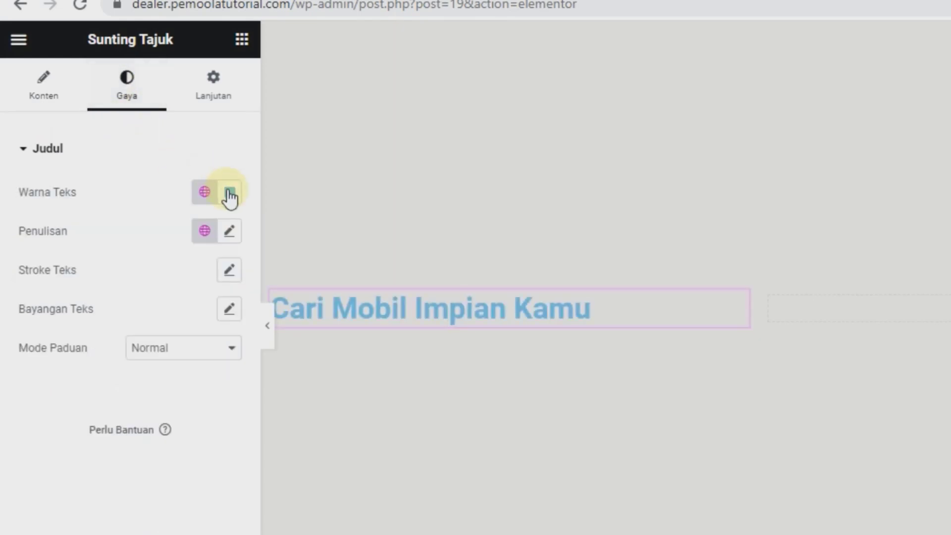
mouse_move(265, 314)
mouse_down()
mouse_move(293, 373)
mouse_move(292, 406)
mouse_move(300, 403)
mouse_up()
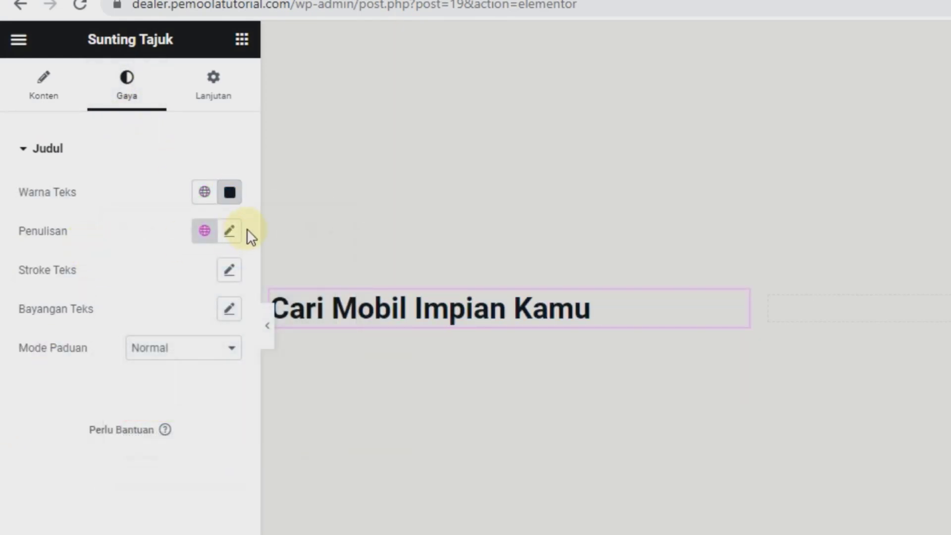
click(230, 232)
click(156, 319)
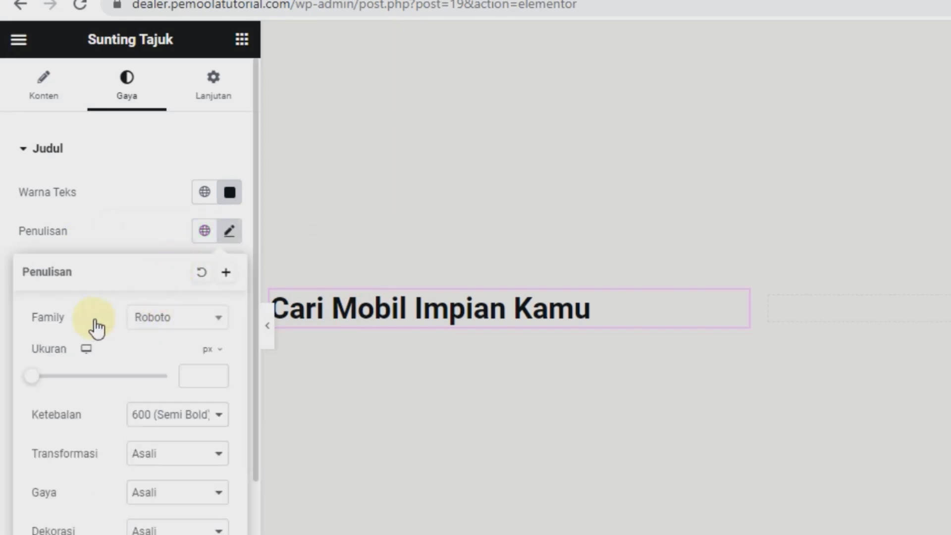
click(102, 311)
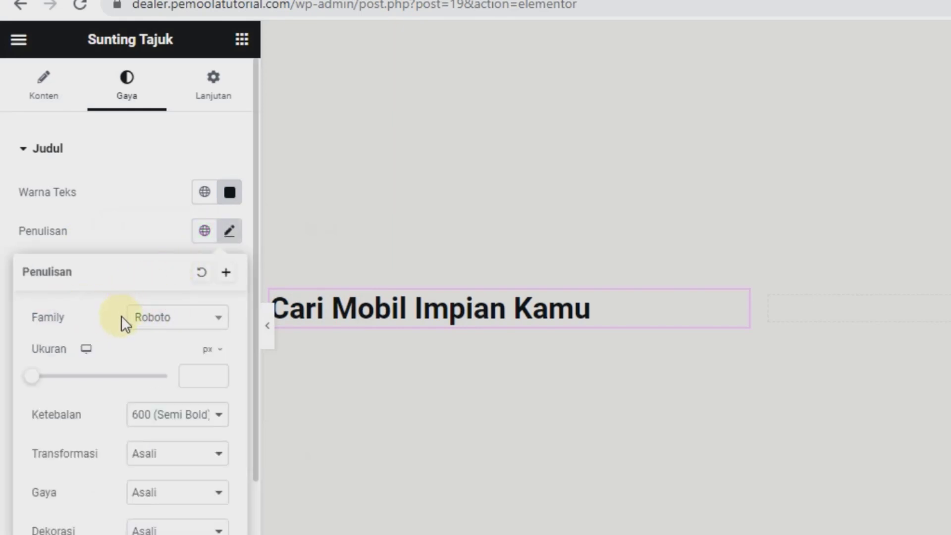
click(191, 376)
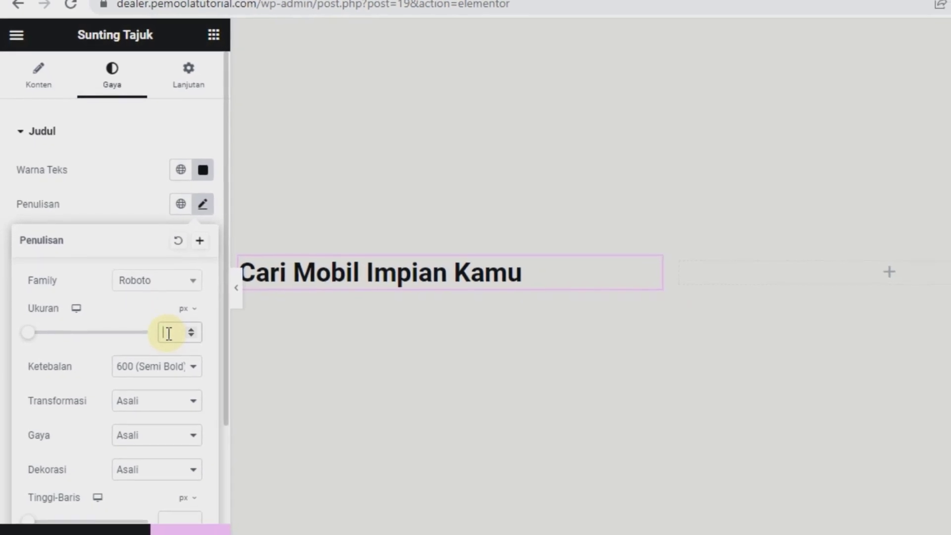
text(45)
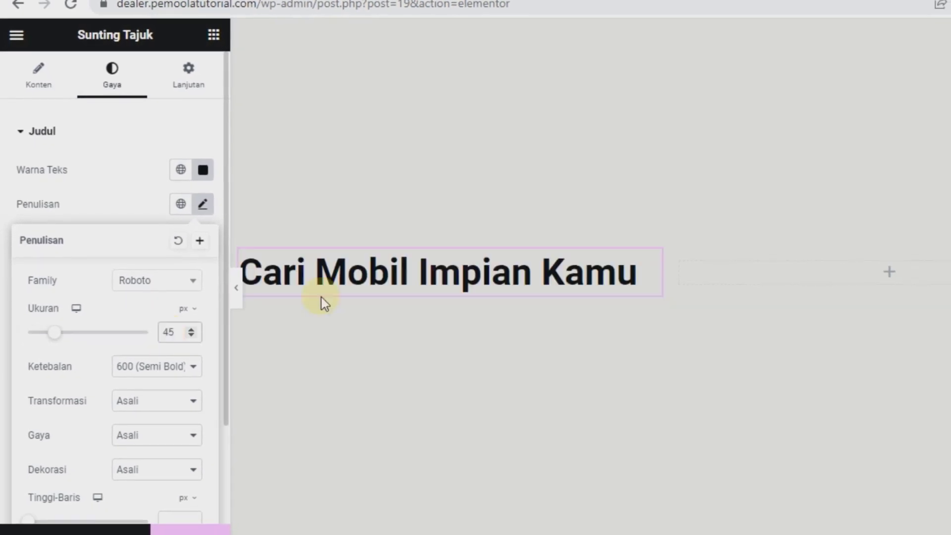
click(203, 205)
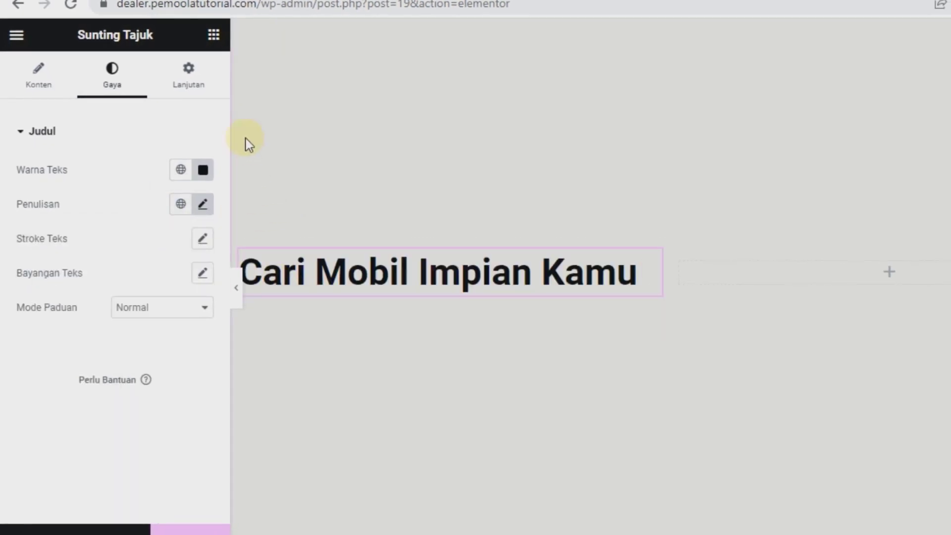
click(213, 35)
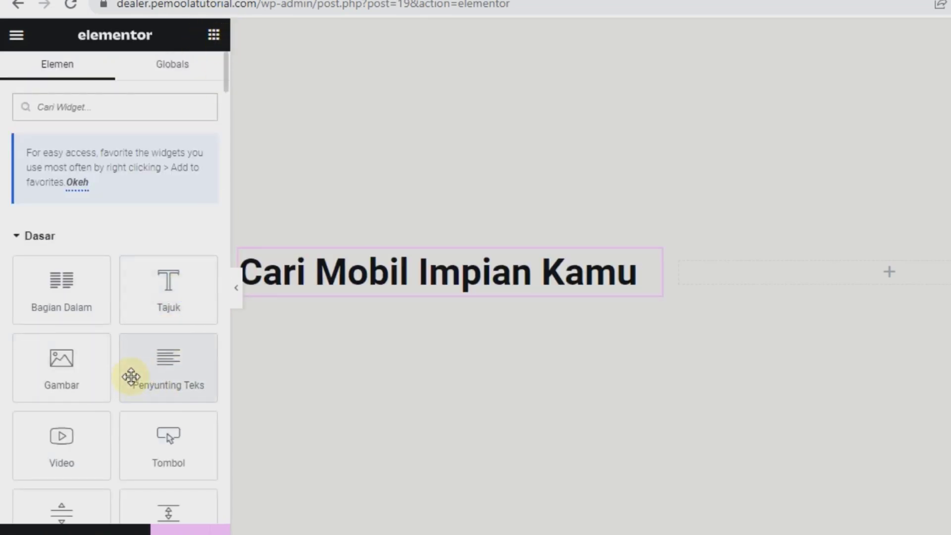
Step: Add a text widget under the heading reading 'Cari mobil impian anda di dealer kami sekarang juga'
drag(130, 377, 265, 276)
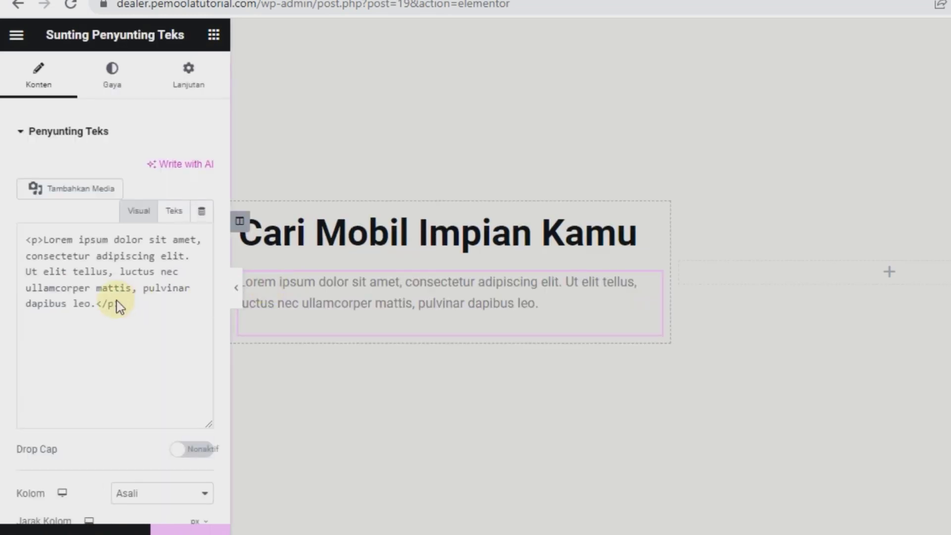
triple_click(115, 328)
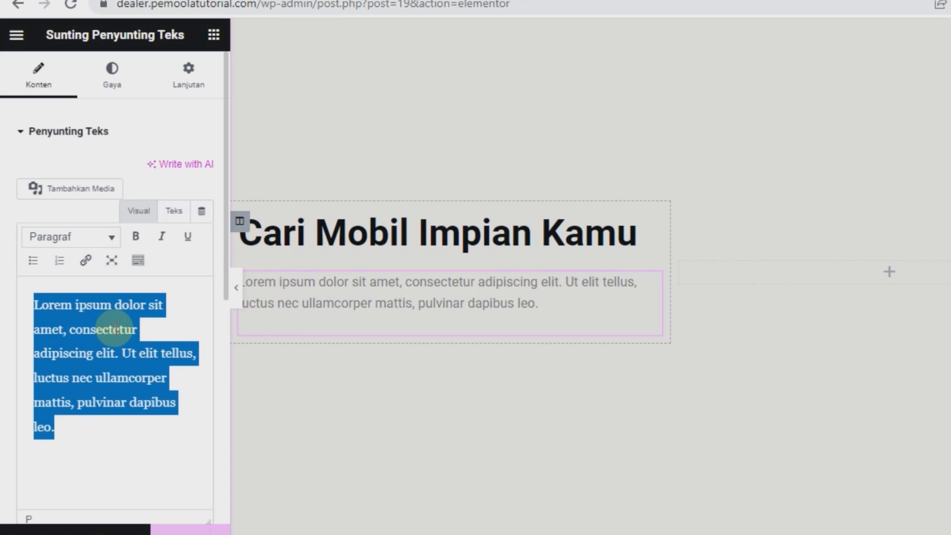
text(Ca)
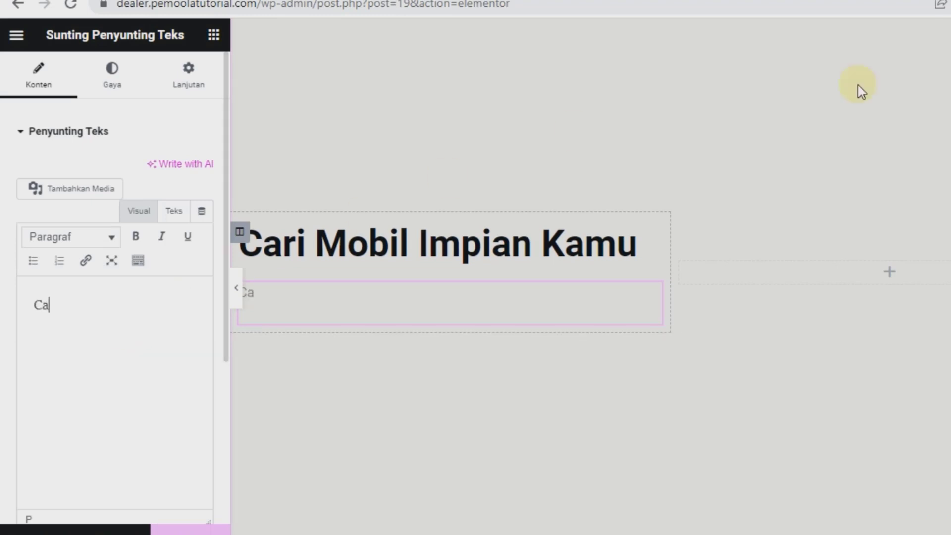
text(ri mobil impian anda di dealer kami sekarang juga)
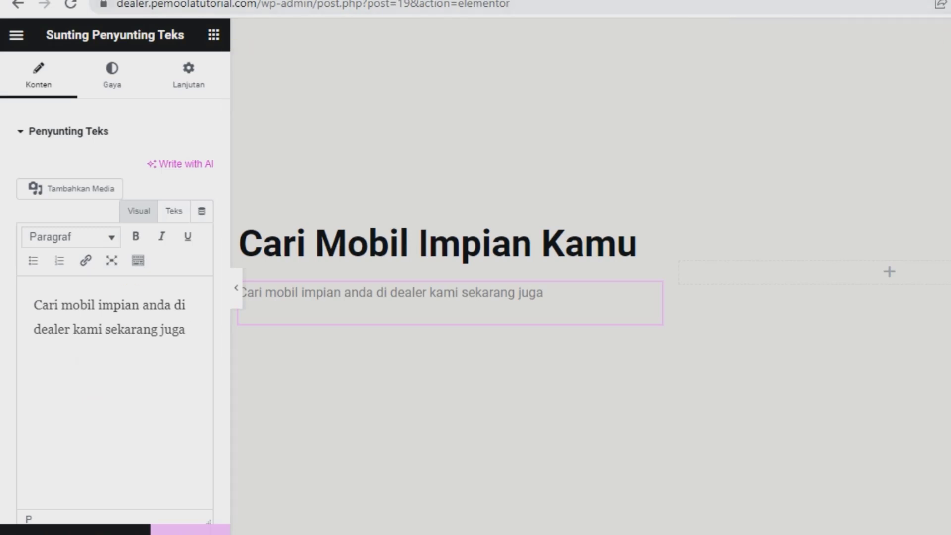
click(120, 99)
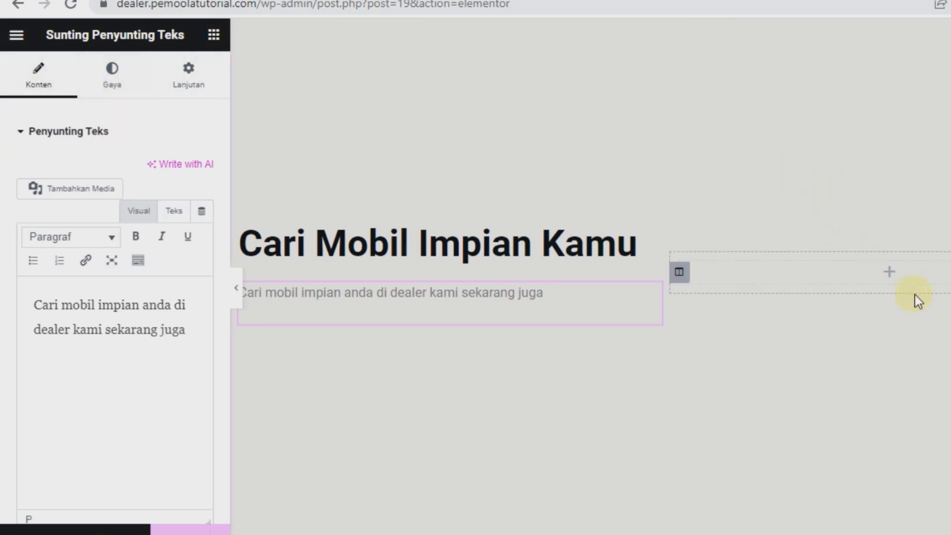
click(891, 274)
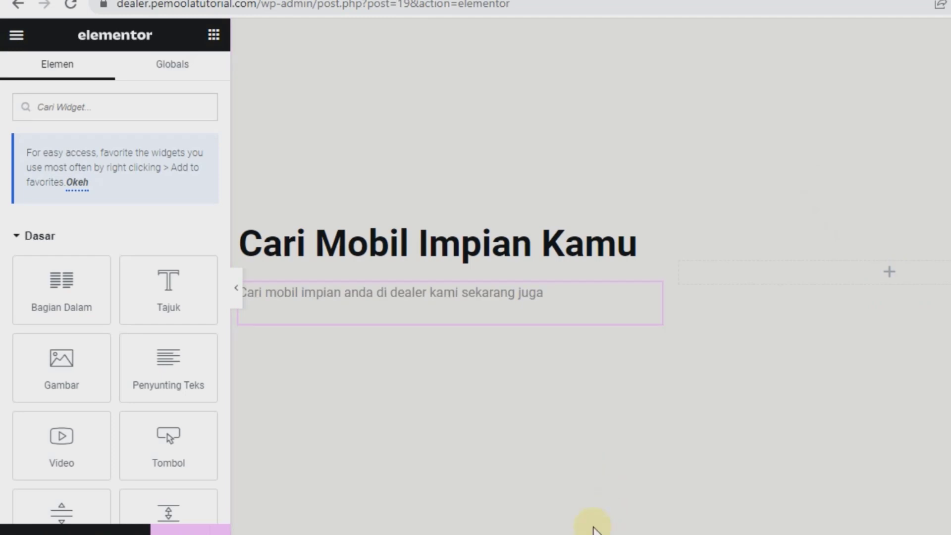
Step: Add an image widget to the right column with uploaded black-bmw-m3-coupe-car-1.png, then save with PERBARUI
drag(63, 356, 927, 266)
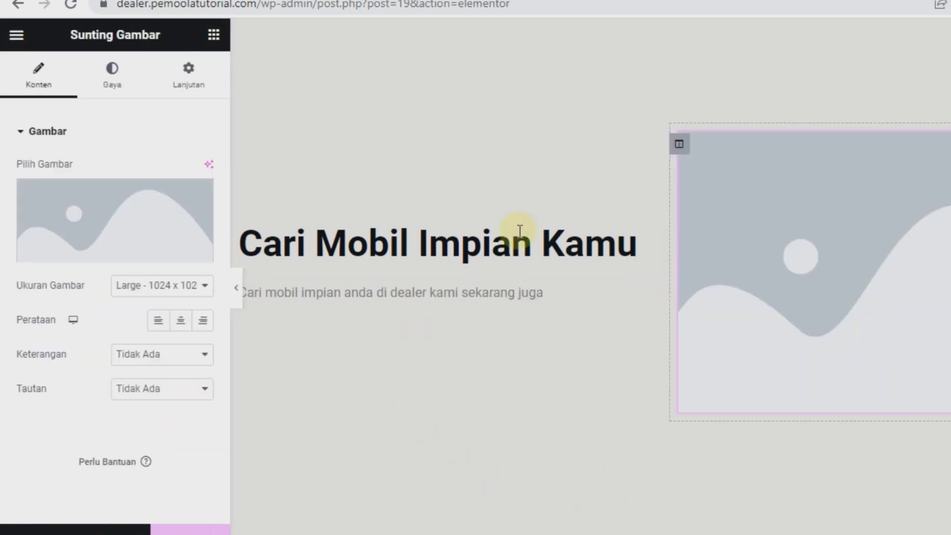
click(67, 212)
click(260, 108)
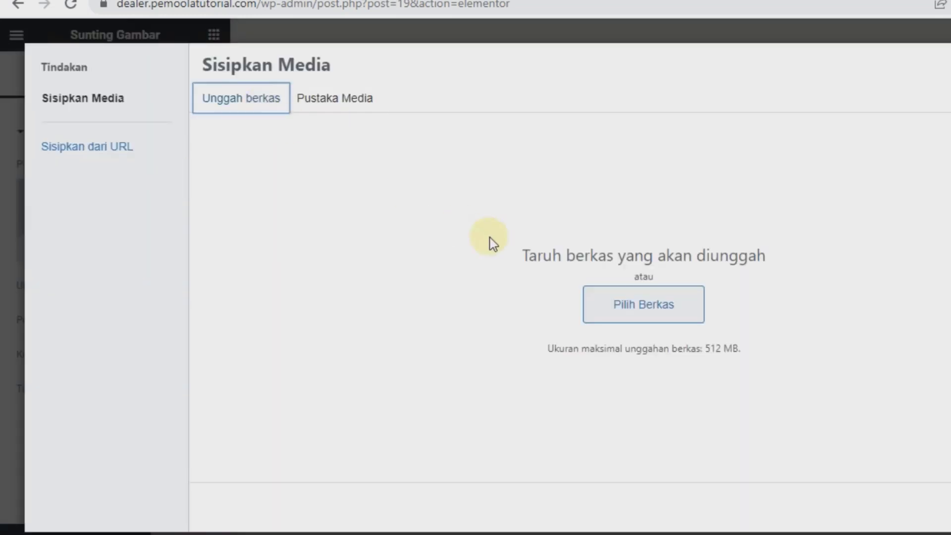
click(620, 310)
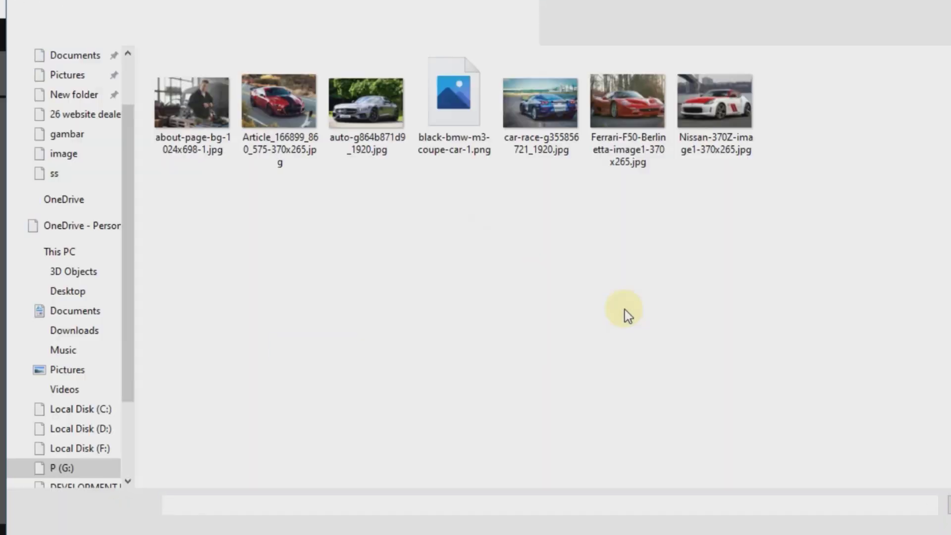
click(453, 138)
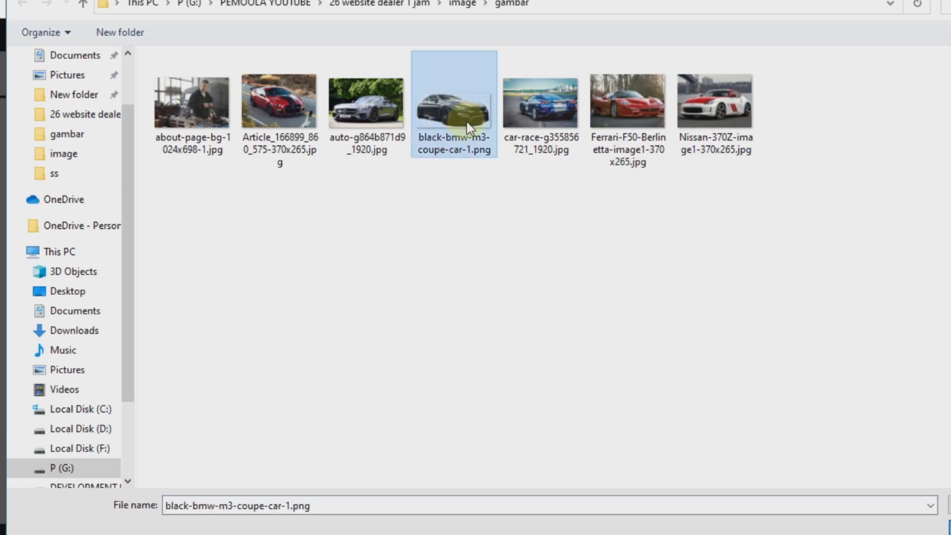
click(832, 483)
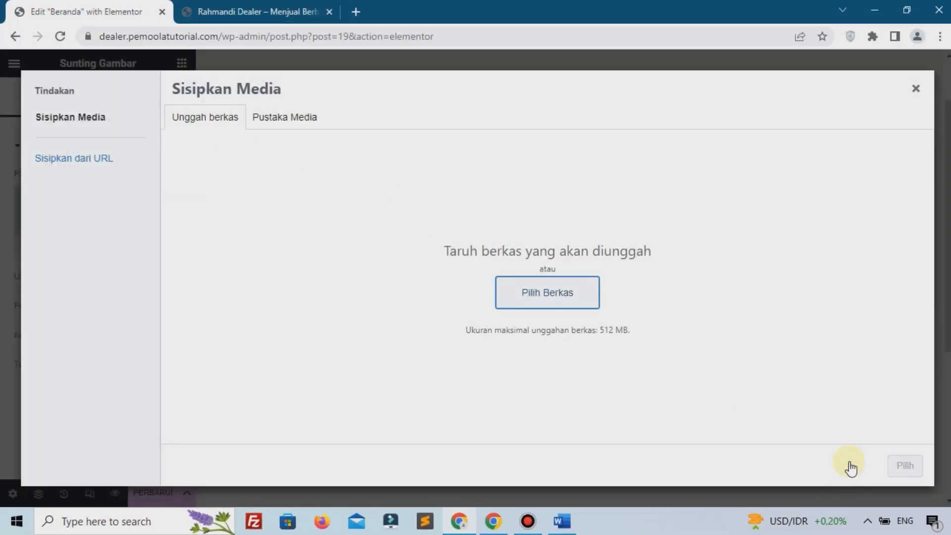
click(903, 468)
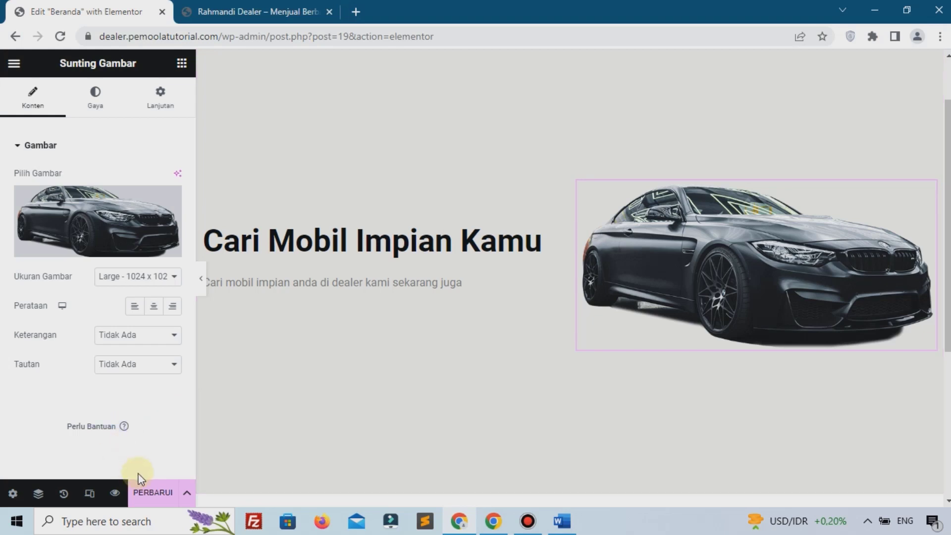
click(150, 491)
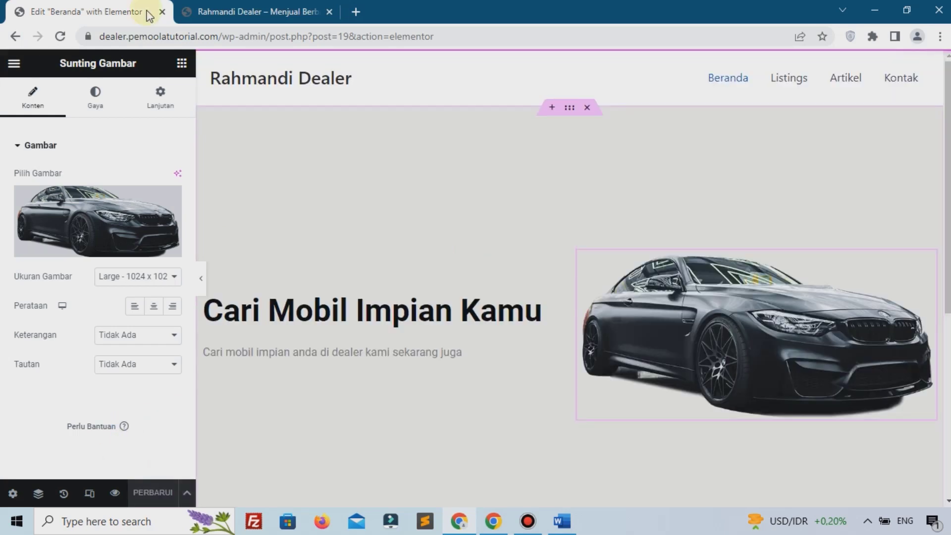
key(ctrl+Tab)
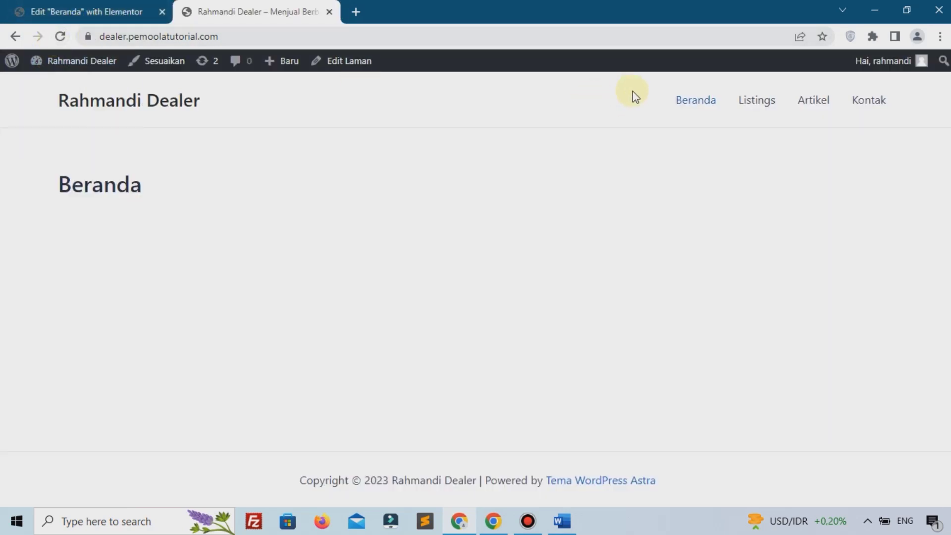
scroll(257, 271, down, 3)
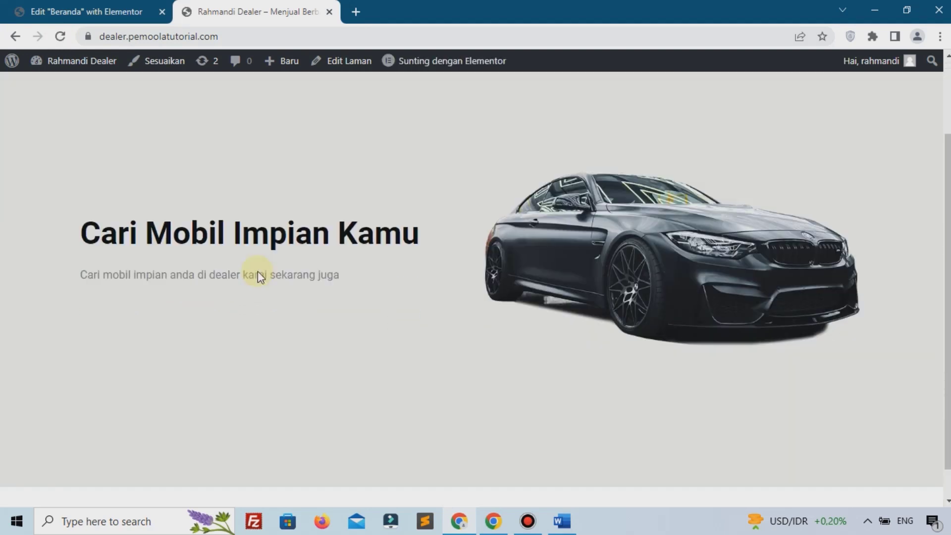
scroll(339, 267, up, 3)
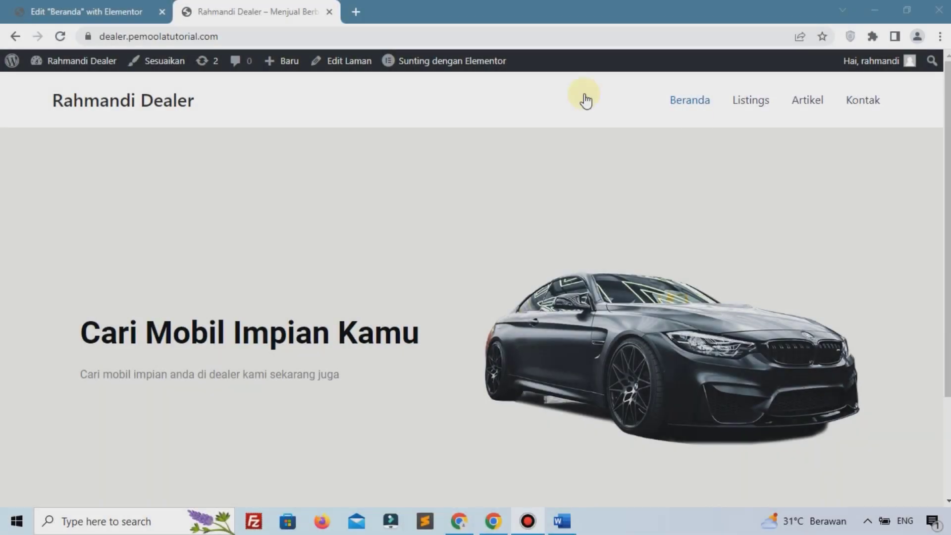
scroll(438, 198, down, 3)
scroll(439, 201, up, 3)
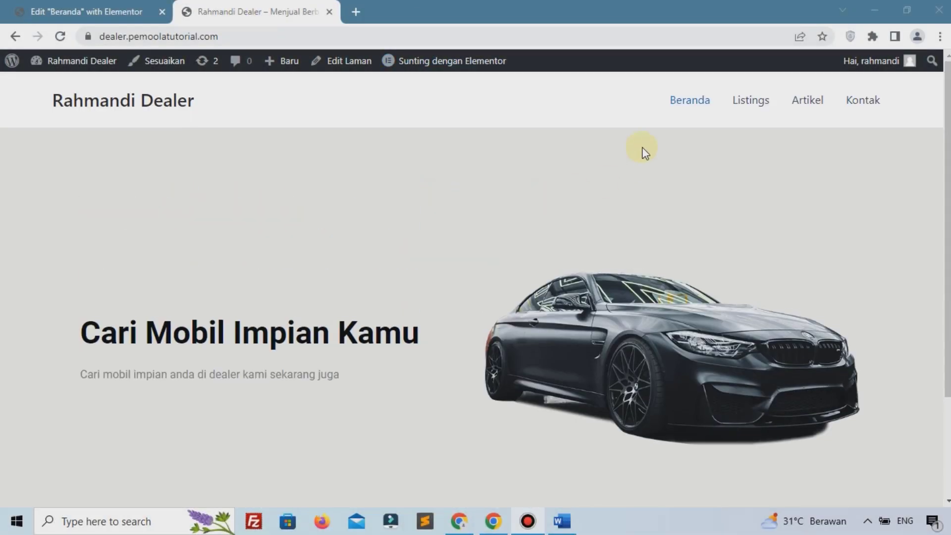
scroll(467, 198, down, 3)
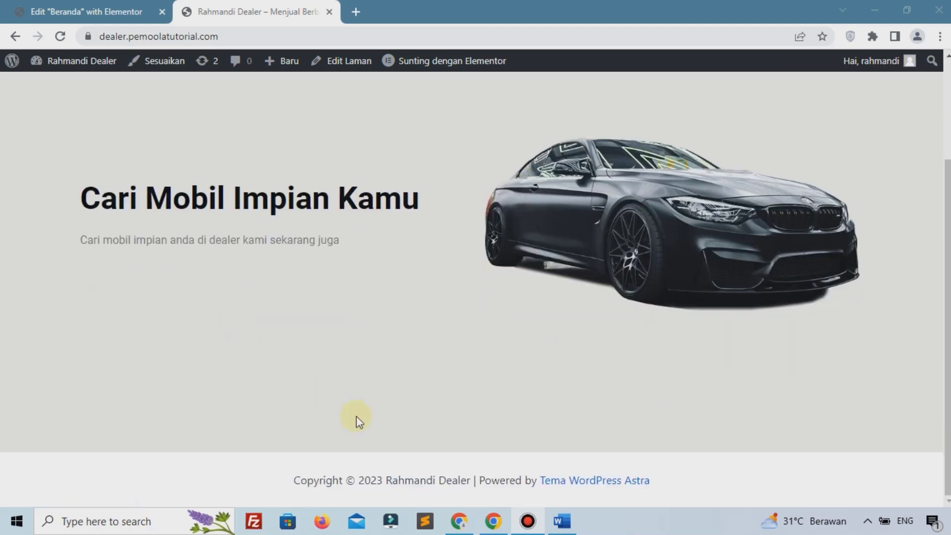
Step: Add a single-column section below the hero
click(48, 7)
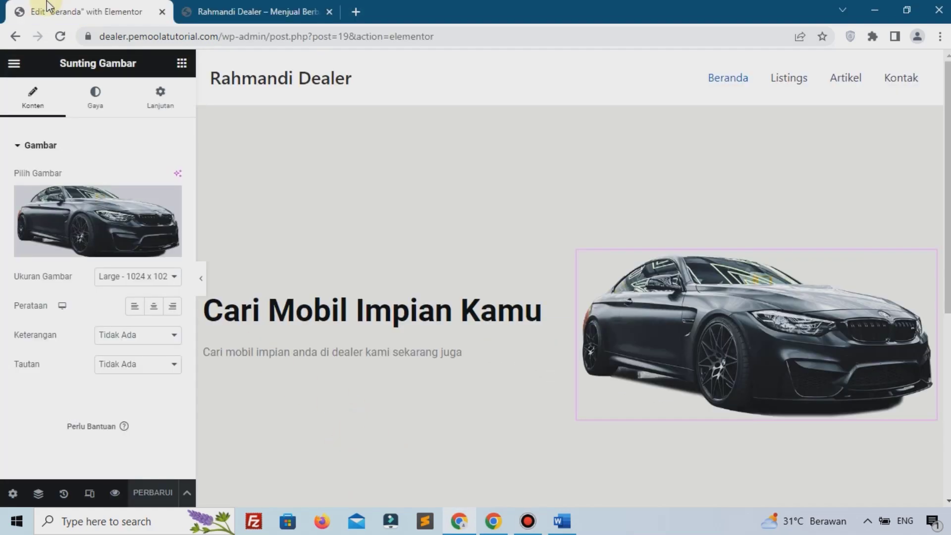
scroll(668, 319, down, 4)
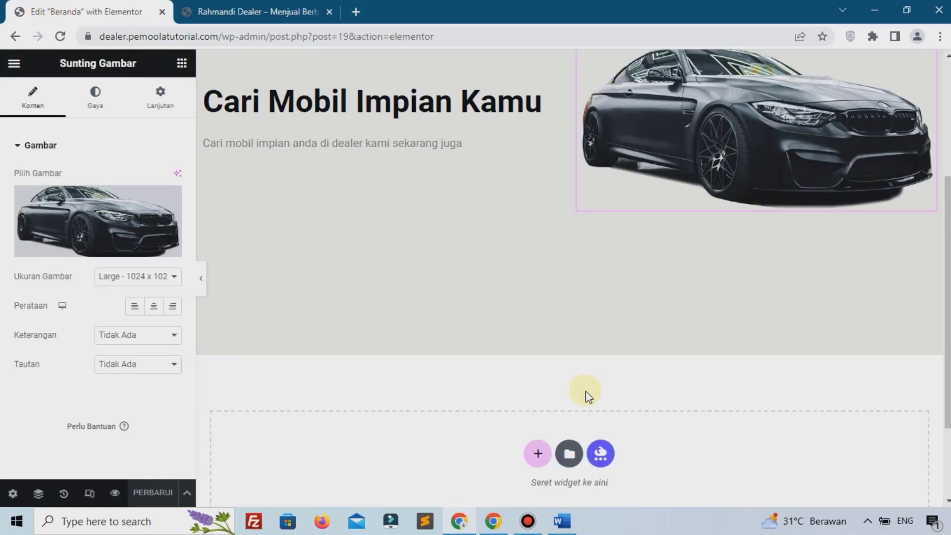
click(538, 455)
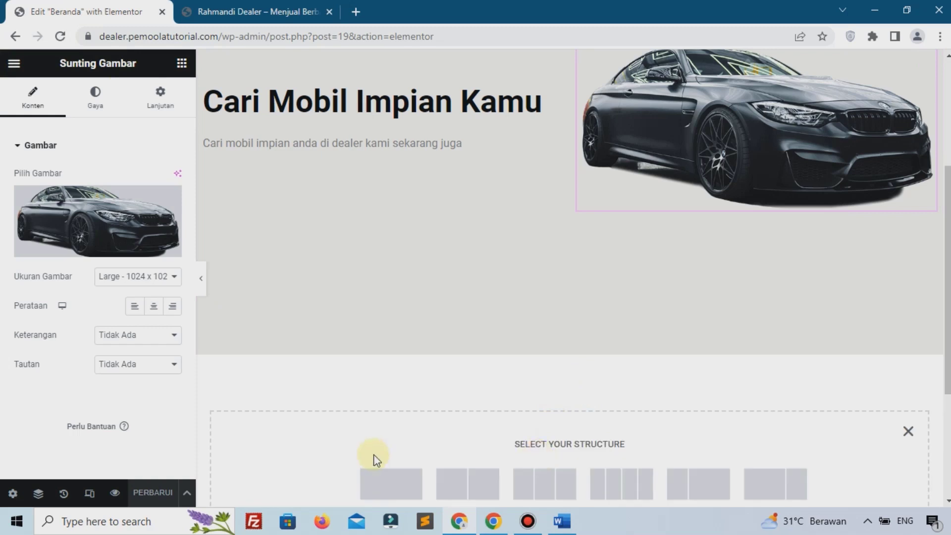
scroll(381, 421, down, 3)
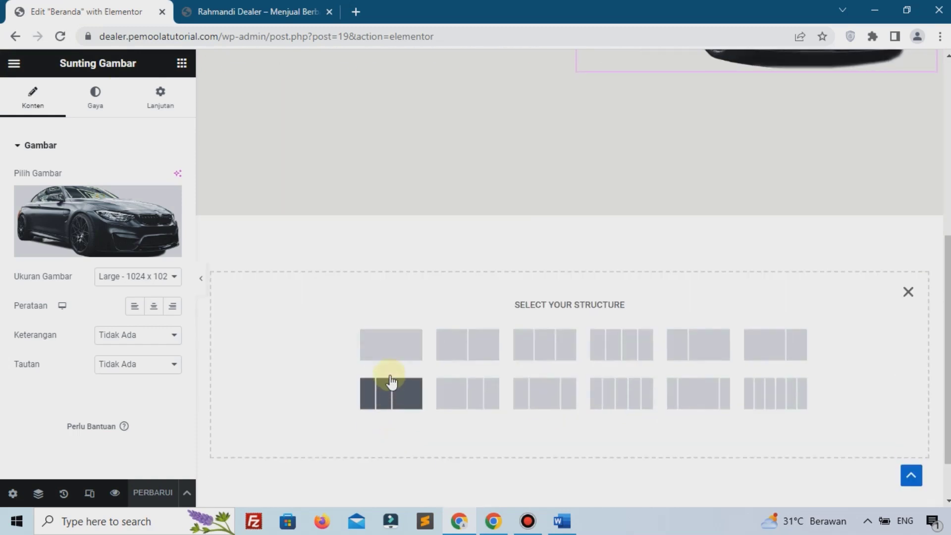
click(390, 345)
Step: Set the section's margin unit to % and its top margin to 6
click(159, 109)
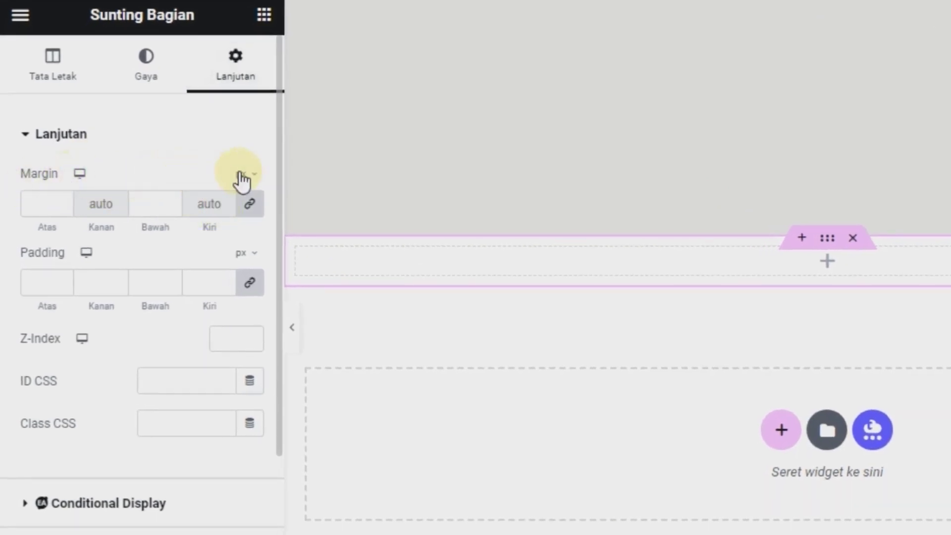
click(243, 174)
click(245, 208)
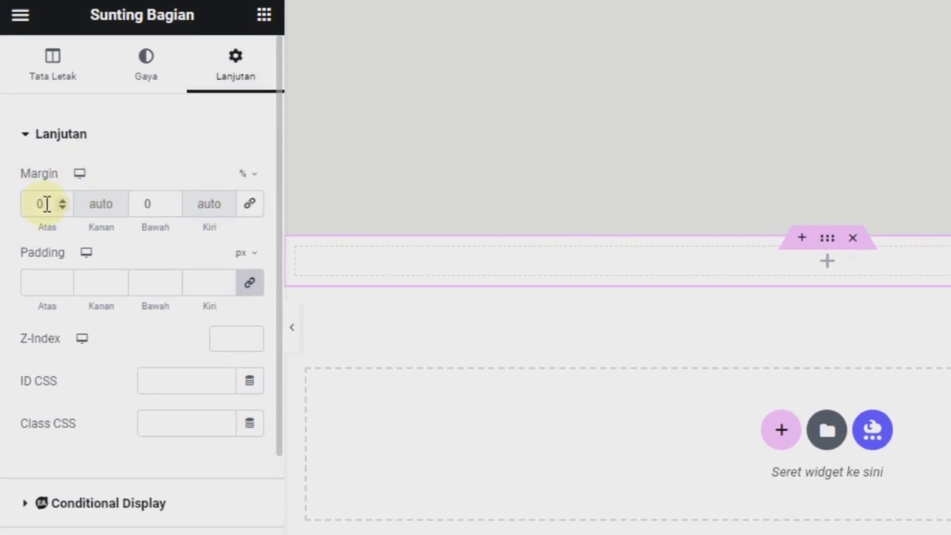
click(245, 208)
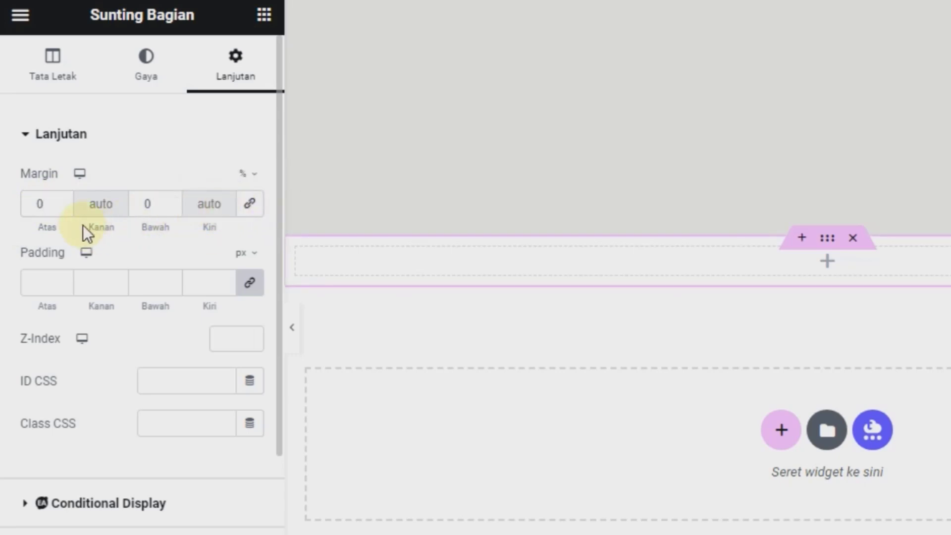
click(57, 200)
text(6)
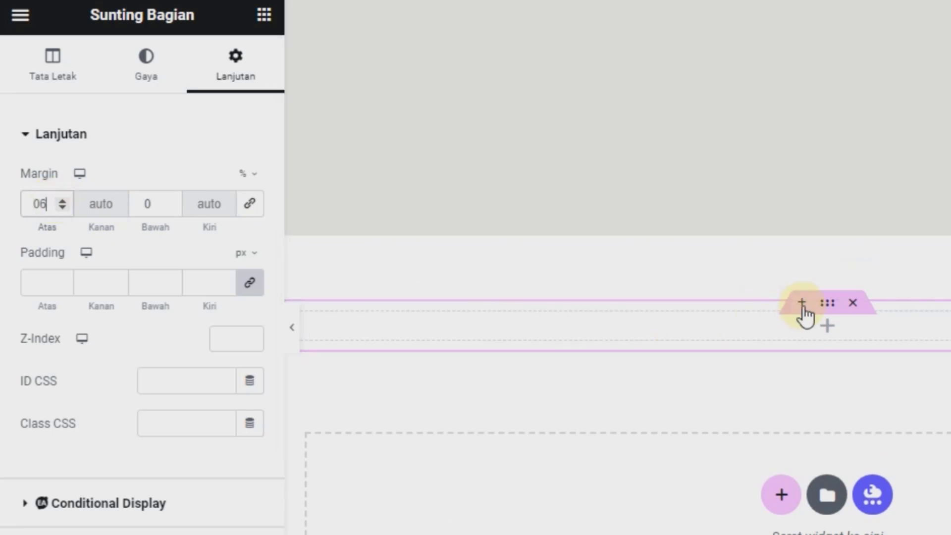
Step: Add a centred 'Produk Kami' heading with black text to the new section
click(827, 327)
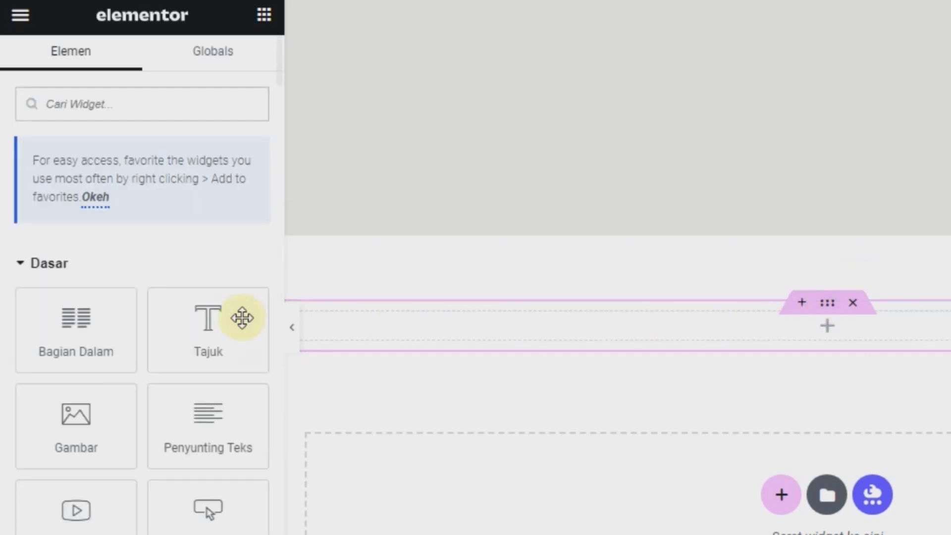
drag(242, 317, 503, 331)
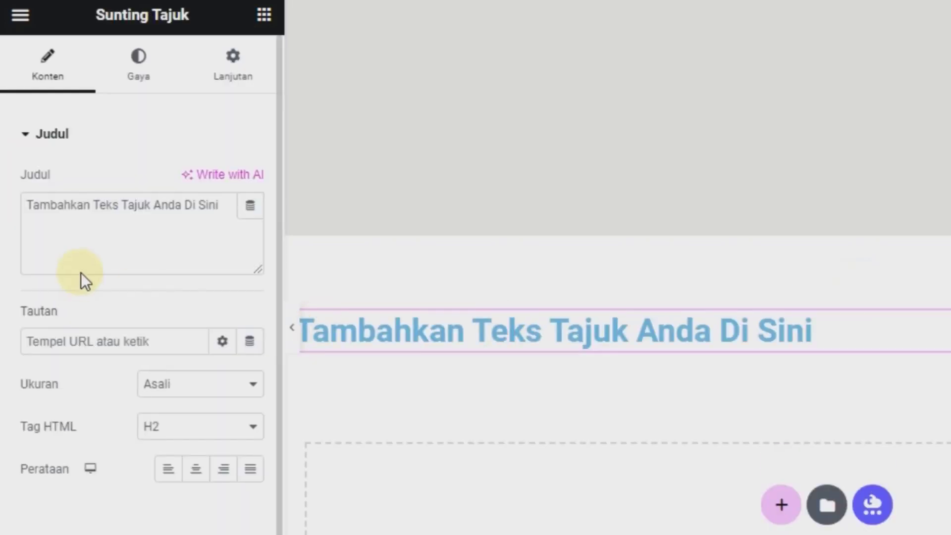
triple_click(105, 259)
text(Produk Kami)
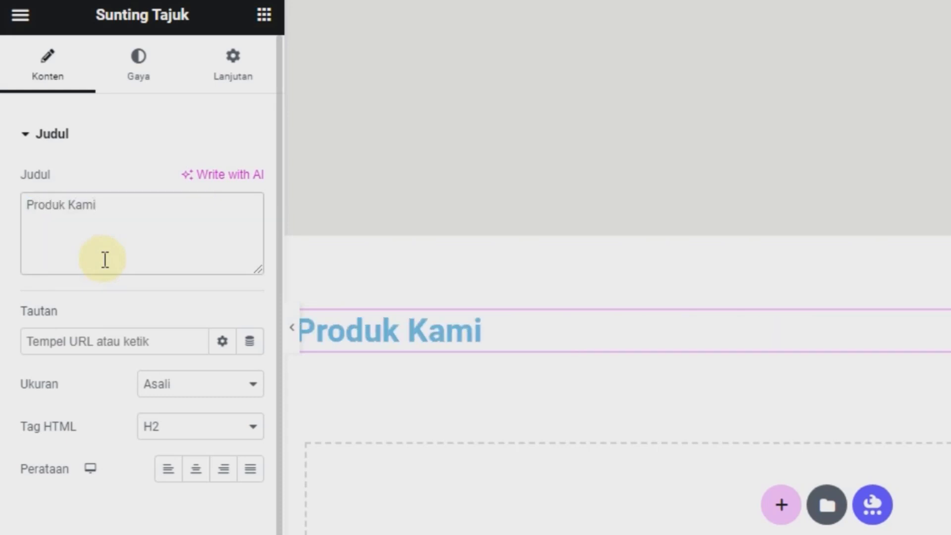
click(195, 473)
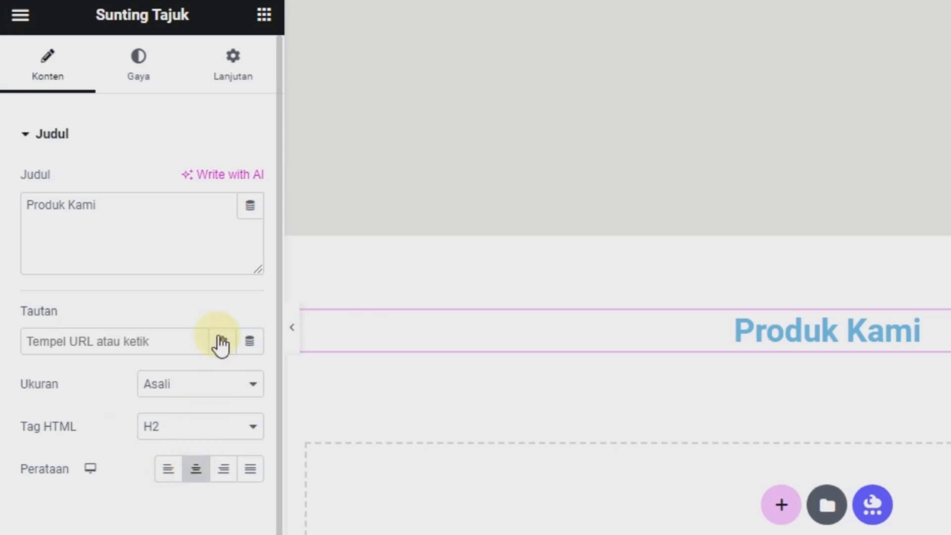
click(159, 89)
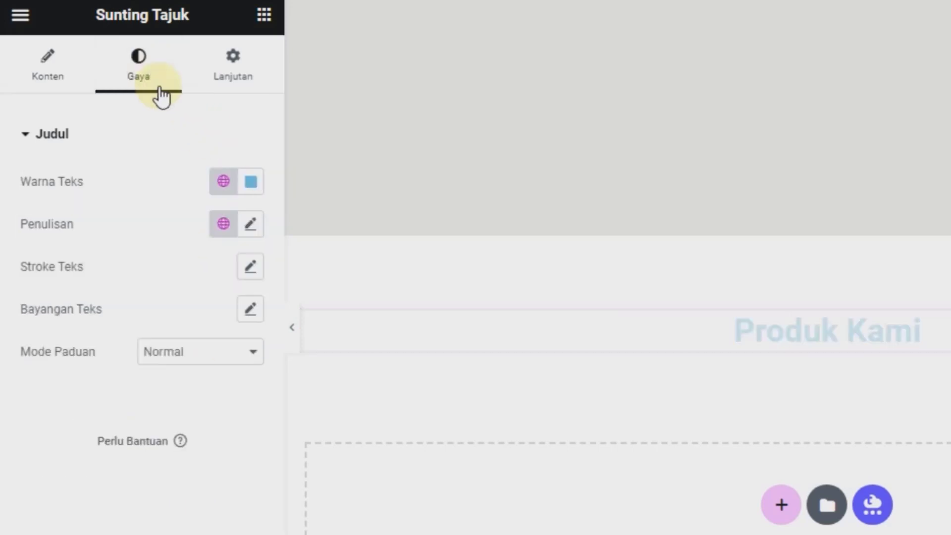
click(250, 184)
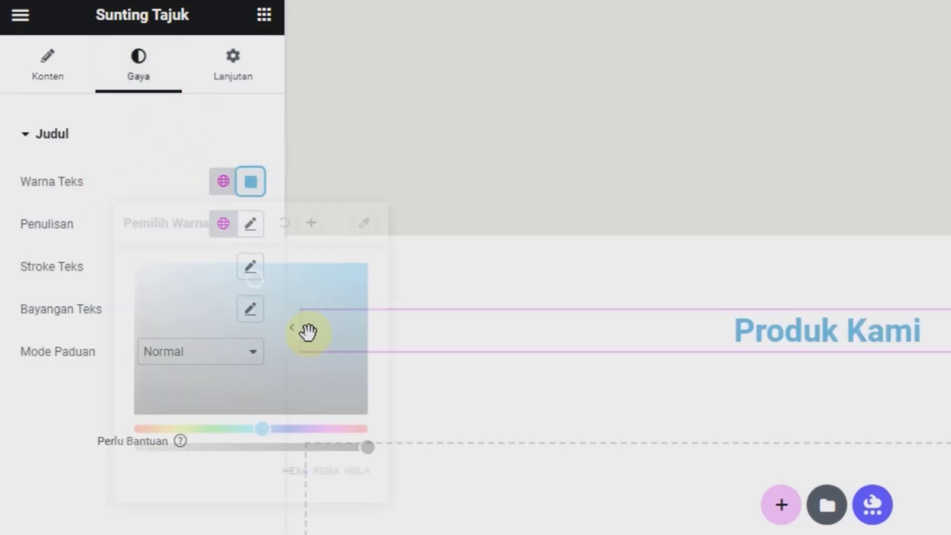
drag(305, 335, 369, 441)
click(31, 452)
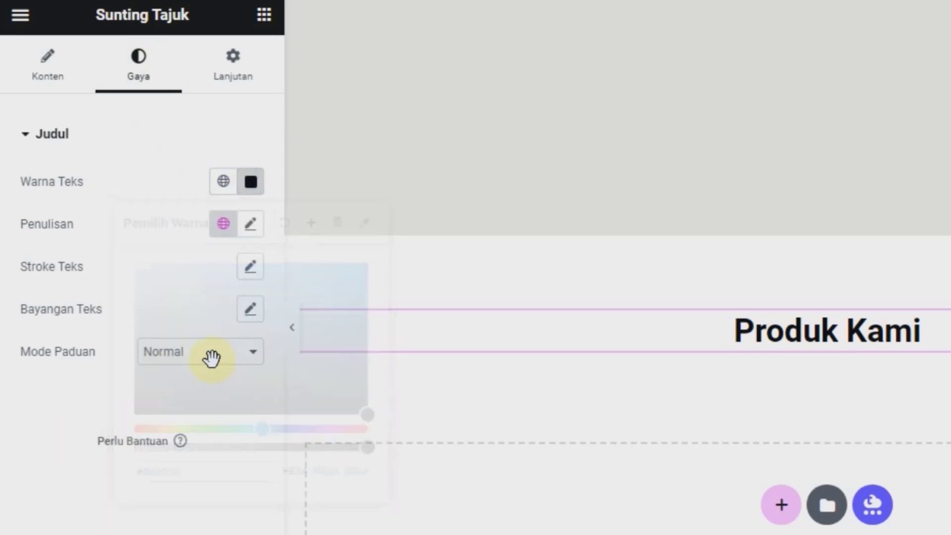
click(260, 15)
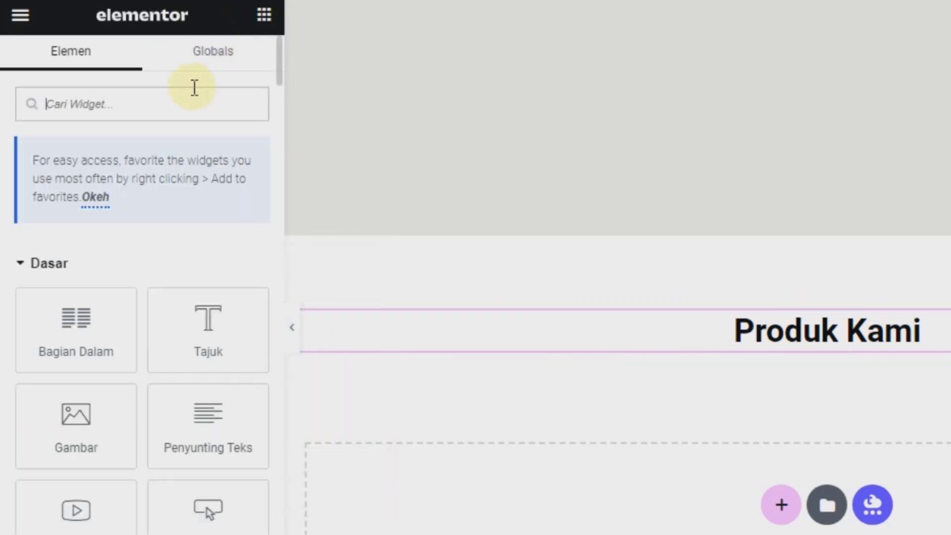
Step: Search widgets for 'short' and drop the Kode Ringkas widget beneath the Produk Kami heading
text(shor)
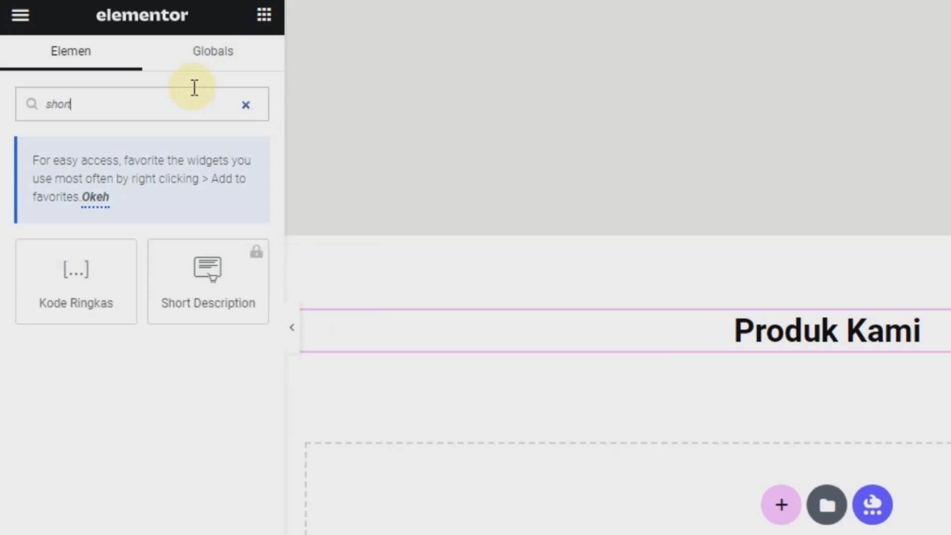
text(t)
drag(75, 283, 806, 338)
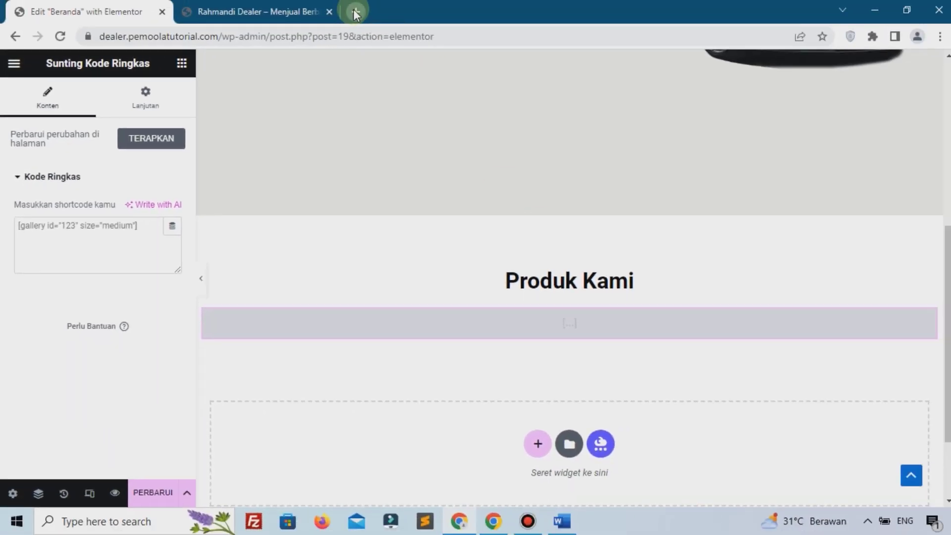
Step: Search Google for 'shortcode auto listings' and open the WP Auto Listings Shortcodes documentation
click(354, 13)
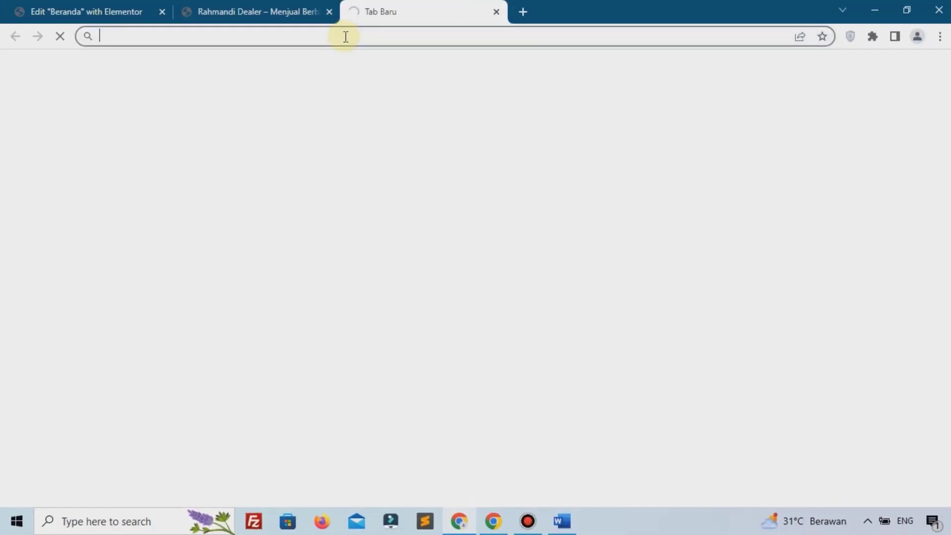
click(344, 36)
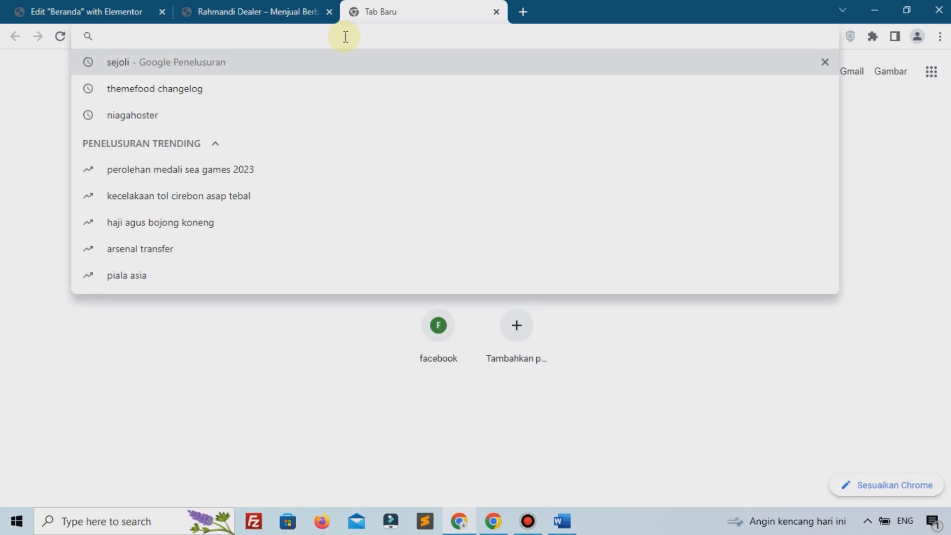
text(shortcode auto listings)
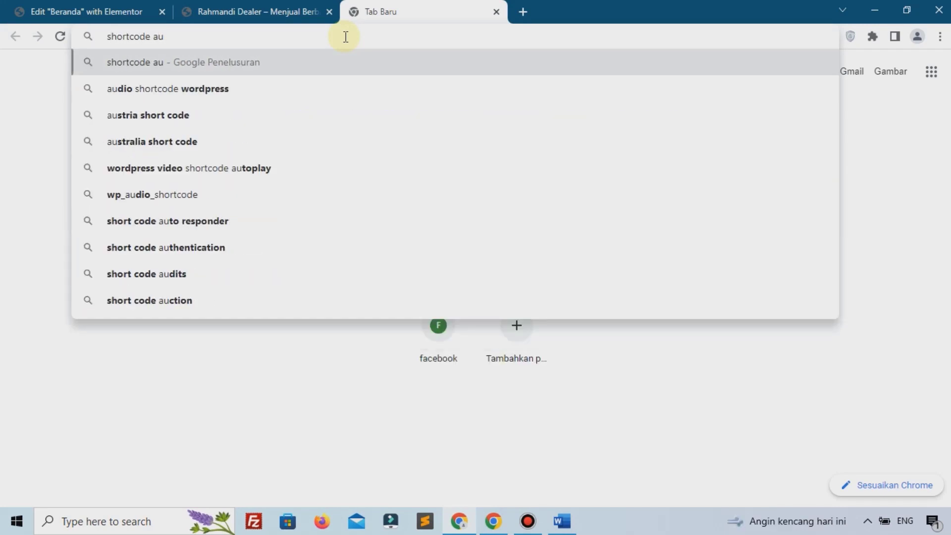
key(Return)
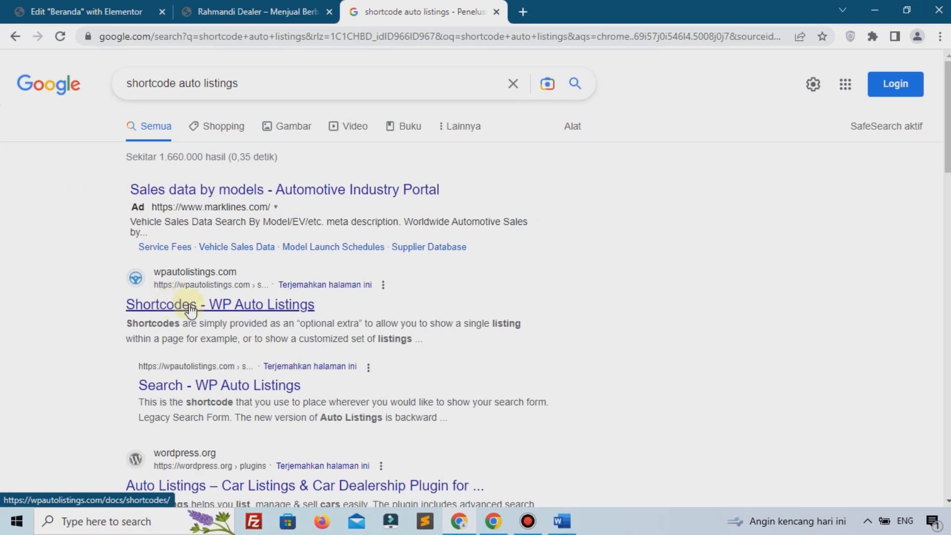
click(191, 307)
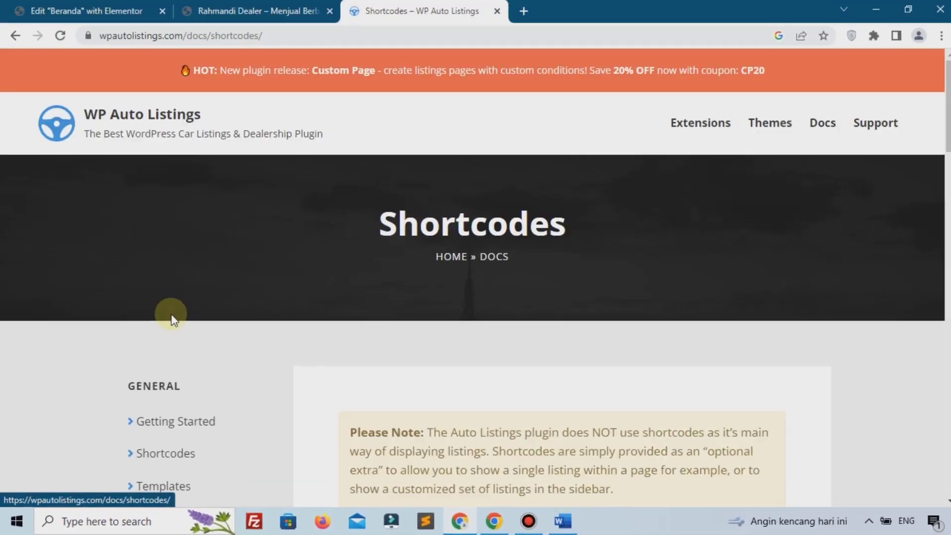
Step: Copy the [auto_listings_listings shortcode tag from the documentation page
scroll(499, 292, down, 8)
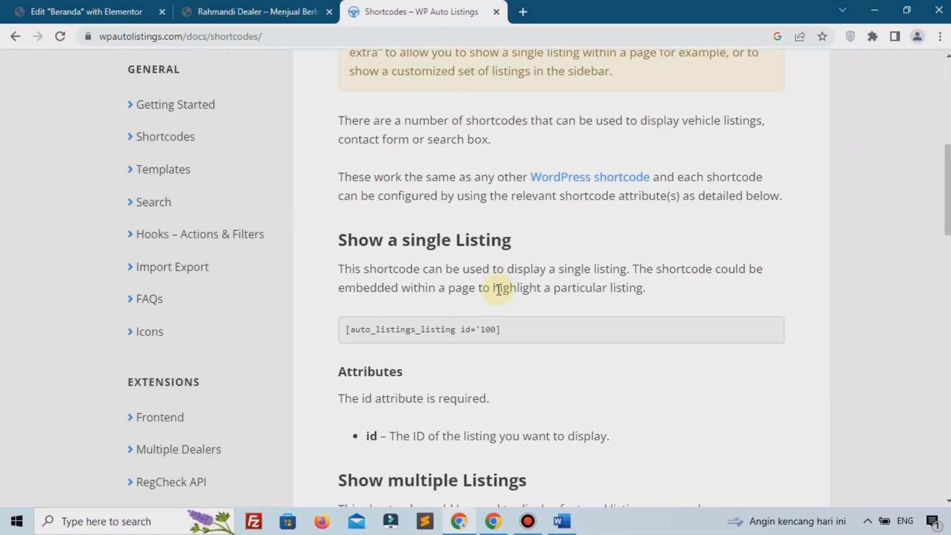
scroll(499, 289, down, 4)
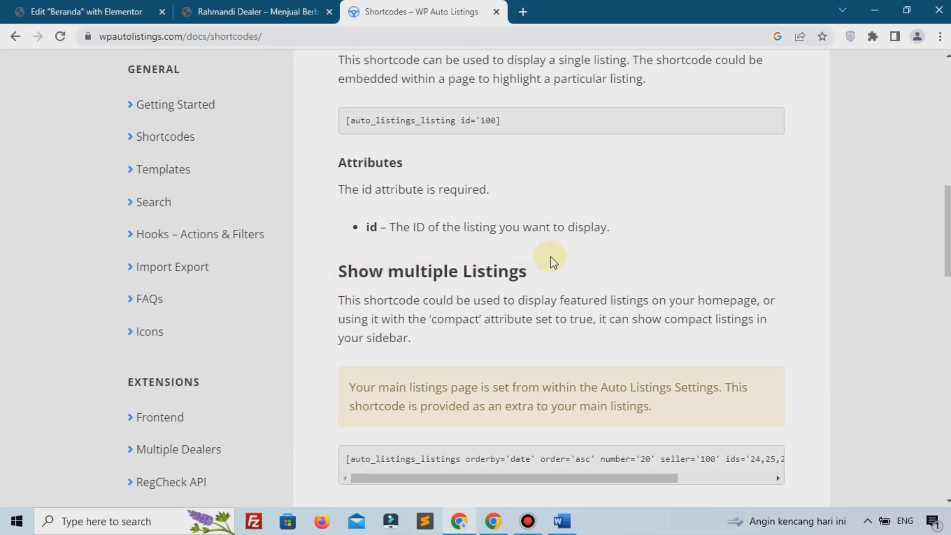
scroll(553, 263, down, 3)
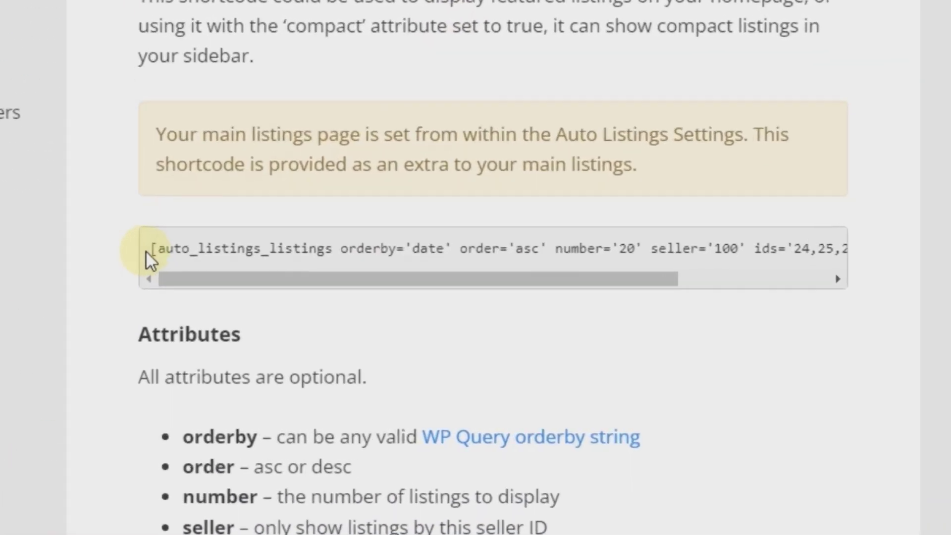
drag(150, 249, 317, 244)
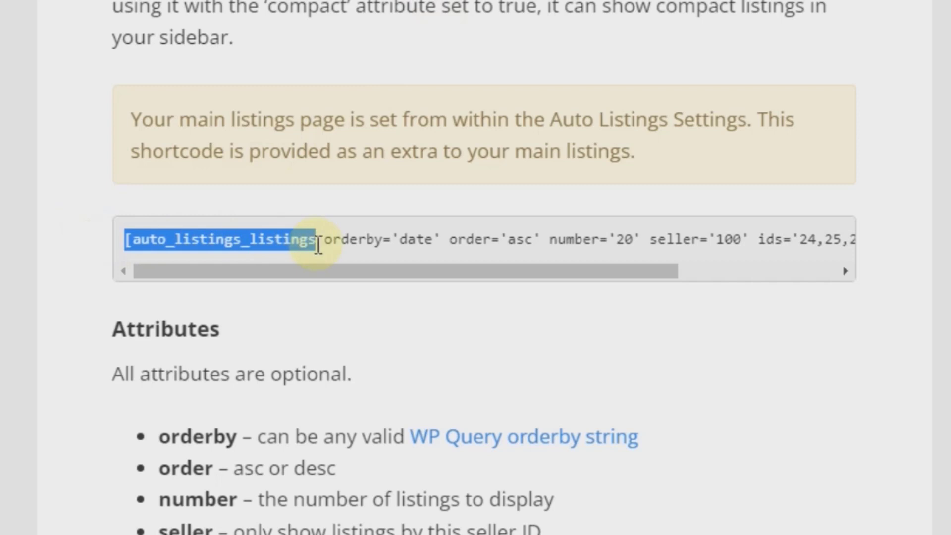
right_click(317, 244)
click(325, 259)
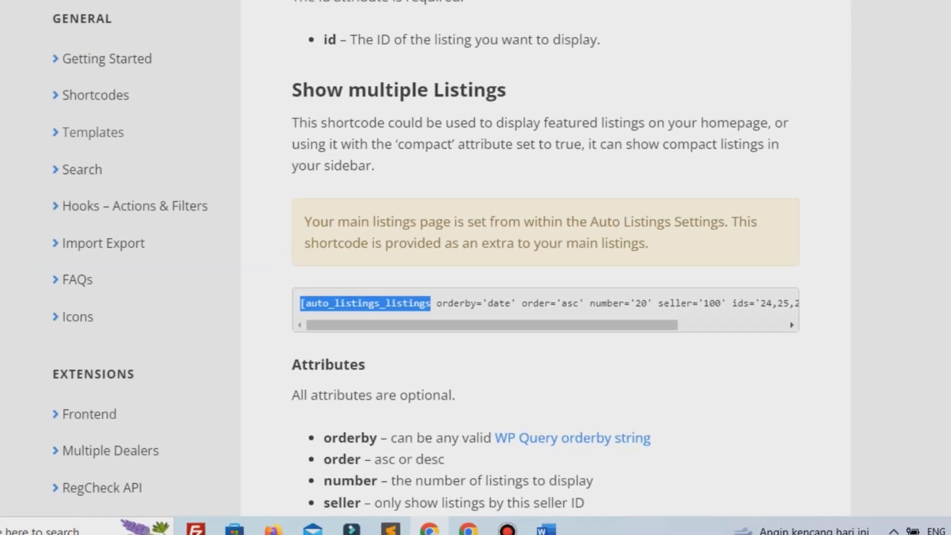
click(134, 12)
Step: Paste the copied tag into the shortcode field and close it as [auto_listings_listings]
right_click(69, 235)
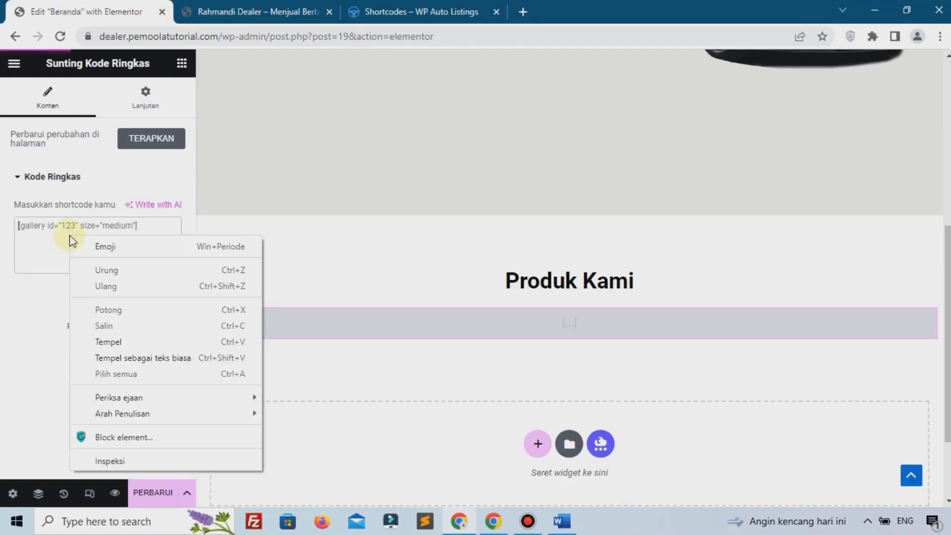
click(111, 342)
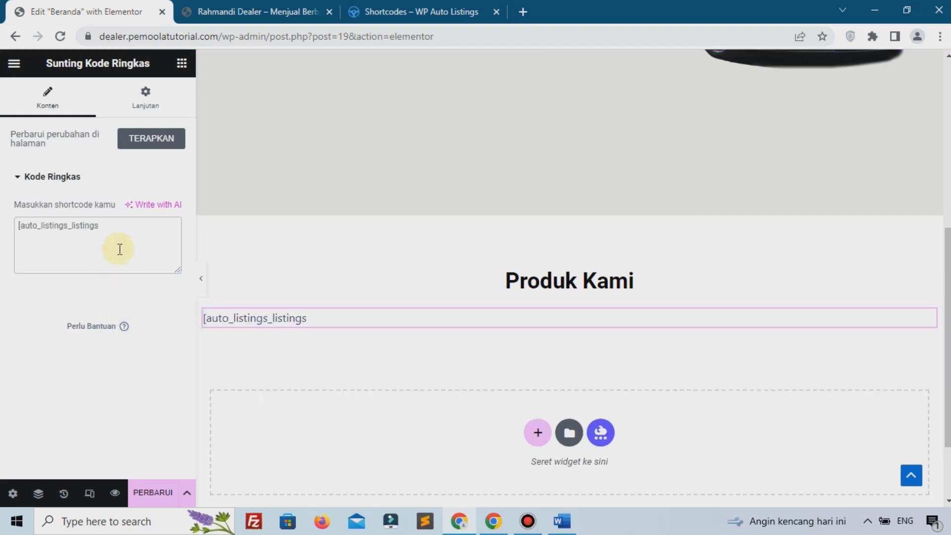
text(])
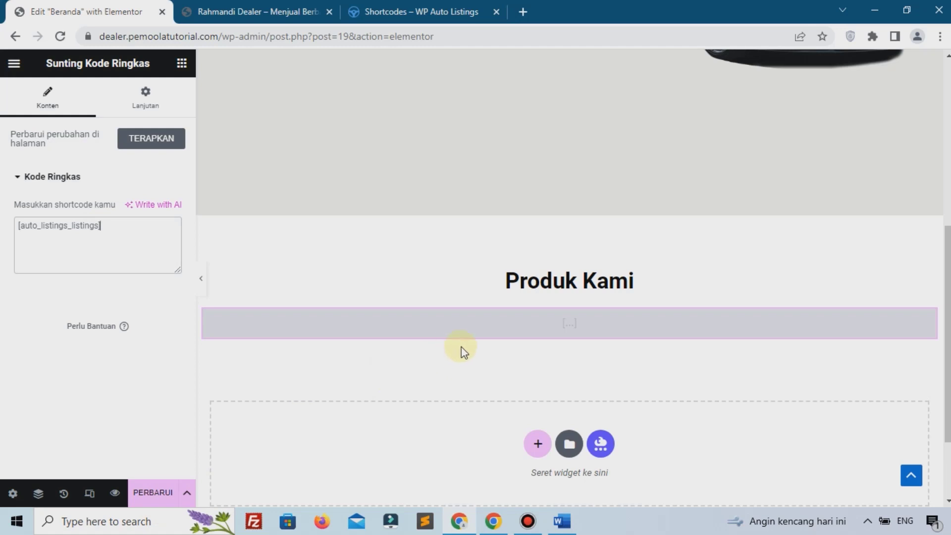
Step: Save the page with Perbarui and go to the live Rahmandi Dealer tab
scroll(396, 324, up, 1)
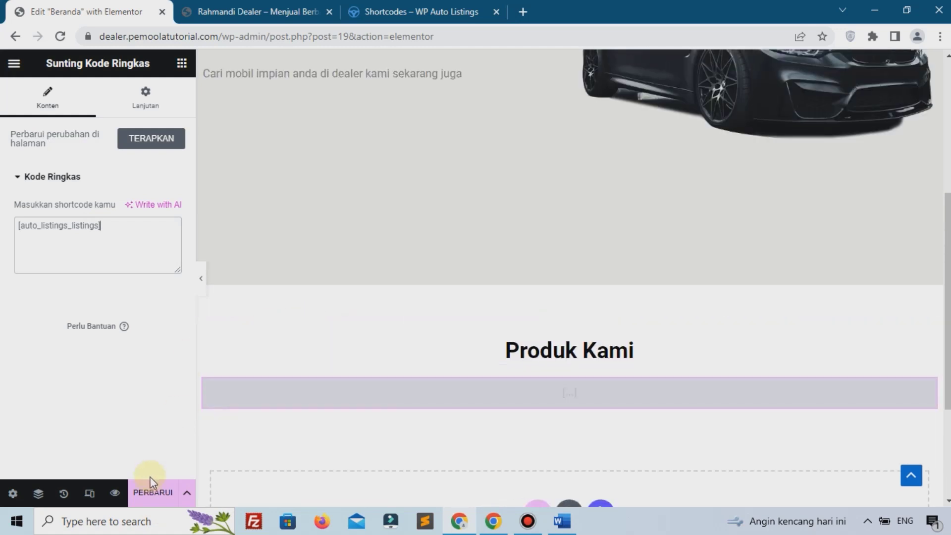
click(152, 493)
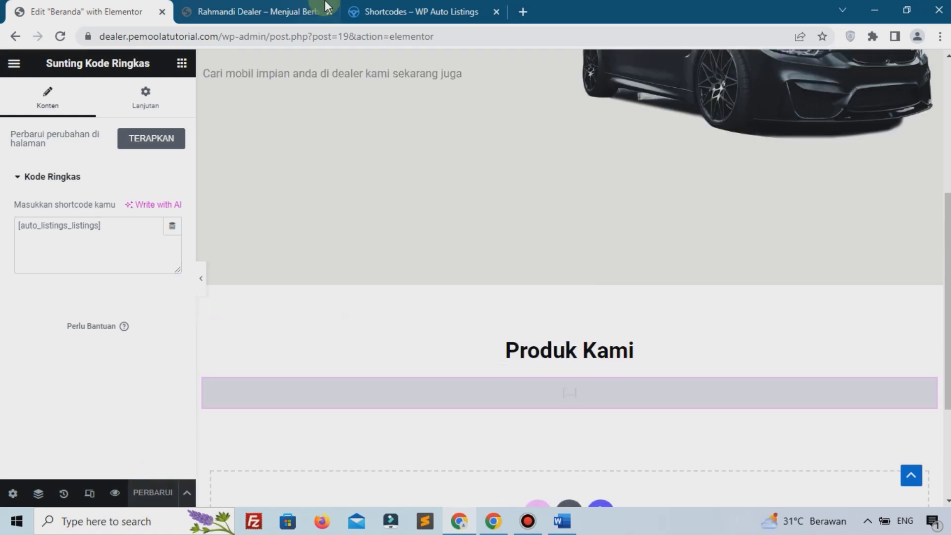
click(317, 11)
Step: Reload the live homepage, check the three Produk Kami car cards, and return to Elementor
click(58, 38)
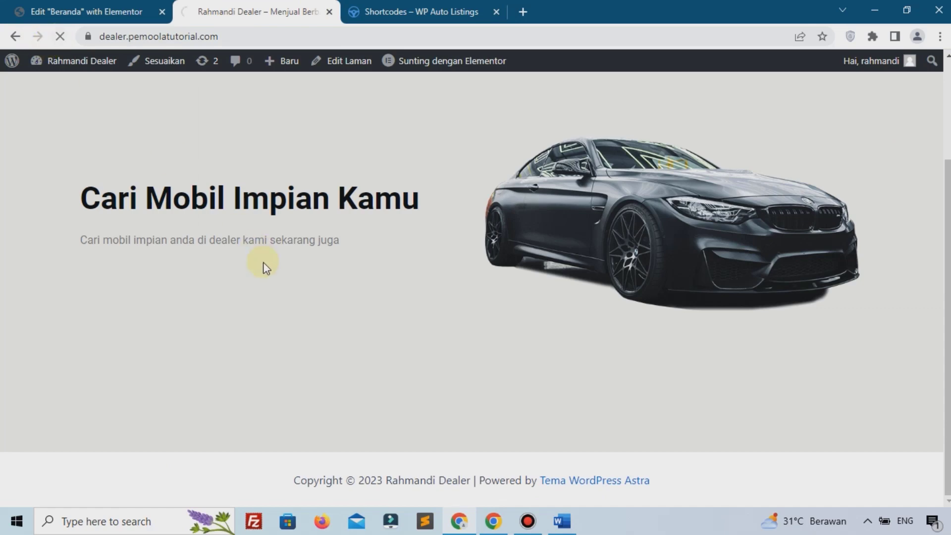
scroll(263, 267, down, 7)
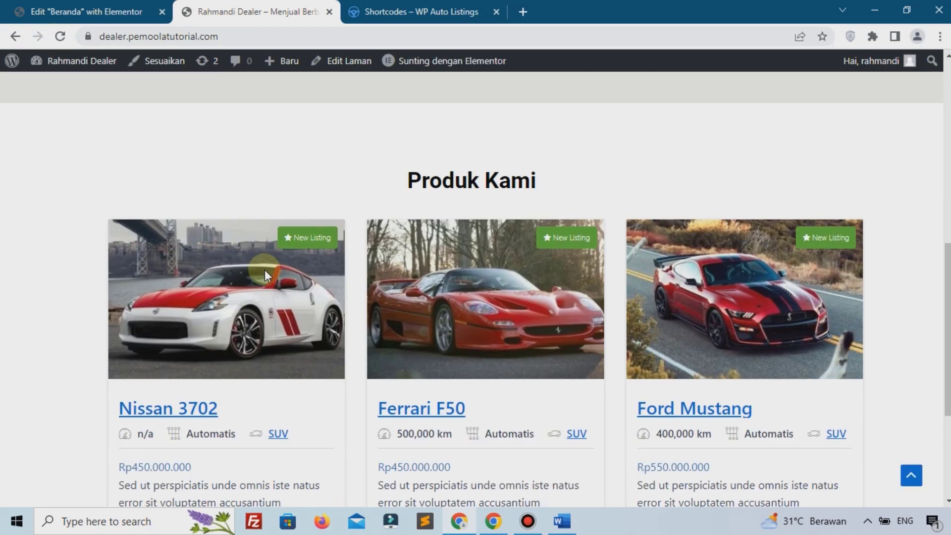
scroll(469, 231, down, 4)
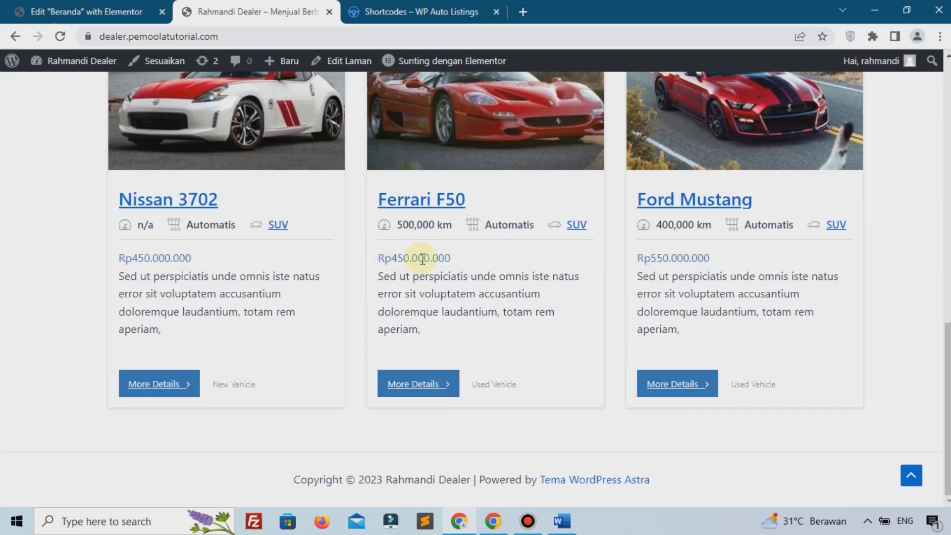
click(97, 11)
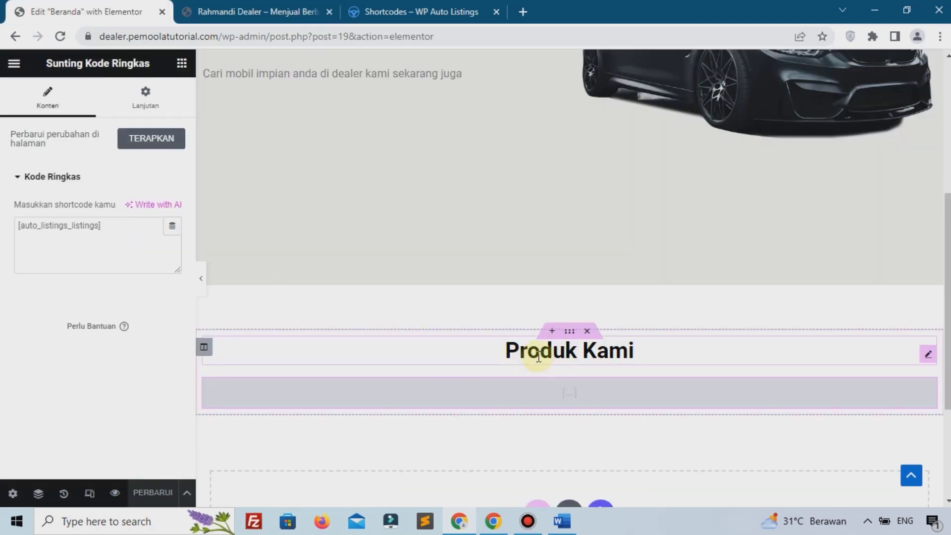
Step: Duplicate the Produk Kami section with Gandakan
scroll(548, 317, up, 2)
scroll(541, 310, down, 3)
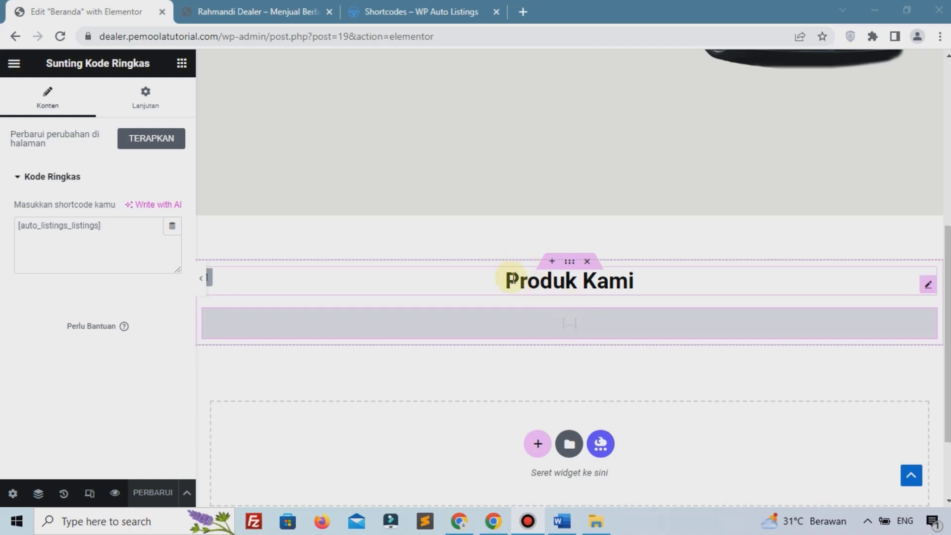
right_click(568, 262)
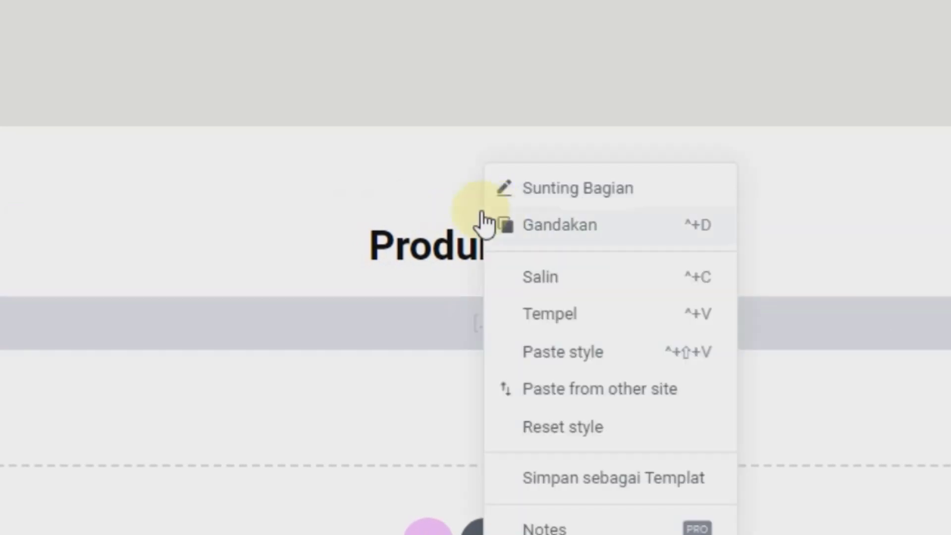
click(564, 238)
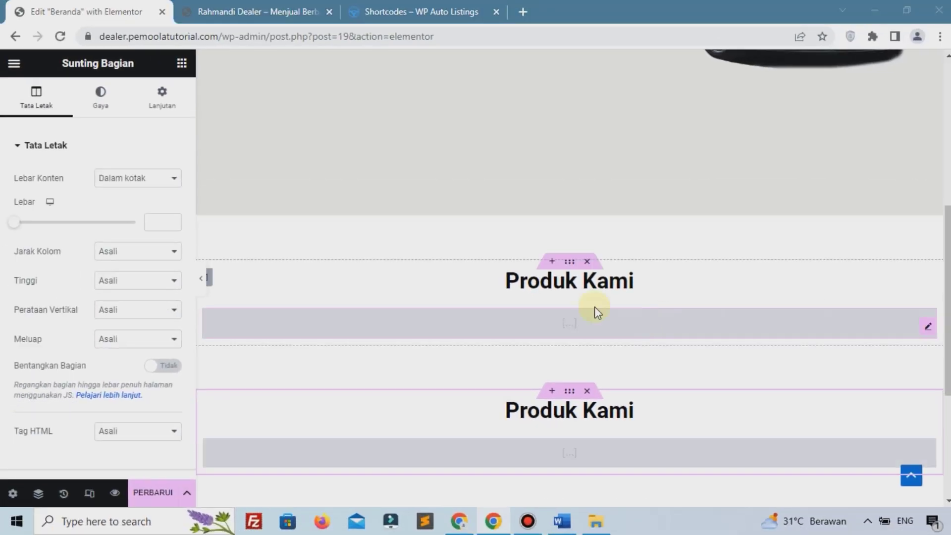
Step: Delete the copy's shortcode widget and rename its heading to 'Testimoni'
scroll(584, 308, down, 5)
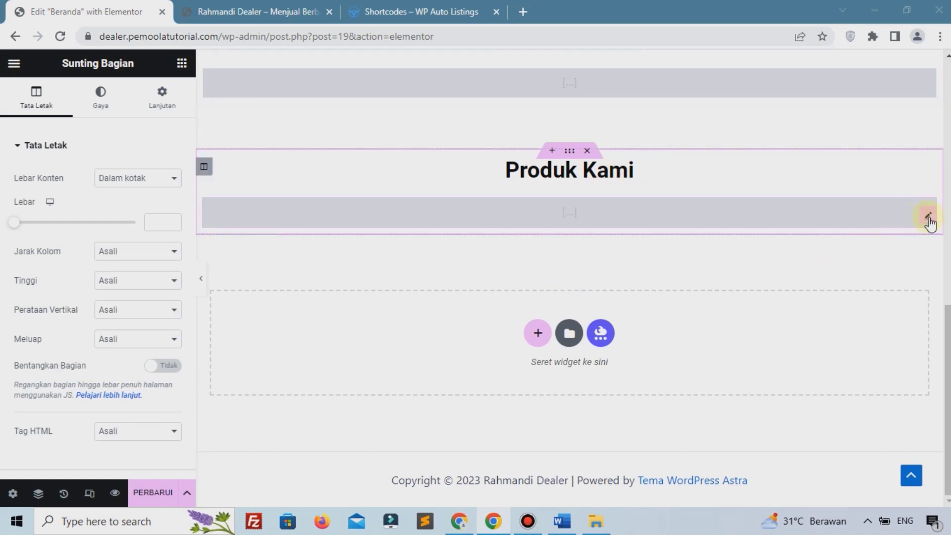
right_click(887, 218)
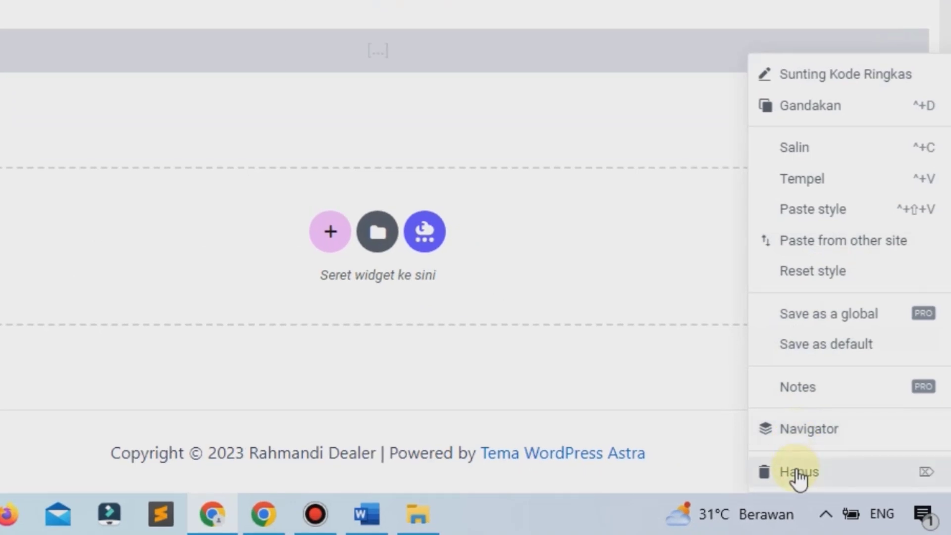
click(799, 475)
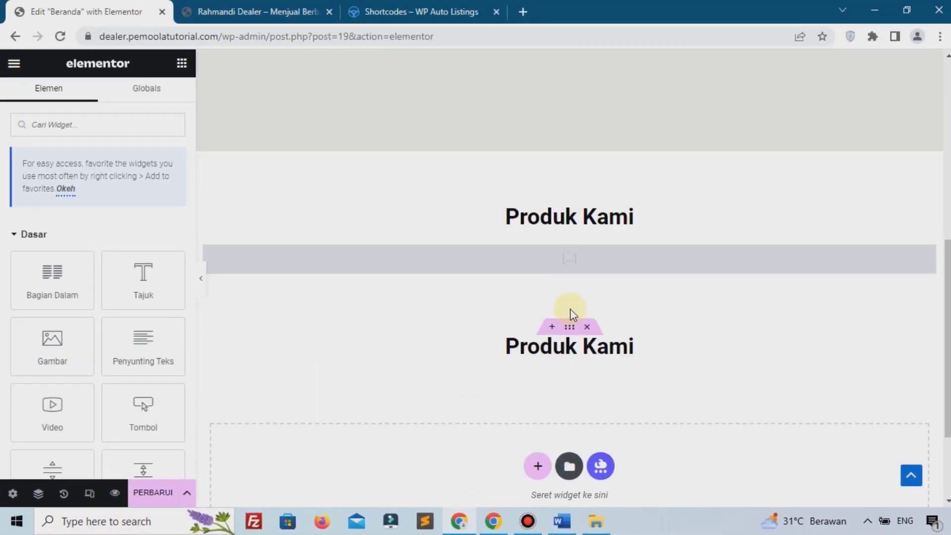
click(568, 345)
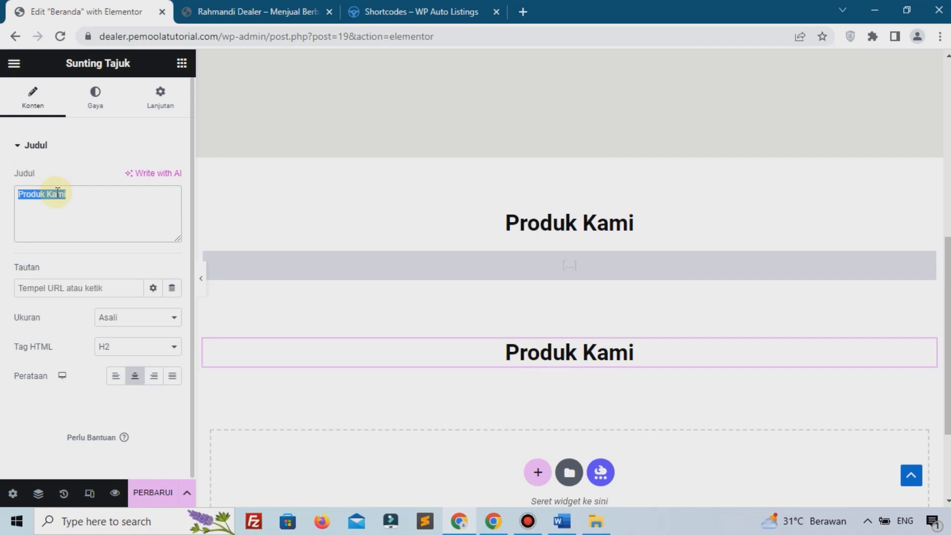
text(Testimoni)
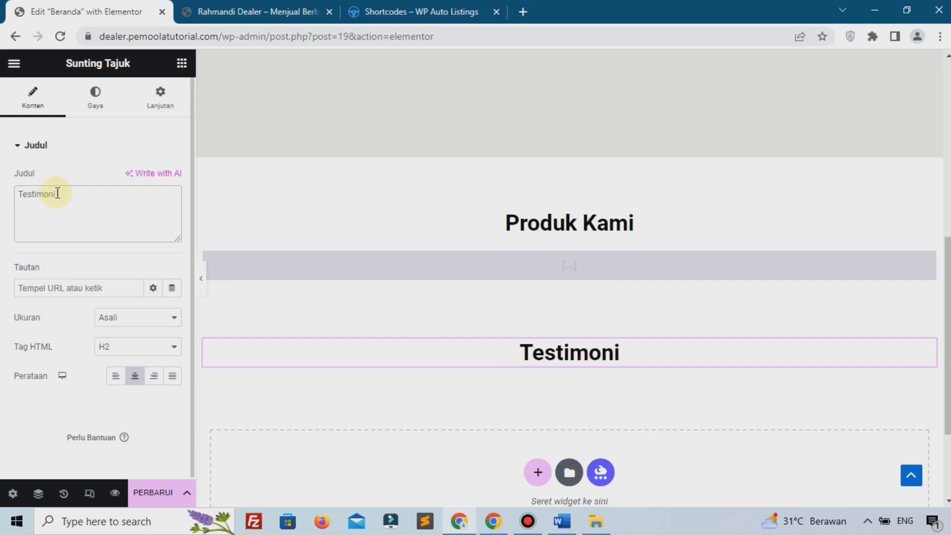
click(181, 64)
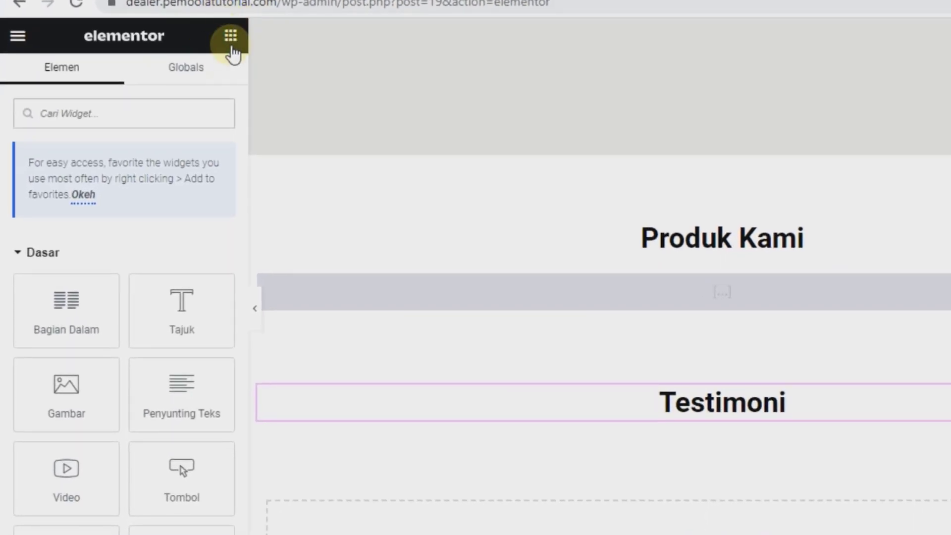
scroll(143, 170, down, 4)
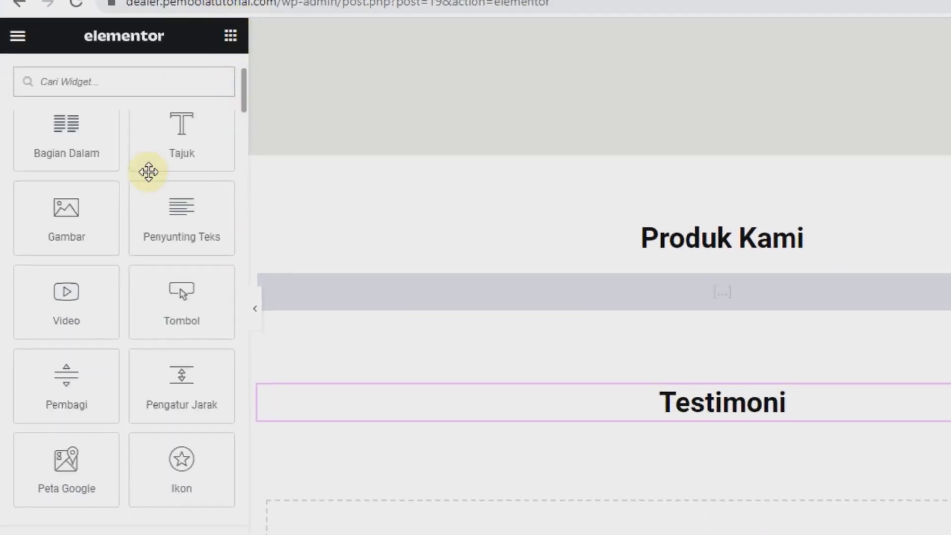
drag(35, 143, 537, 407)
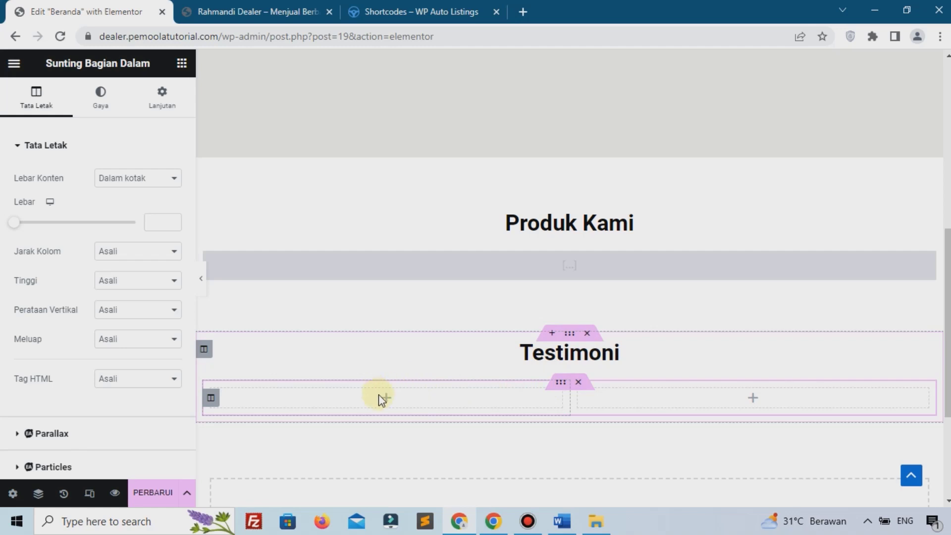
click(384, 398)
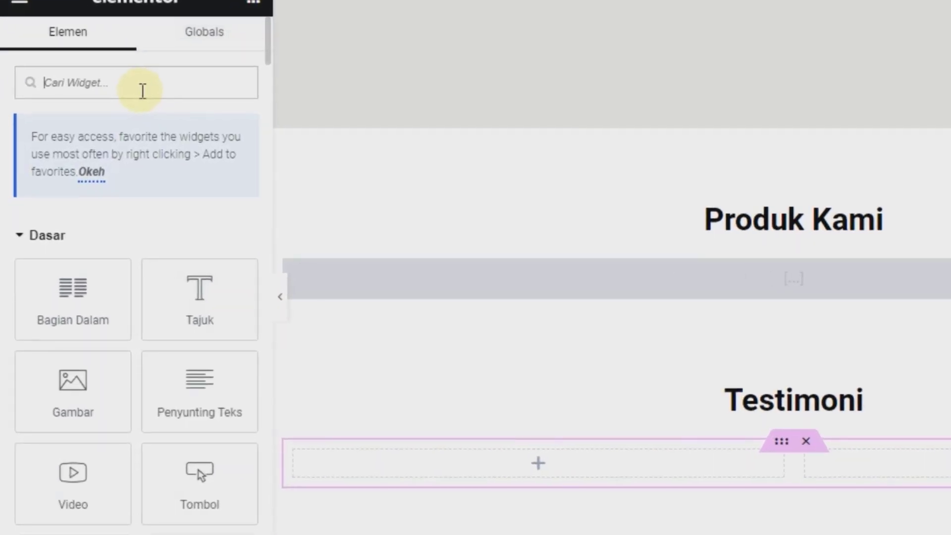
text(tes)
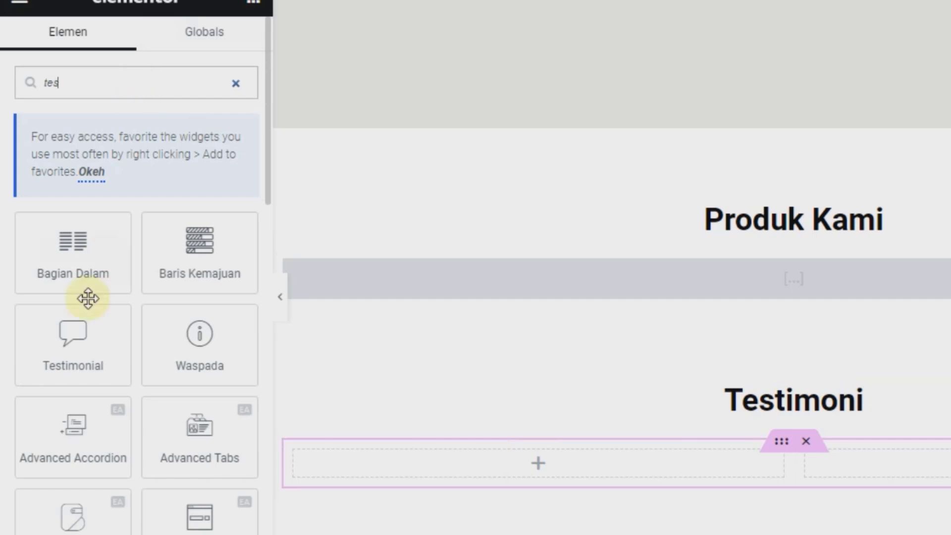
drag(74, 335, 483, 463)
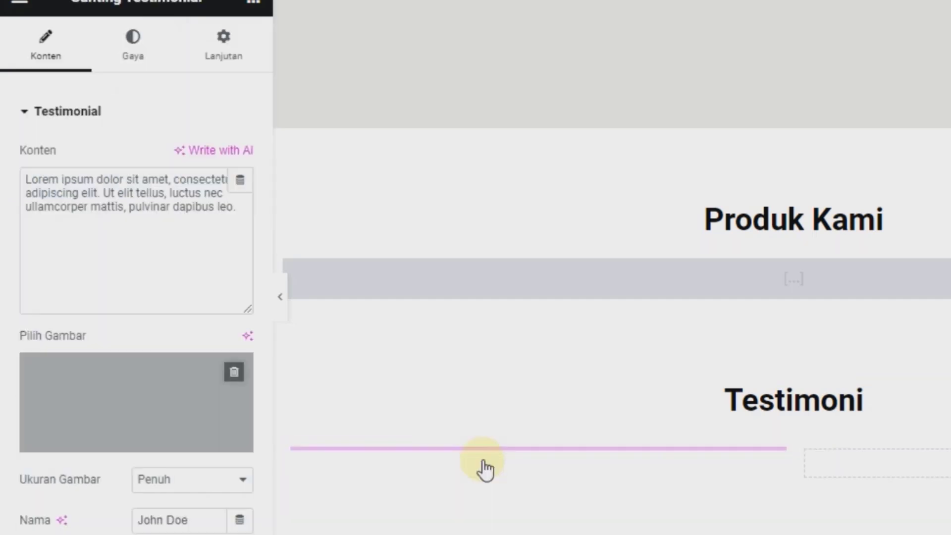
scroll(187, 395, down, 2)
scroll(166, 197, up, 2)
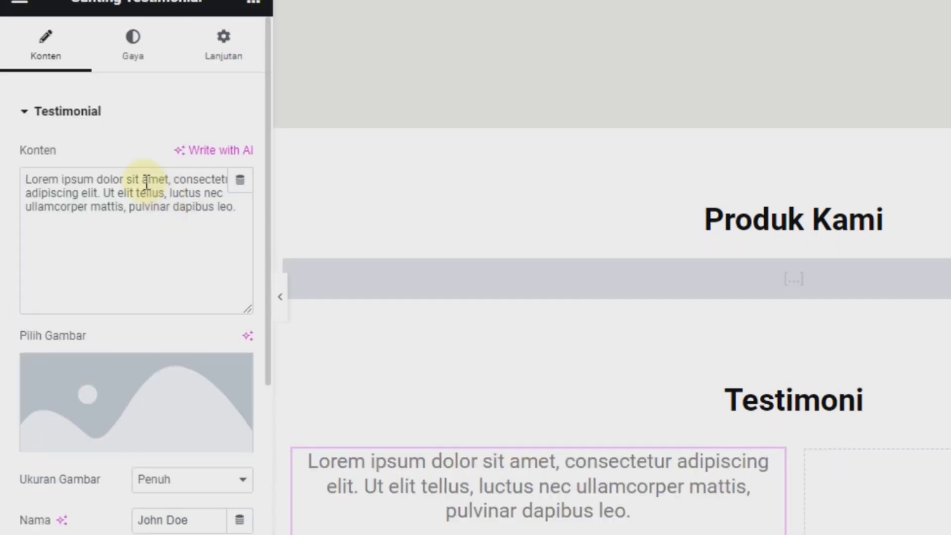
click(128, 198)
scroll(475, 290, down, 4)
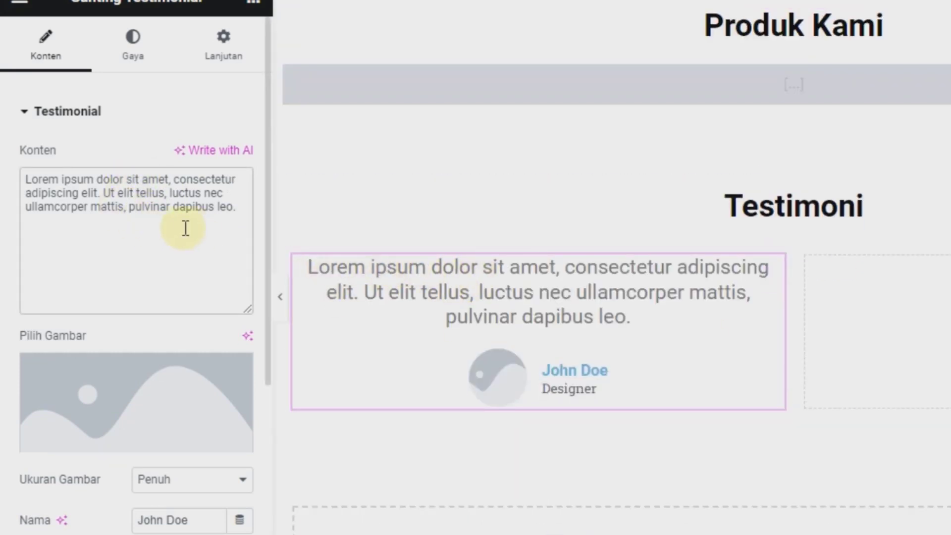
drag(179, 206, 40, 172)
click(40, 172)
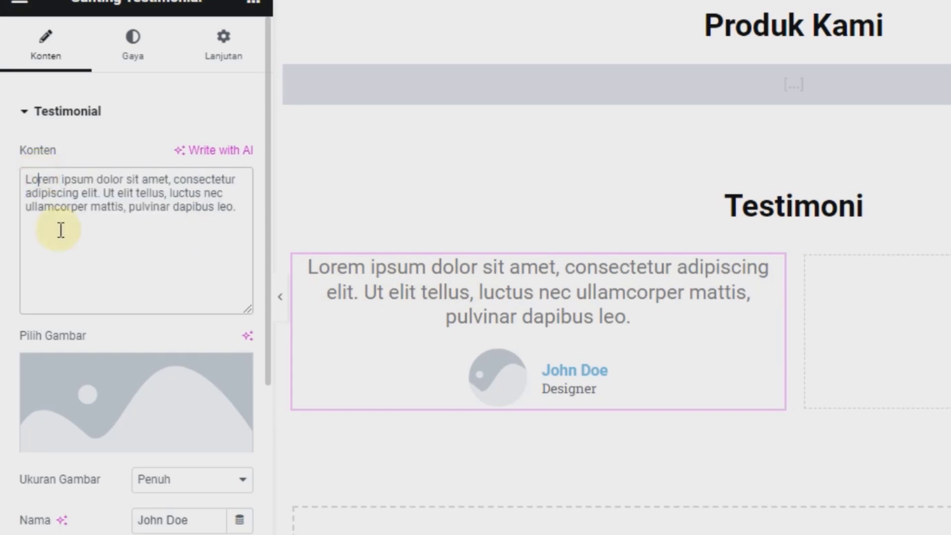
Step: Upload about-page-bg-1024x698-1.jpg through Pilih Gambar as the testimonial's reviewer image
click(127, 403)
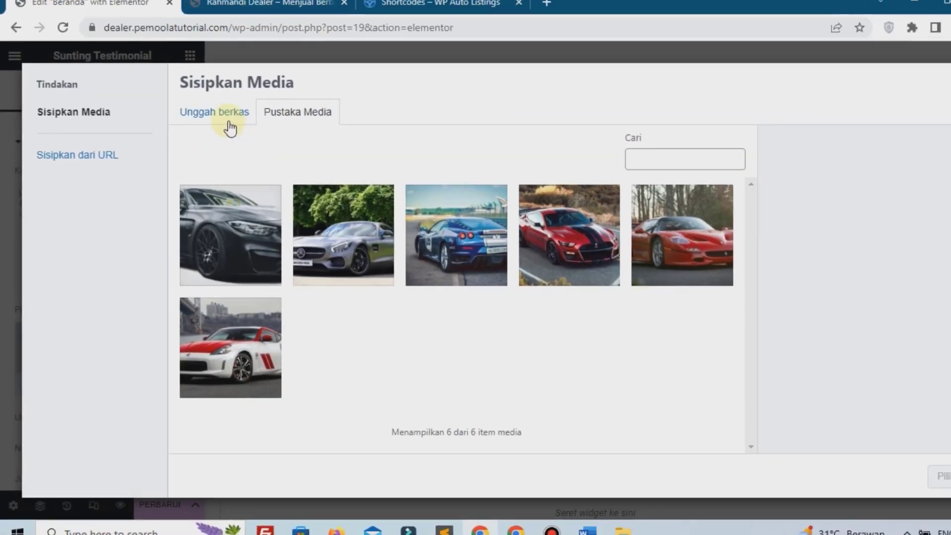
click(229, 128)
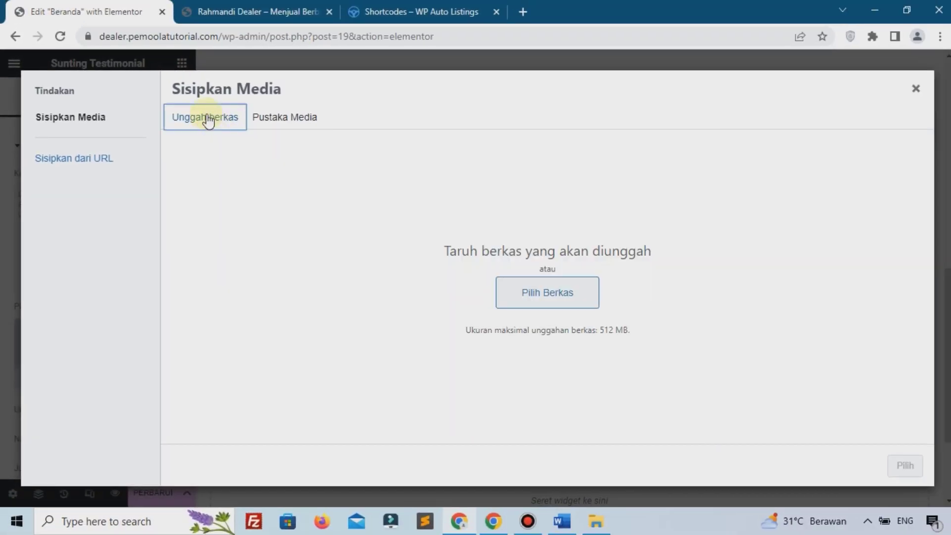
click(518, 297)
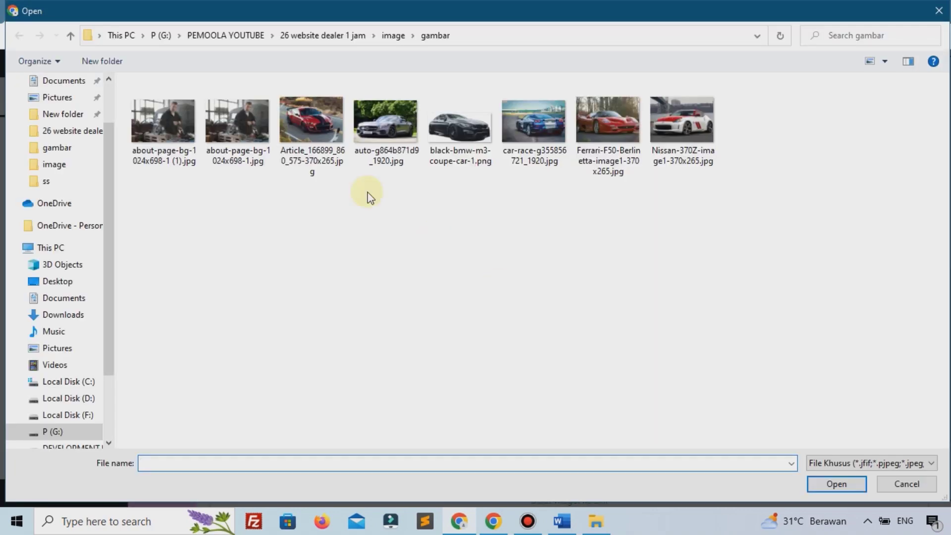
click(233, 127)
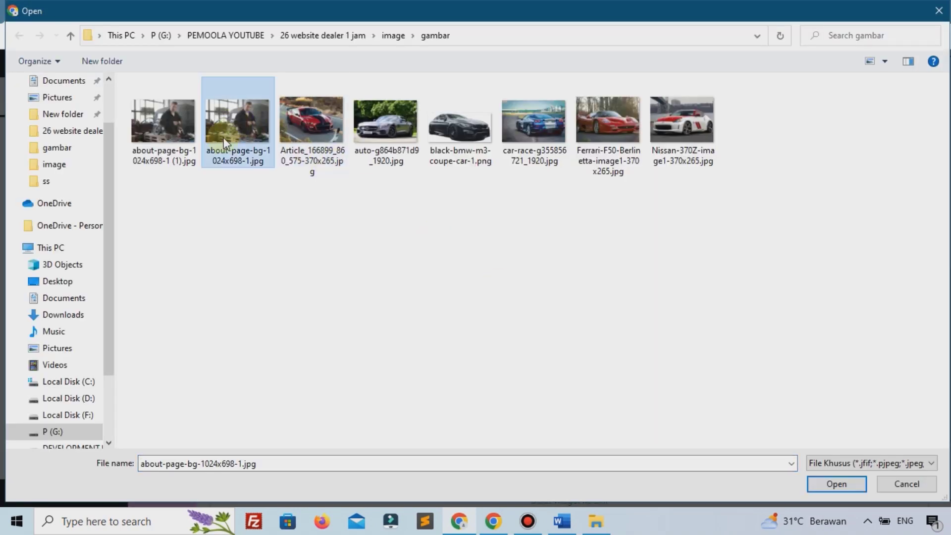
click(829, 484)
Step: Insert the uploaded photo and change the job title from Designer to Pengusaha
click(905, 465)
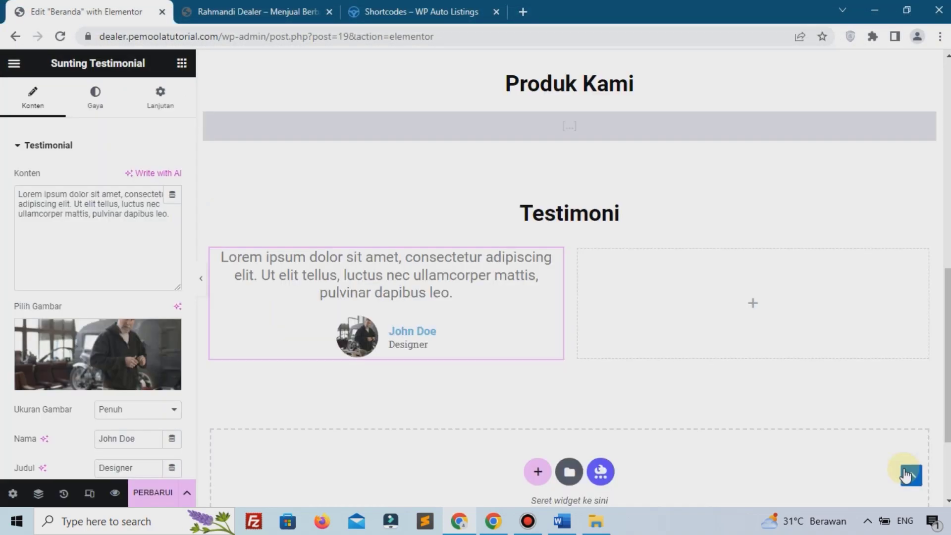
scroll(124, 297, down, 3)
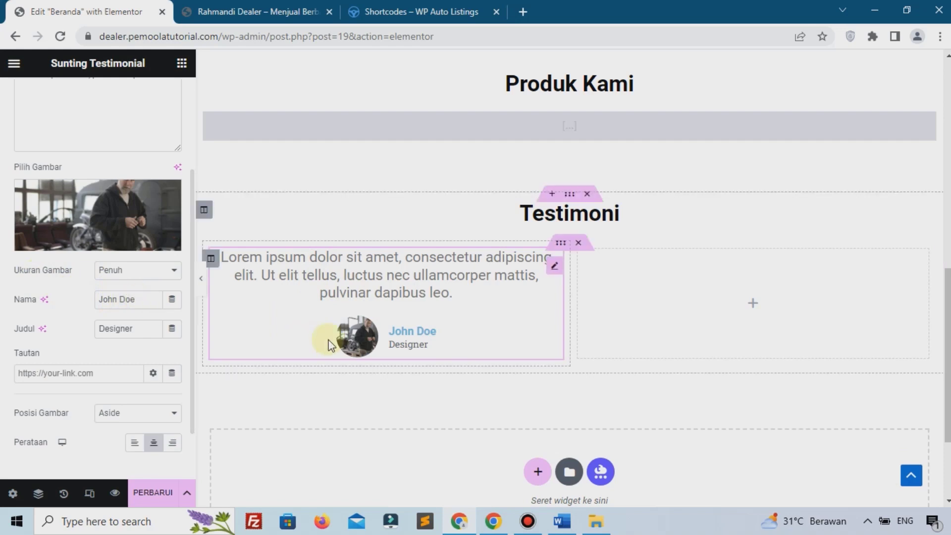
double_click(150, 329)
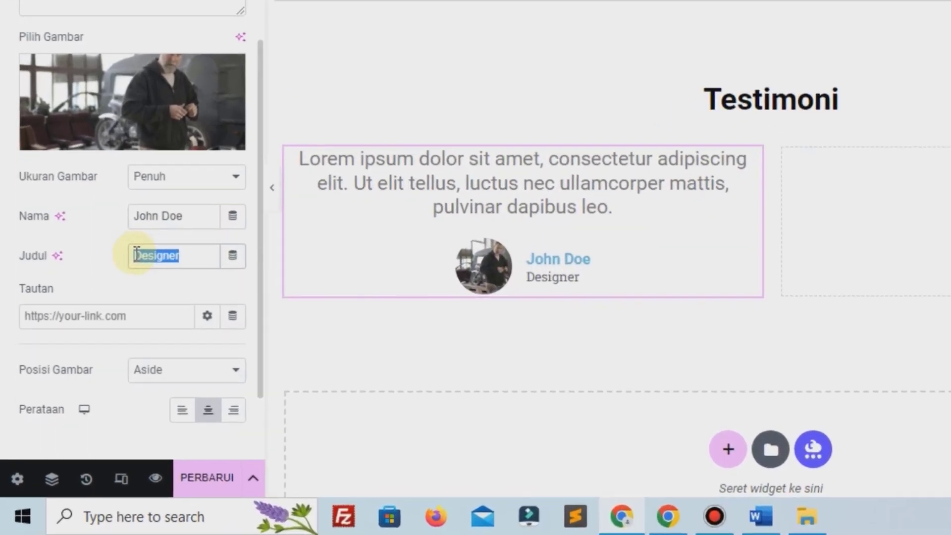
text(Pengusaha)
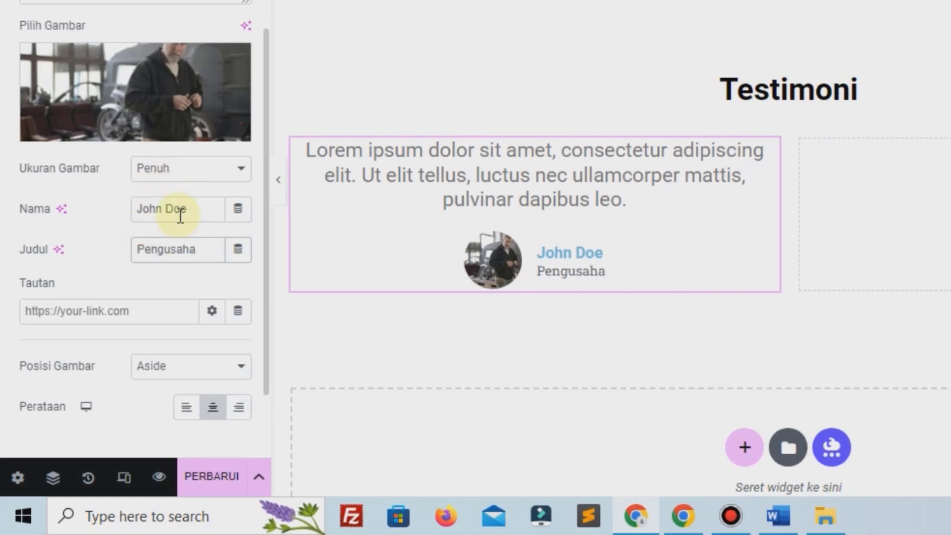
scroll(180, 214, down, 2)
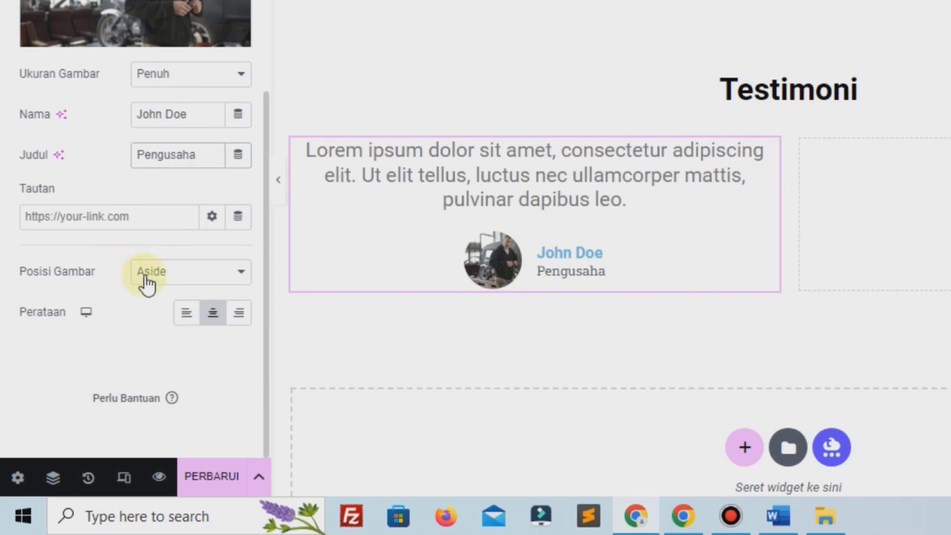
scroll(144, 211, up, 5)
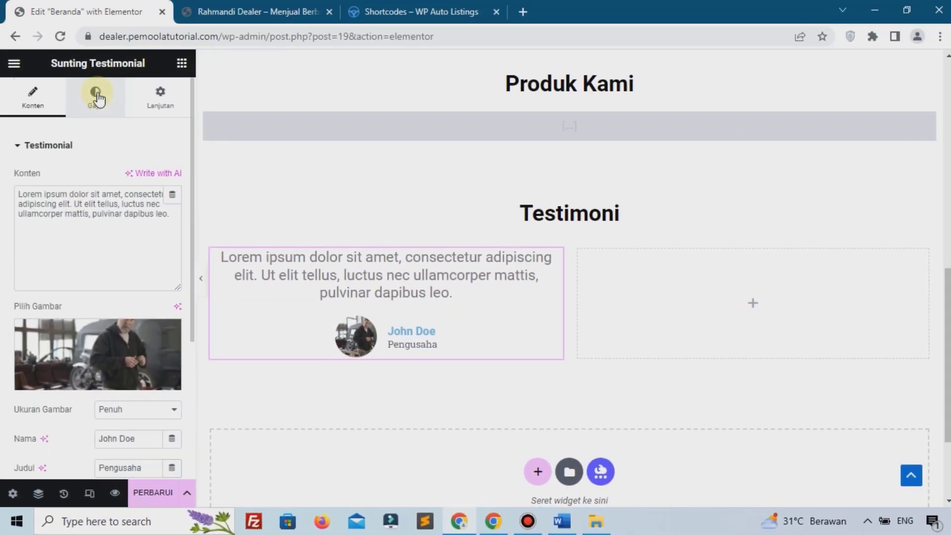
Step: Style the quote text black (#000000) with font size 17
click(96, 94)
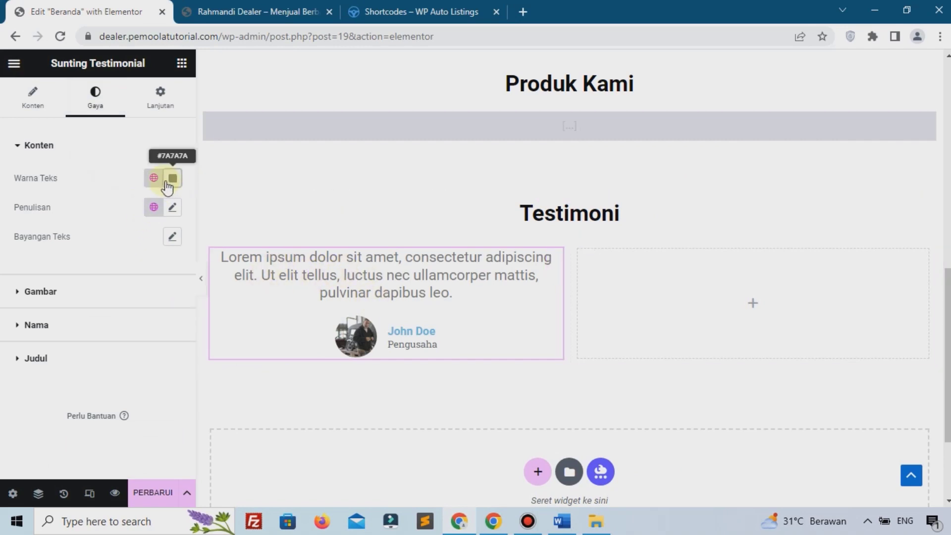
click(173, 178)
drag(225, 340, 238, 339)
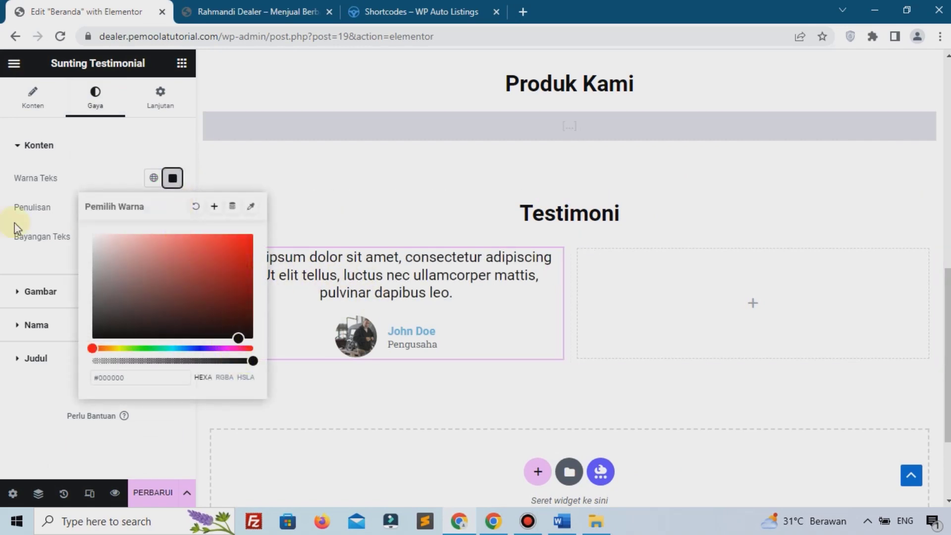
double_click(49, 214)
click(172, 207)
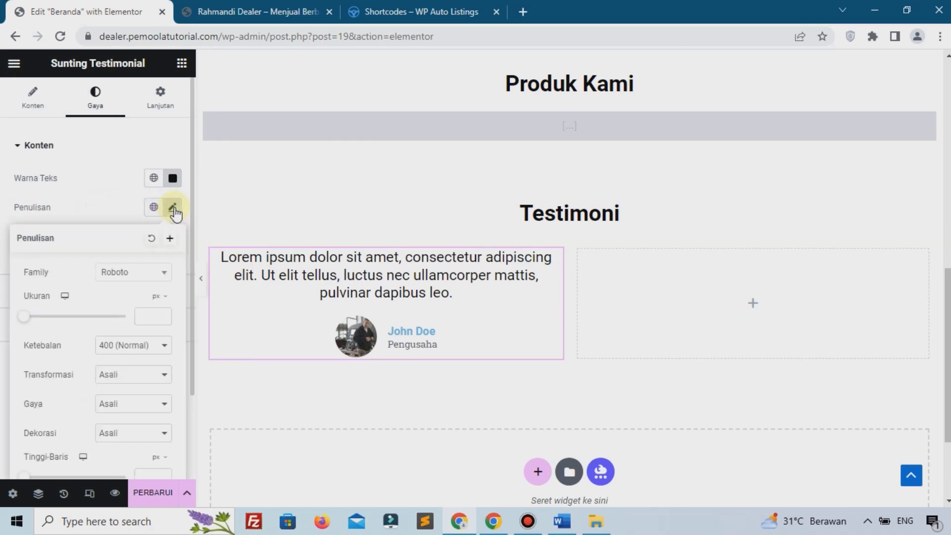
click(152, 317)
text(20)
triple_click(163, 317)
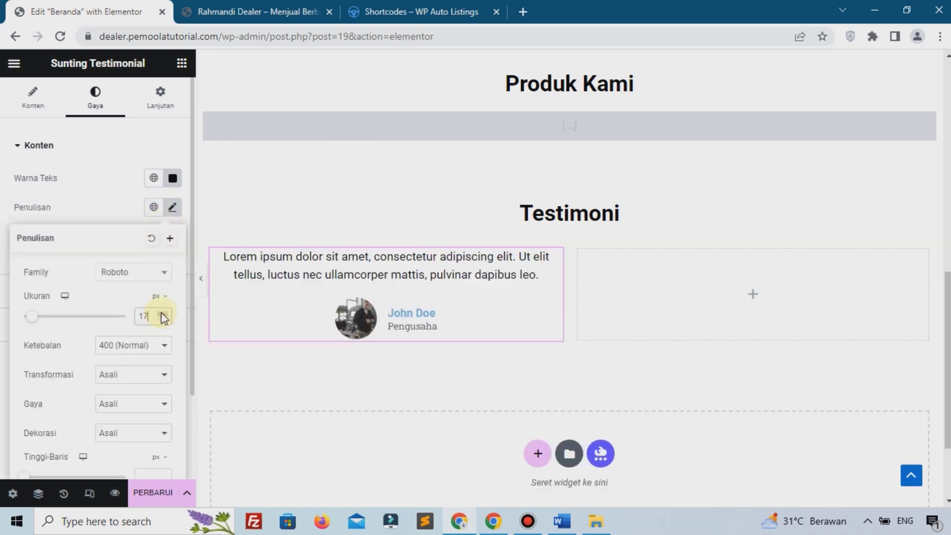
click(103, 216)
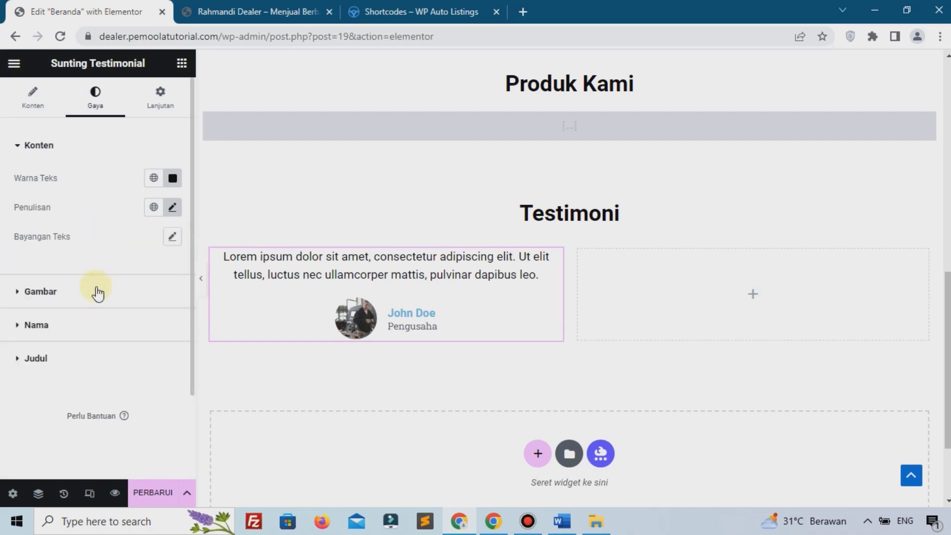
Step: Give the name John Doe a dark colour
click(73, 334)
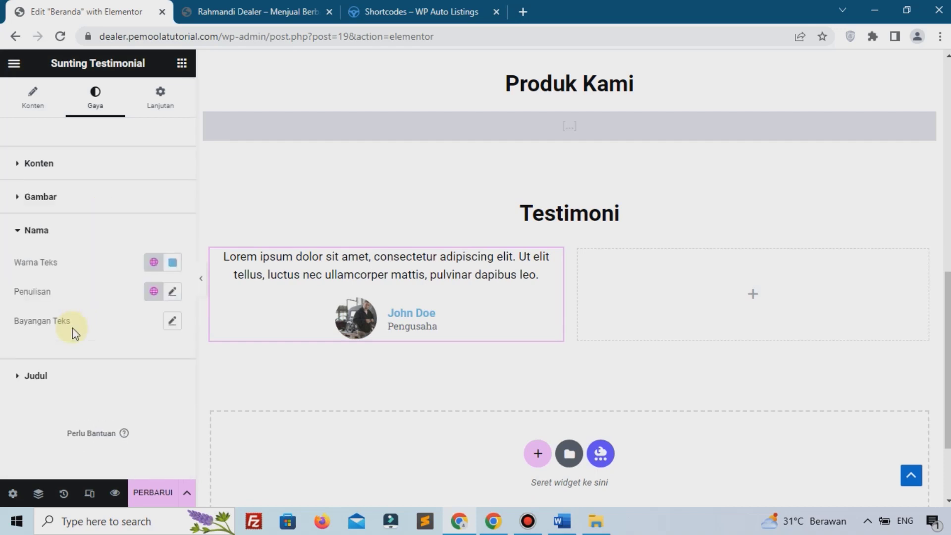
click(172, 263)
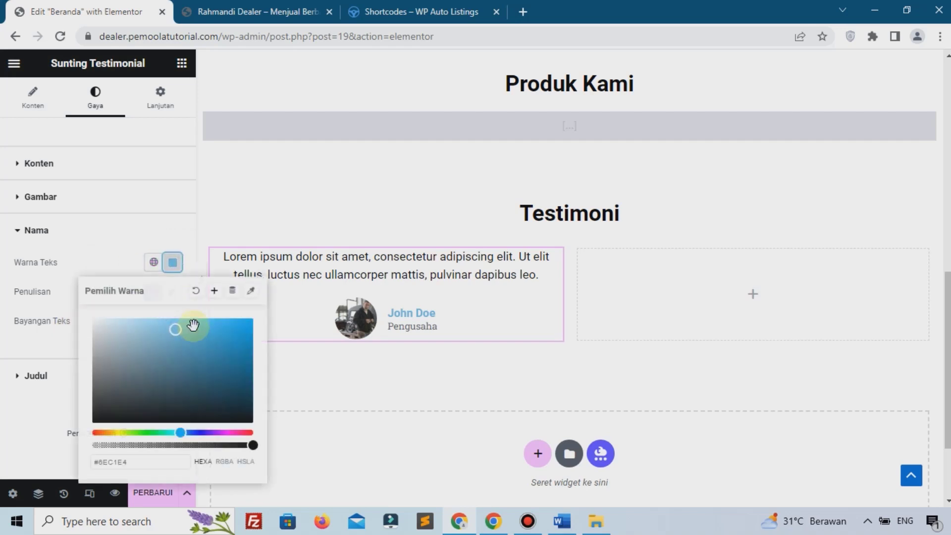
click(205, 421)
click(313, 270)
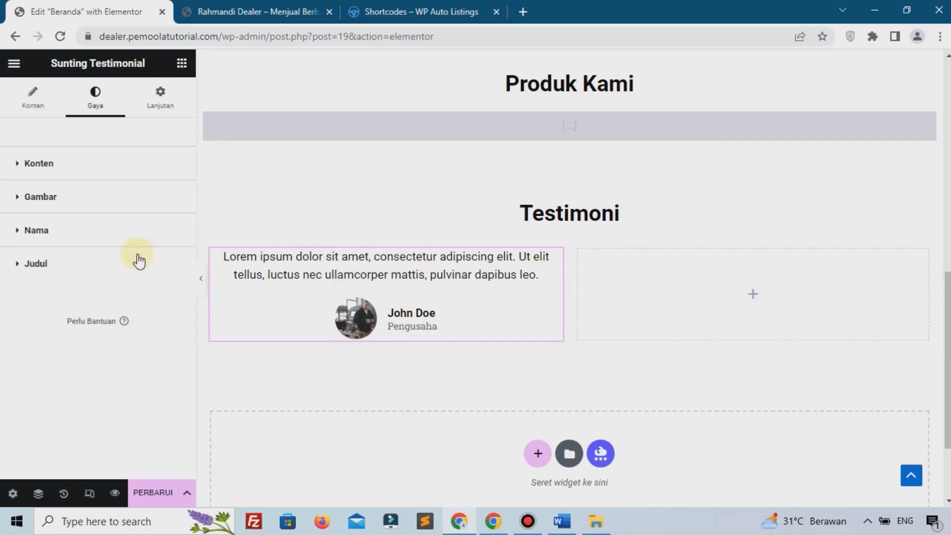
Step: Try a bright blue job title colour, then reset it to default
click(71, 265)
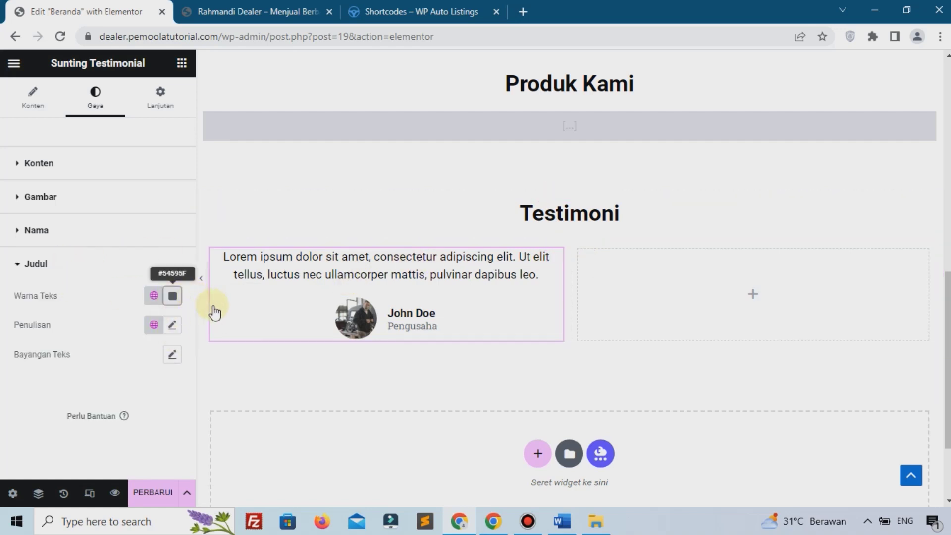
click(172, 296)
click(221, 127)
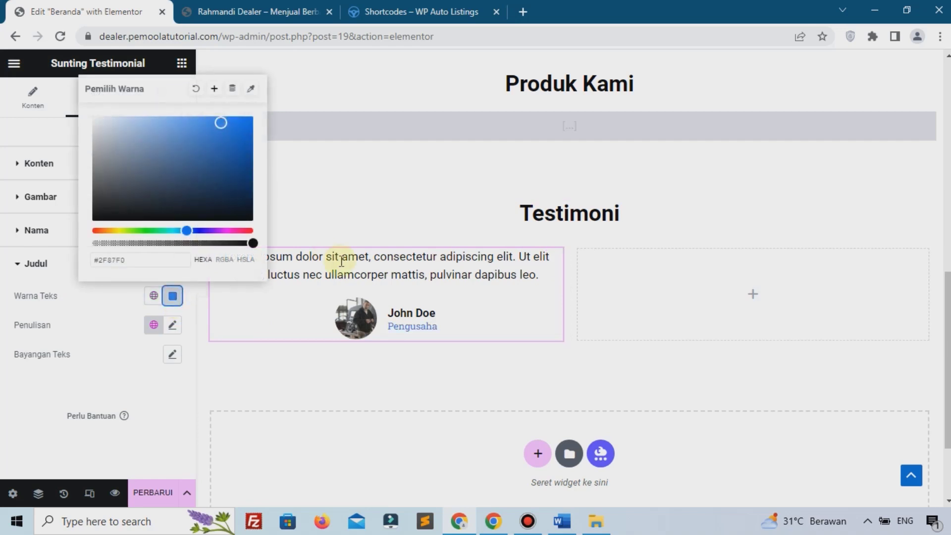
click(195, 89)
click(117, 292)
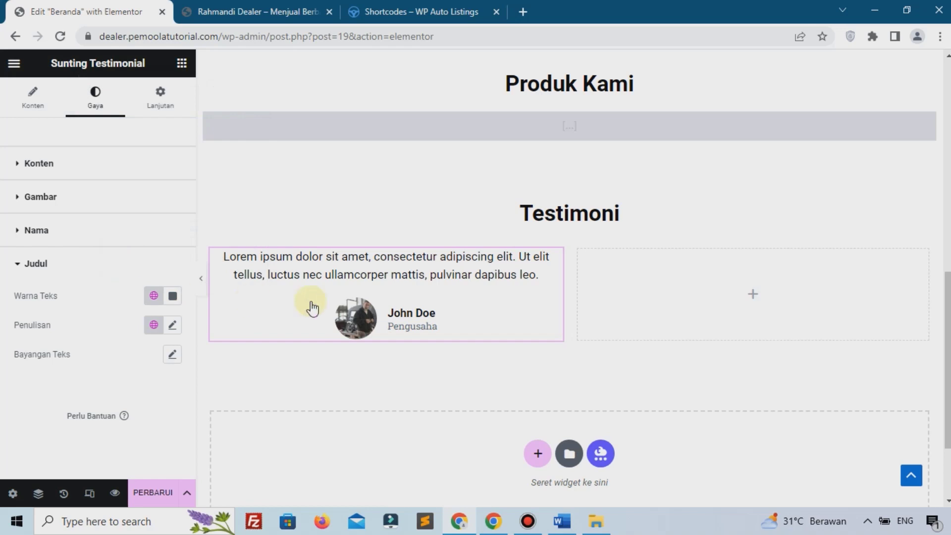
Step: Copy the testimonial and paste it into the Testimoni section's empty right column
right_click(366, 248)
click(396, 284)
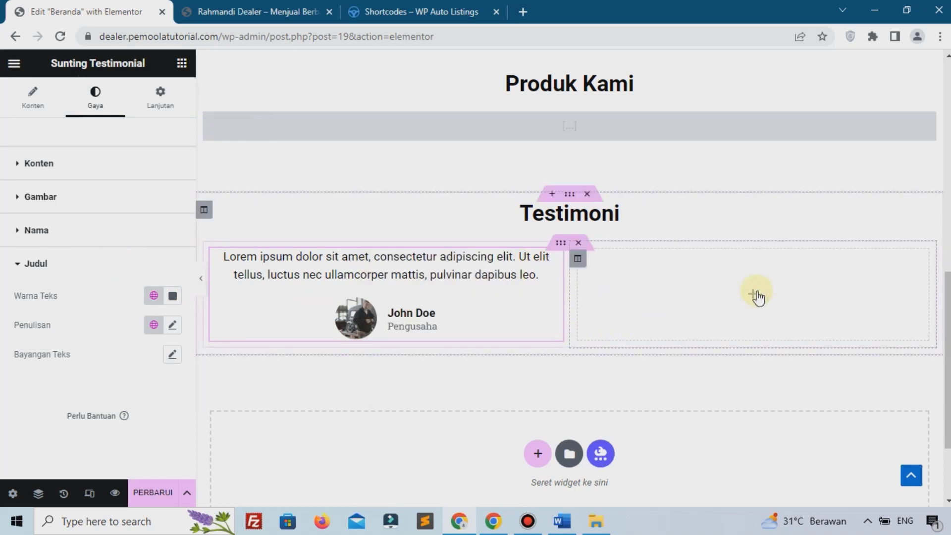
right_click(743, 295)
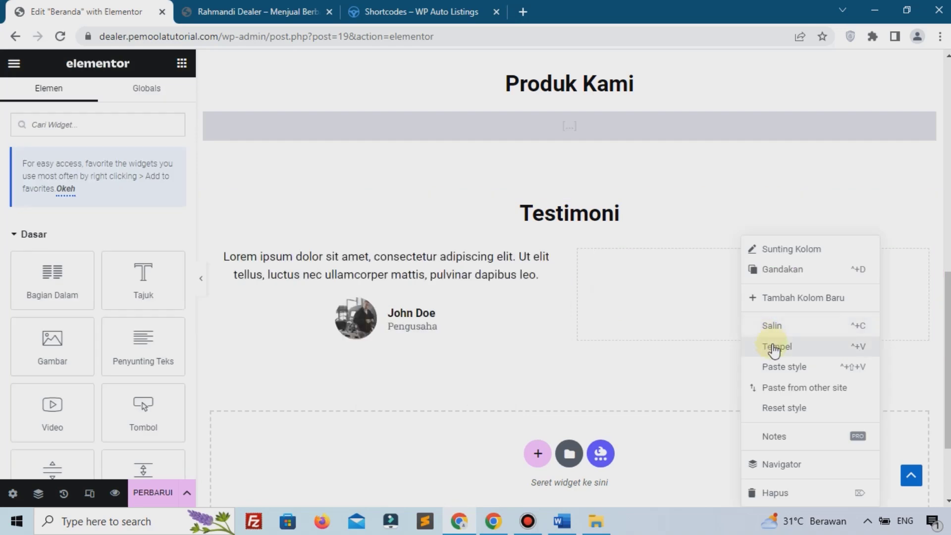
click(773, 347)
Step: Select the quote text of the pasted second testimonial
click(530, 522)
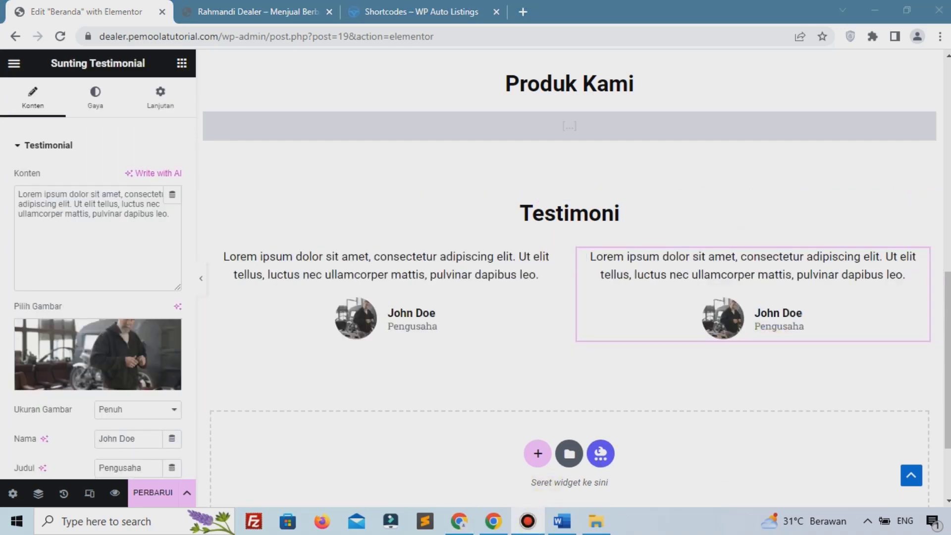
triple_click(765, 265)
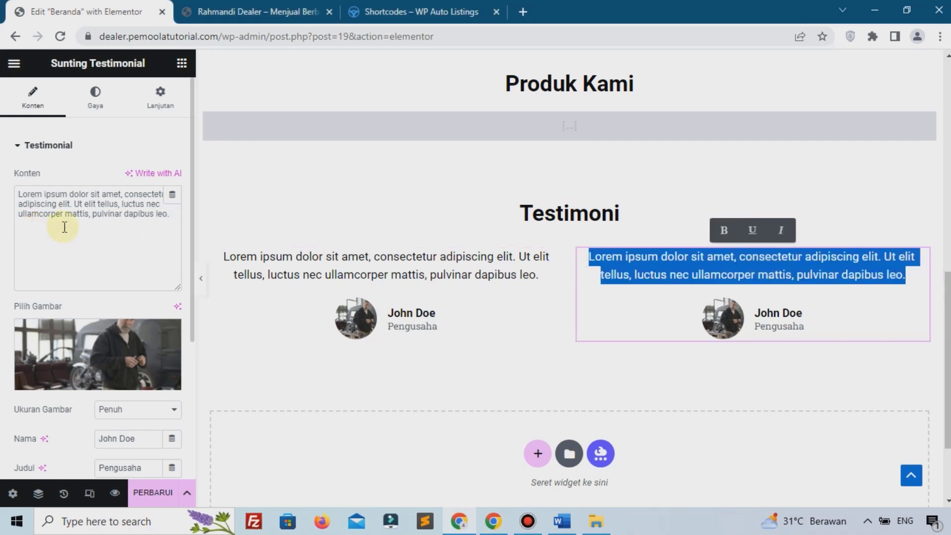
drag(113, 204, 69, 194)
scroll(75, 210, down, 2)
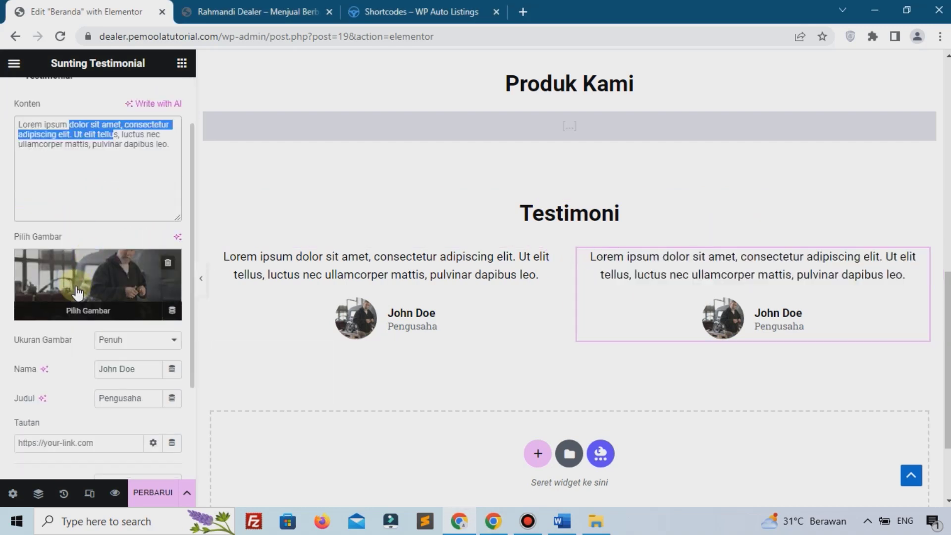
scroll(155, 325, down, 2)
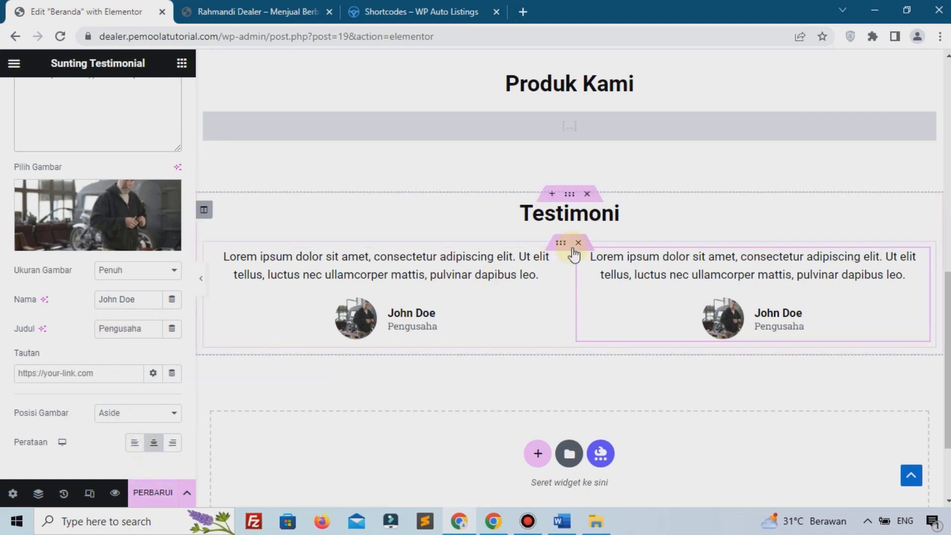
Step: Set Testimoni section margins to 6% top and 8% bottom, save, and view the live site
click(568, 195)
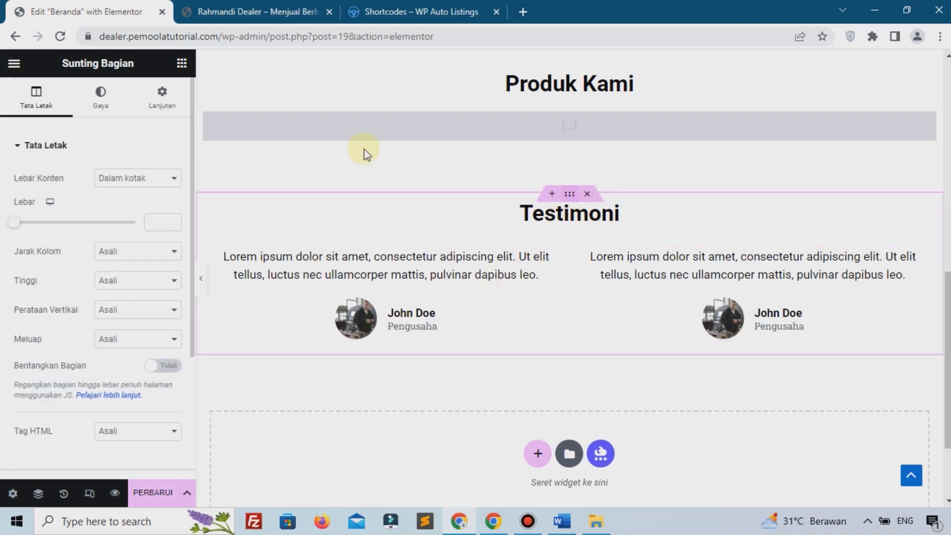
click(156, 106)
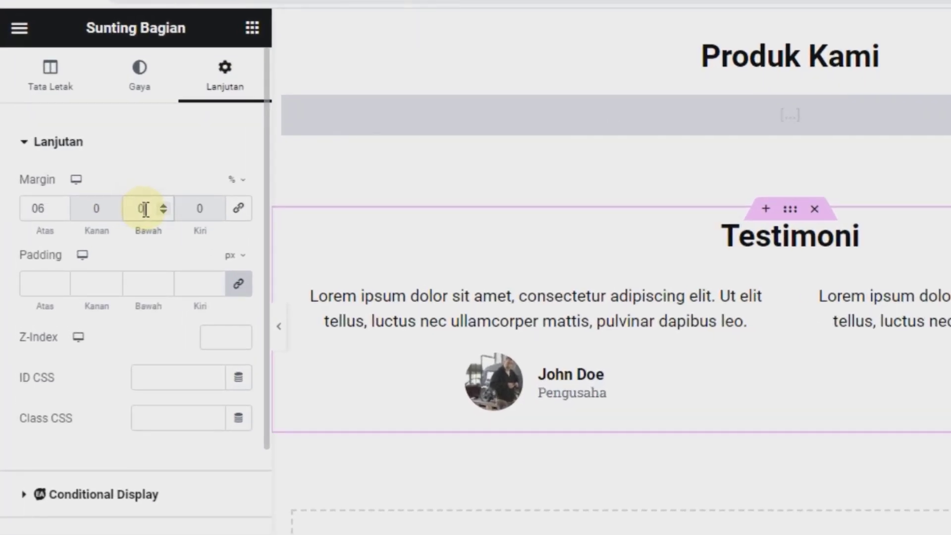
click(154, 495)
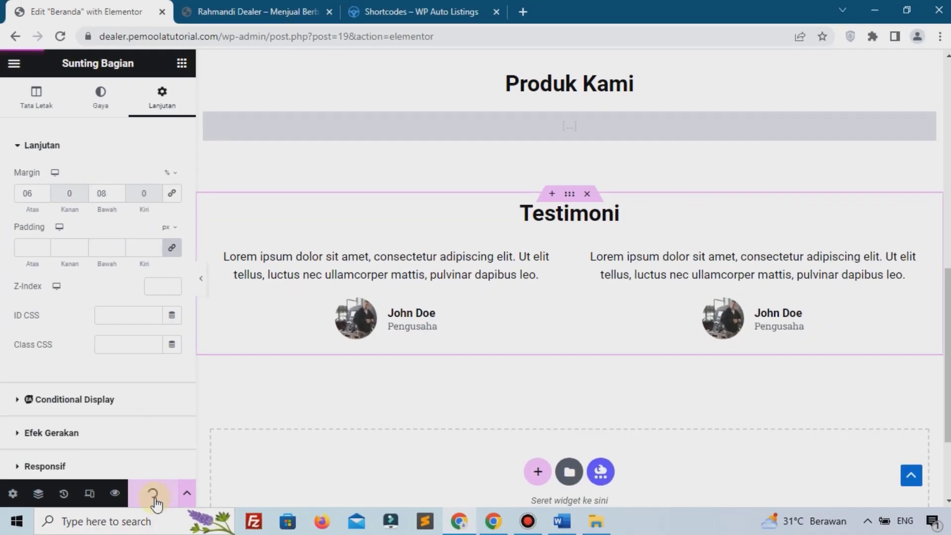
click(233, 11)
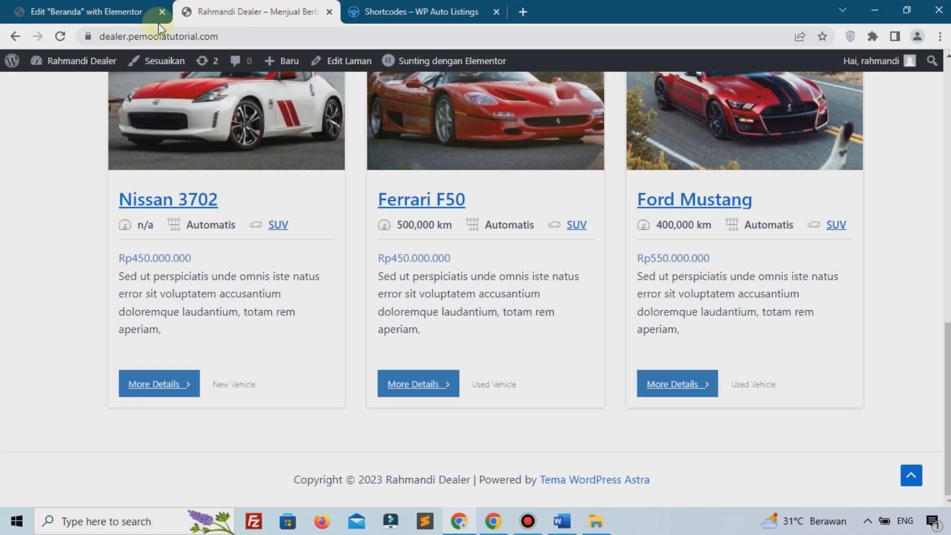
Step: Reload the live homepage and review the hero, Produk Kami cards, and two Pengusaha testimonials
click(60, 36)
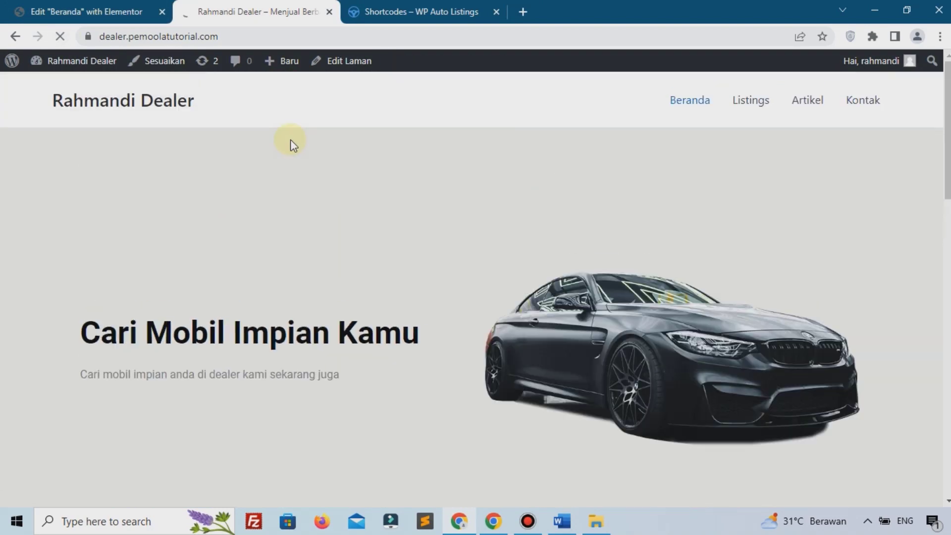
scroll(200, 191, down, 10)
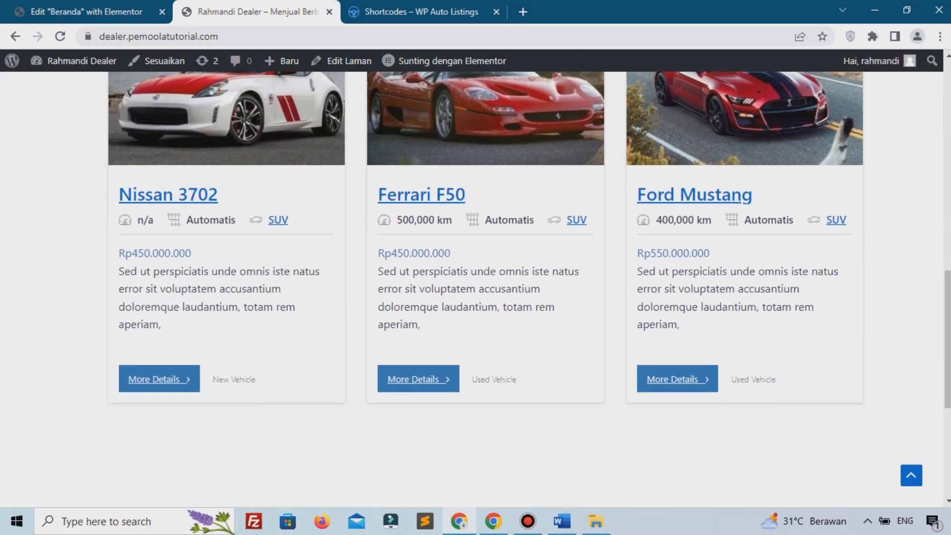
scroll(289, 198, up, 12)
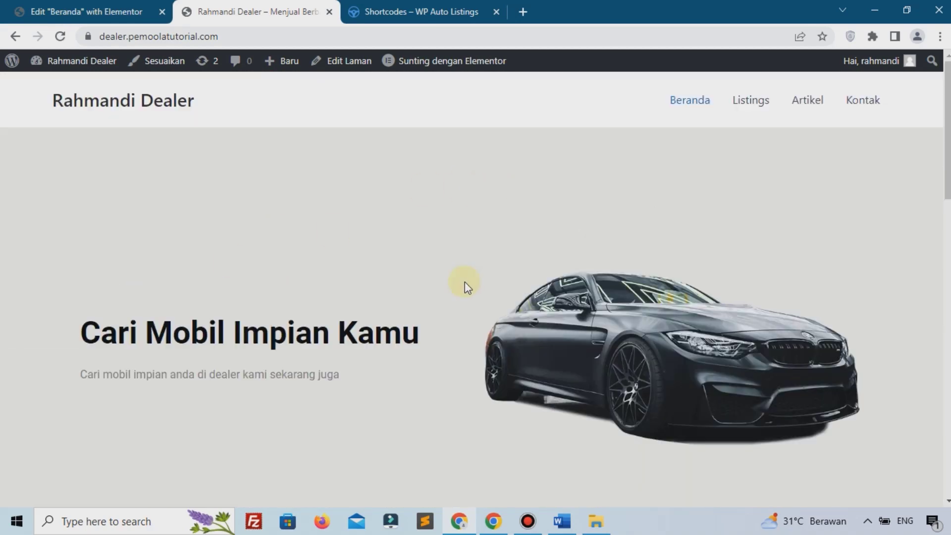
scroll(465, 281, down, 5)
scroll(461, 283, down, 12)
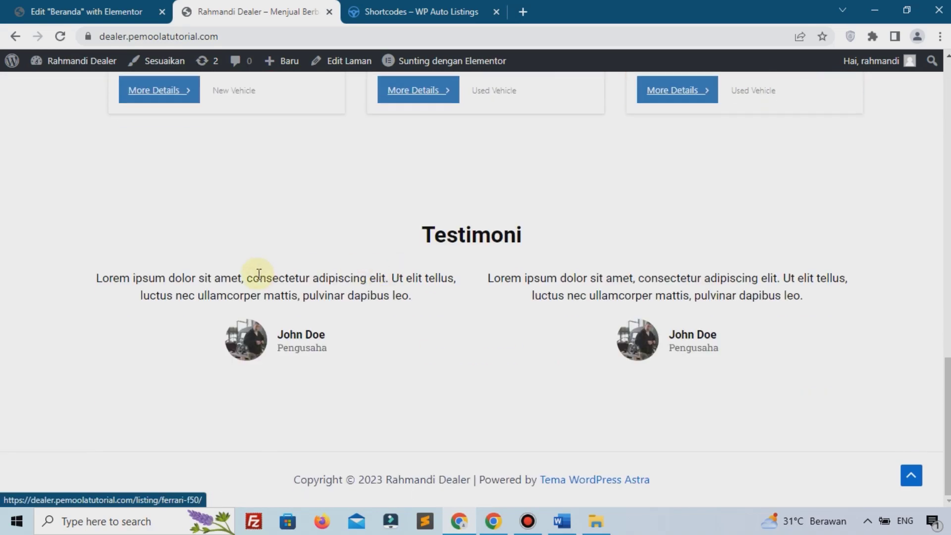
scroll(280, 282, up, 20)
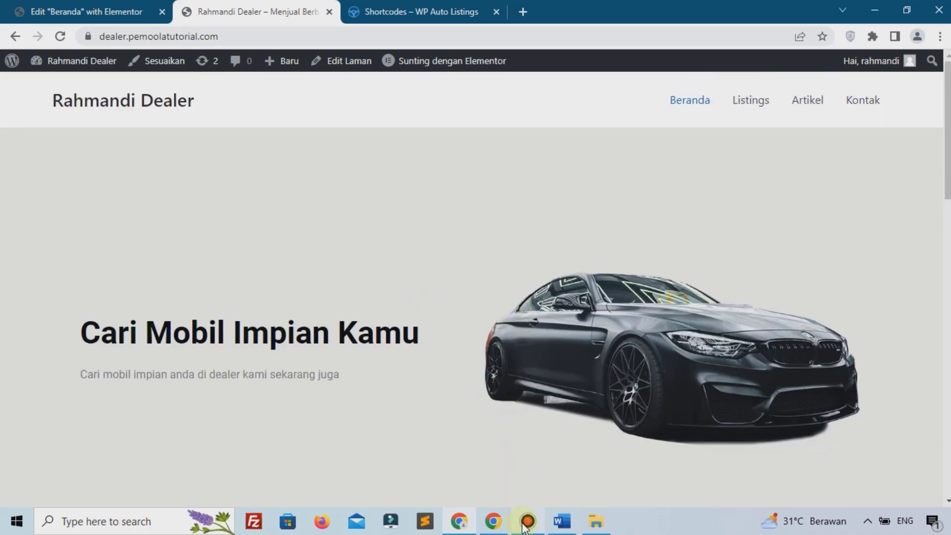
Step: Return to the 'Edit Beranda with Elementor' tab, scroll back to the top, and close it
click(128, 10)
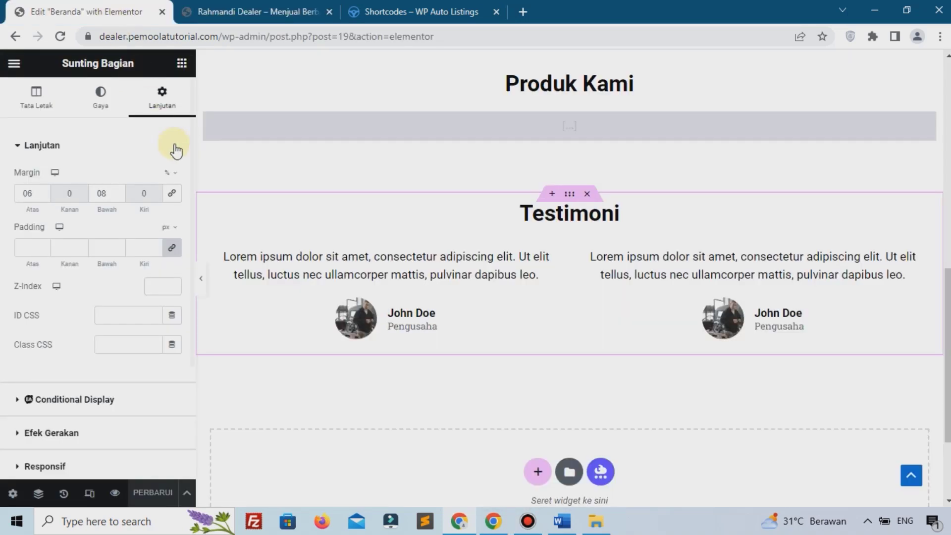
scroll(414, 130, up, 8)
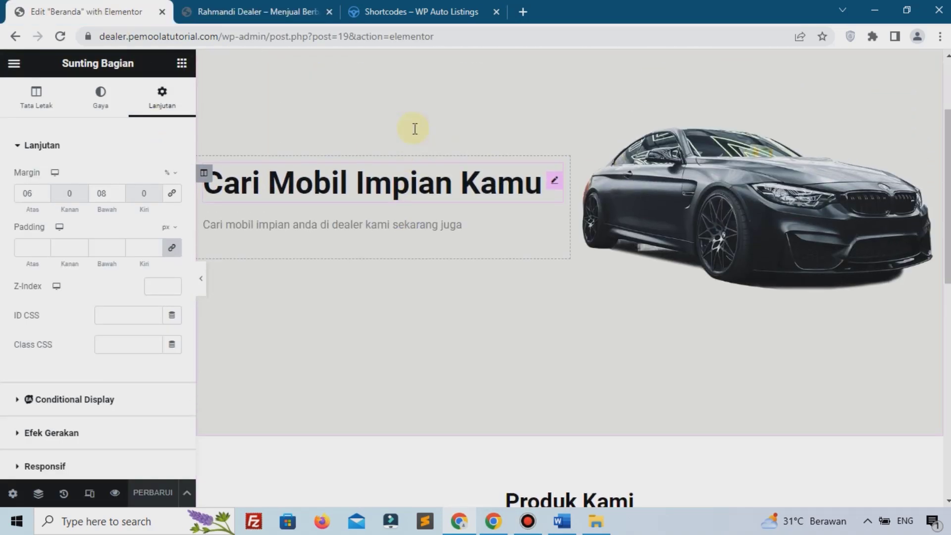
scroll(414, 130, up, 3)
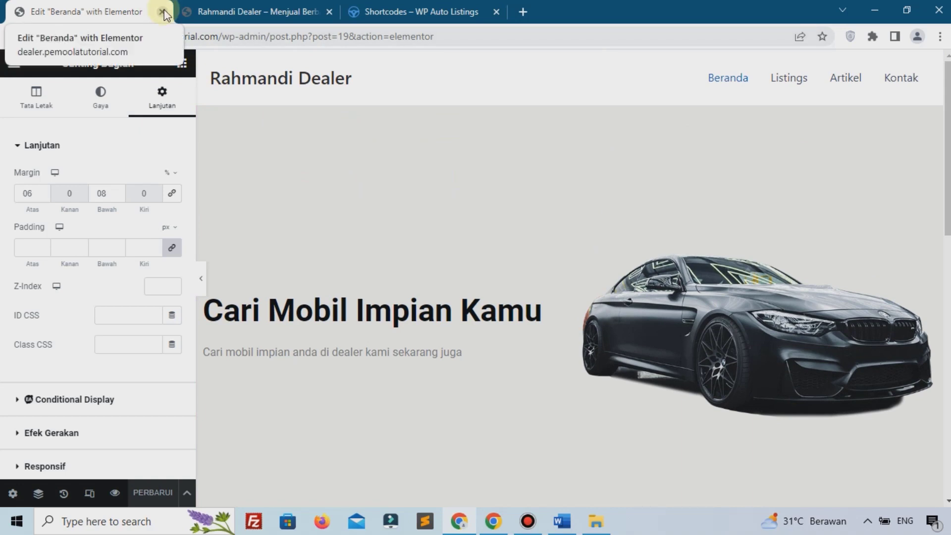
click(162, 12)
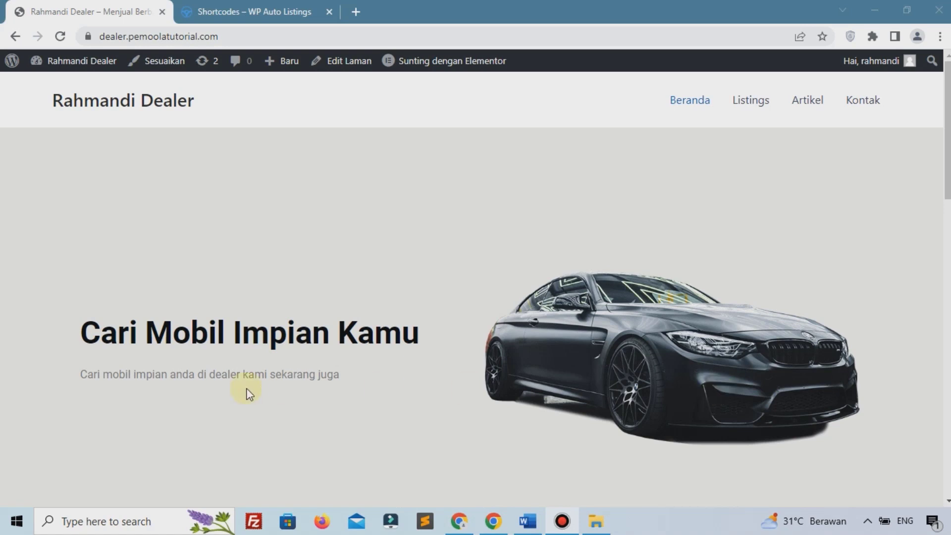
Step: Browse the live homepage and its Listings page from the header menu, scrolling through each
scroll(244, 393, down, 10)
scroll(395, 274, up, 10)
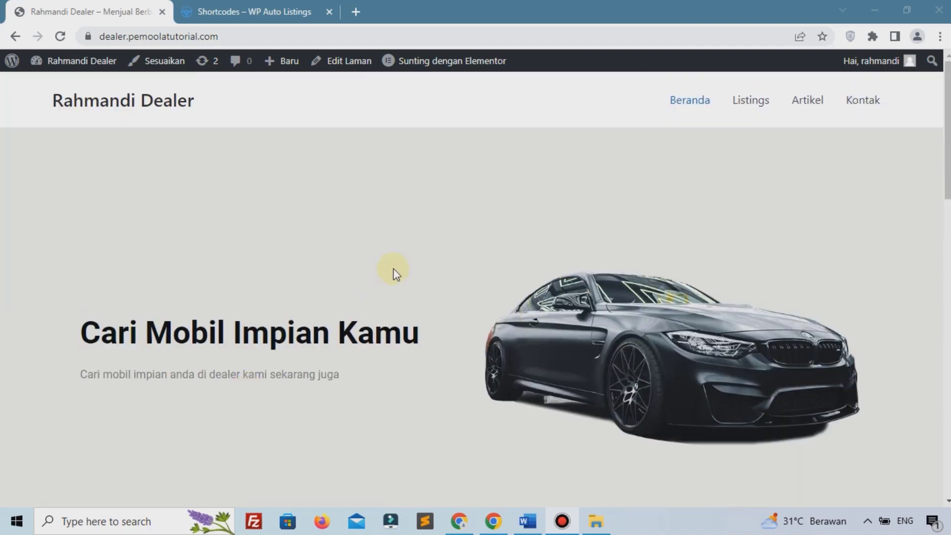
click(738, 105)
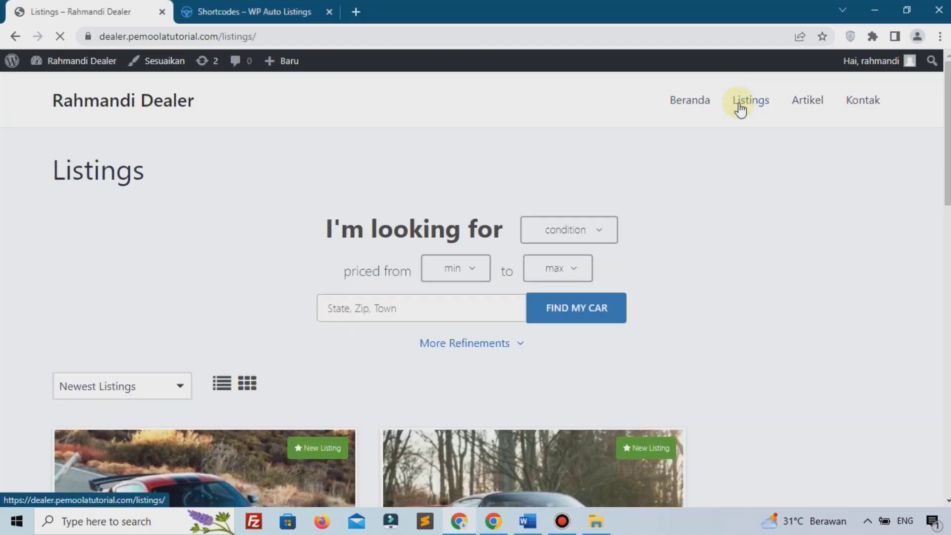
scroll(698, 177, down, 9)
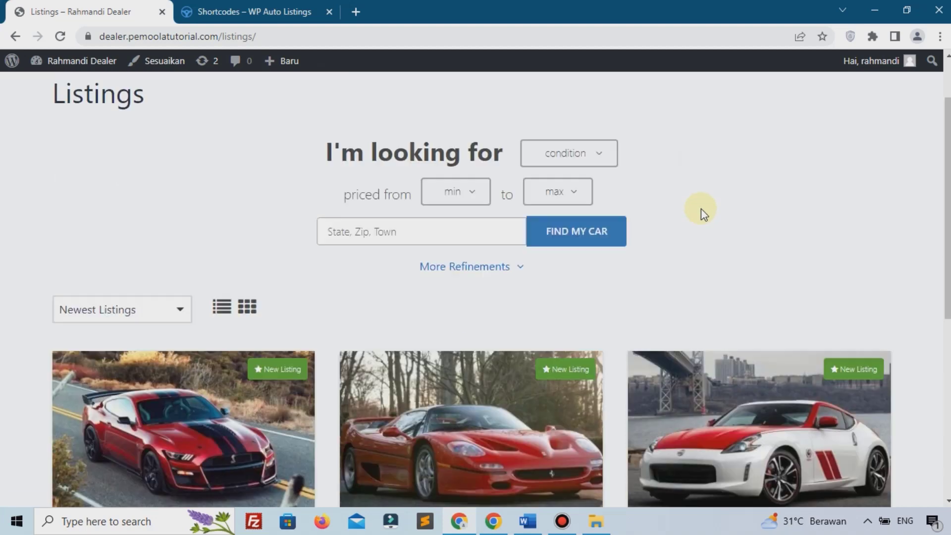
scroll(488, 245, up, 9)
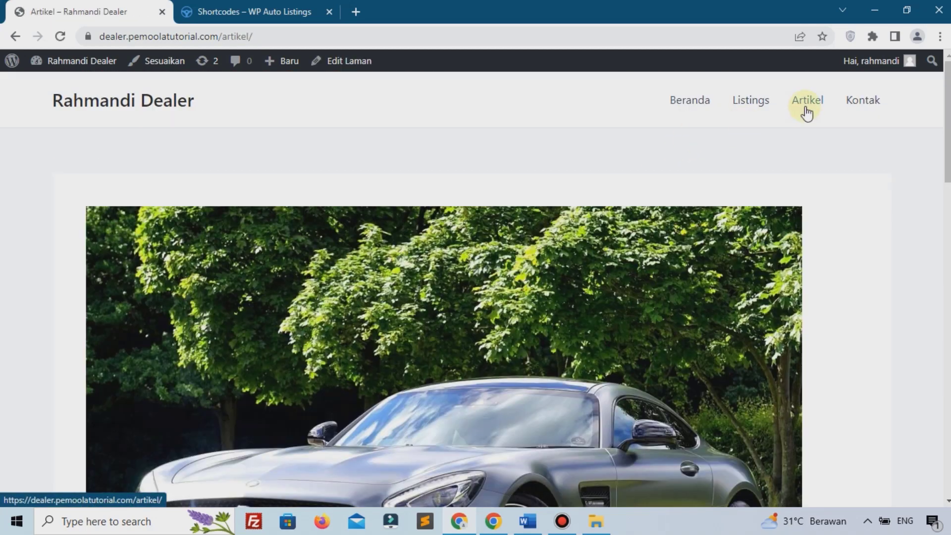
scroll(679, 246, down, 20)
scroll(679, 240, up, 20)
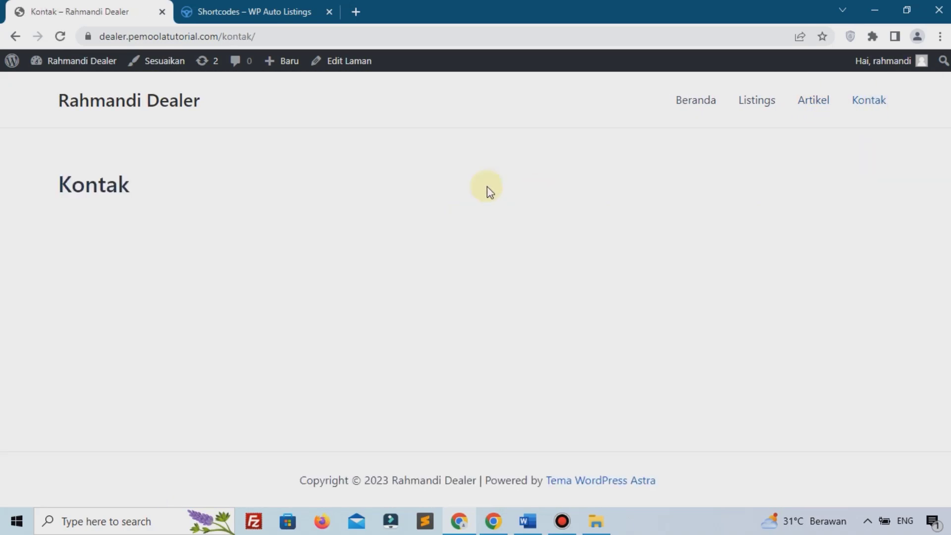
Step: Open the WordPress Dasbor in a new tab and move that tab to first position
mouse_move(81, 62)
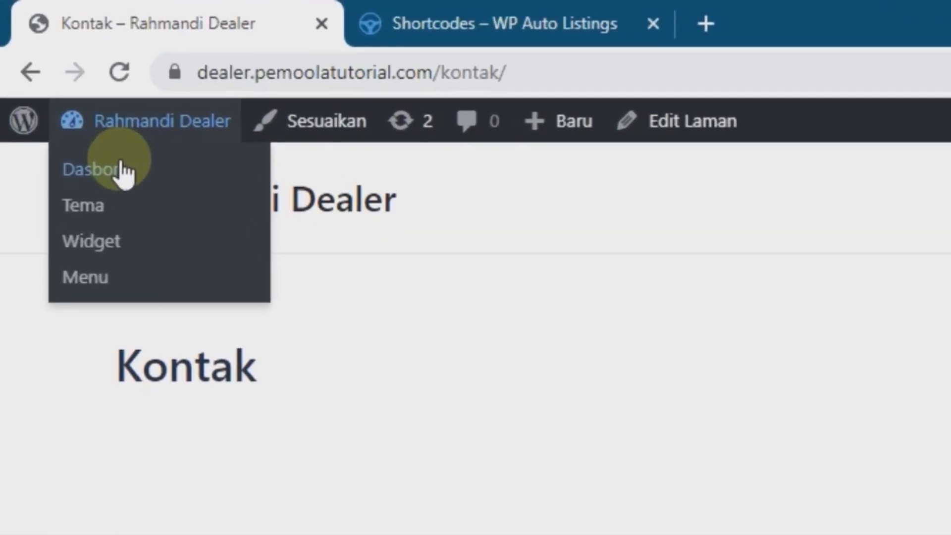
right_click(121, 161)
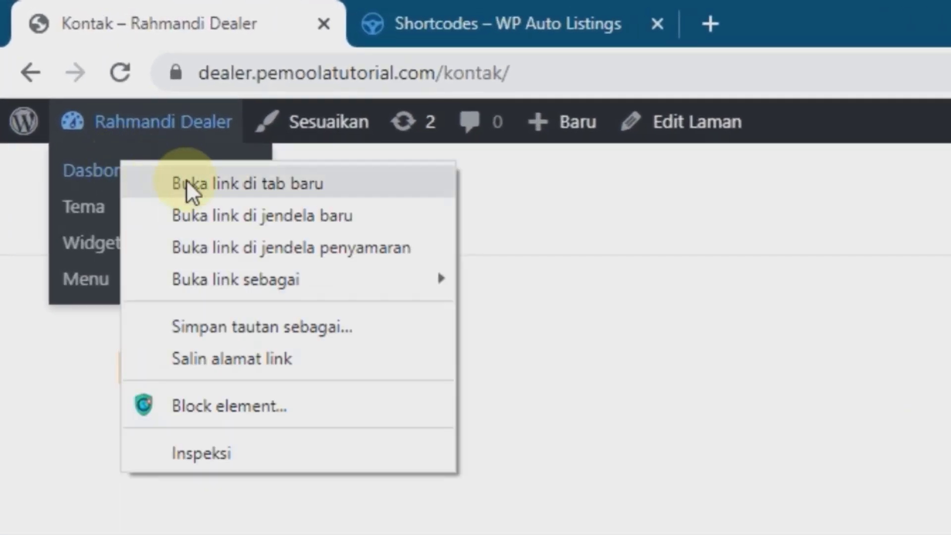
click(207, 181)
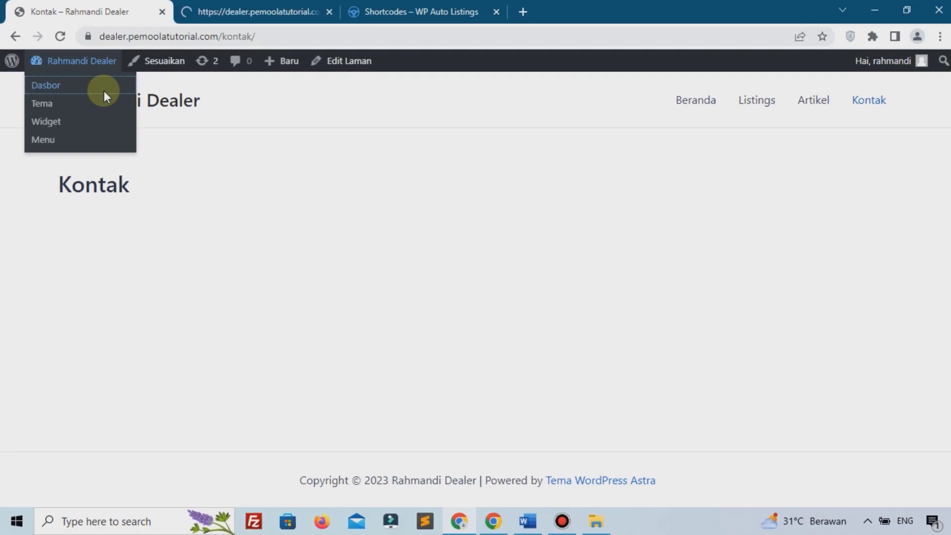
click(229, 7)
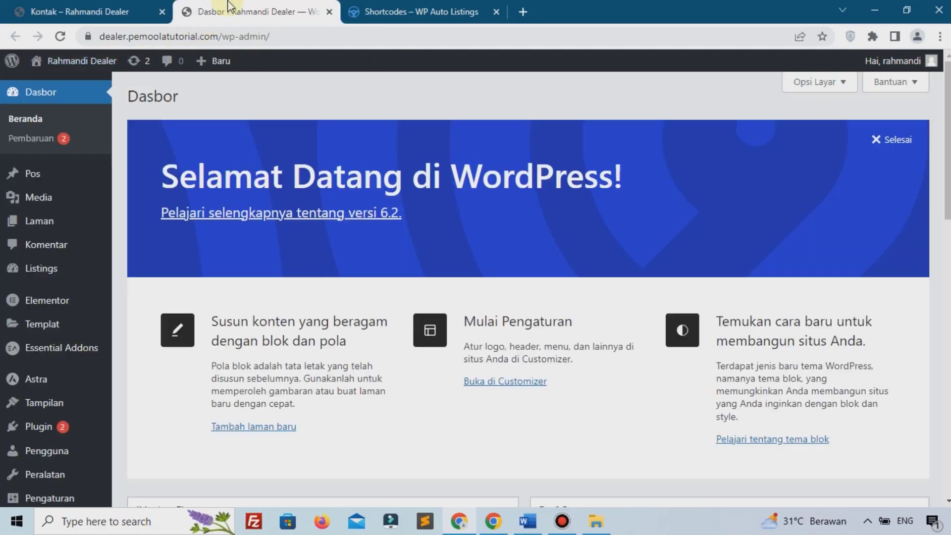
drag(229, 7, 73, 6)
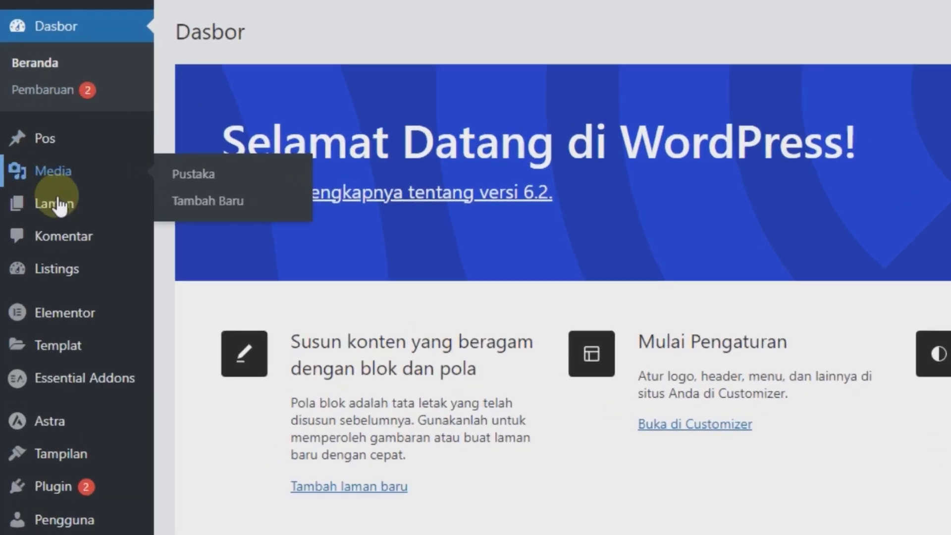
Step: From Laman > Semua Laman, edit the Kontak page with Elementor
mouse_move(59, 205)
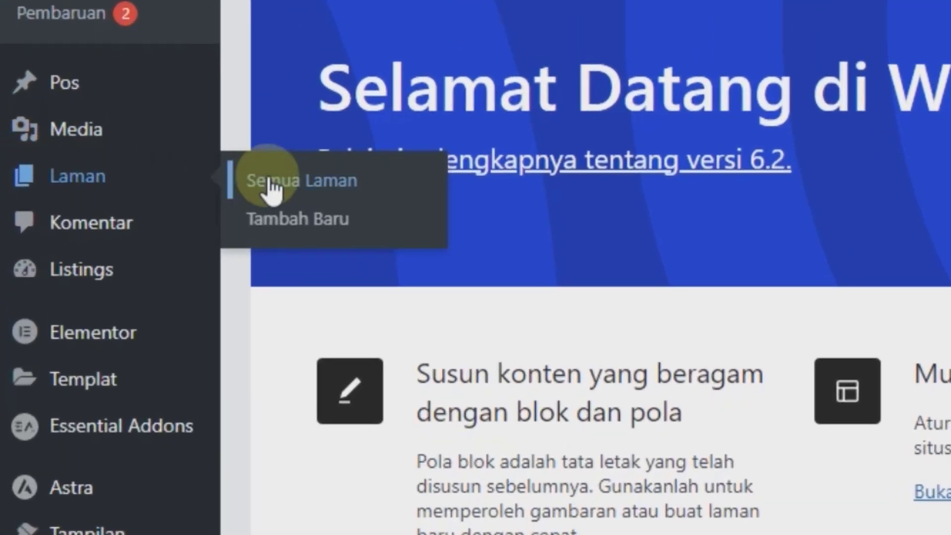
click(270, 188)
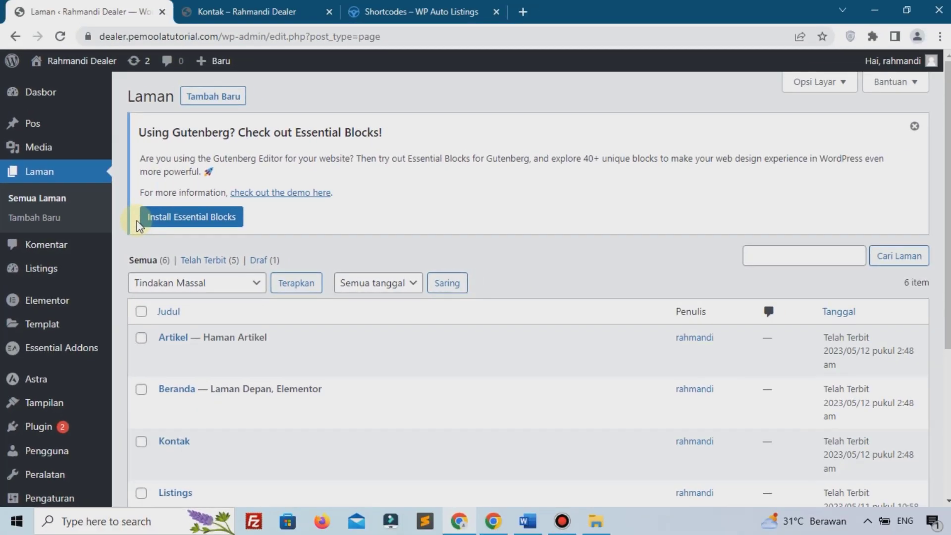
scroll(181, 277, down, 3)
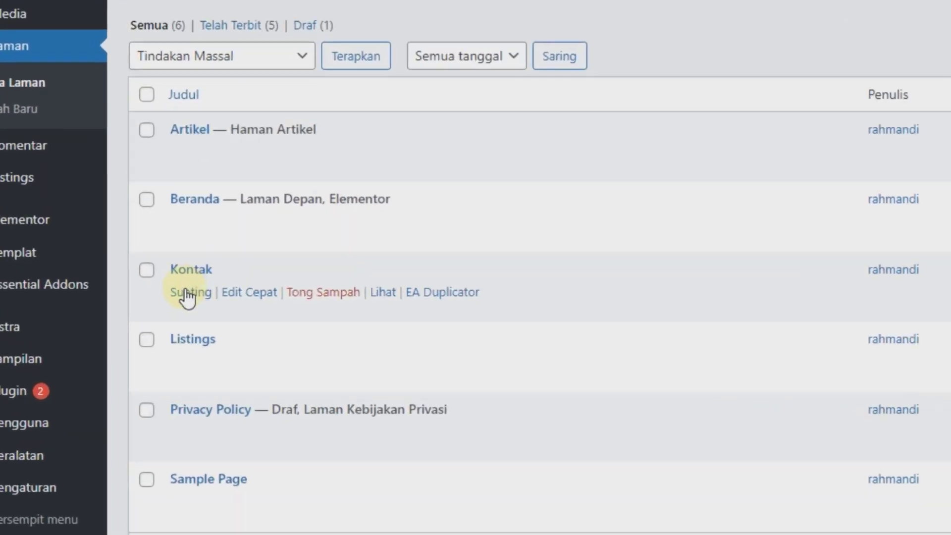
click(187, 297)
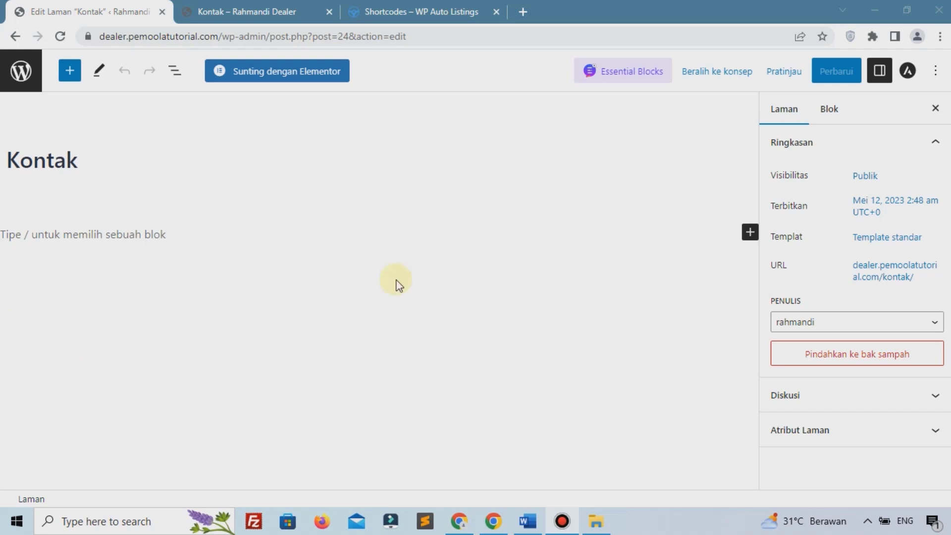
click(287, 75)
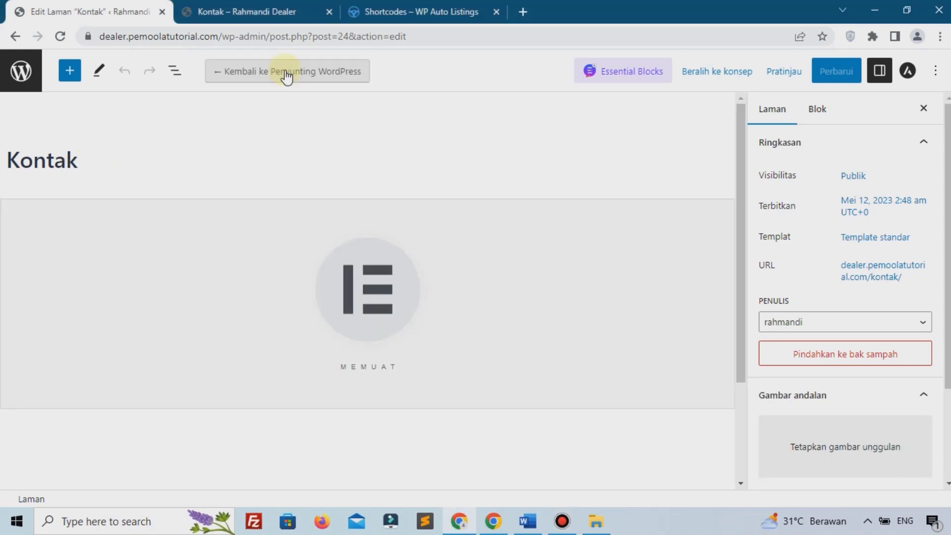
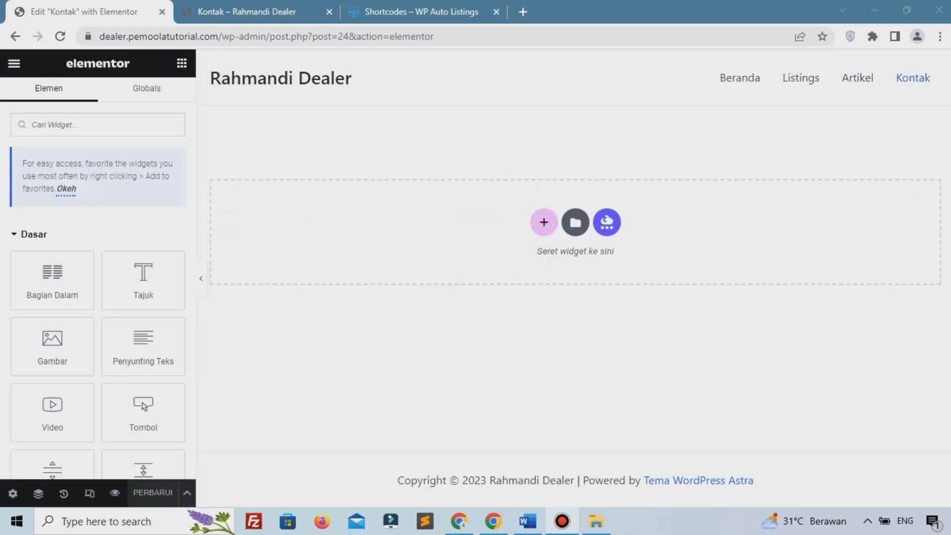
Step: Add a single-column section to the Kontak page with a minimum height of 250 px
click(541, 225)
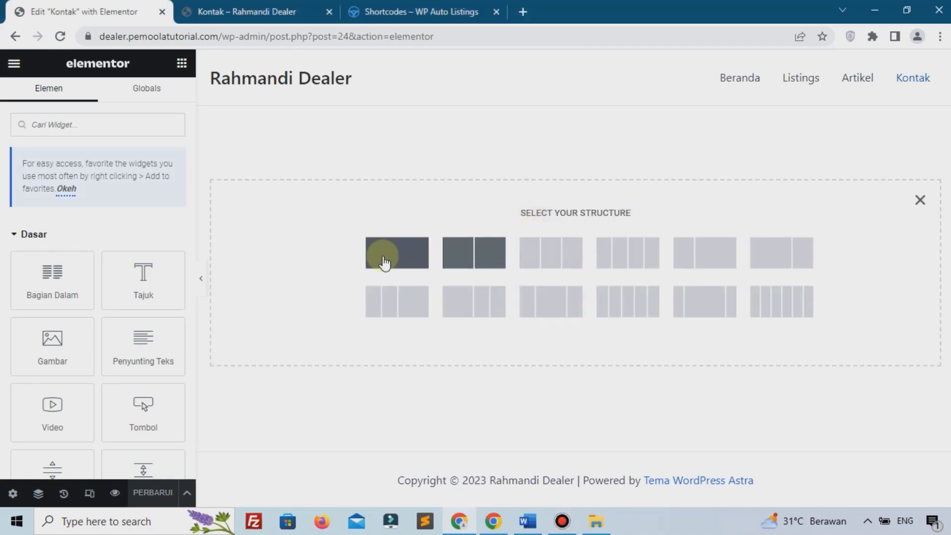
click(384, 261)
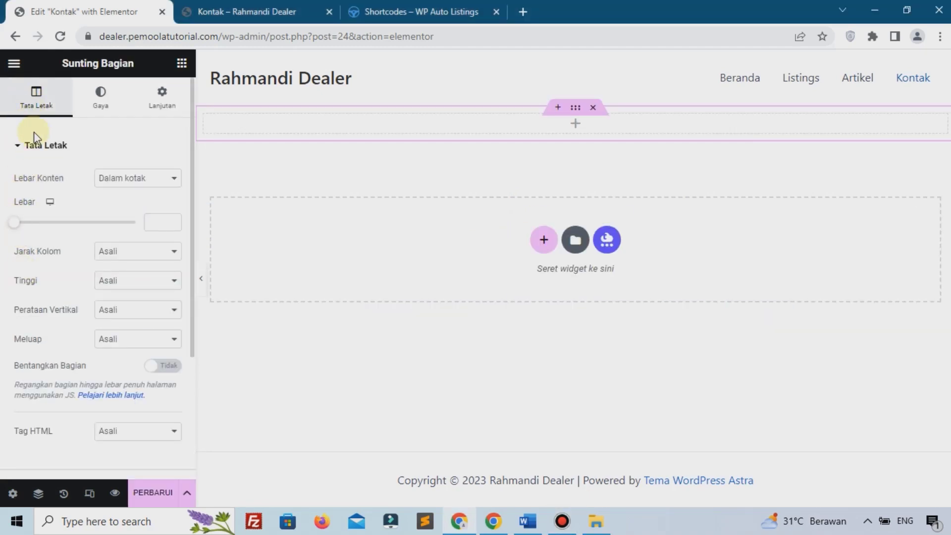
click(114, 281)
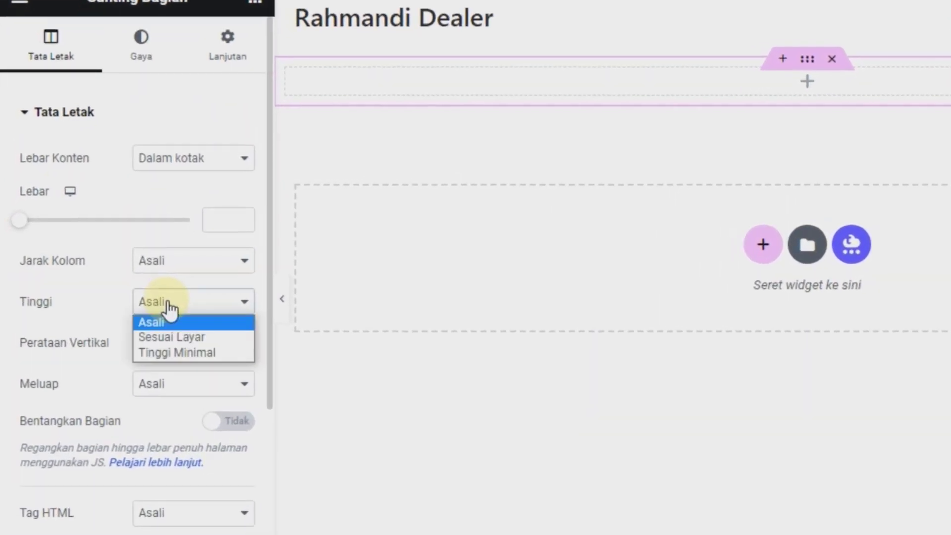
click(160, 351)
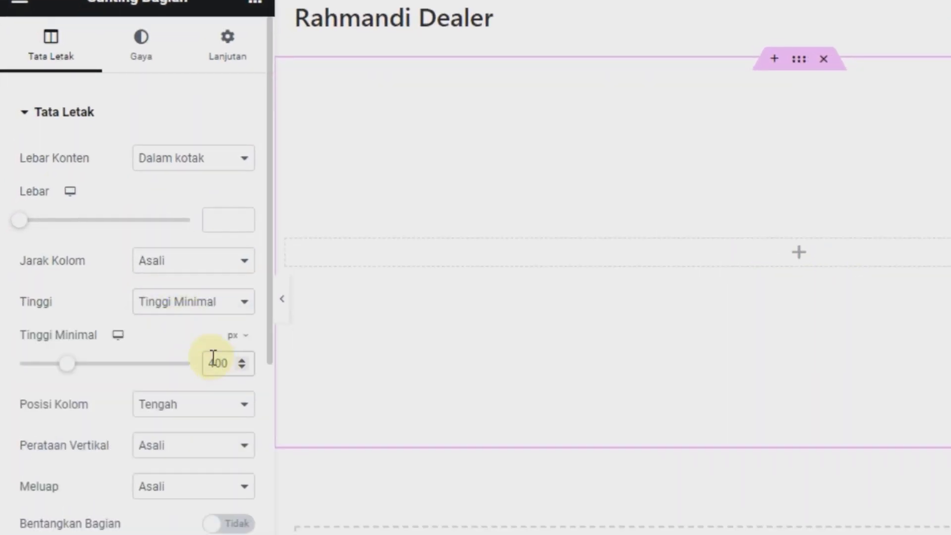
text(250)
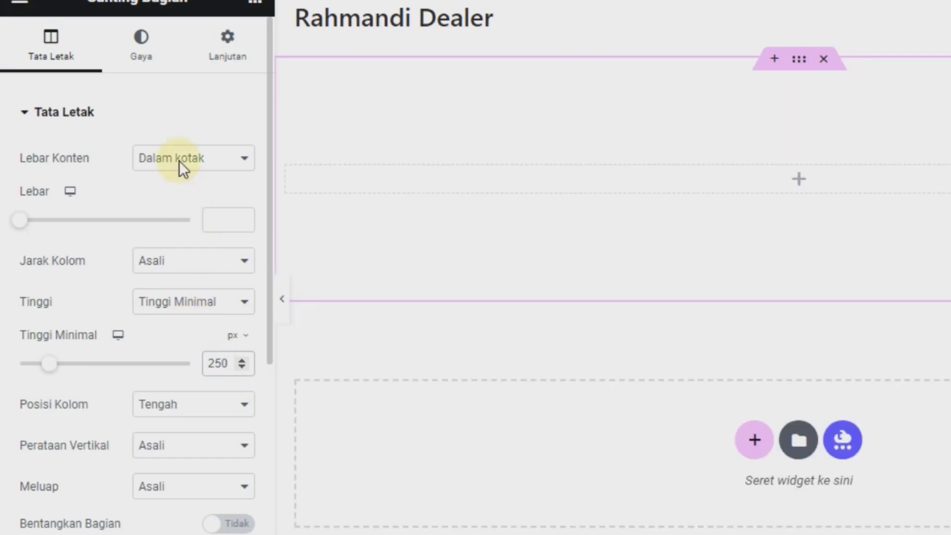
click(141, 39)
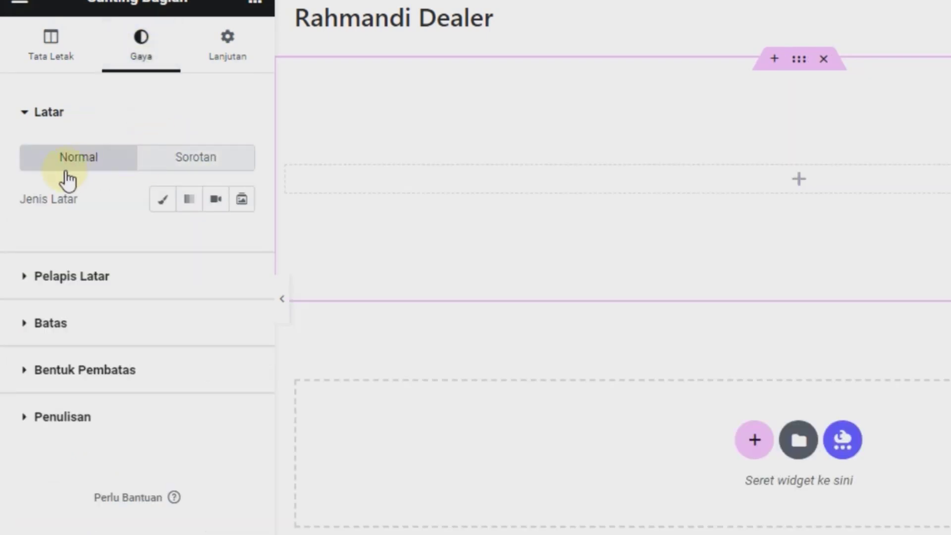
Step: Fill the section background with the classic solid colour #E9E8E8
click(162, 199)
click(242, 240)
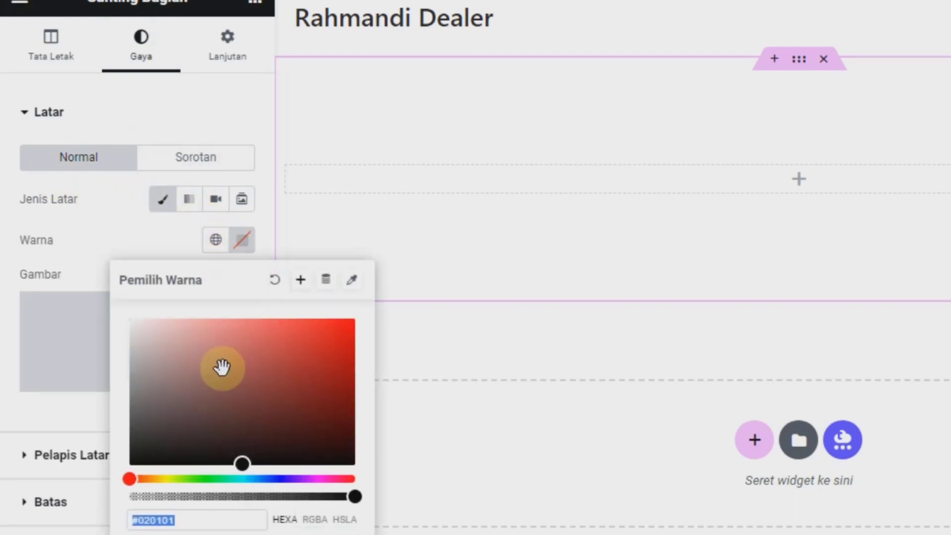
text(#E9E8E8)
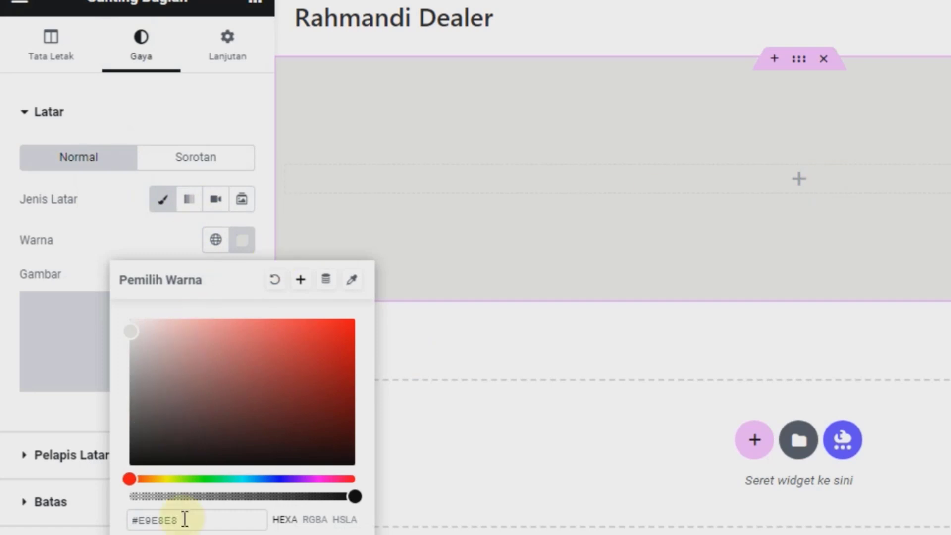
click(126, 228)
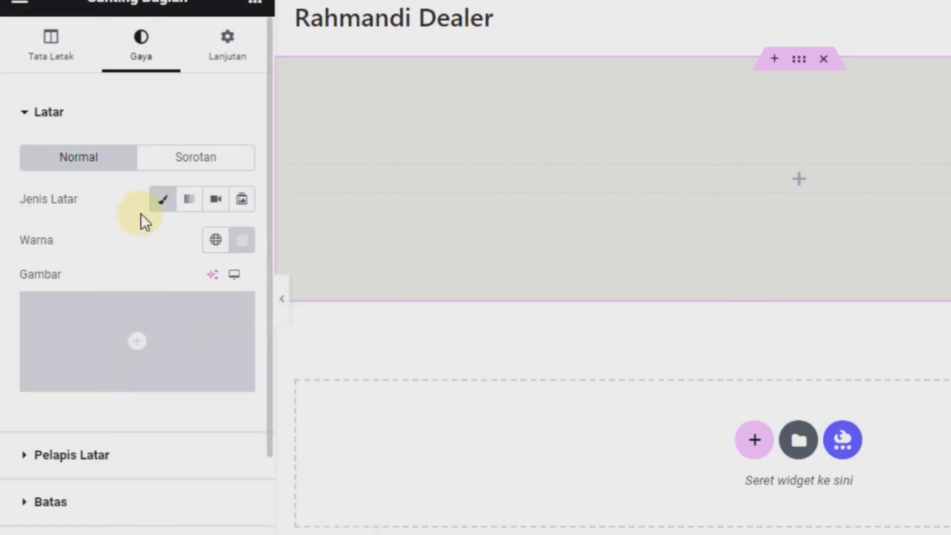
Step: Drop a heading into the grey section reading 'Kontak', aligned to the centre
click(798, 188)
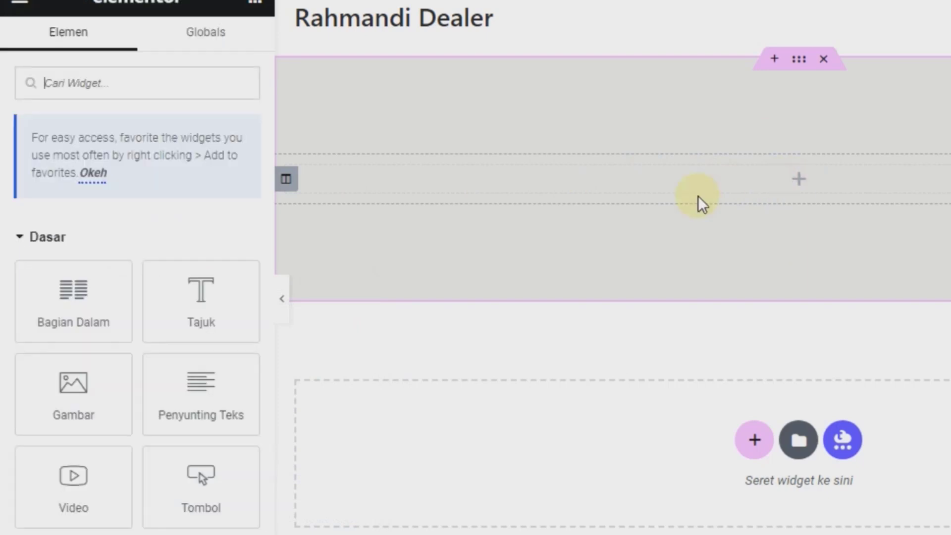
drag(200, 297, 822, 177)
click(64, 213)
key(ctrl+a)
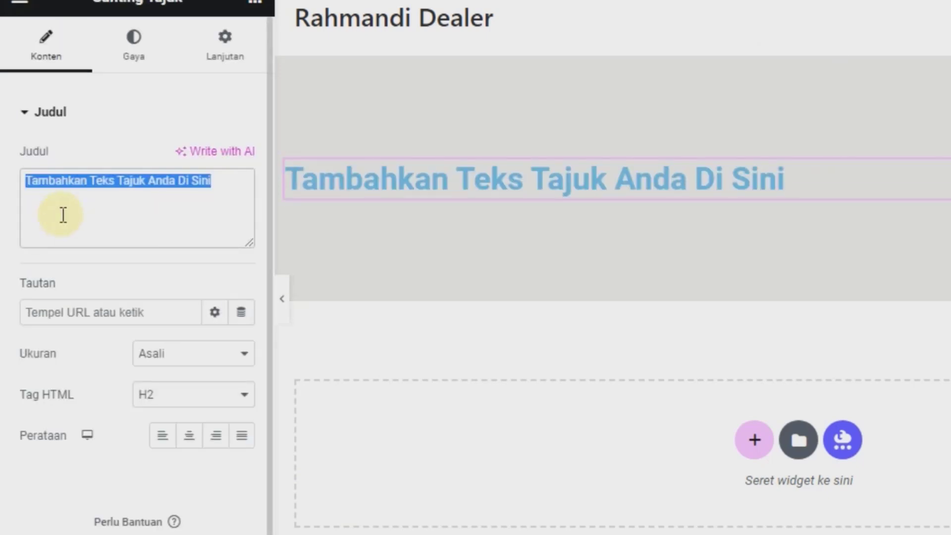
text(Kontak)
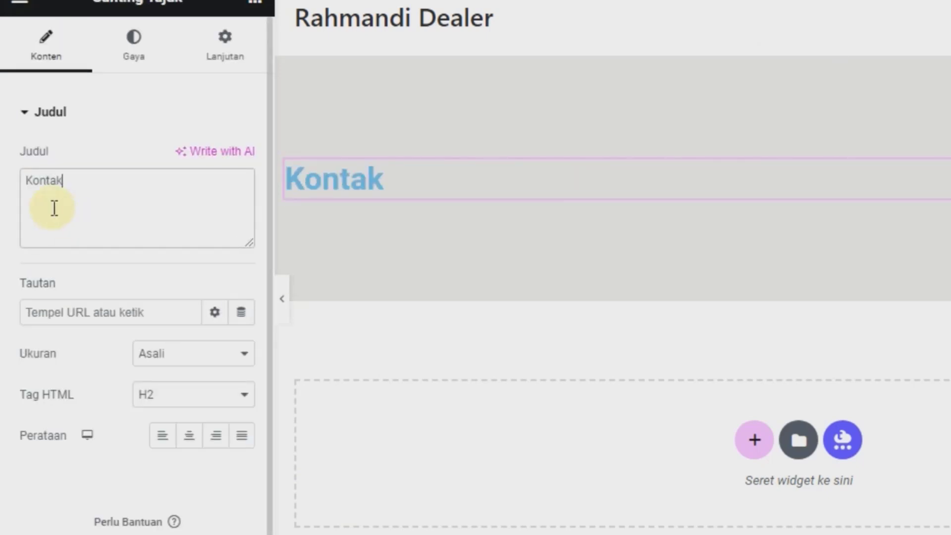
click(187, 440)
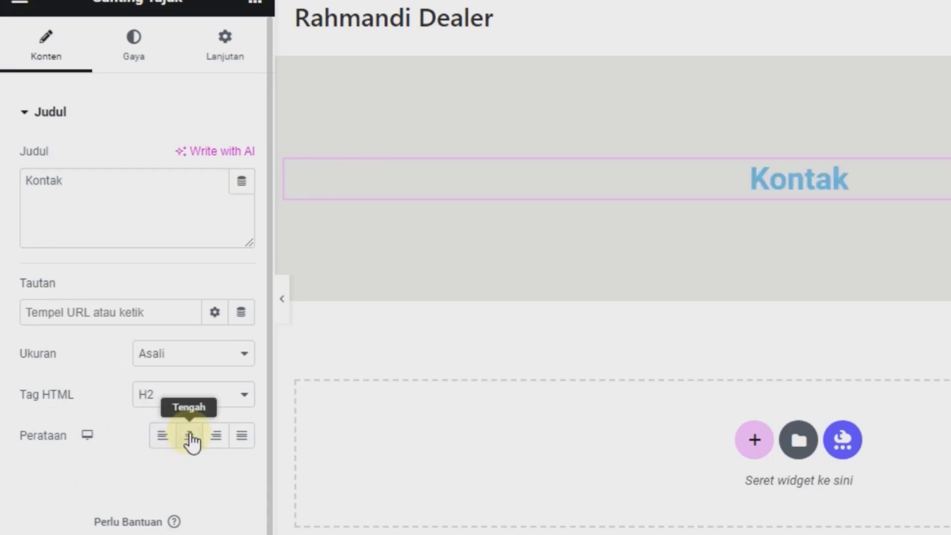
Step: Colour the Kontak heading text black (#000000)
click(143, 56)
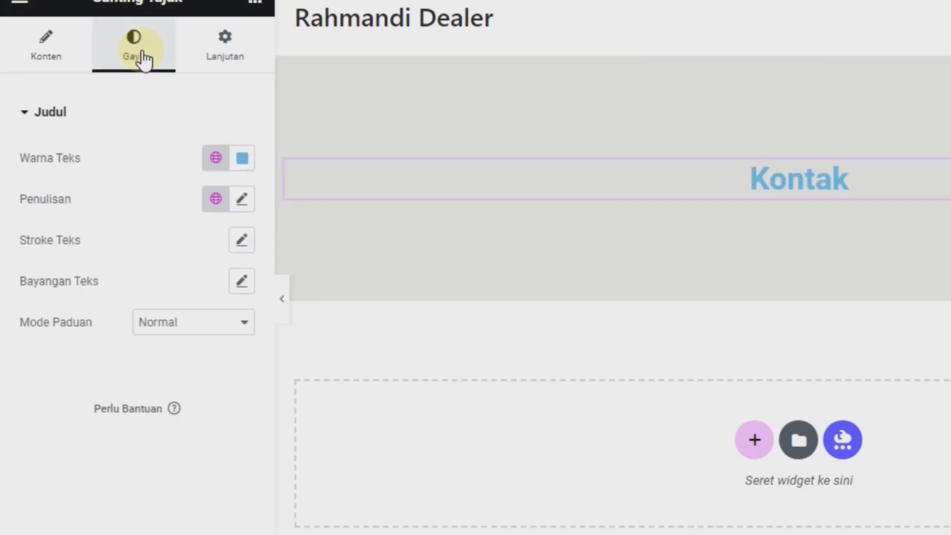
click(242, 159)
click(316, 355)
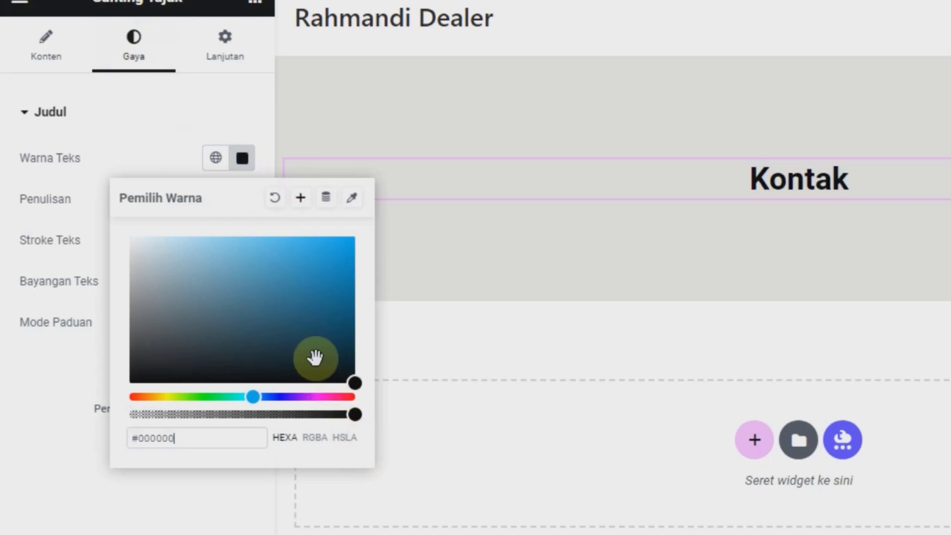
click(784, 204)
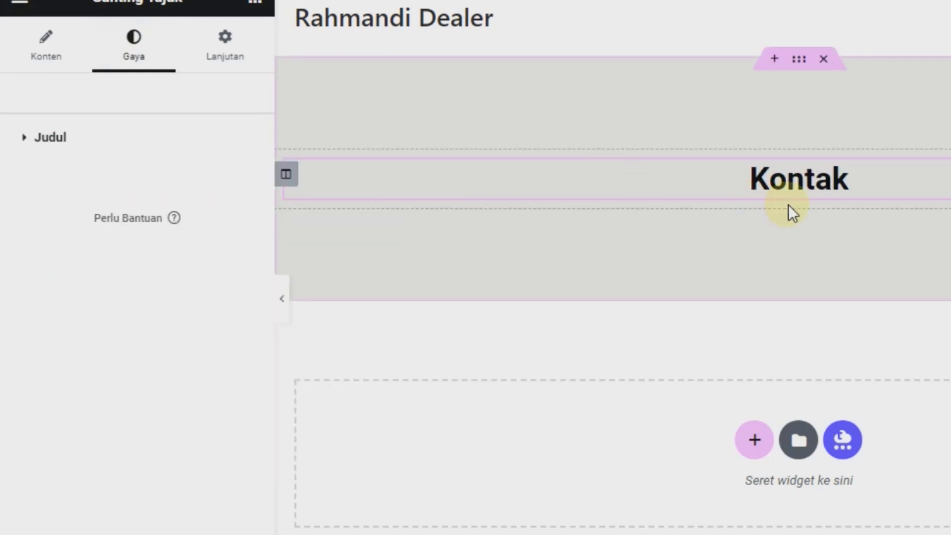
scroll(780, 298, down, 2)
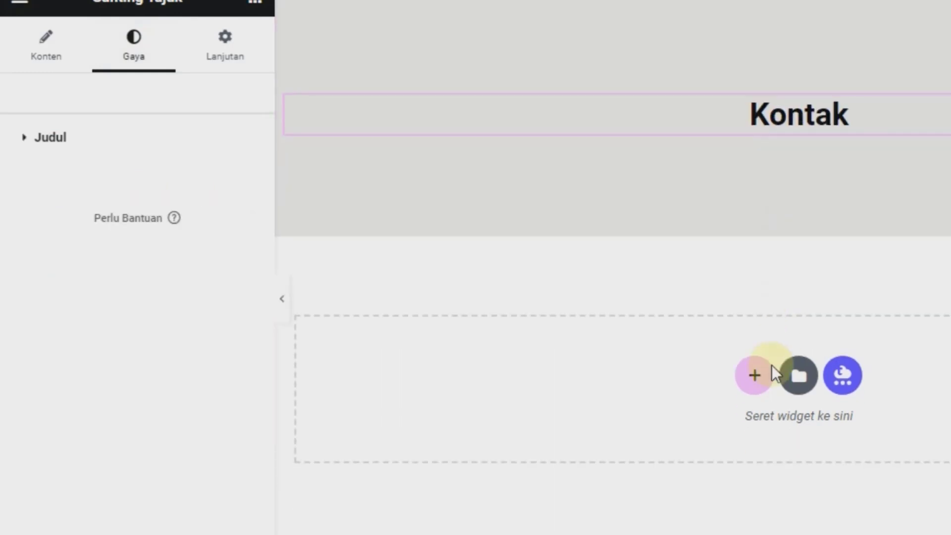
Step: Add a one-column section below the banner with unlinked % margins: top 6, bottom 0
click(751, 392)
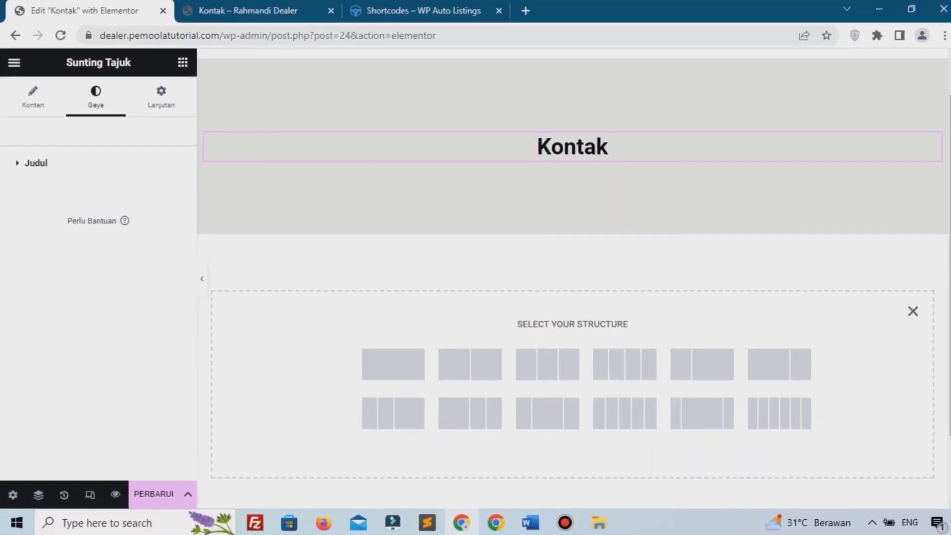
click(392, 366)
click(166, 101)
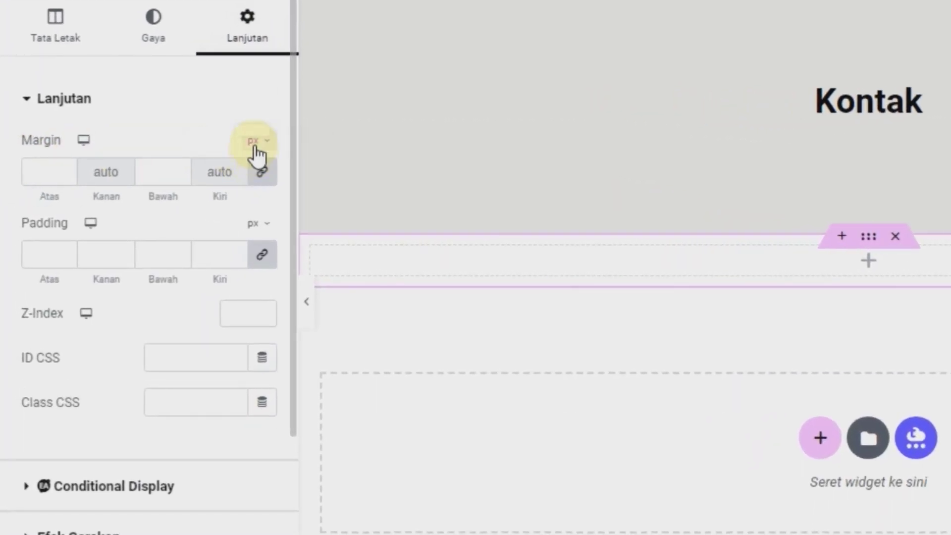
click(256, 143)
click(251, 172)
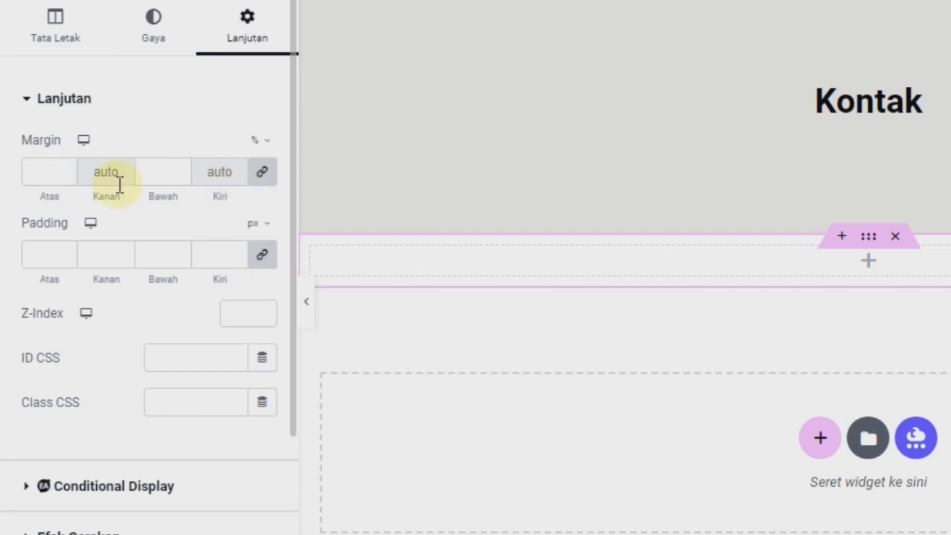
click(262, 171)
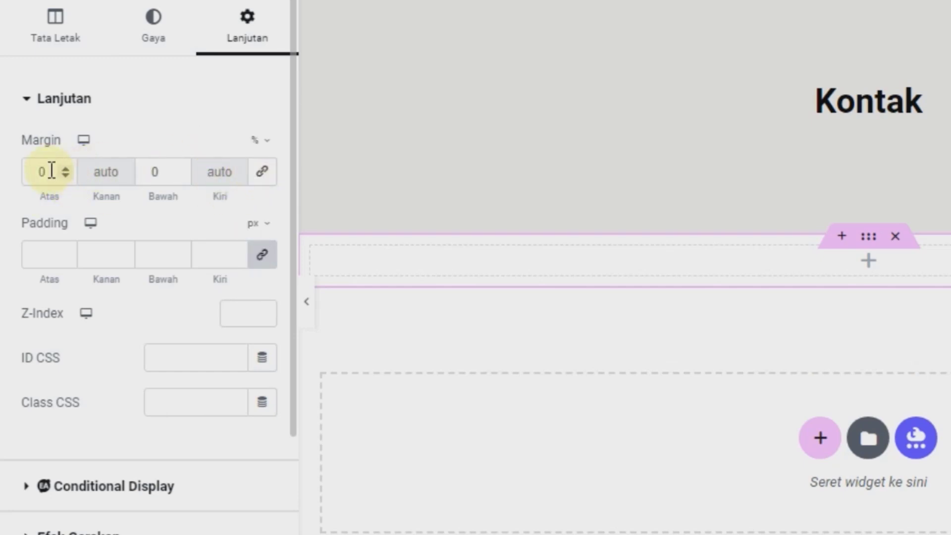
text(6)
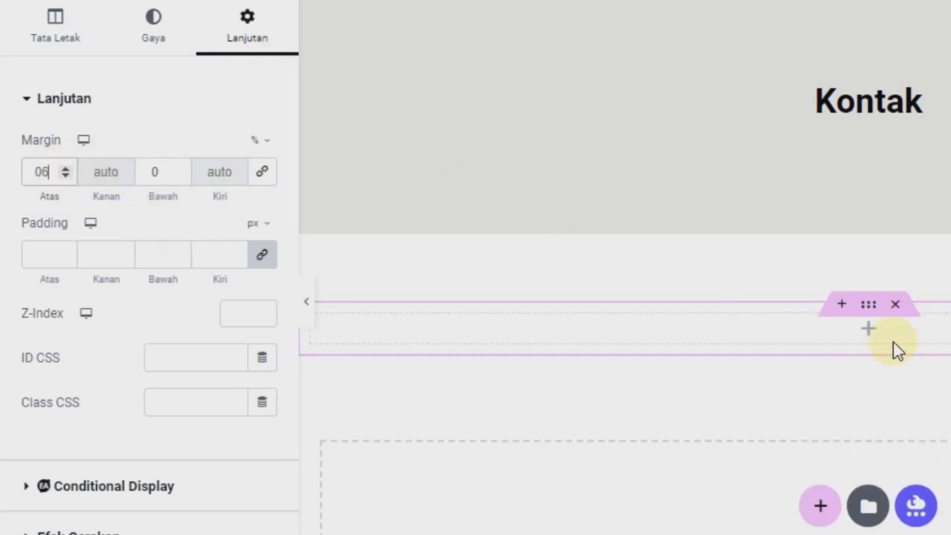
click(869, 329)
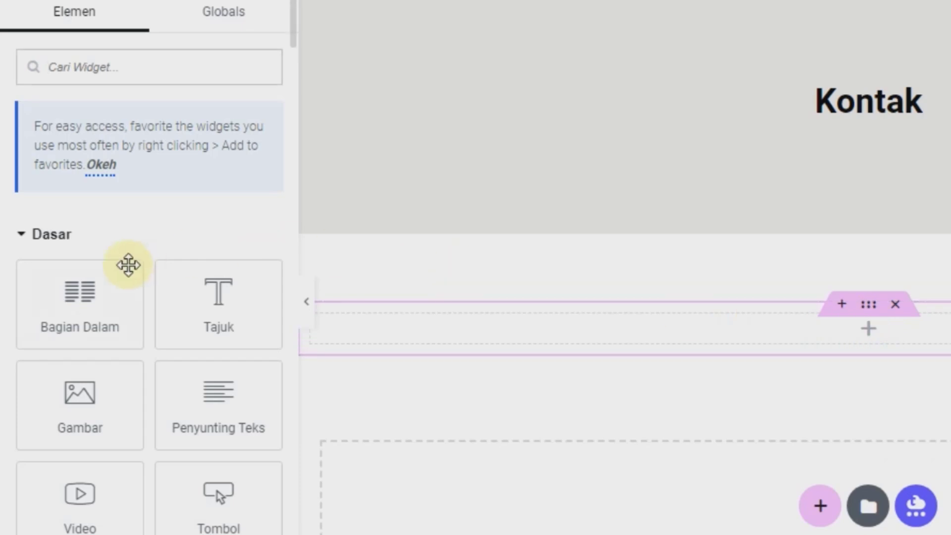
Step: Insert an inner section and duplicate one column so there are three empty columns
drag(112, 310, 587, 313)
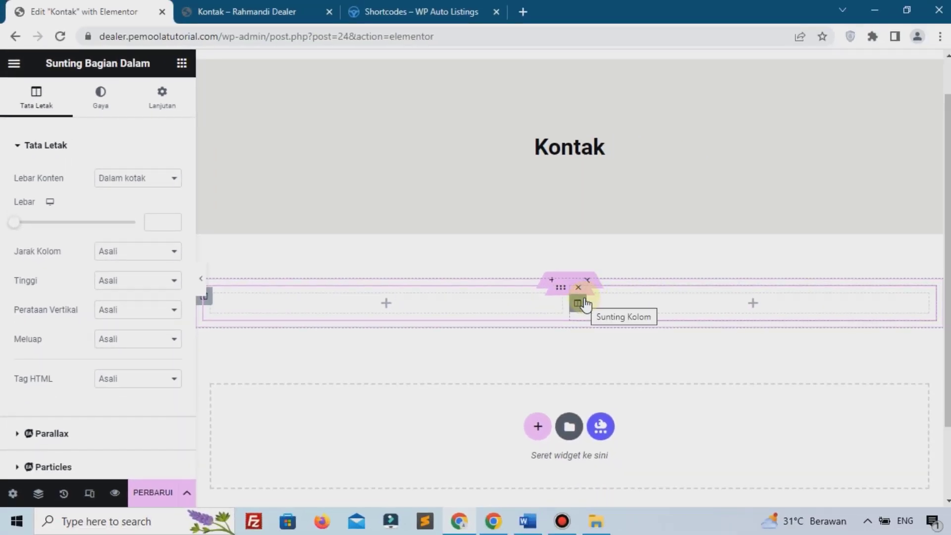
right_click(584, 302)
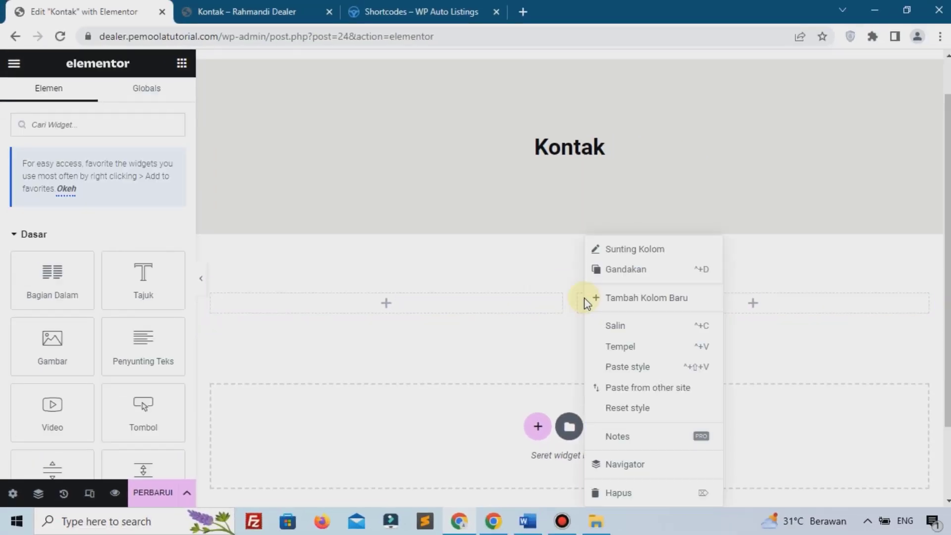
click(604, 270)
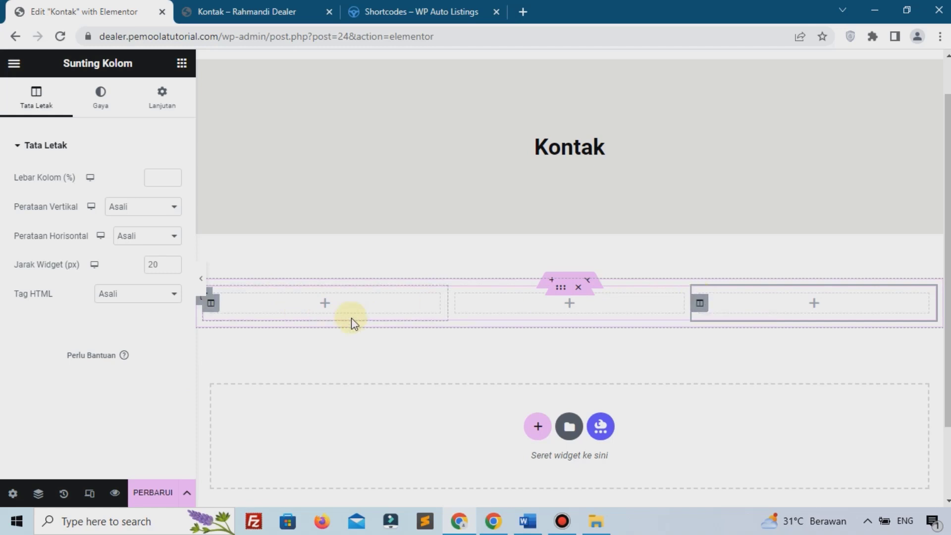
click(325, 304)
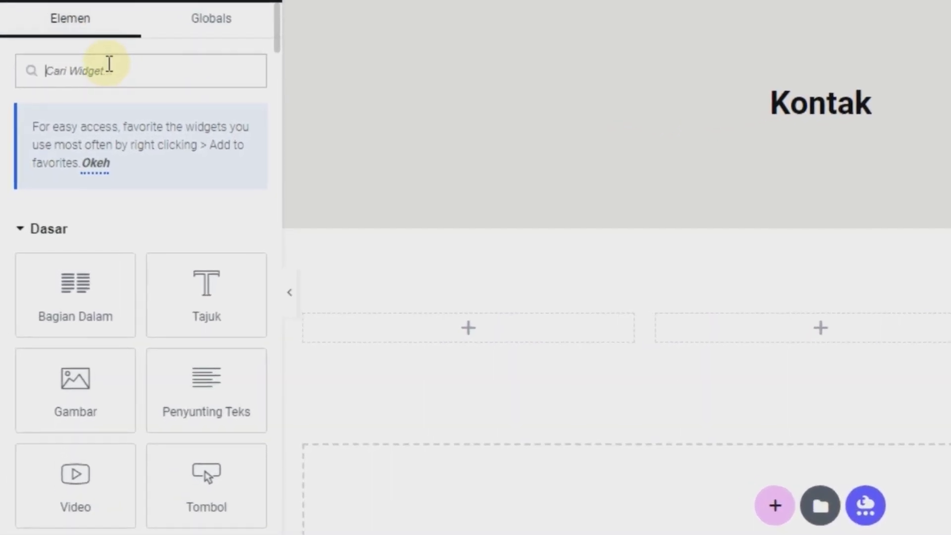
Step: Place an icon box in the left column and give it the map-marker icon
text(icon)
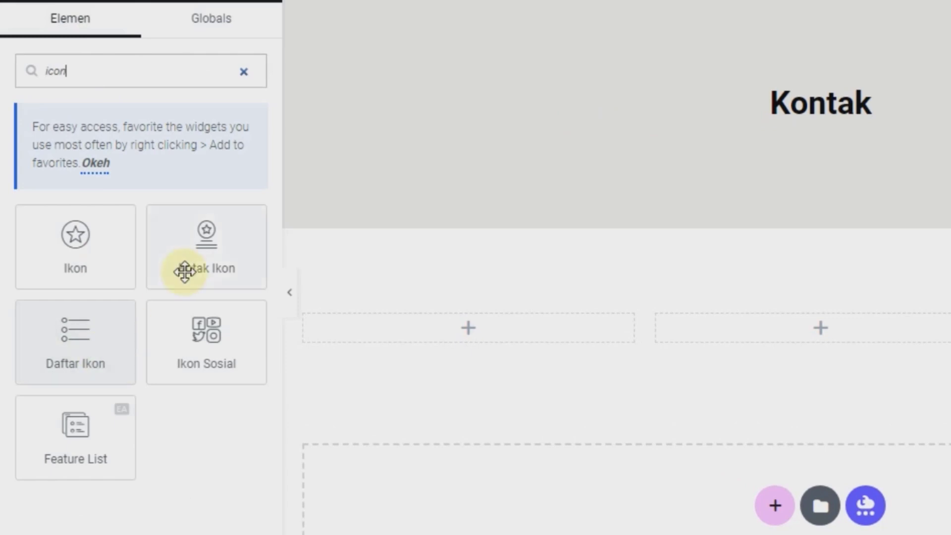
drag(200, 255, 399, 319)
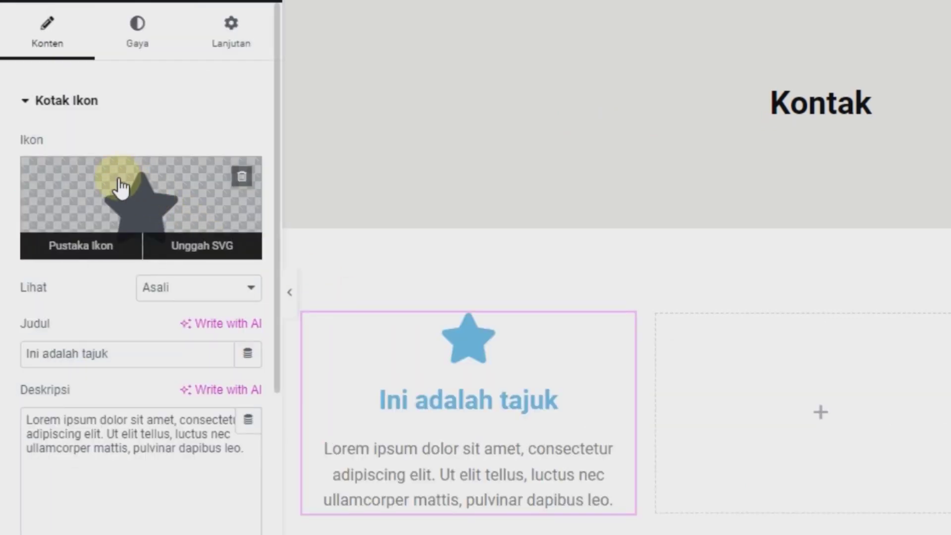
click(122, 188)
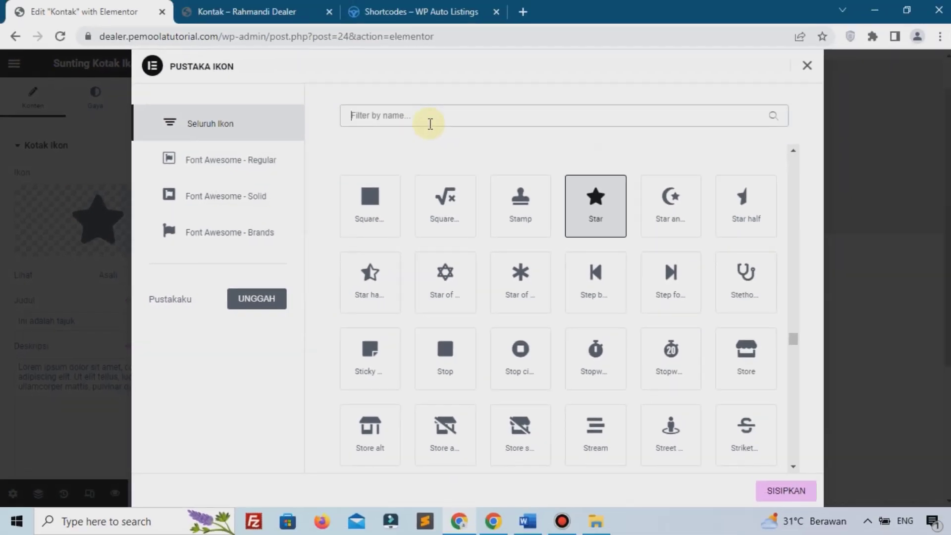
text(map)
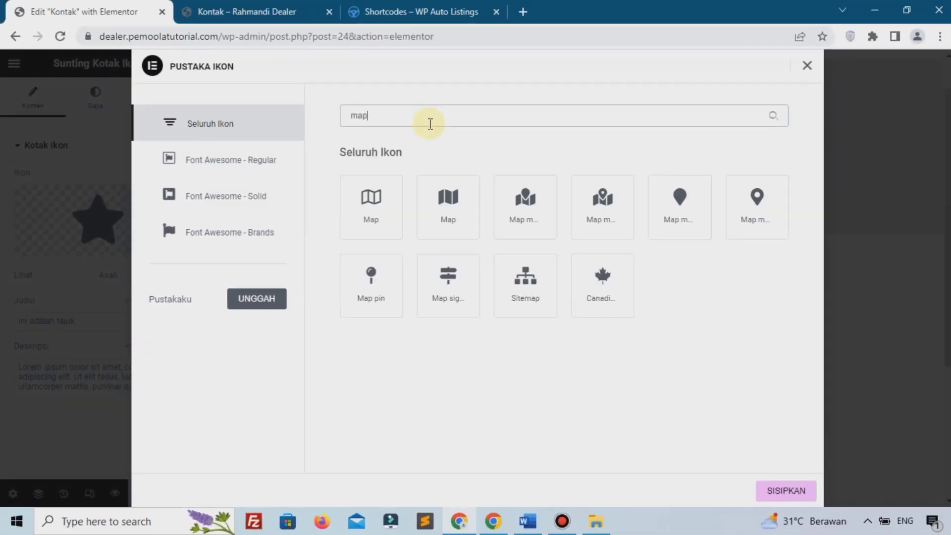
click(754, 194)
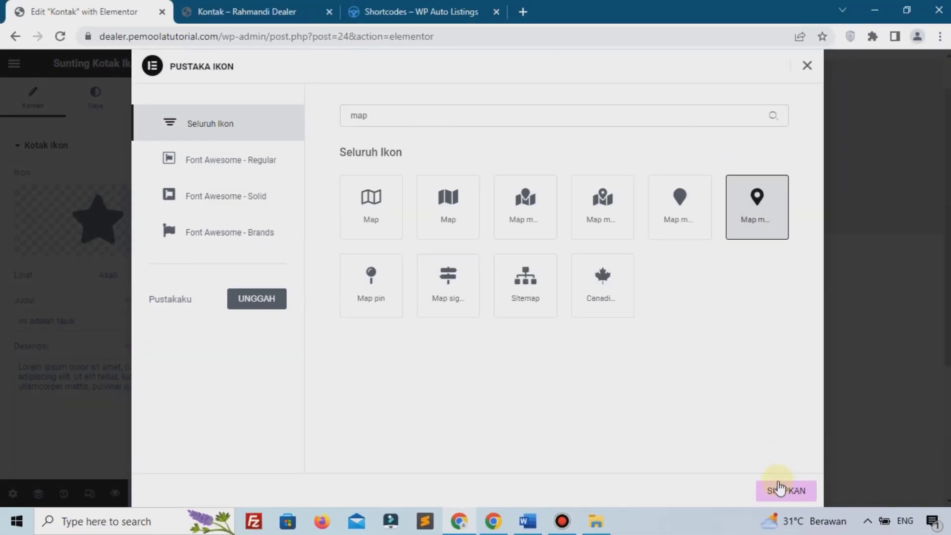
click(778, 488)
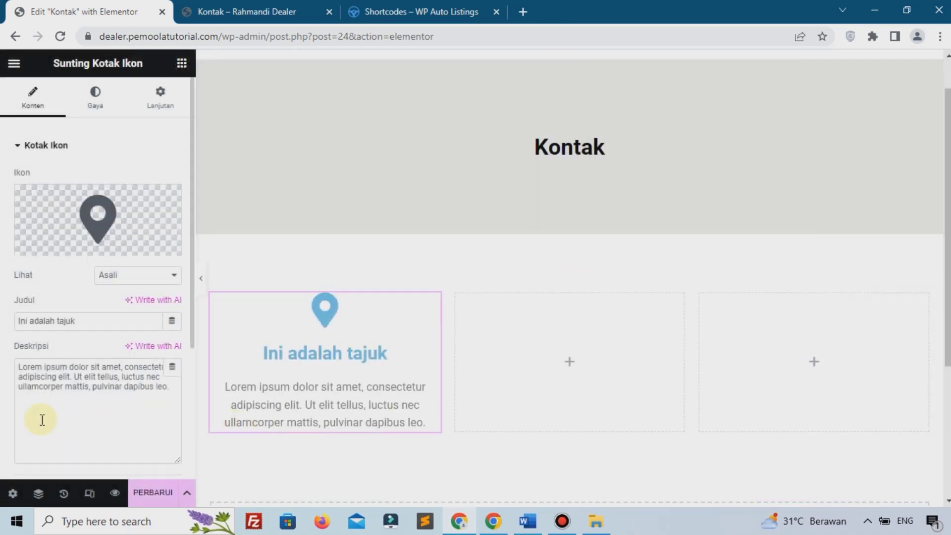
Step: Set the icon box title to 'Jakarta Selatan' and description to 'Alamat Dealer'
triple_click(88, 325)
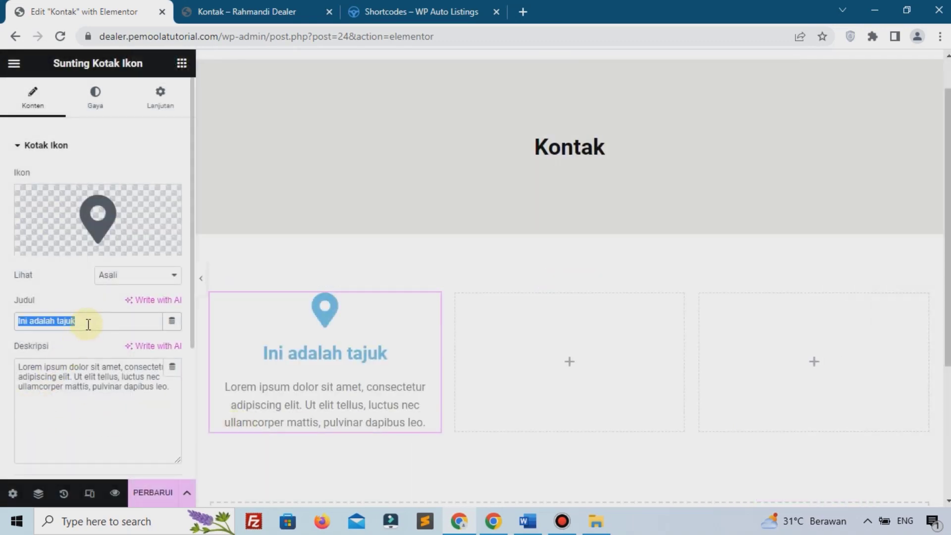
text(Jakart)
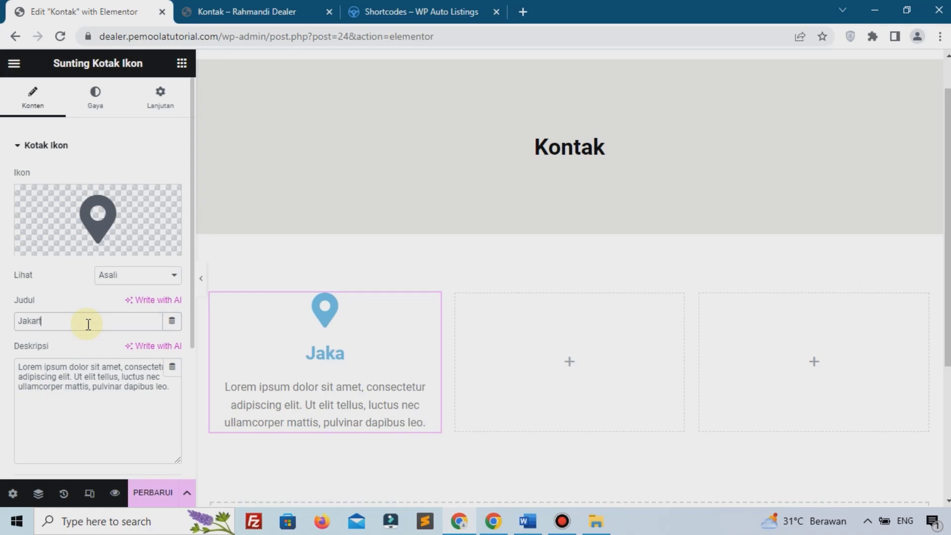
text(a Selatan)
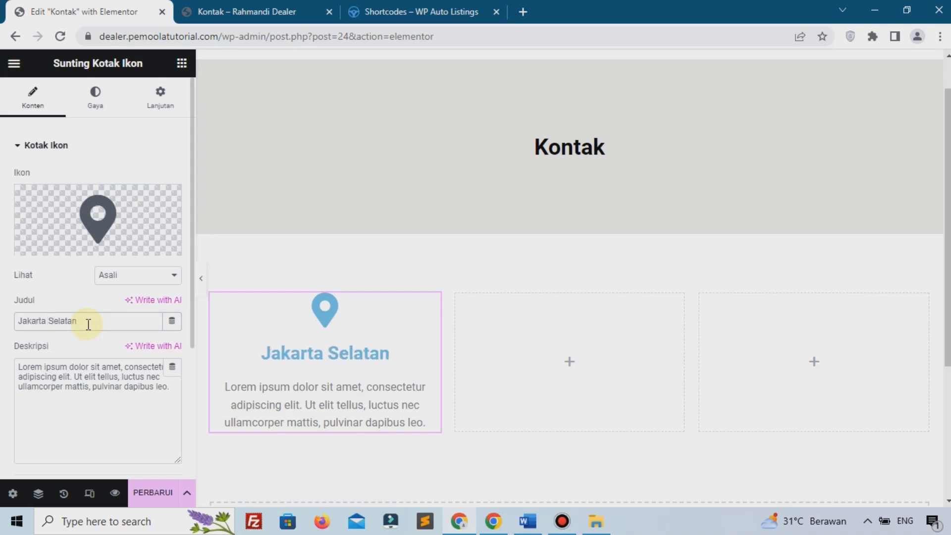
key(ctrl+a)
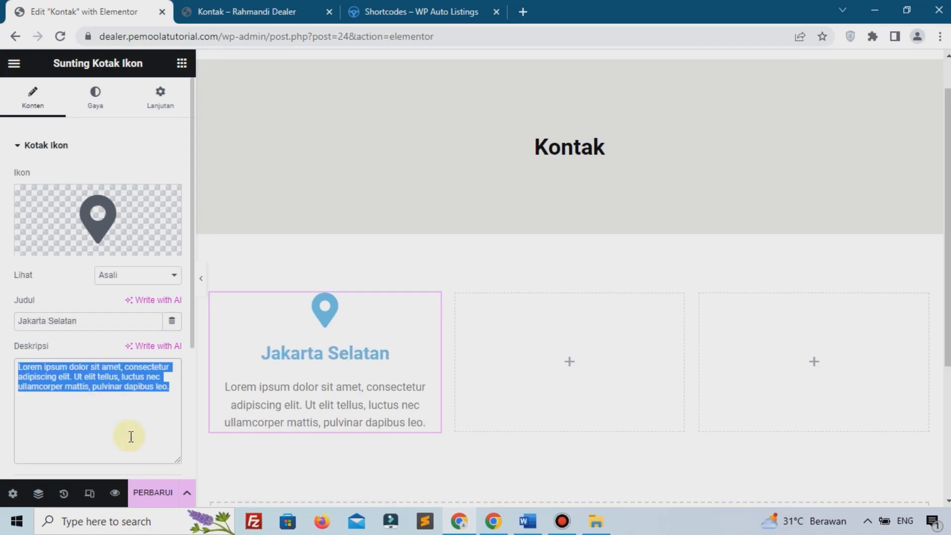
text(Alamat Dealer)
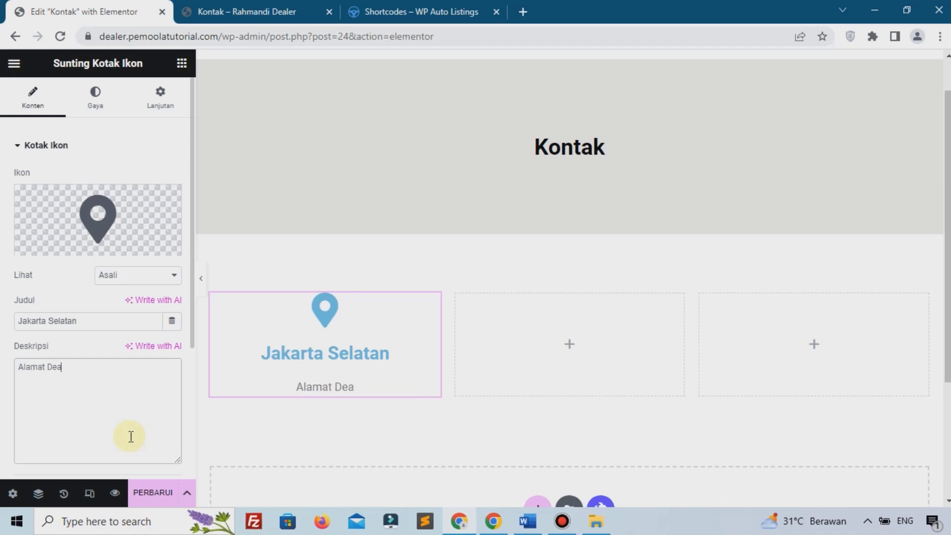
Step: Enlarge the icon to 38 px and make the title colour black #000000
click(104, 114)
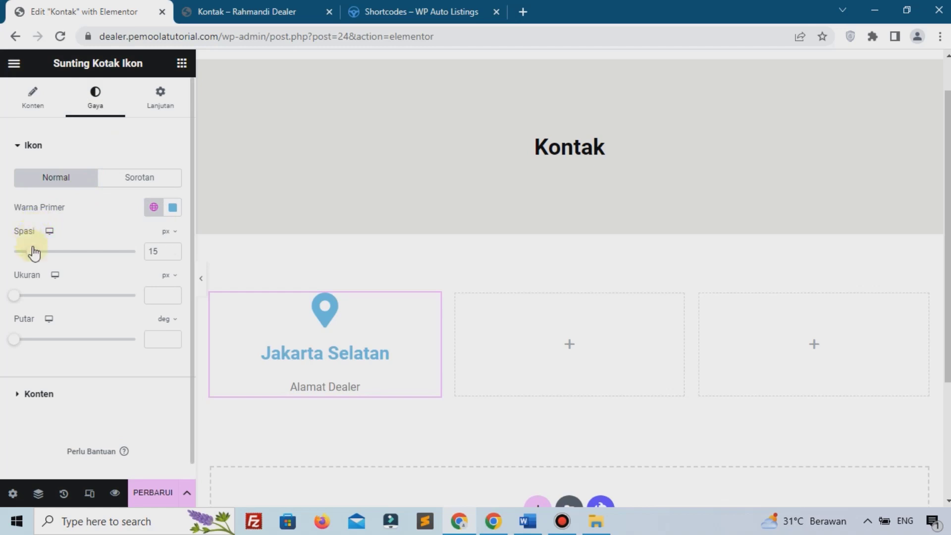
drag(21, 300, 28, 306)
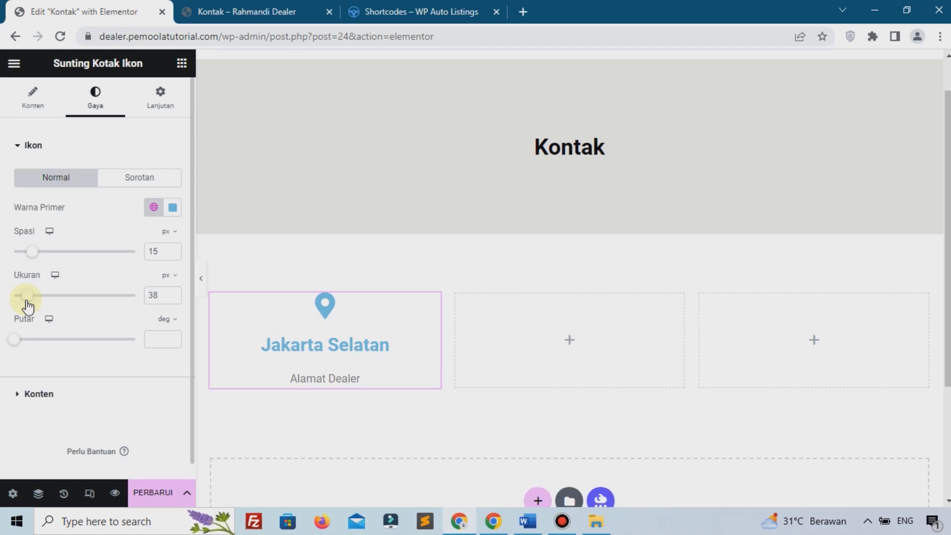
click(23, 394)
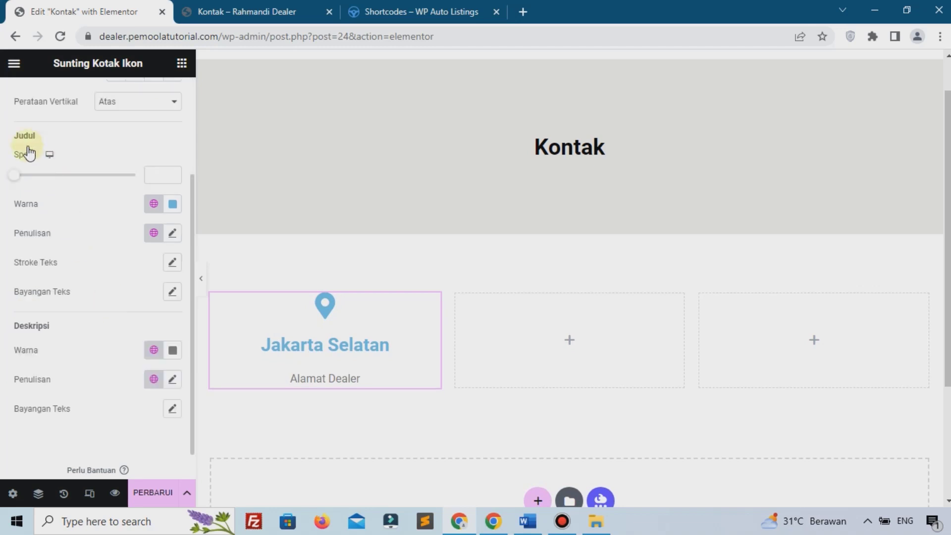
click(169, 208)
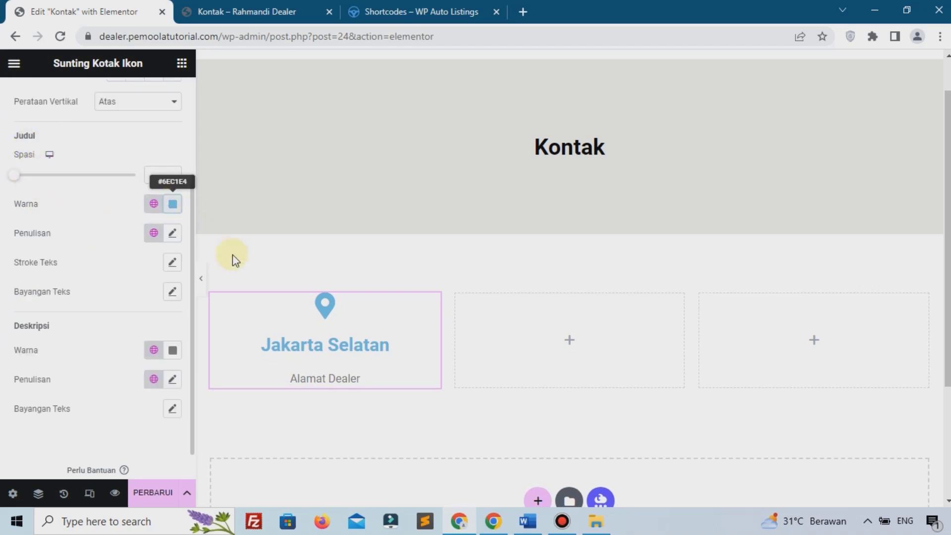
drag(234, 362, 284, 370)
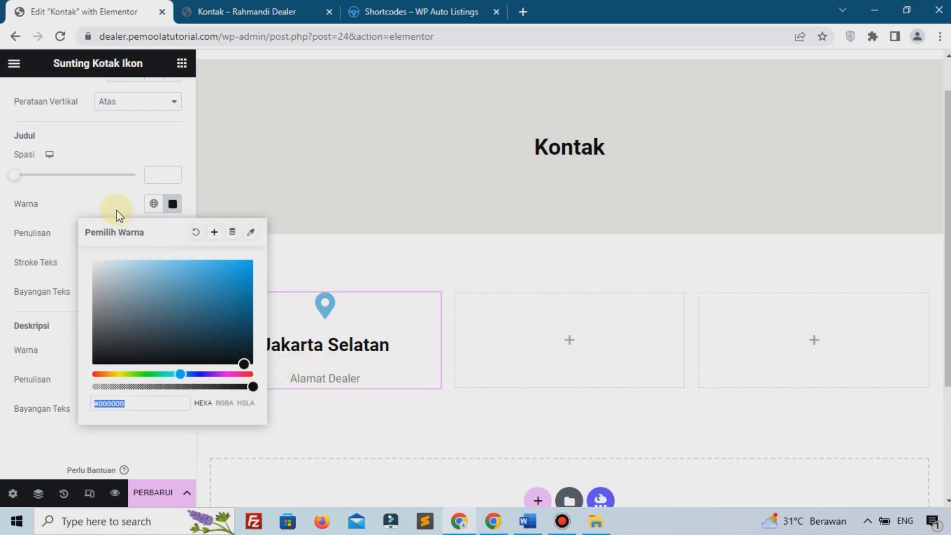
click(79, 198)
Step: Set the title spacing to 0 and darken the icon's primary colour to near-black
scroll(84, 277, down, 1)
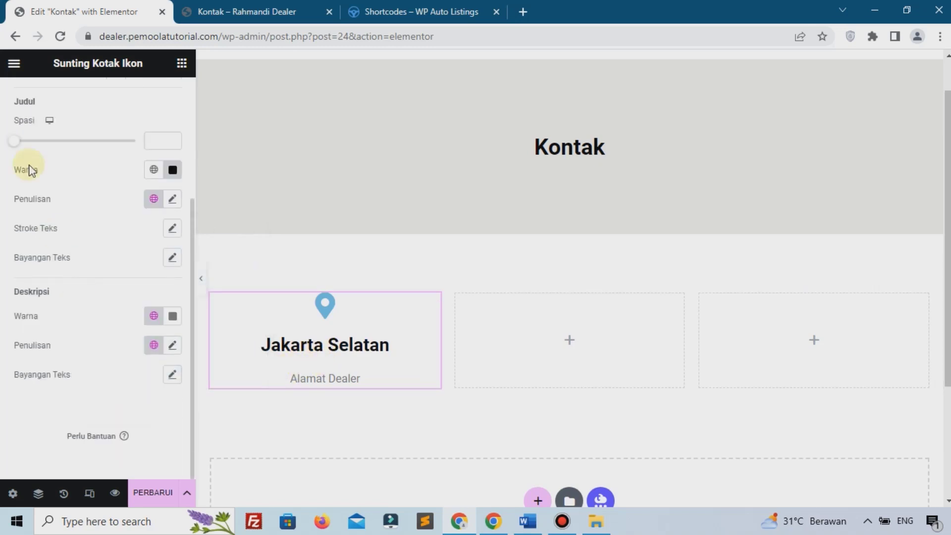
click(26, 142)
drag(26, 143, 2, 134)
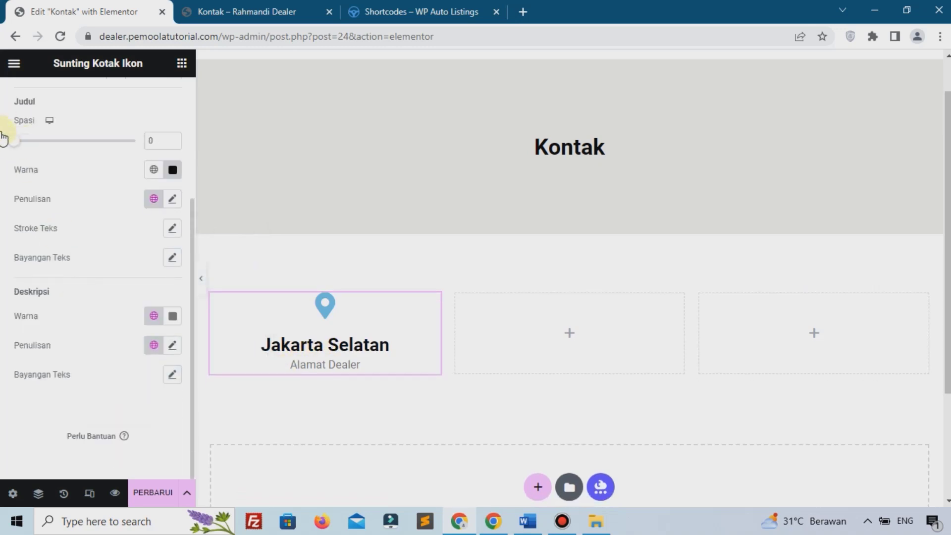
scroll(25, 191, up, 5)
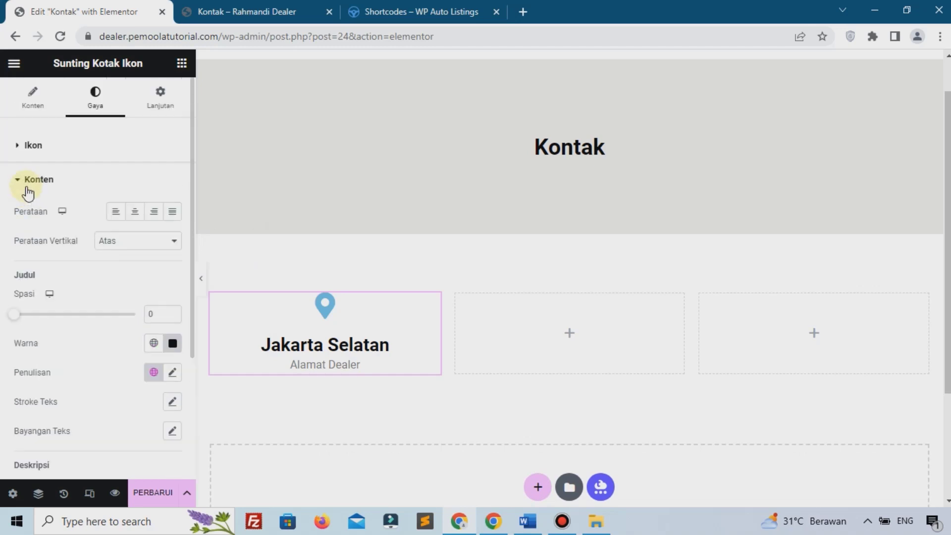
click(53, 147)
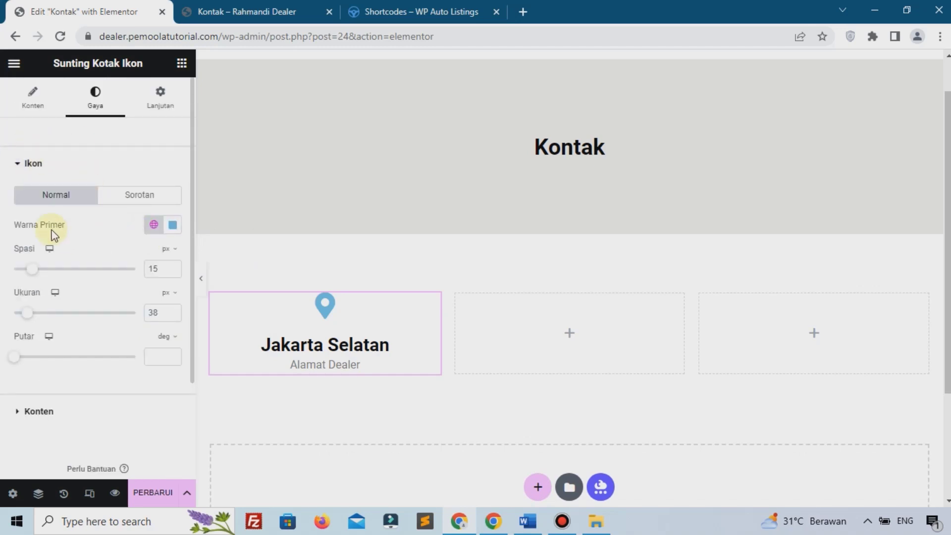
click(173, 225)
drag(195, 307, 233, 383)
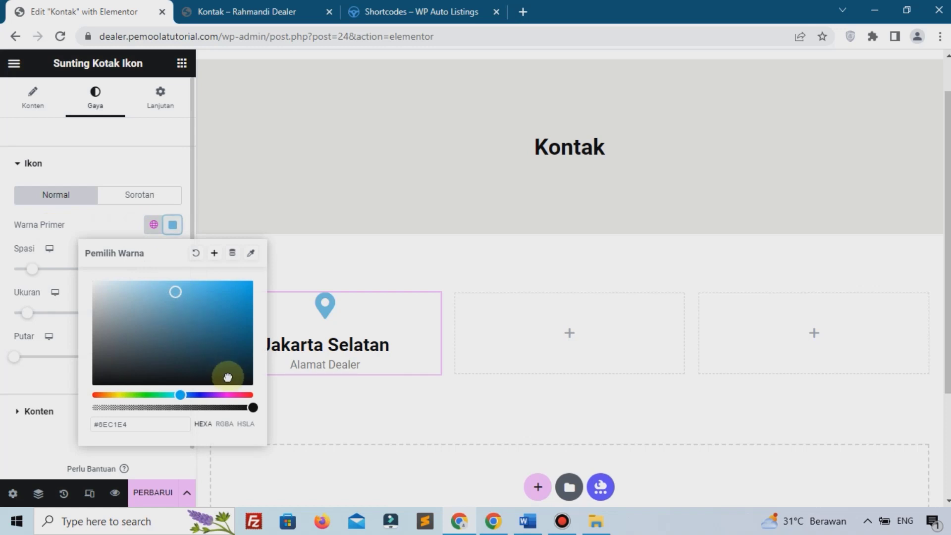
click(31, 444)
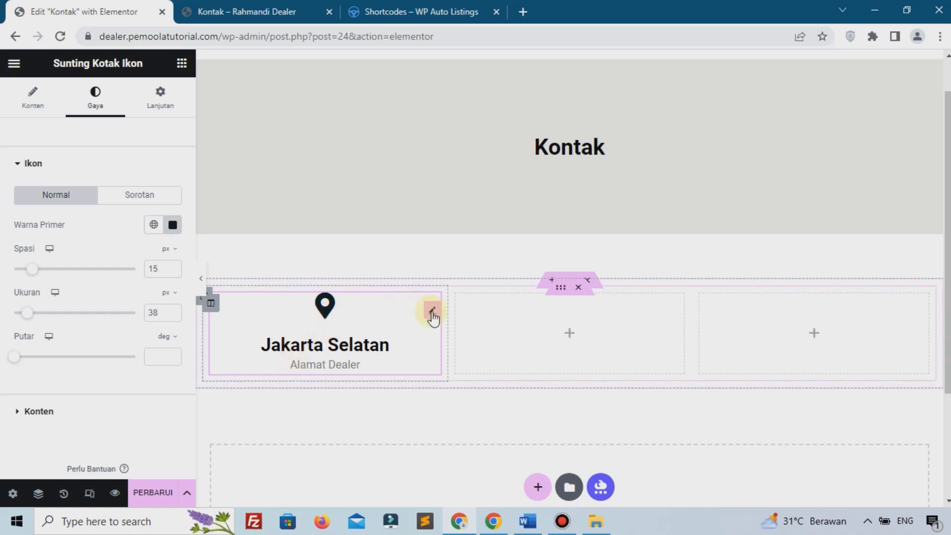
Step: Copy the Jakarta Selatan icon box and paste it into the middle and right columns
right_click(433, 317)
click(472, 277)
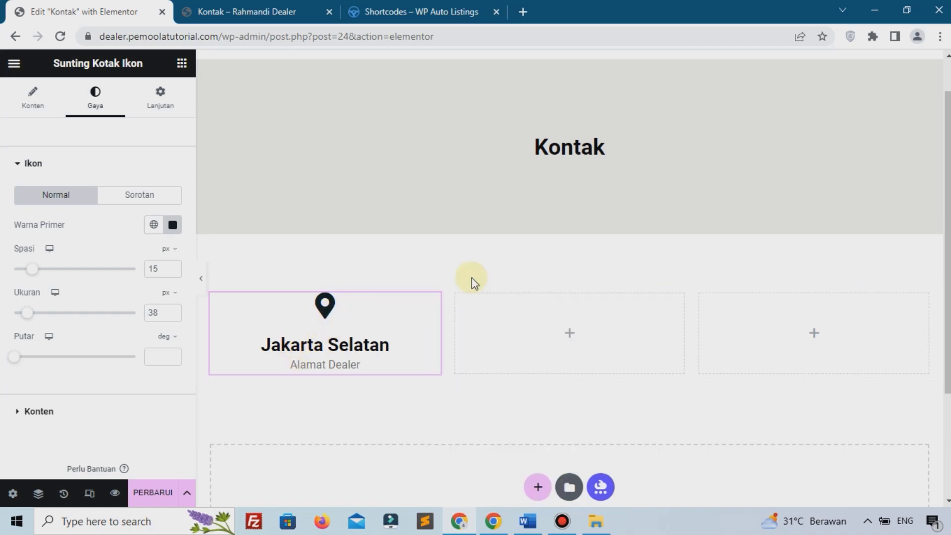
right_click(555, 335)
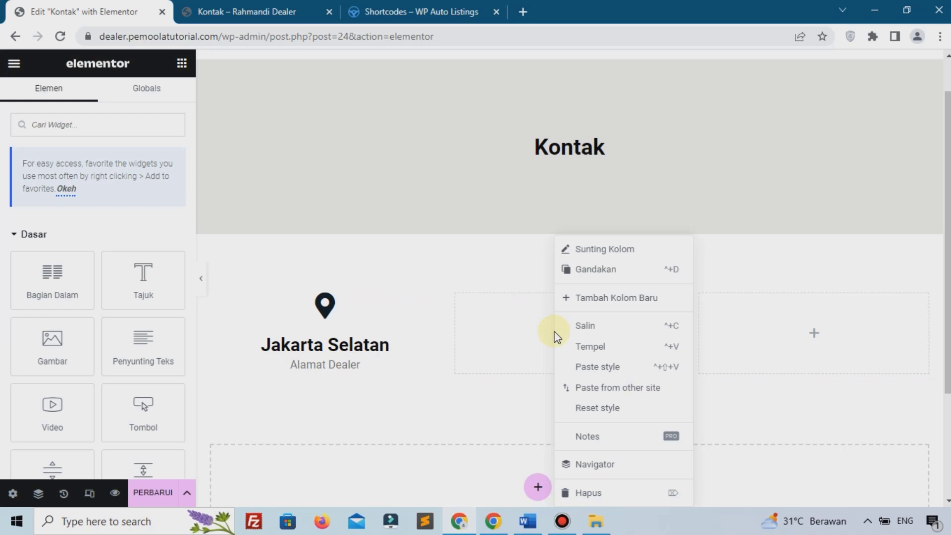
click(586, 347)
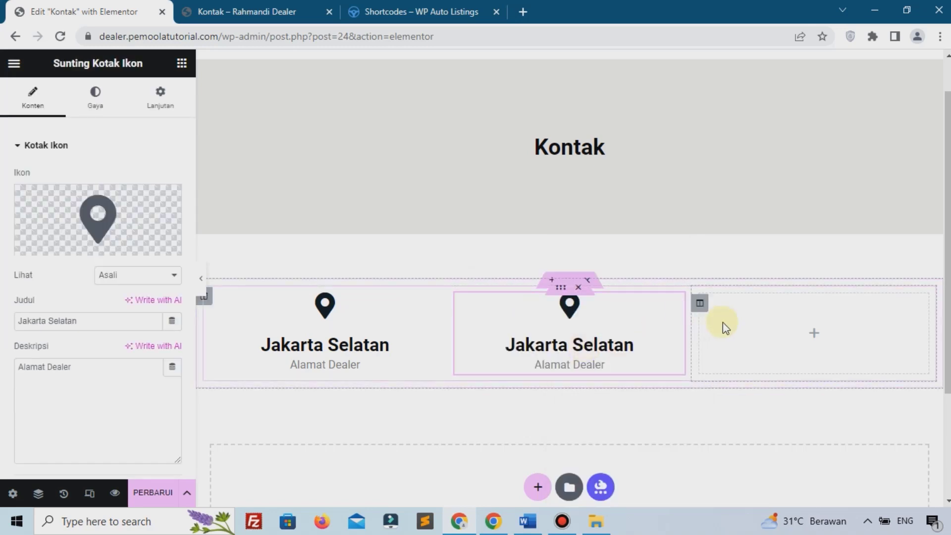
right_click(725, 342)
click(754, 348)
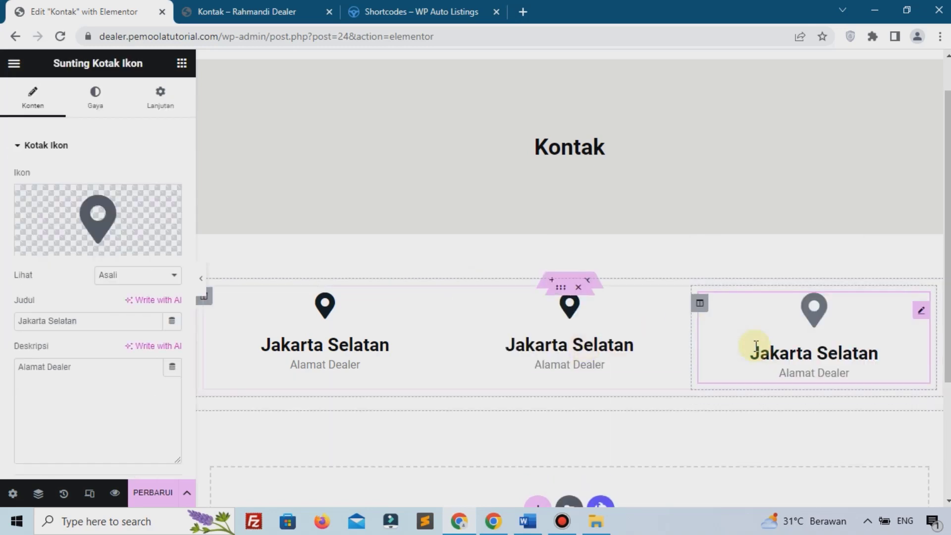
click(559, 333)
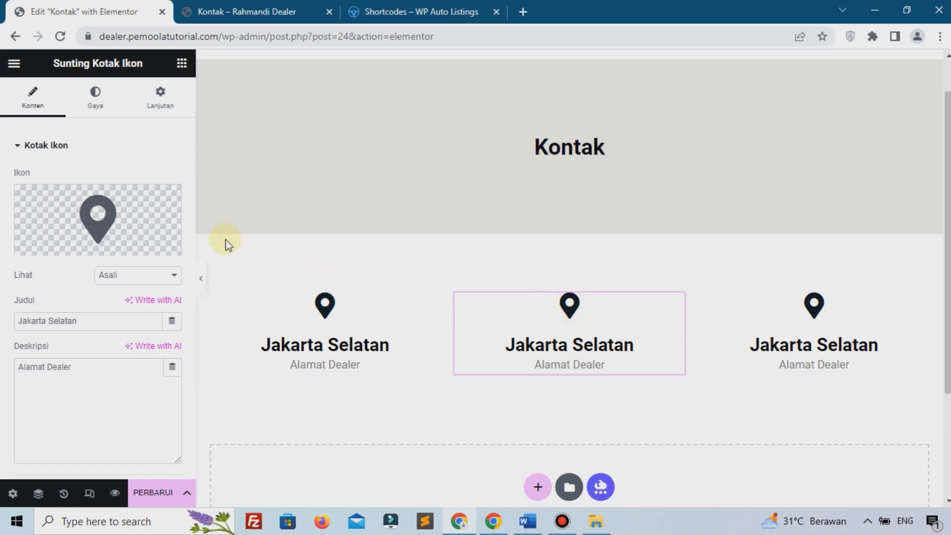
click(102, 213)
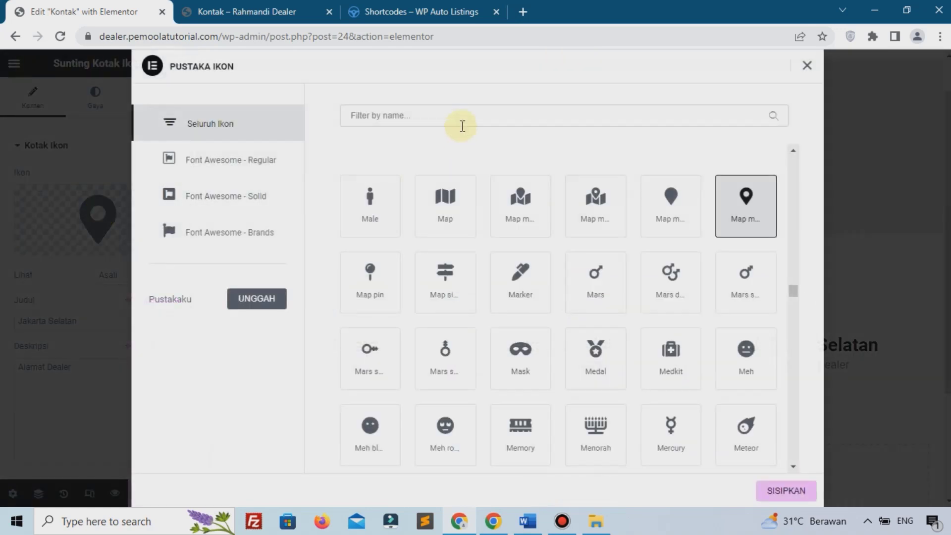
Step: Swap the middle box's icon for the open envelope icon
click(462, 109)
text(env)
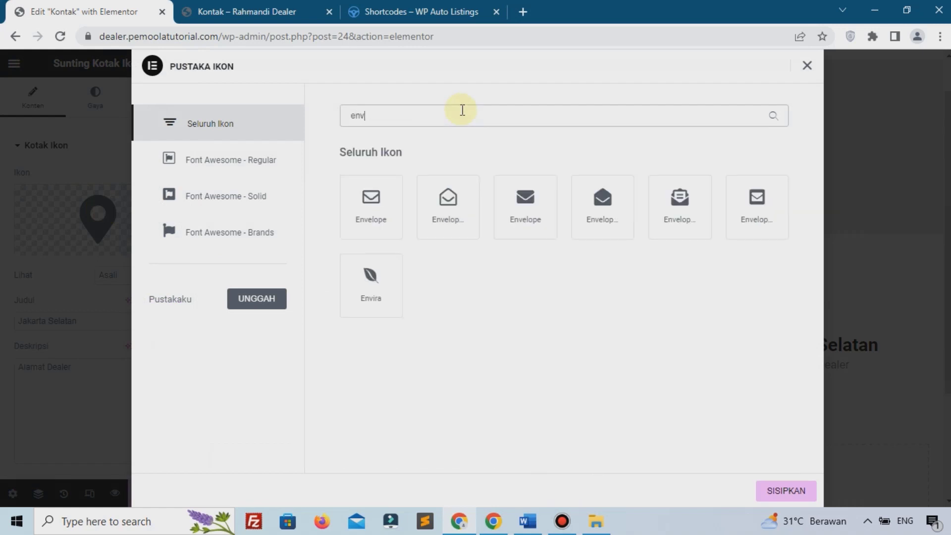
click(447, 217)
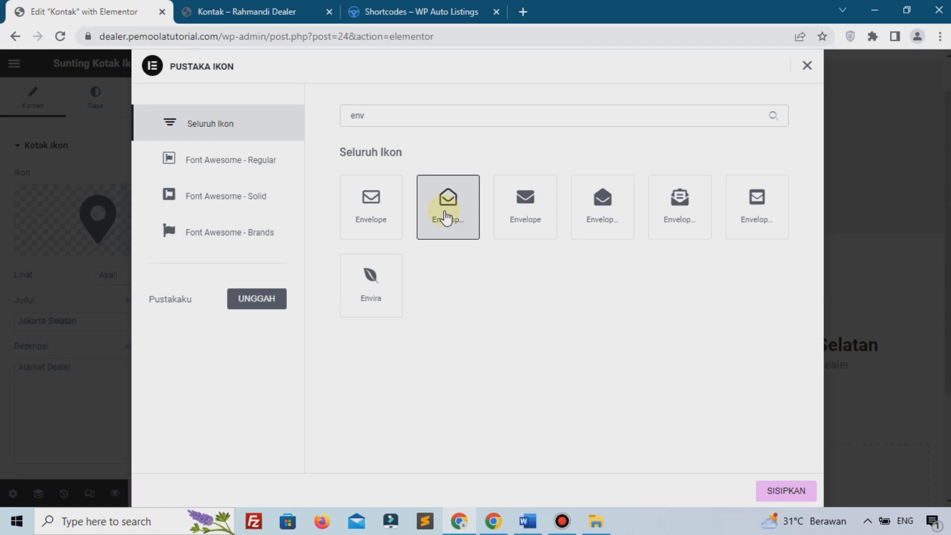
click(788, 490)
Step: Title the middle box with a sample e-mail address and change its description to 'Email'
drag(94, 320, 2, 320)
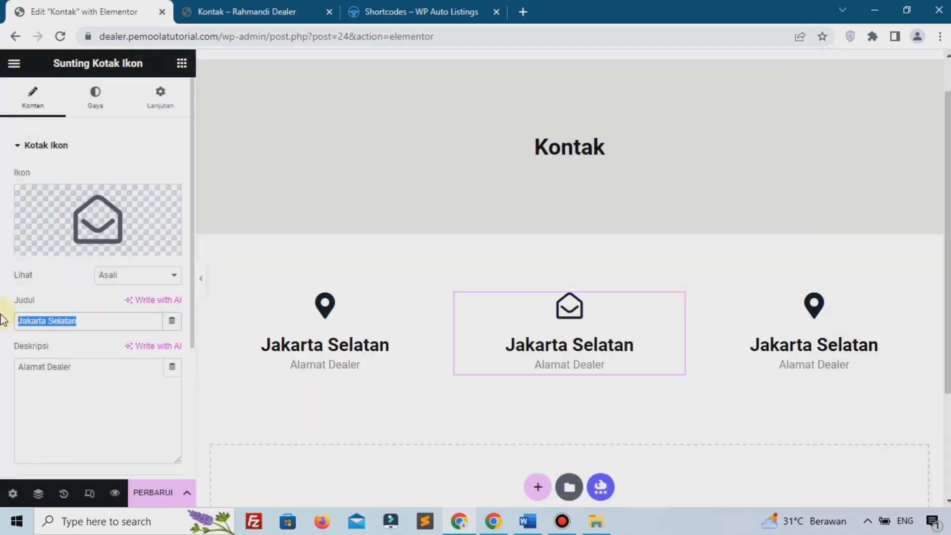
text(admin)
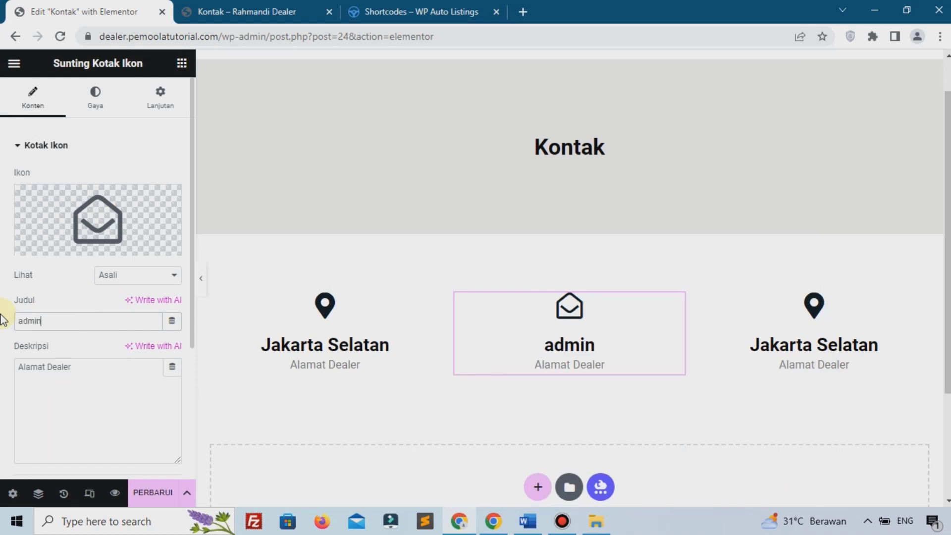
text(pemoolat)
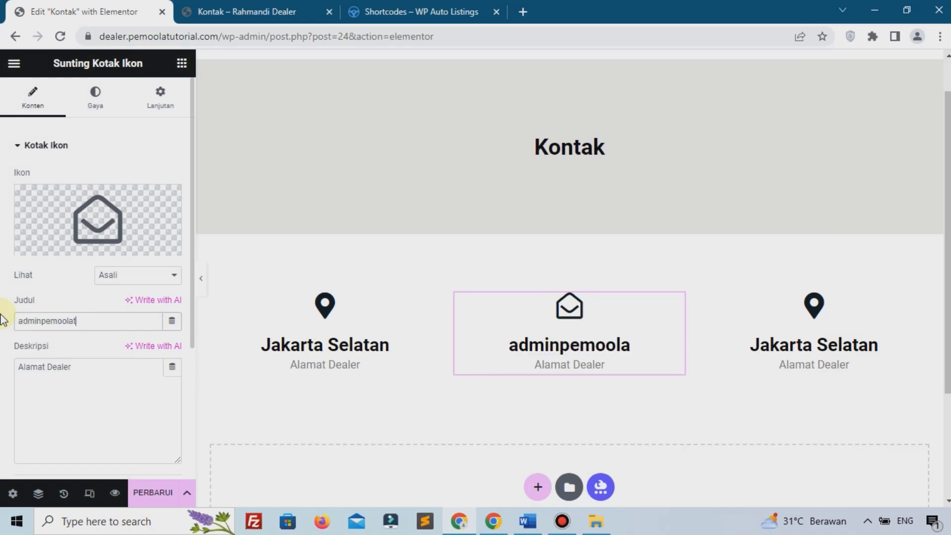
text(utorial)
key(BackSpace)
key(BackSpace)
key(BackSpace)
key(BackSpace)
key(BackSpace)
key(BackSpace)
key(BackSpace)
key(BackSpace)
key(BackSpace)
key(BackSpace)
key(BackSpace)
key(BackSpace)
key(BackSpace)
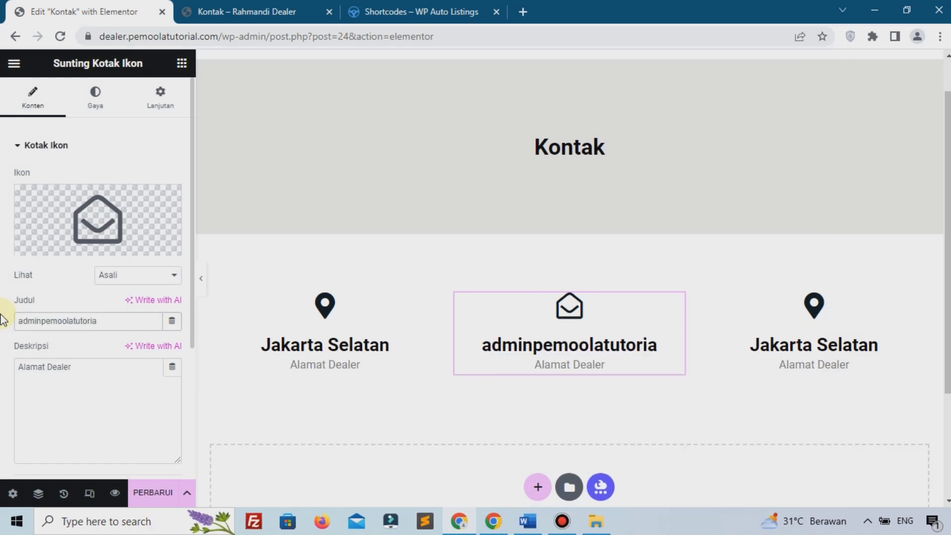
key(BackSpace)
key(BackSpace)
key(BackSpace)
key(BackSpace)
key(BackSpace)
key(BackSpace)
key(BackSpace)
text(exam)
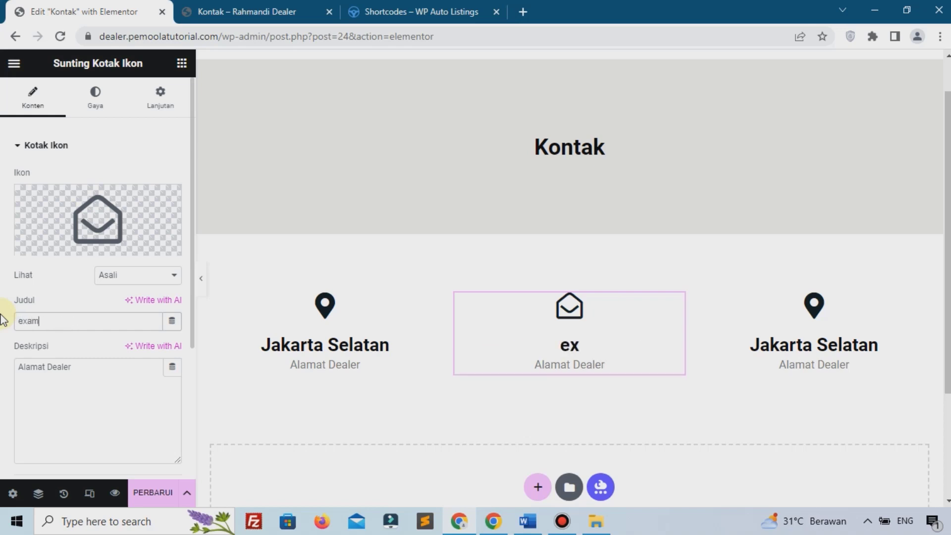
text(ple)
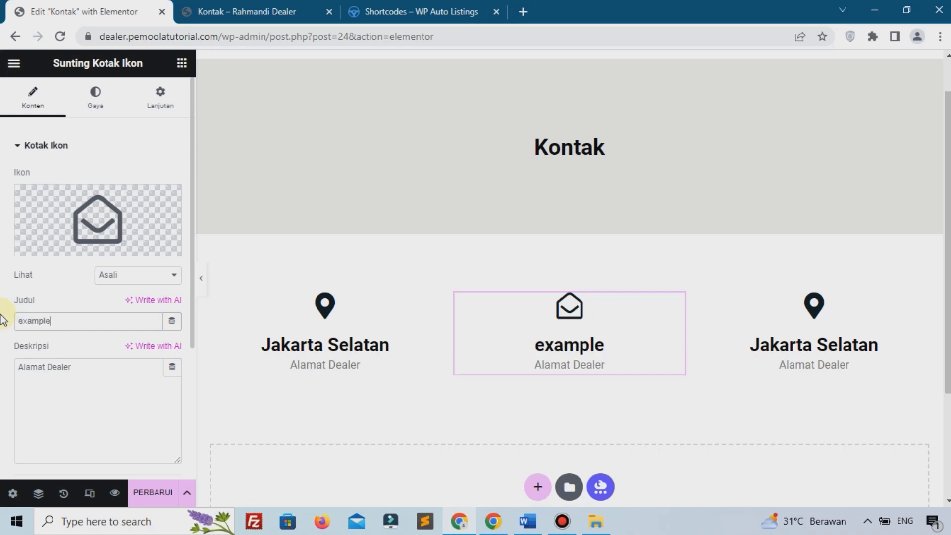
text(@gmail.com)
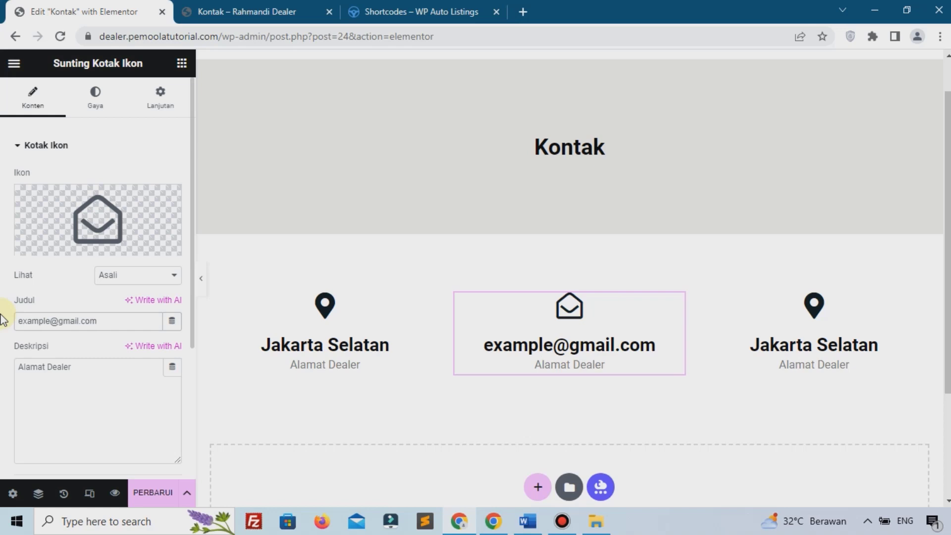
triple_click(22, 367)
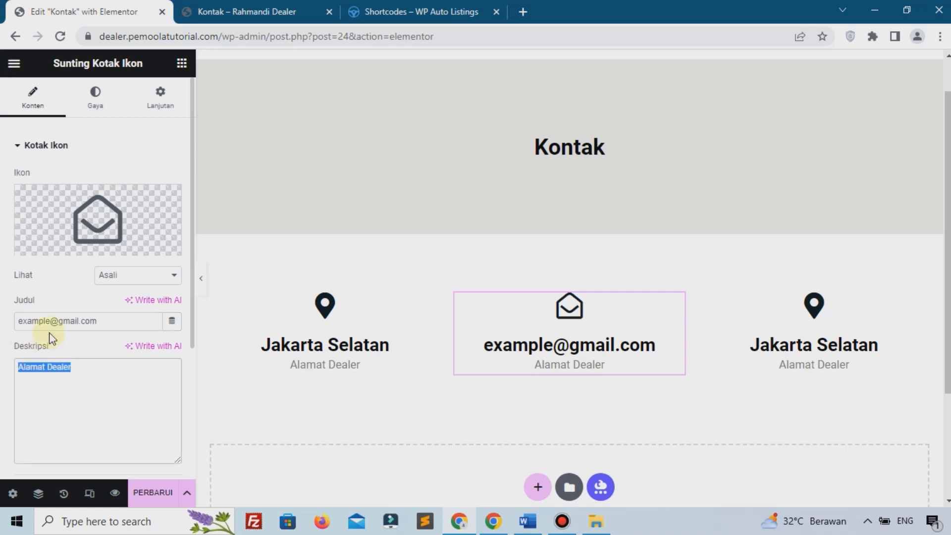
text(Email)
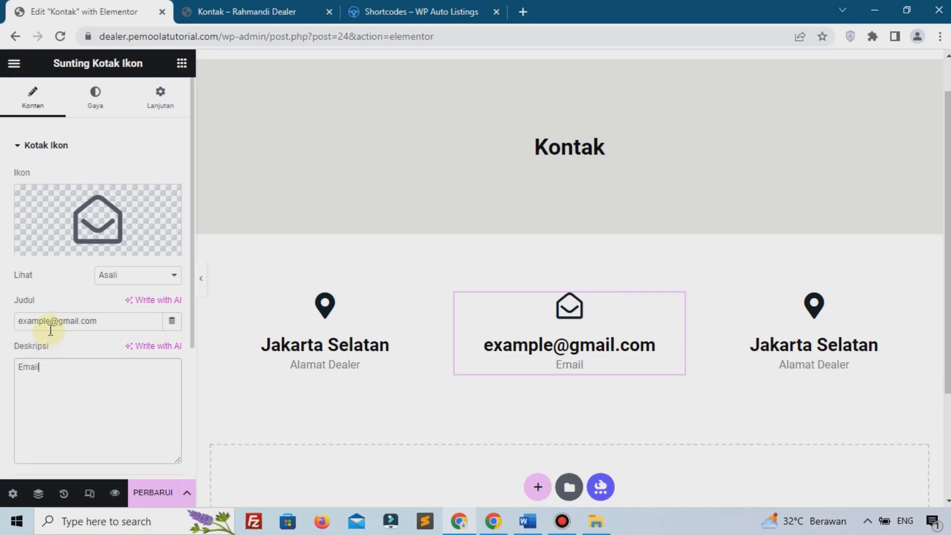
click(816, 322)
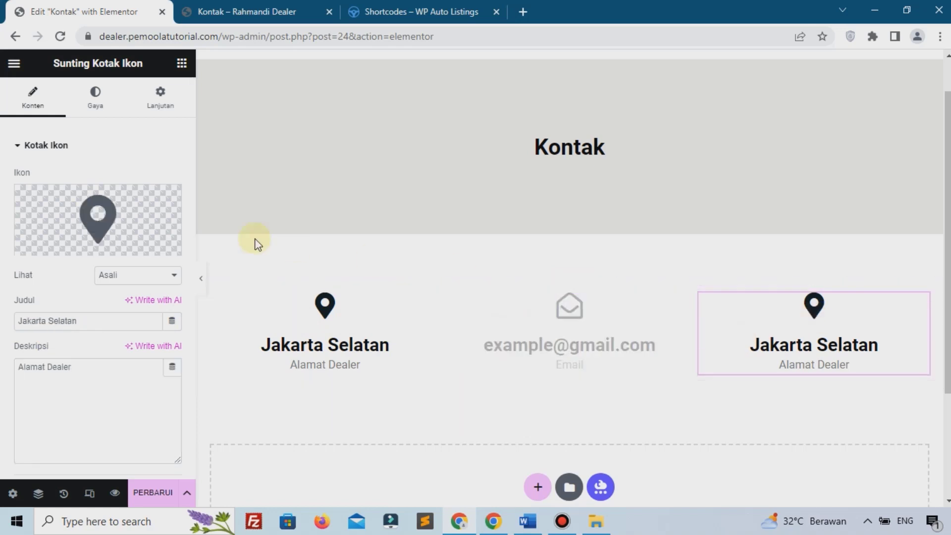
Step: Replace the third box's icon with the WhatsApp icon
click(127, 204)
click(425, 116)
text(wha)
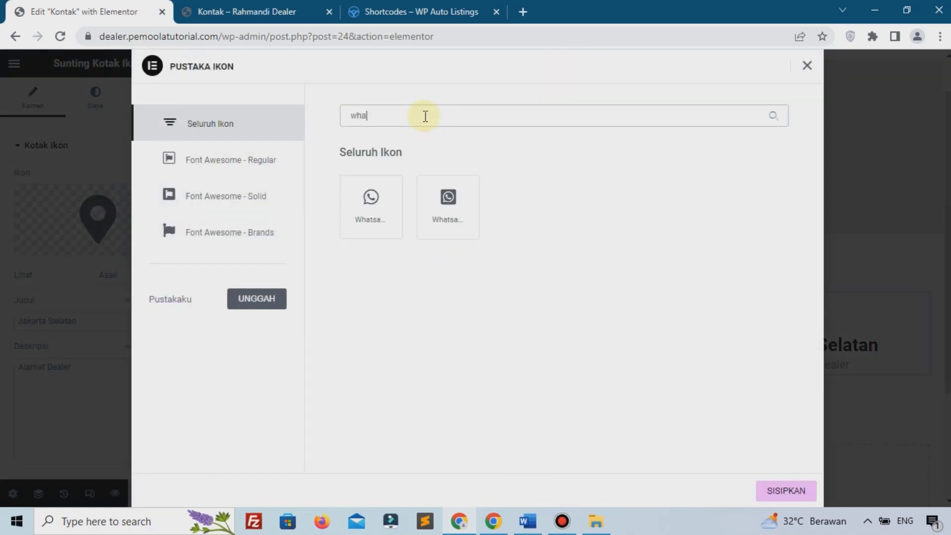
text(t)
click(373, 220)
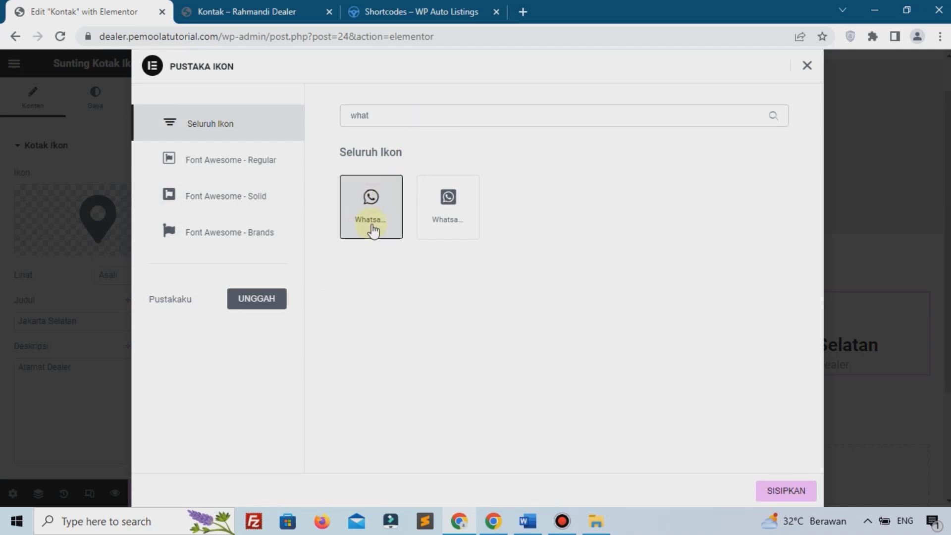
click(810, 492)
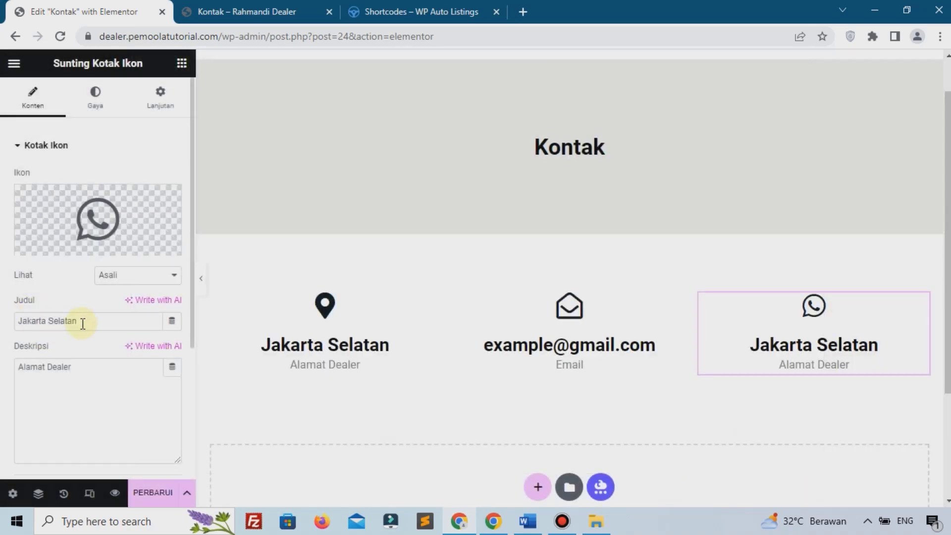
Step: Set the third box's title to a phone number and its description to 'Whatsapp'
drag(83, 322, 2, 321)
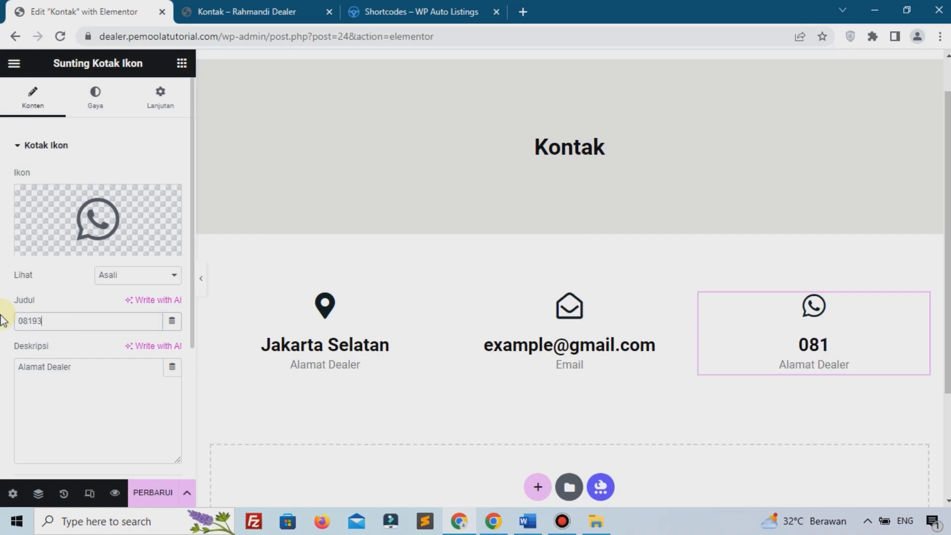
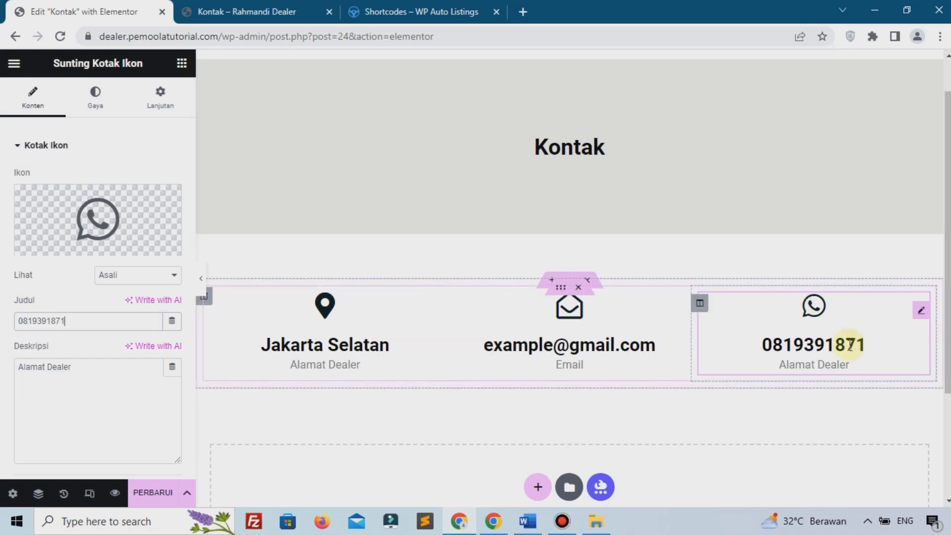
click(112, 369)
key(ctrl+a)
text(W)
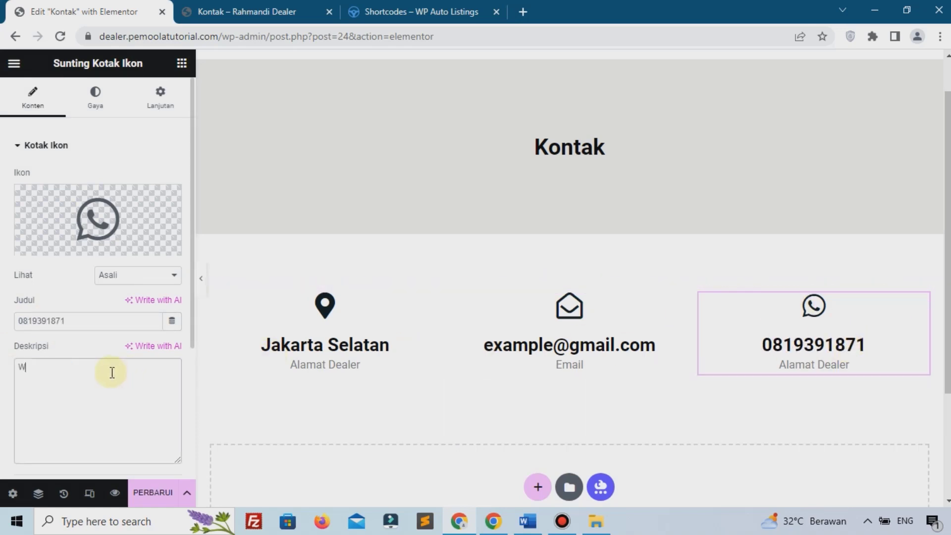
text(hatsapp)
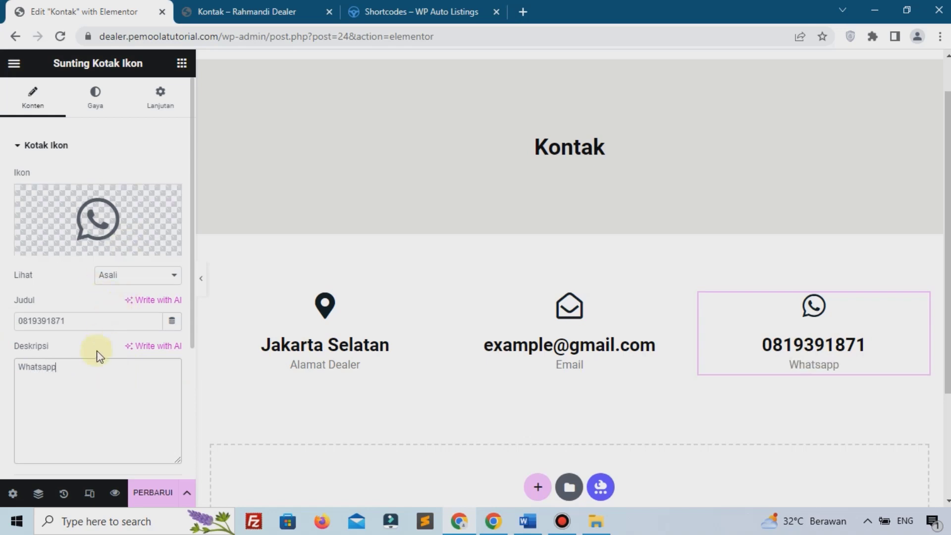
scroll(521, 292, down, 3)
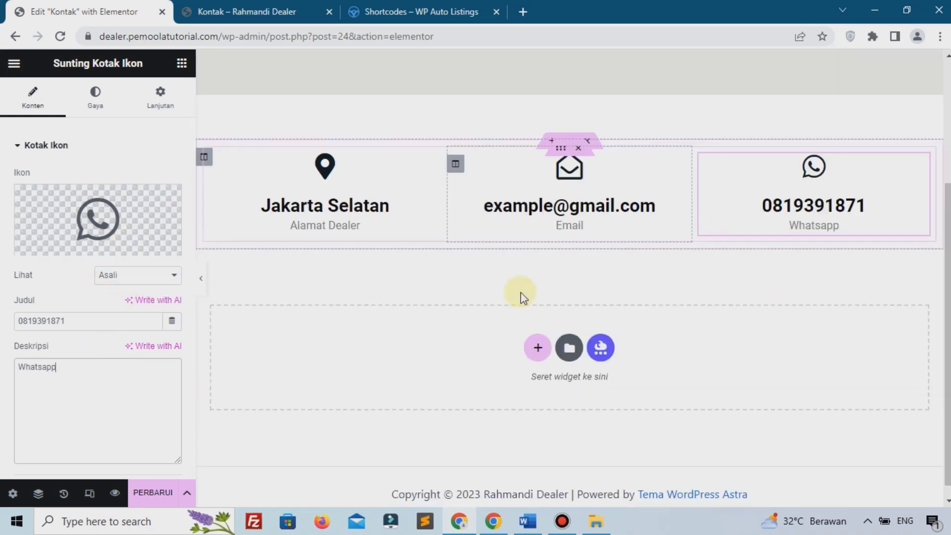
Step: Add a single-column section below the contact boxes, full width with no column gap
click(537, 349)
click(381, 381)
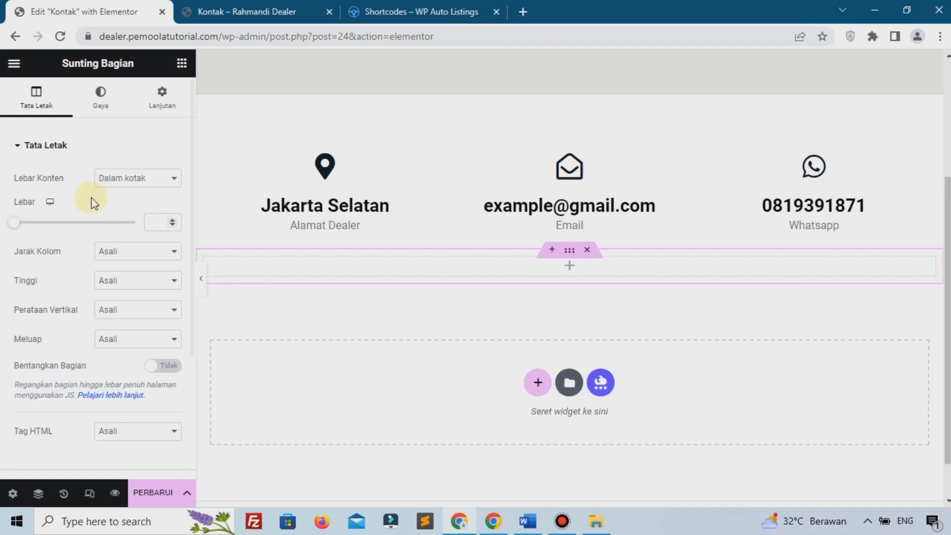
click(115, 180)
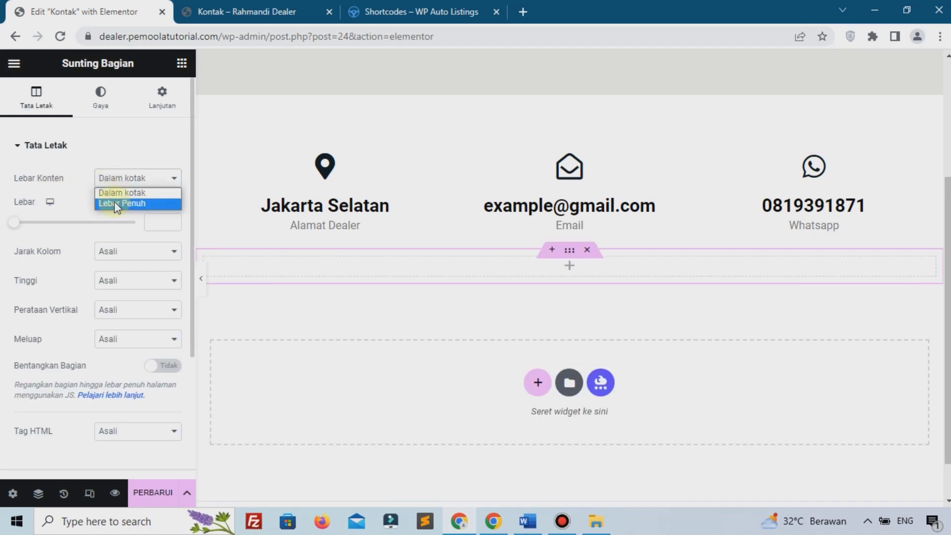
click(115, 204)
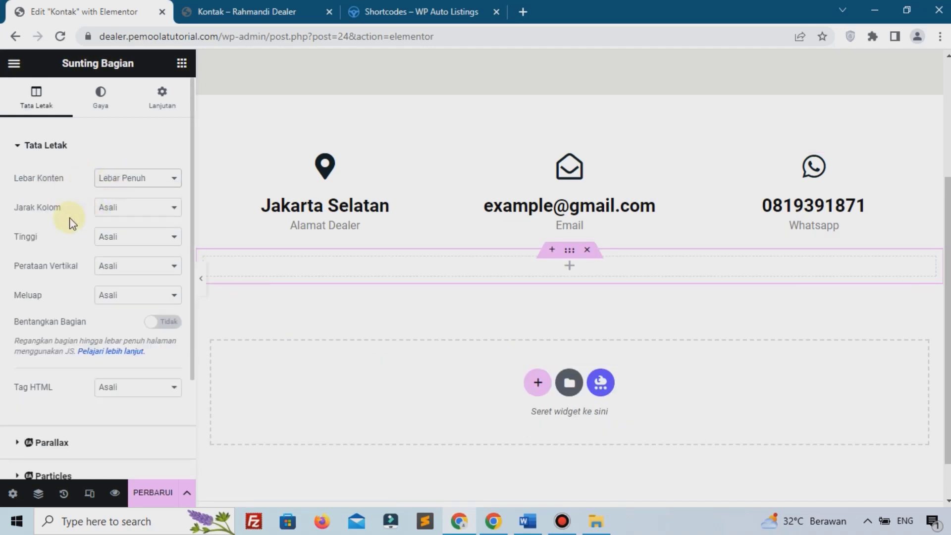
click(118, 207)
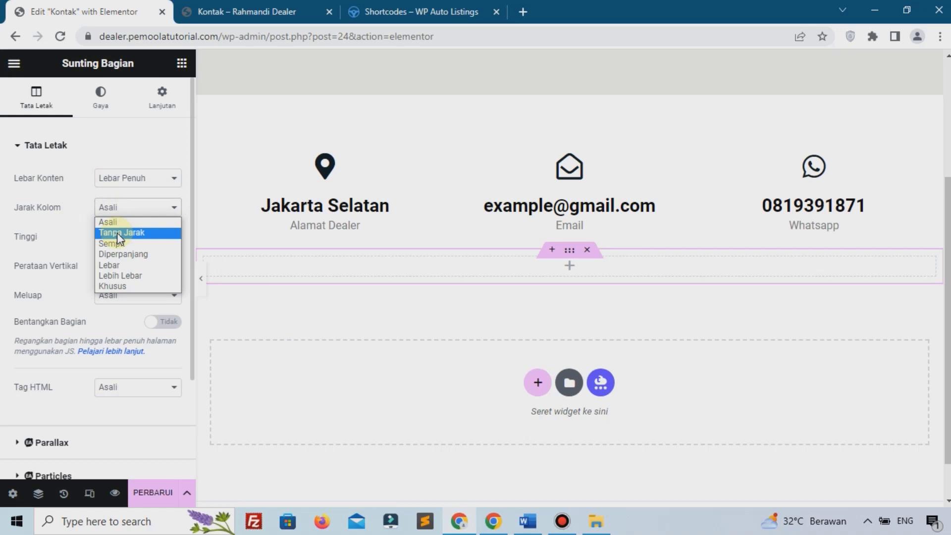
click(117, 232)
Step: Give the new section a 6% top margin
click(162, 99)
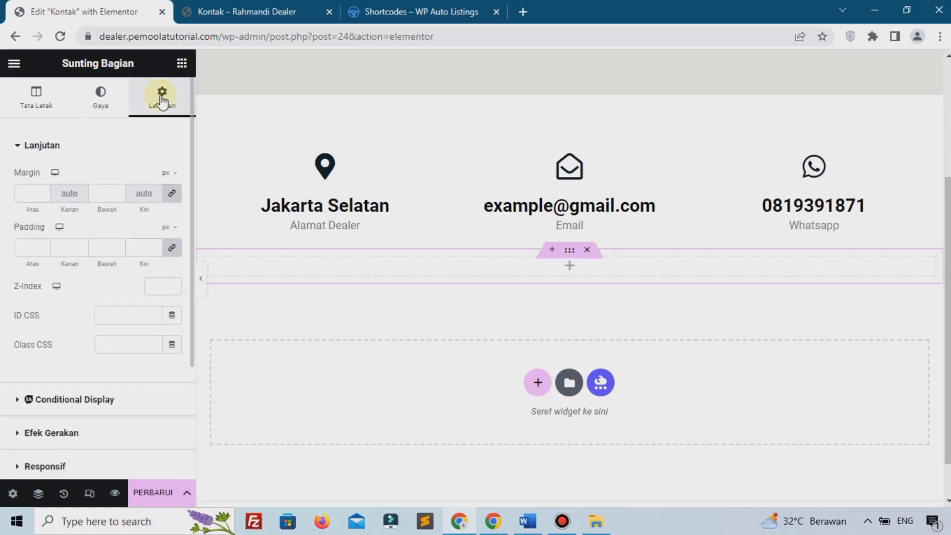
click(169, 176)
click(164, 194)
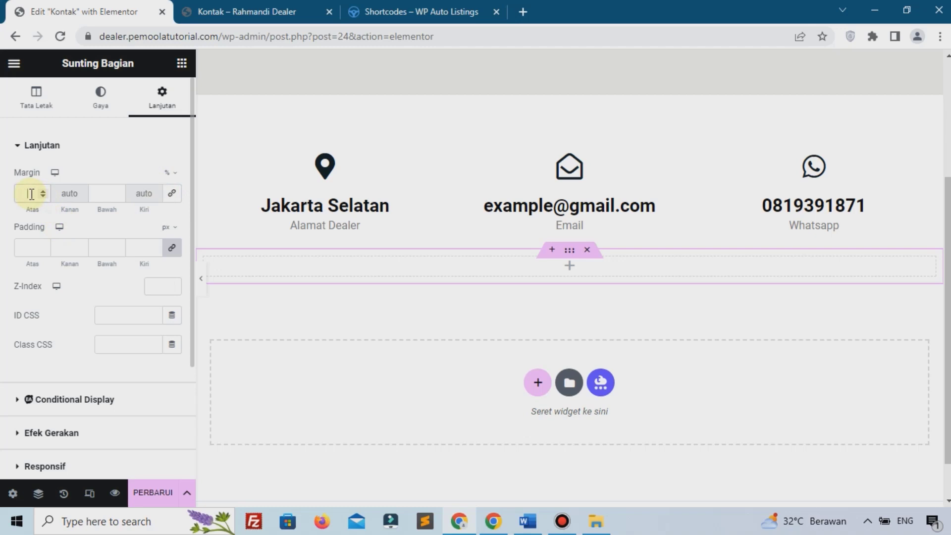
text(6)
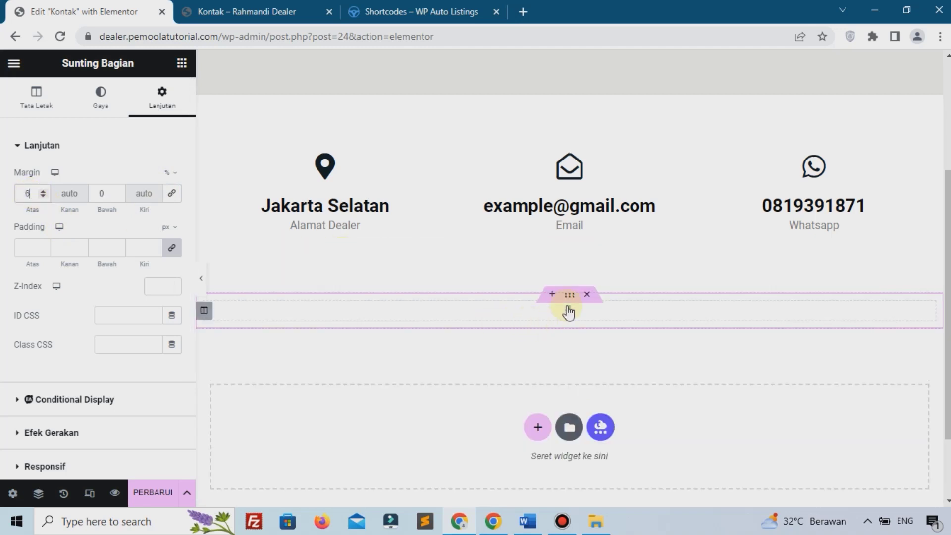
click(570, 306)
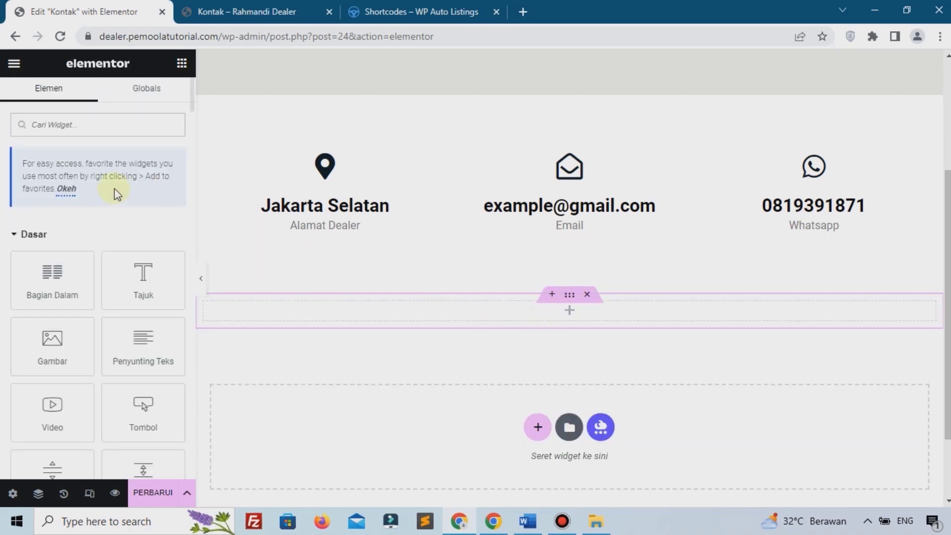
Step: Drag a Google Maps widget into the empty section
click(133, 126)
text(map)
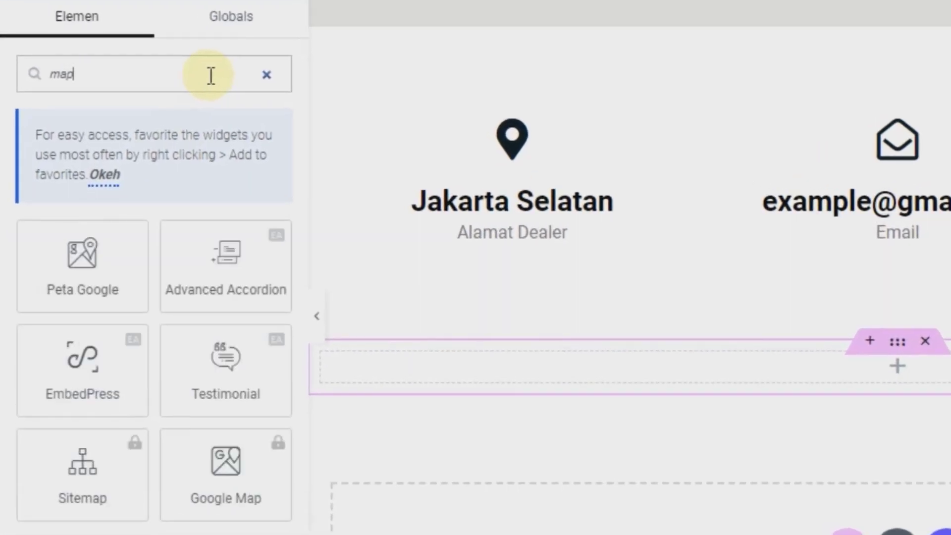
drag(82, 251, 483, 342)
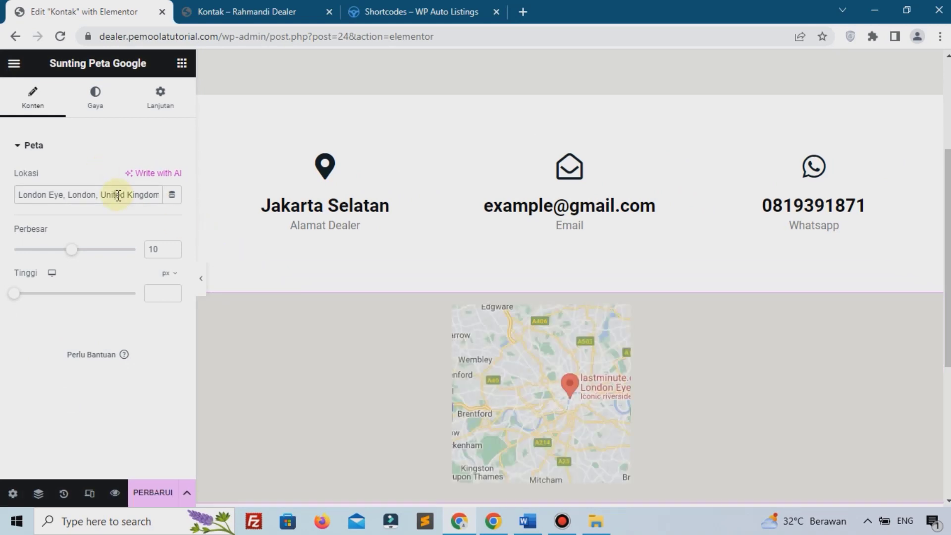
Step: Set the map location to 'jakarta sel', make it 346 px tall, and save the page
triple_click(119, 195)
key(BackSpace)
text(jakar)
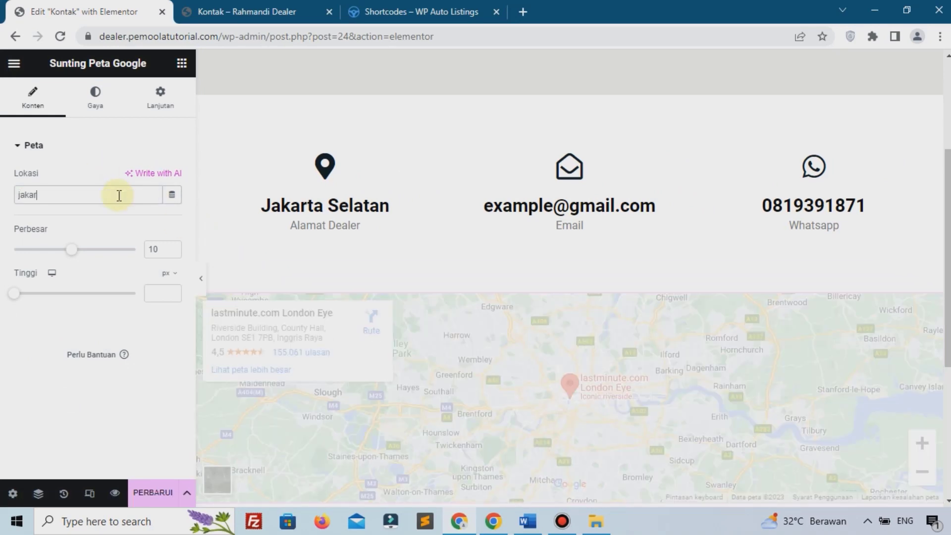
text(ta selatan)
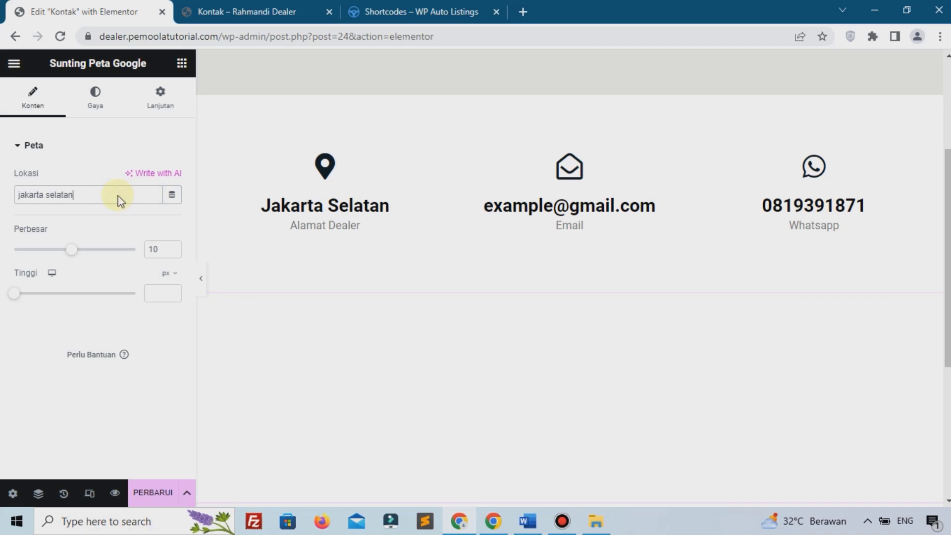
scroll(519, 254, down, 3)
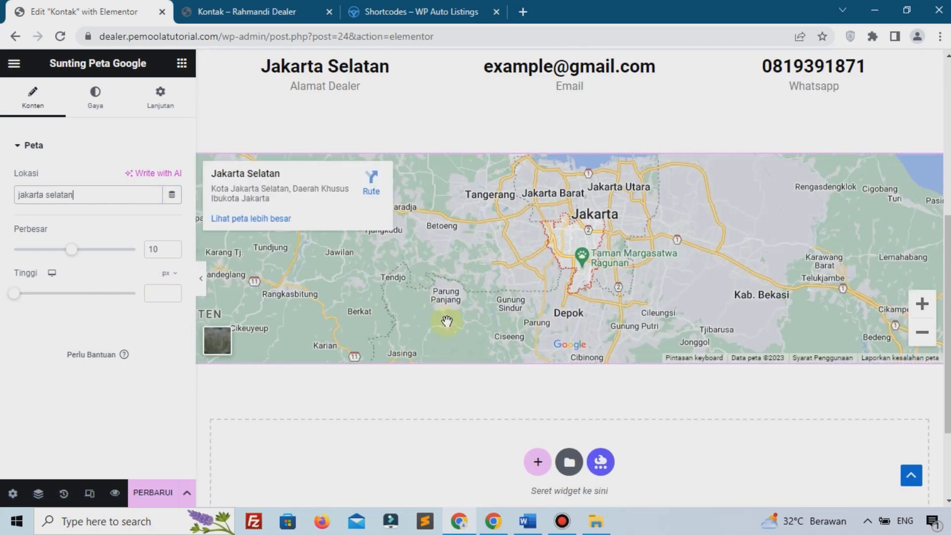
drag(14, 293, 42, 297)
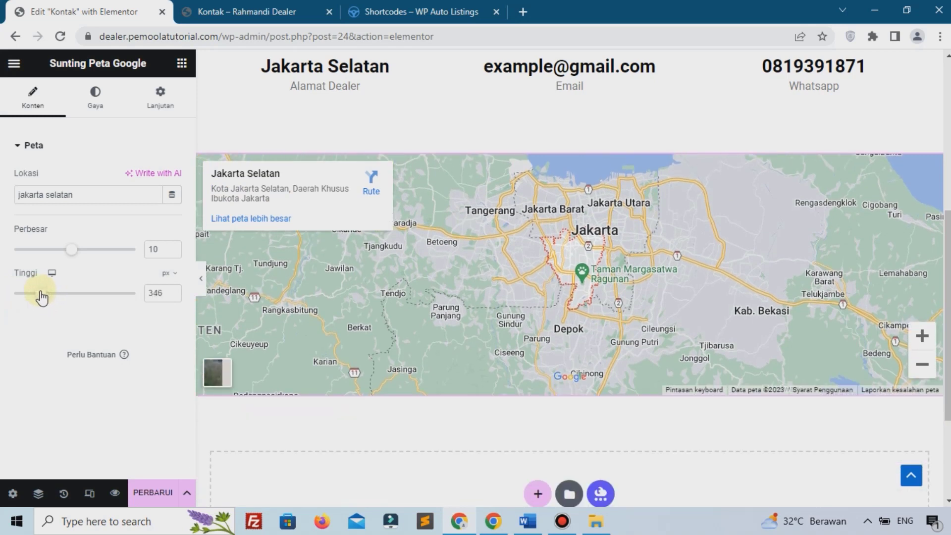
click(142, 493)
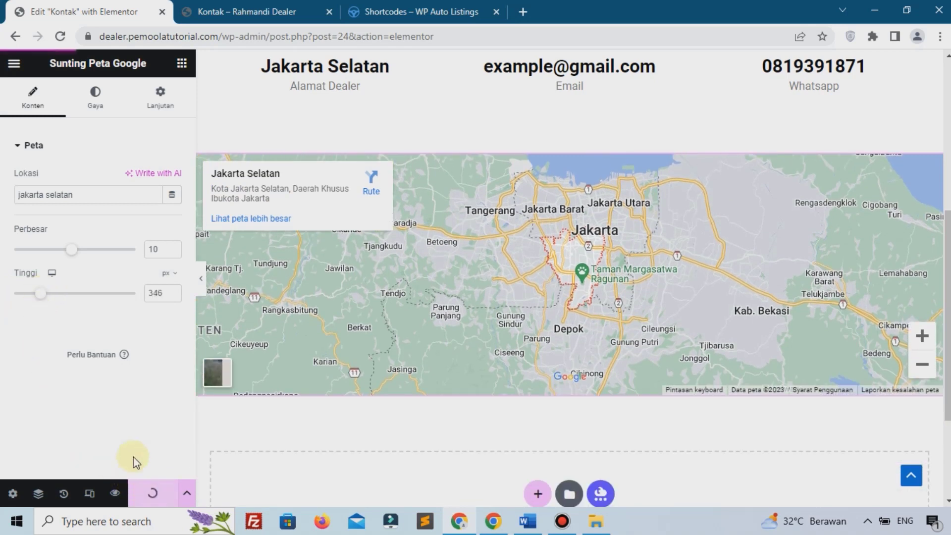
click(297, 11)
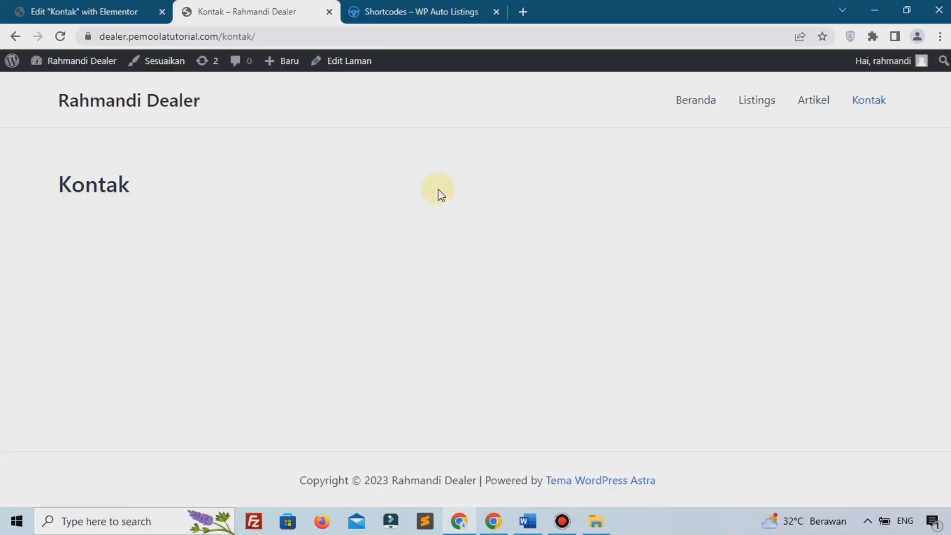
Step: Reload the live Kontak page to check the map, then close the Elementor editor tab
click(65, 39)
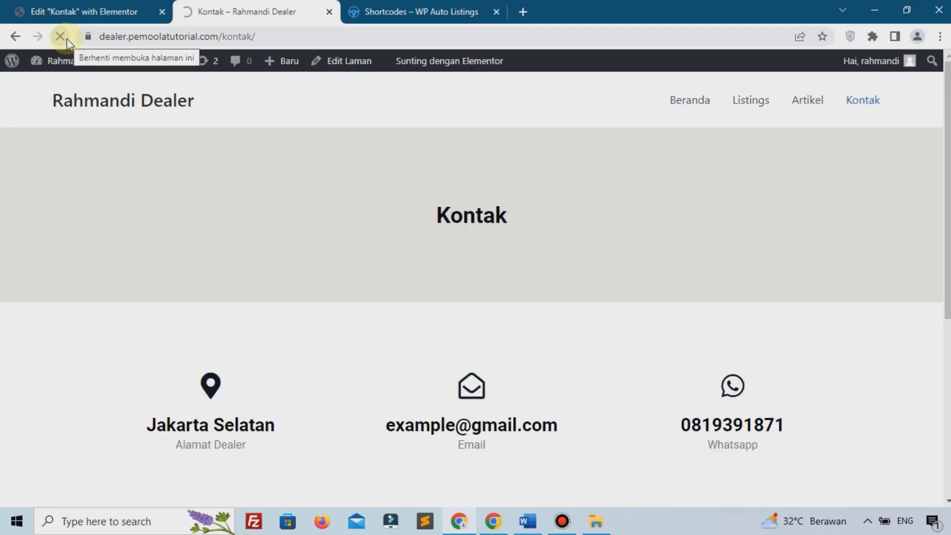
scroll(474, 260, down, 6)
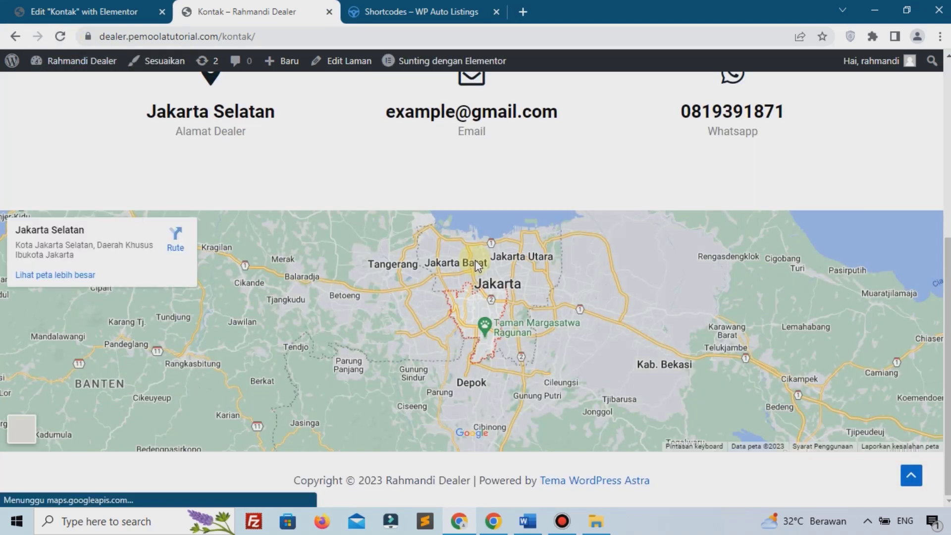
scroll(475, 260, up, 6)
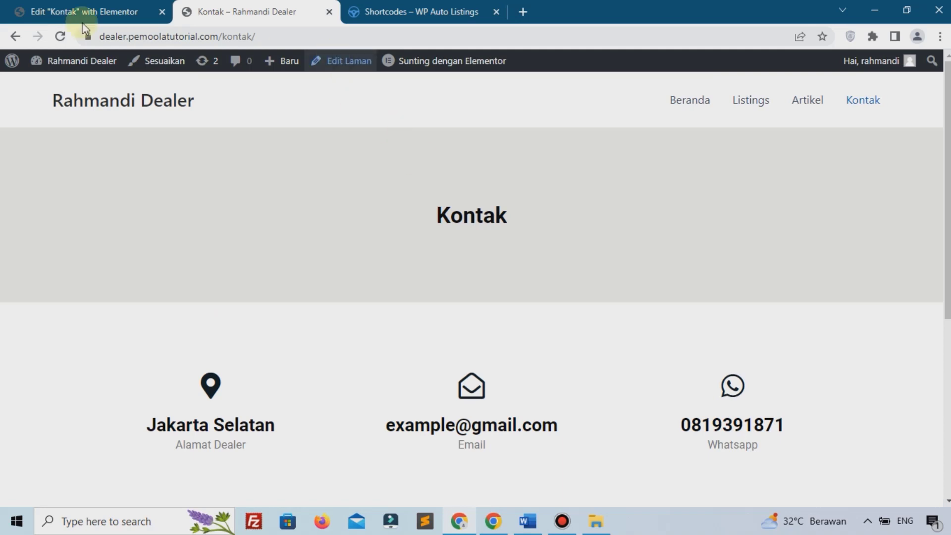
click(101, 11)
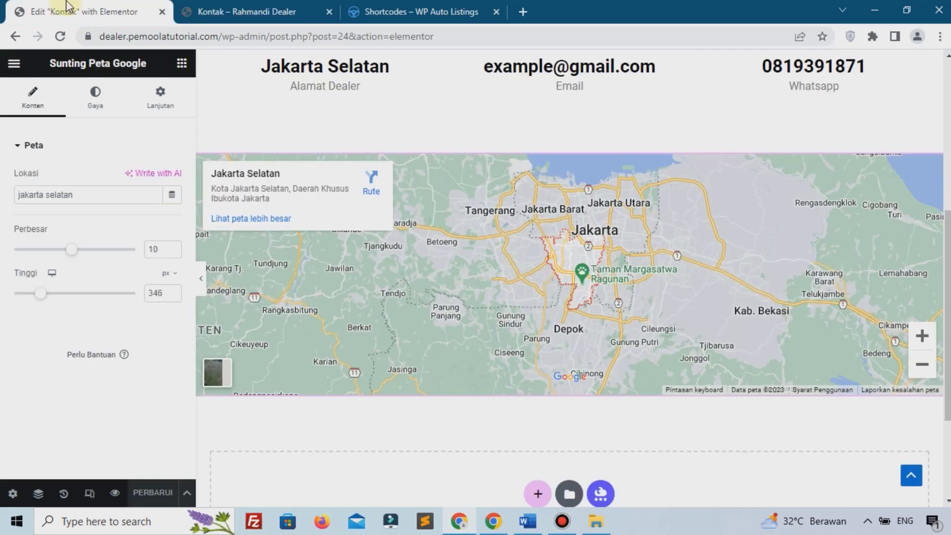
click(162, 12)
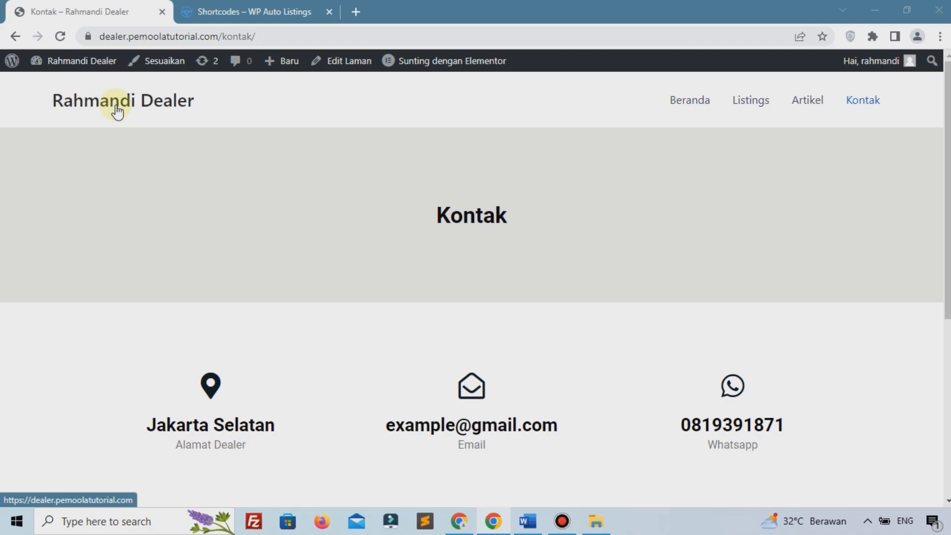
Step: From the homepage, open Dasbor in a new tab and move it to first position
scroll(314, 262, down, 6)
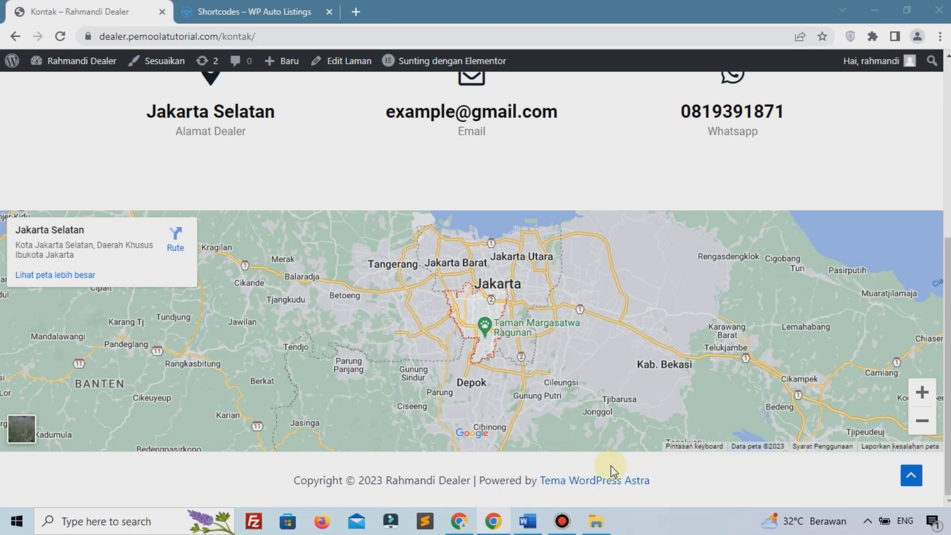
scroll(611, 466, up, 6)
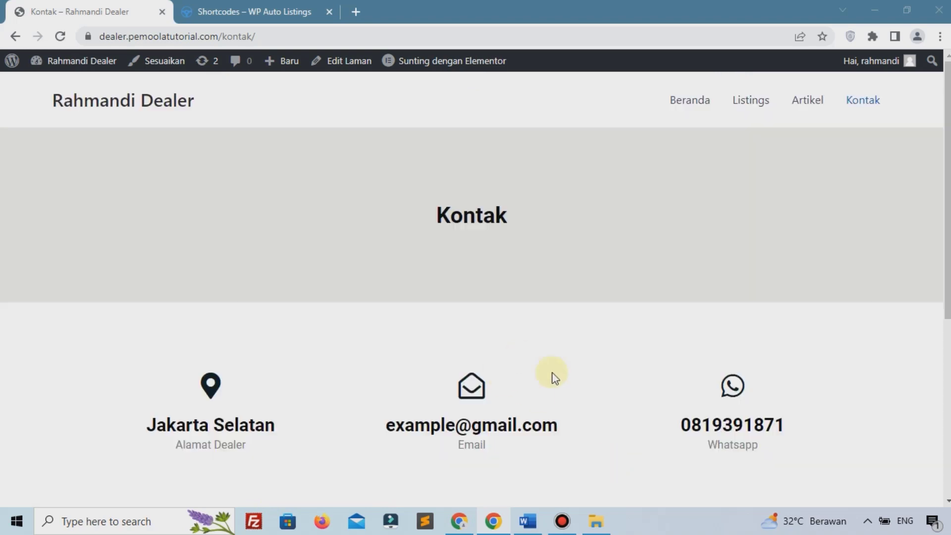
click(678, 105)
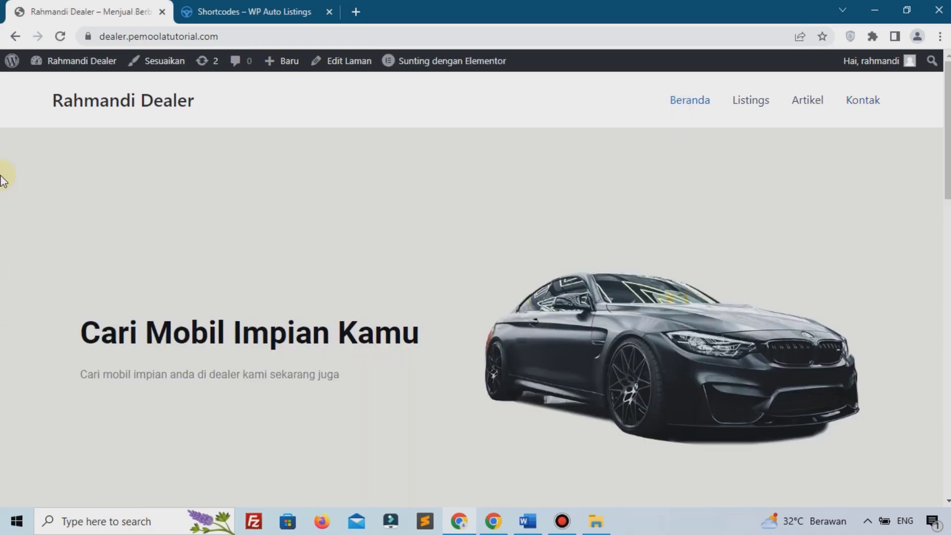
mouse_move(64, 69)
right_click(60, 101)
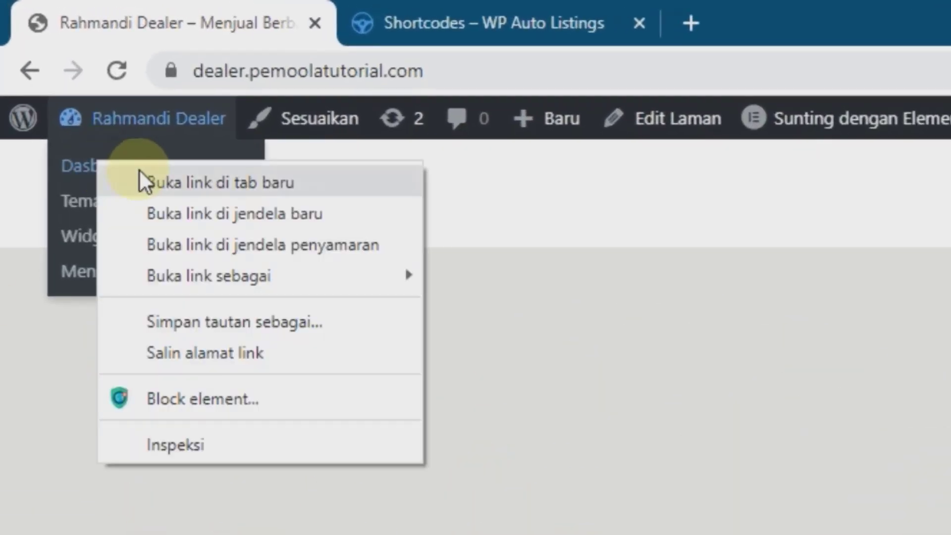
click(175, 175)
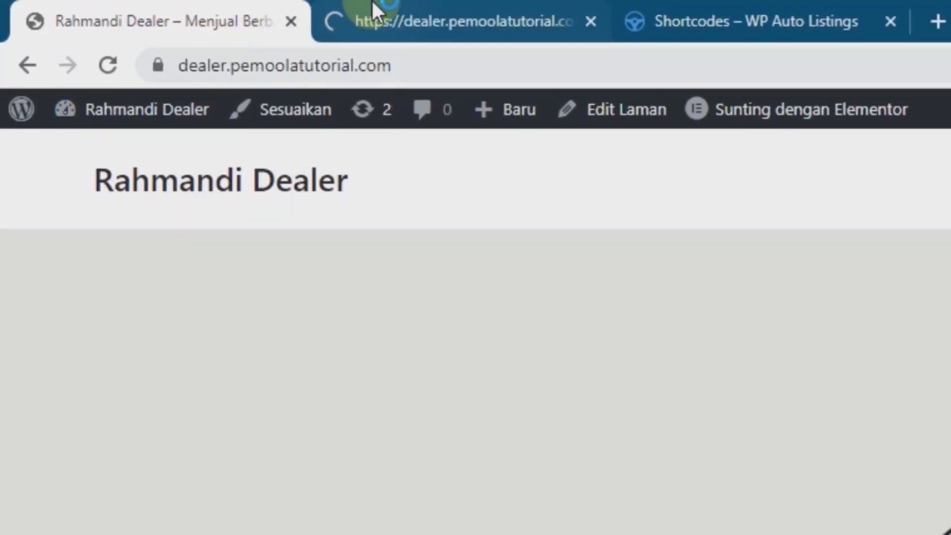
click(371, 10)
drag(246, 5, 61, 11)
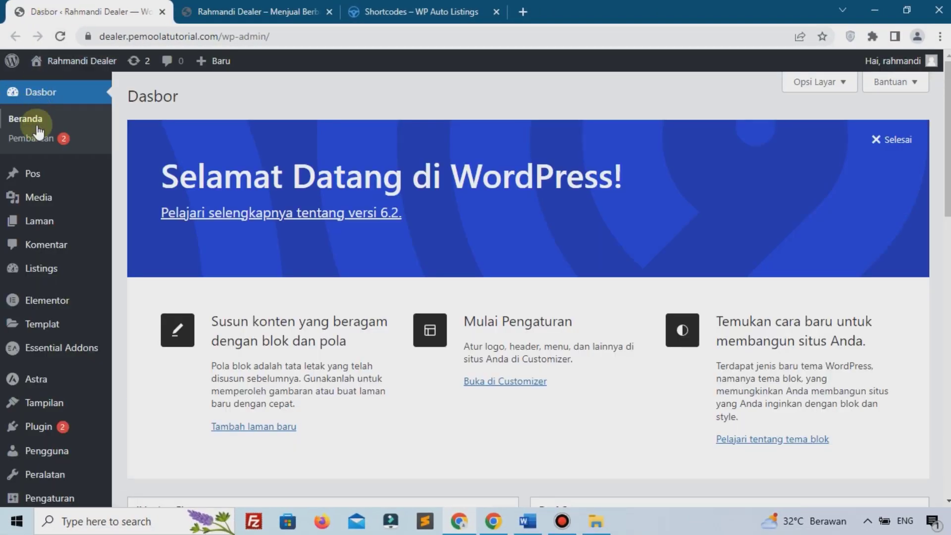
Step: Open the Customizer's Header Builder Site Title & Logo settings
mouse_move(45, 402)
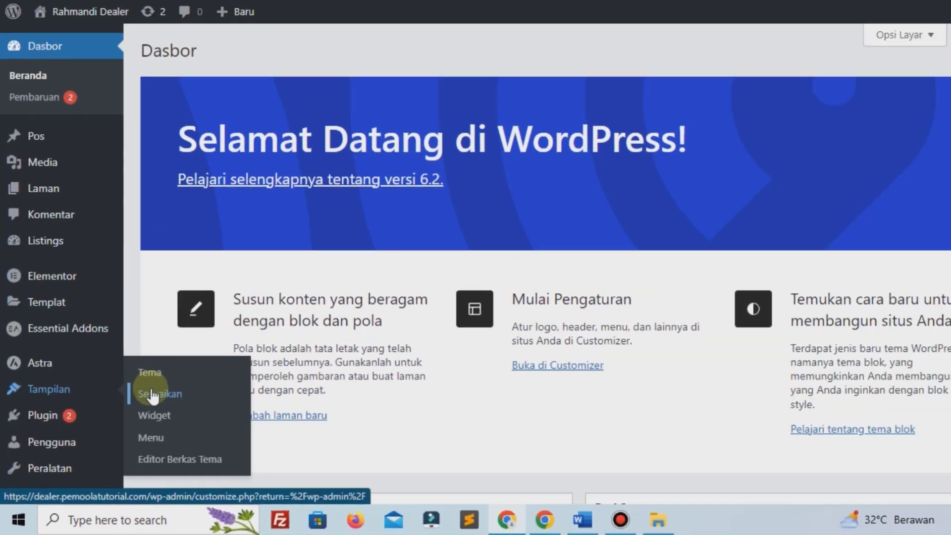
click(154, 395)
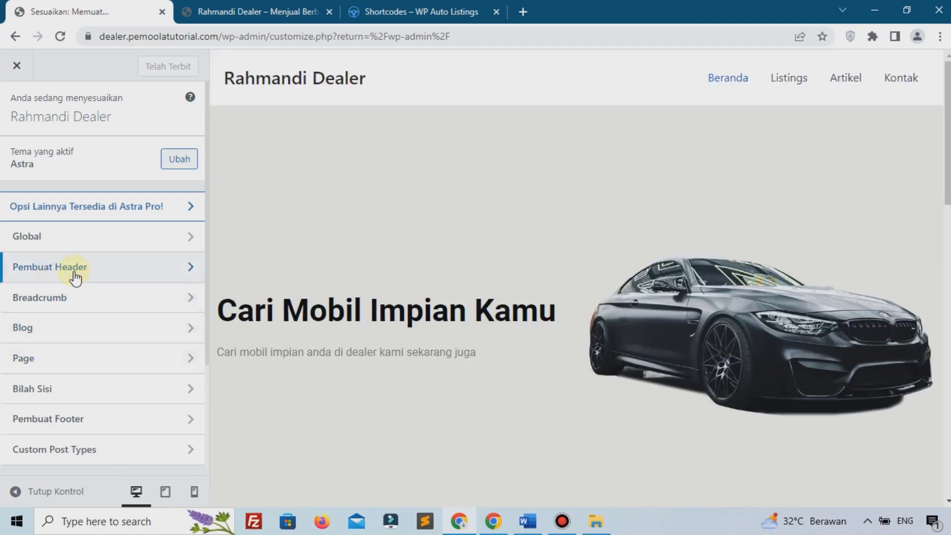
click(75, 277)
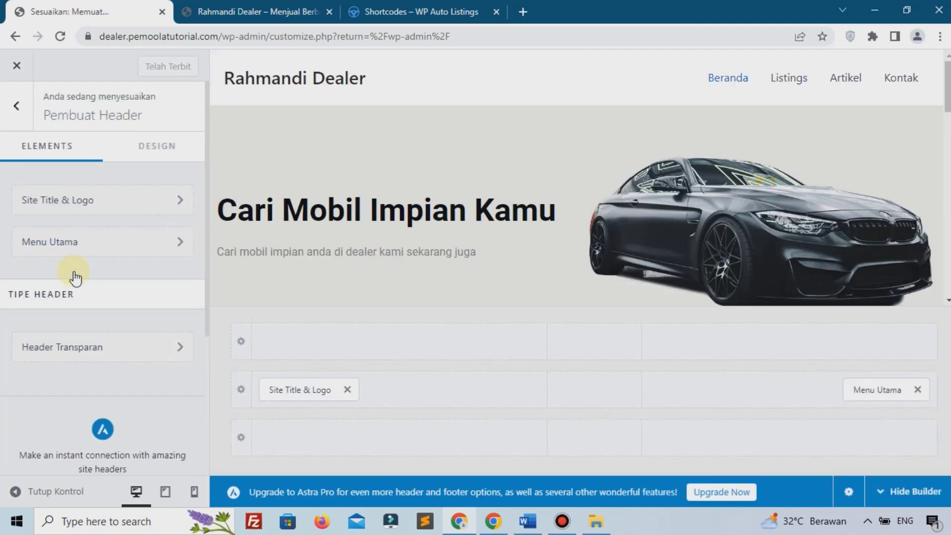
click(293, 393)
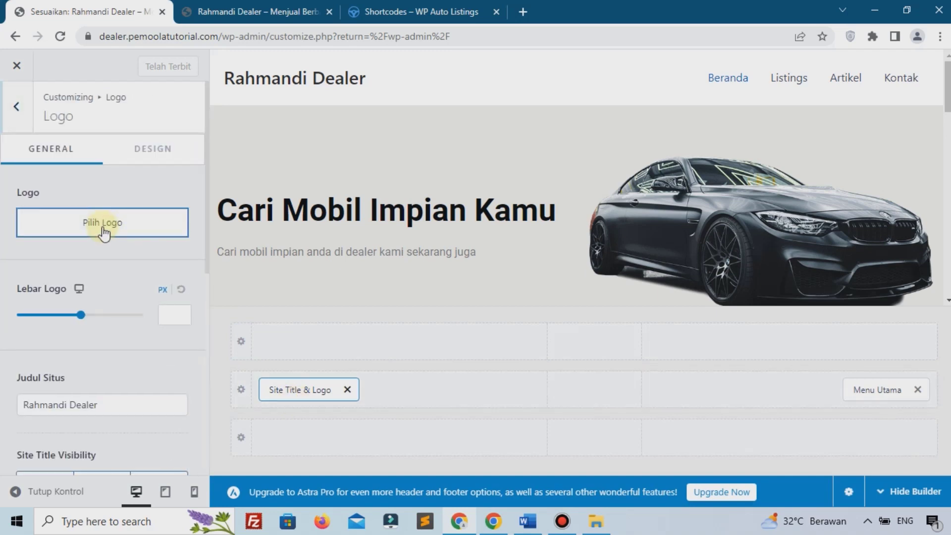
Step: Upload logoipsum-227.png as the header logo without cropping
click(103, 230)
click(65, 118)
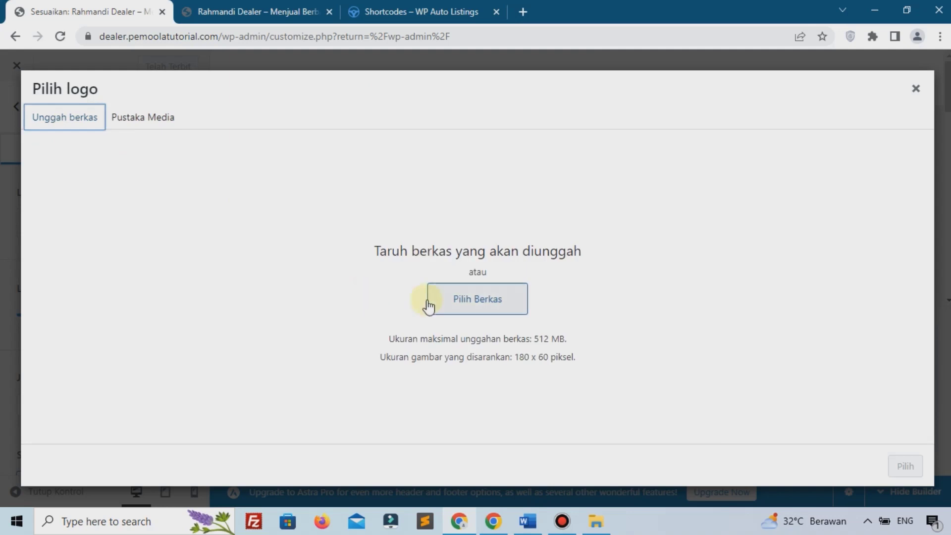
click(444, 307)
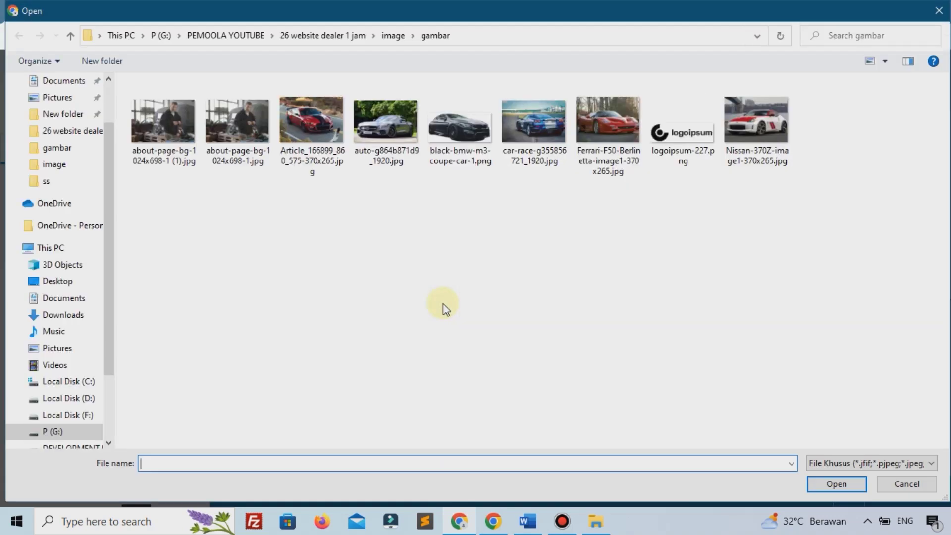
click(662, 148)
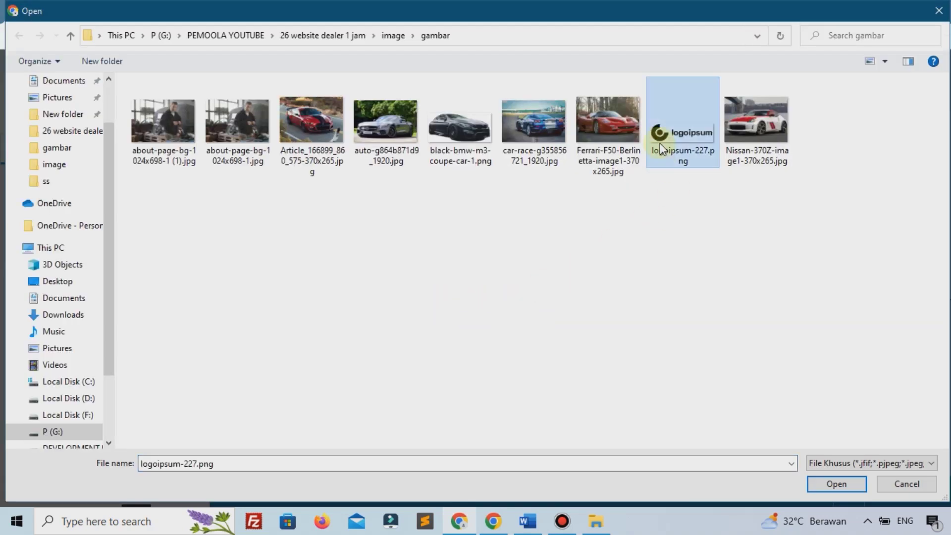
click(834, 488)
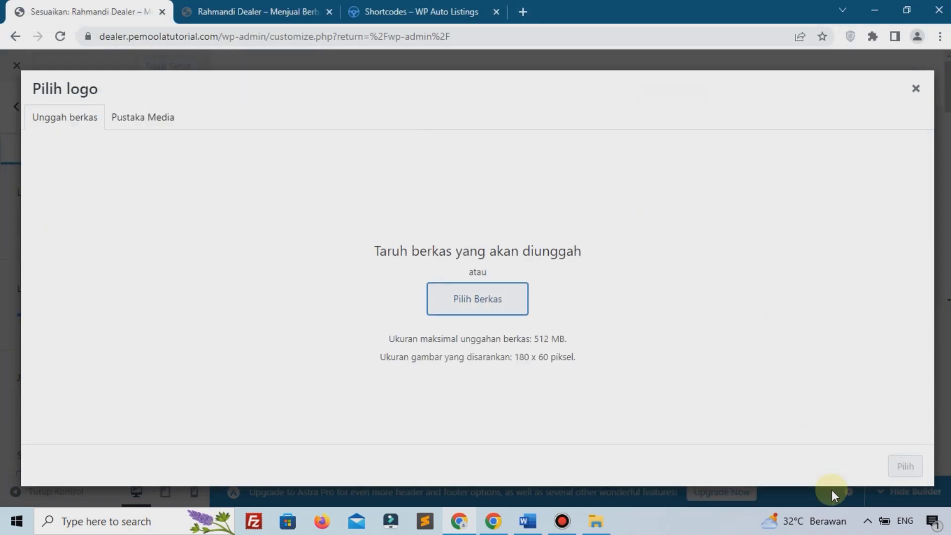
click(904, 468)
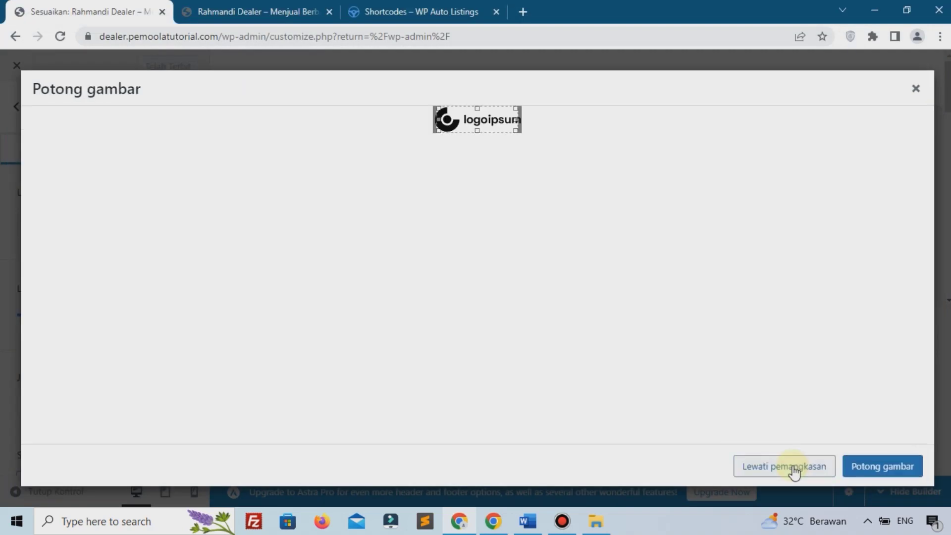
click(793, 468)
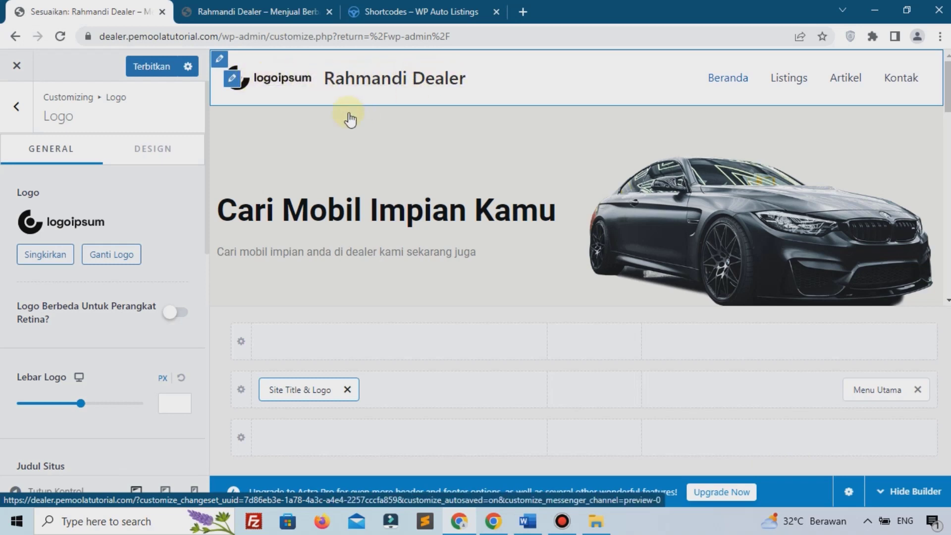
Step: Publish the logo change and reload the live homepage to see it
scroll(58, 263, down, 3)
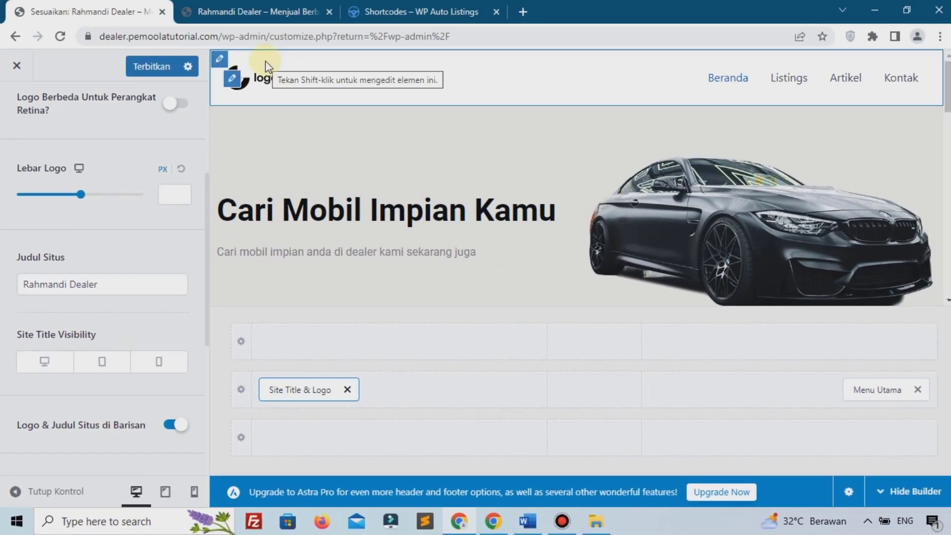
click(153, 66)
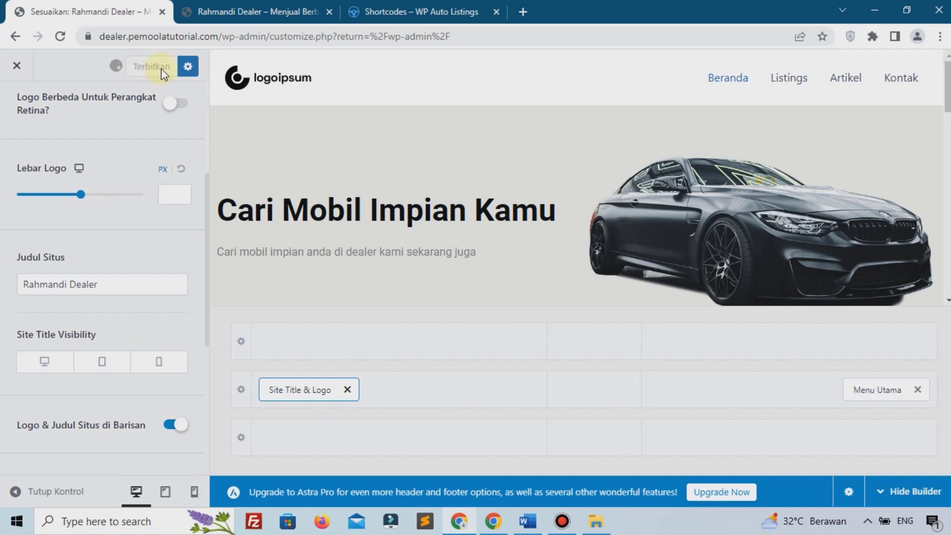
click(198, 9)
click(141, 105)
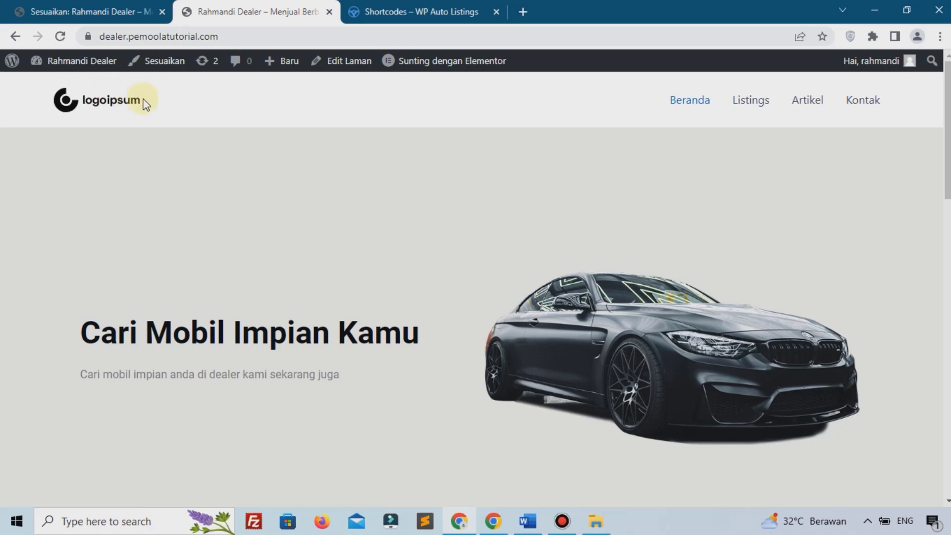
Step: Back in the Customizer, open the Footer Builder's bottom footer row settings
scroll(144, 101, down, 15)
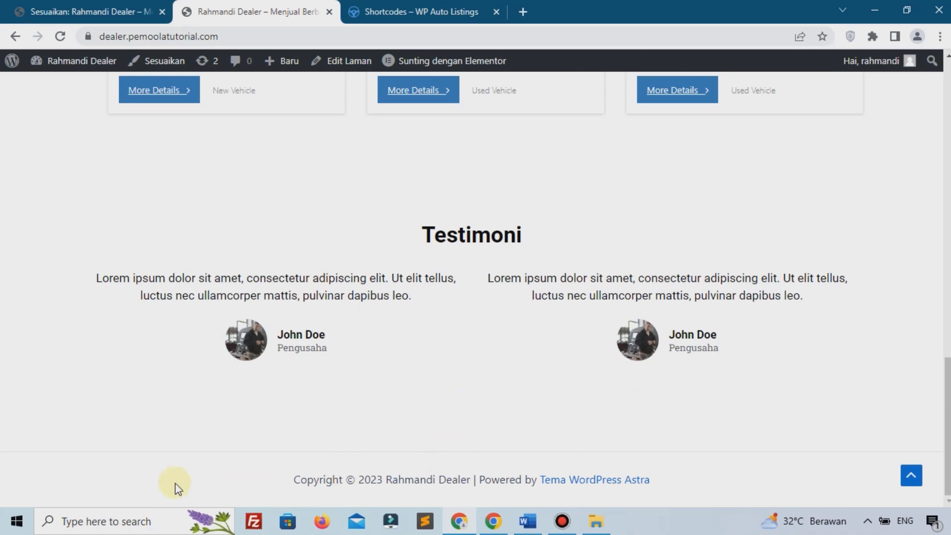
key(ctrl+shift+Tab)
scroll(28, 123, up, 4)
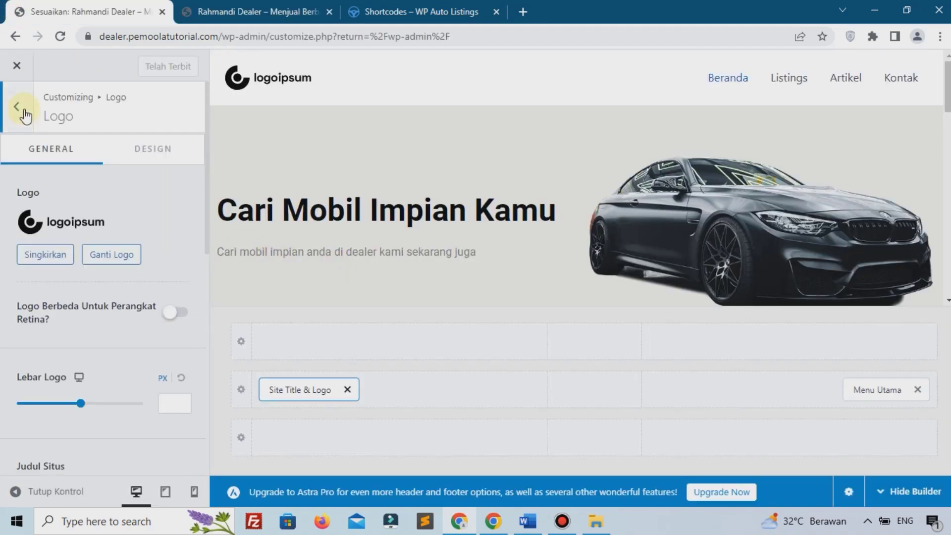
click(18, 108)
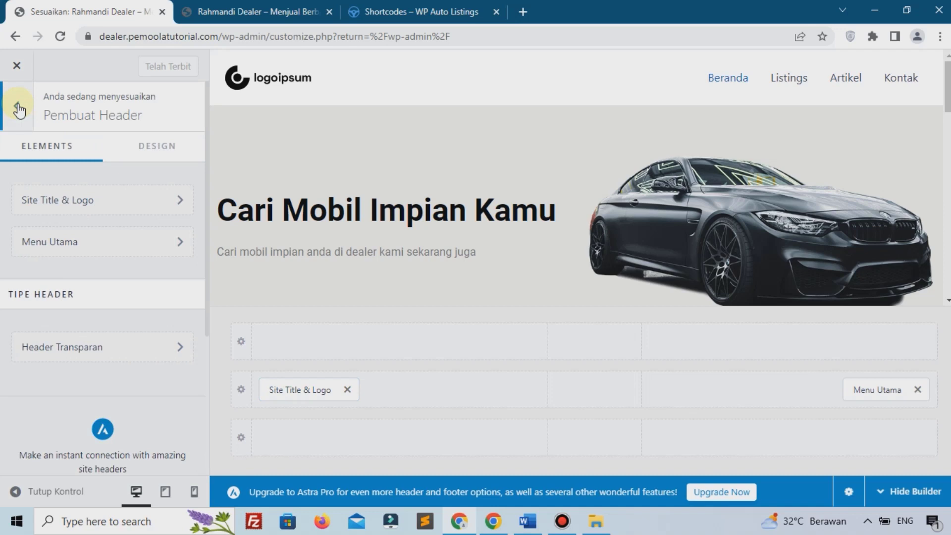
click(18, 108)
scroll(99, 248, down, 3)
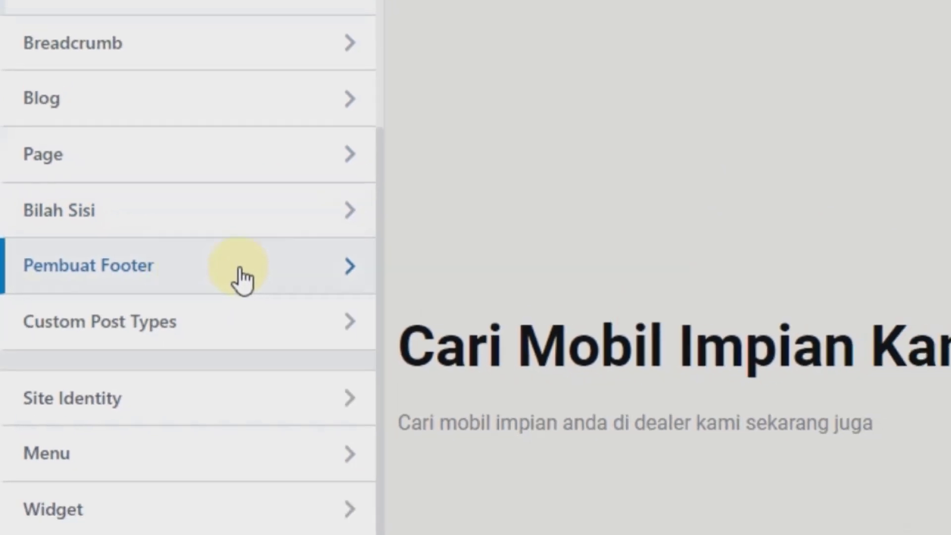
click(207, 267)
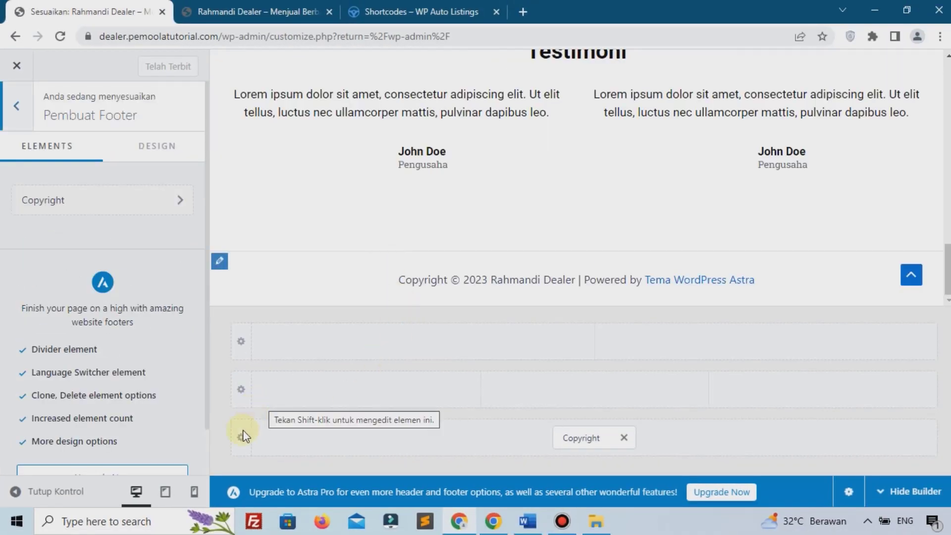
click(241, 437)
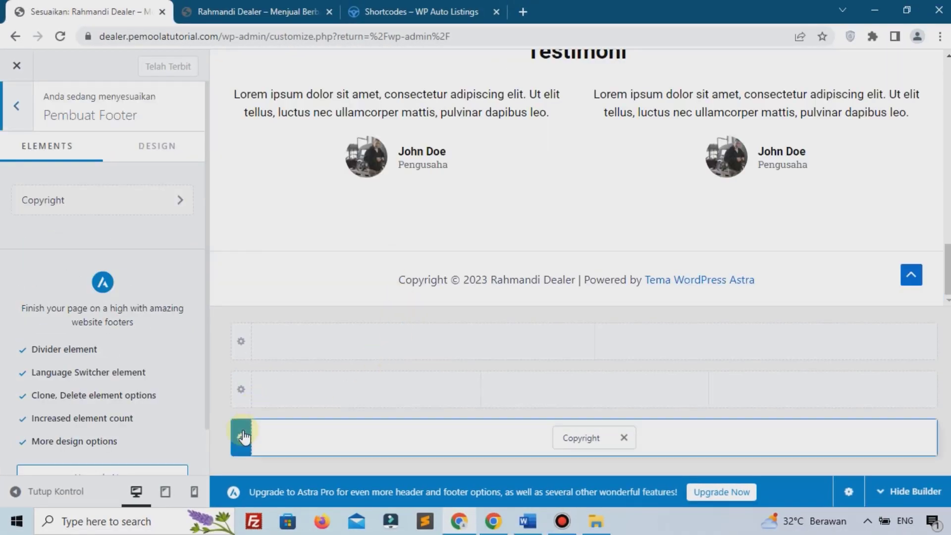
Step: Give the bottom footer row a solid near-black background
click(161, 151)
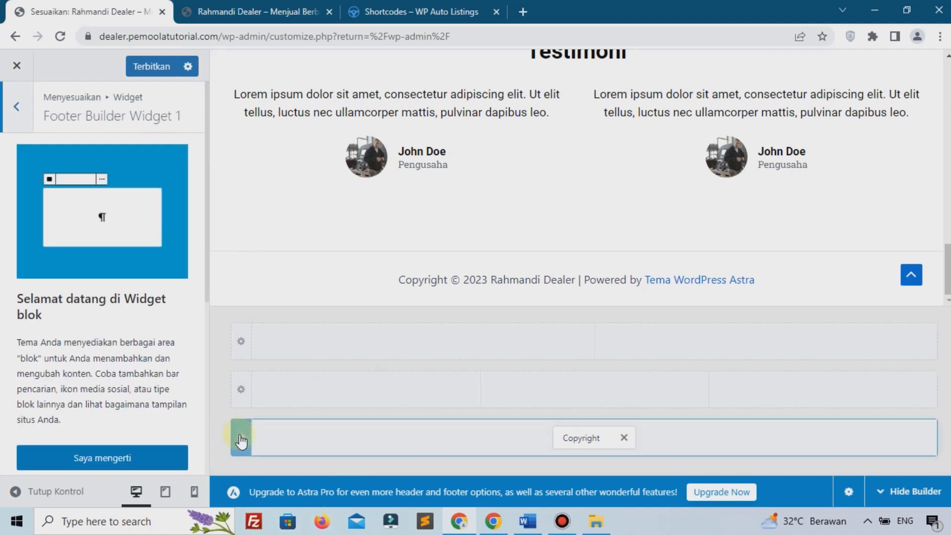
click(241, 438)
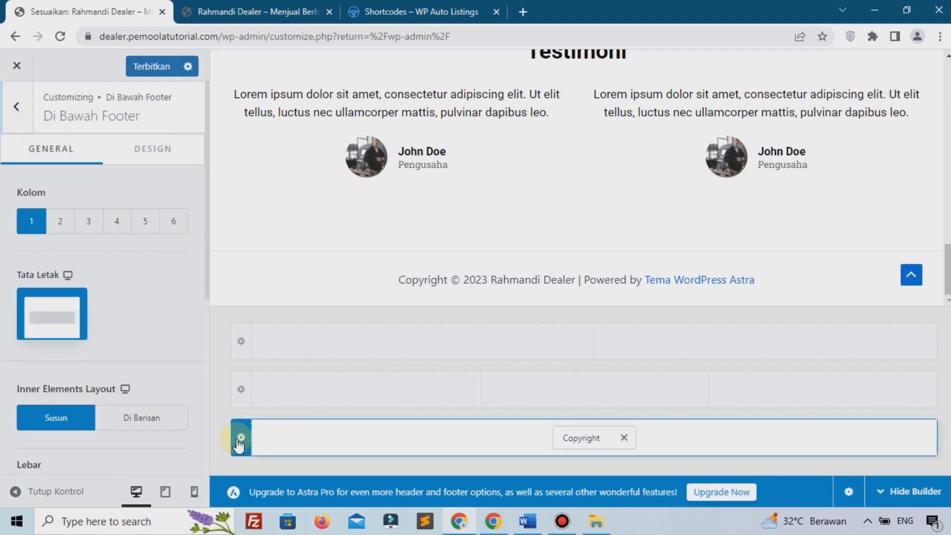
click(159, 161)
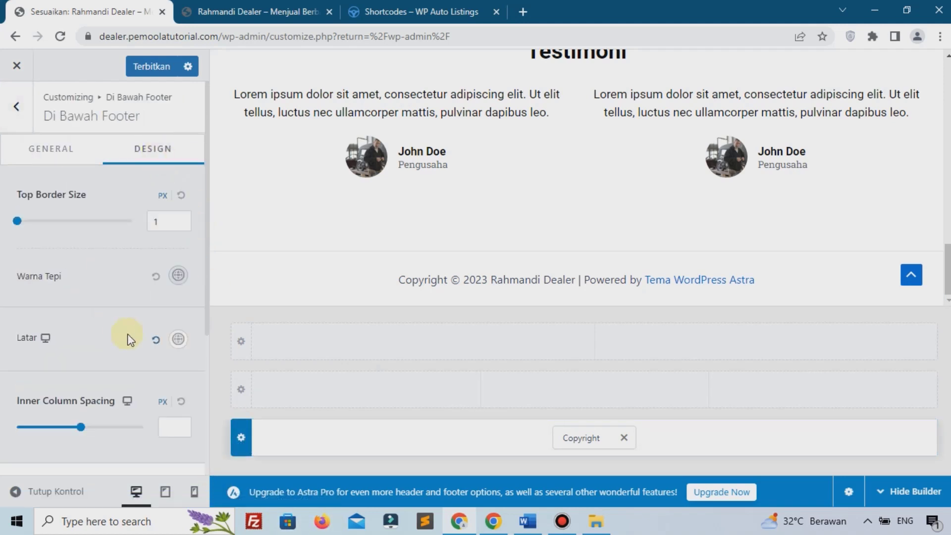
click(178, 339)
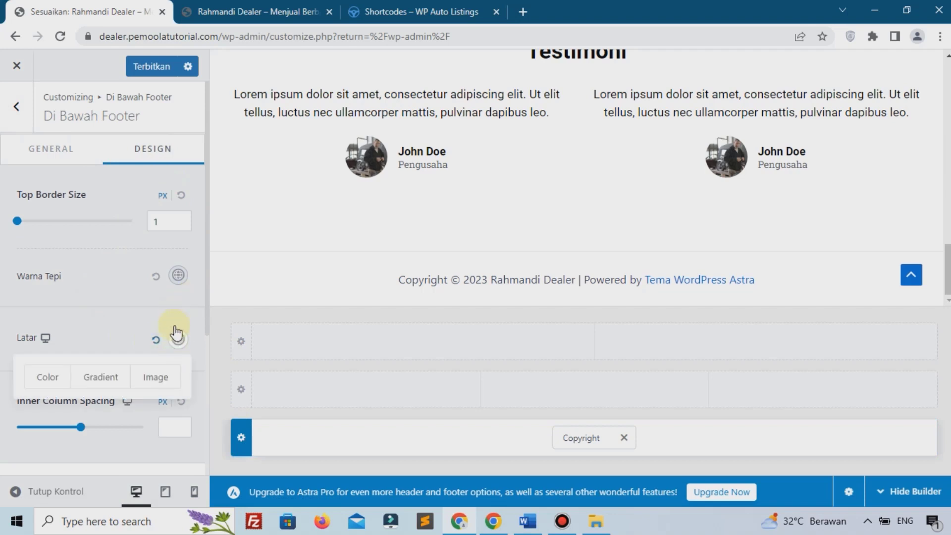
click(144, 317)
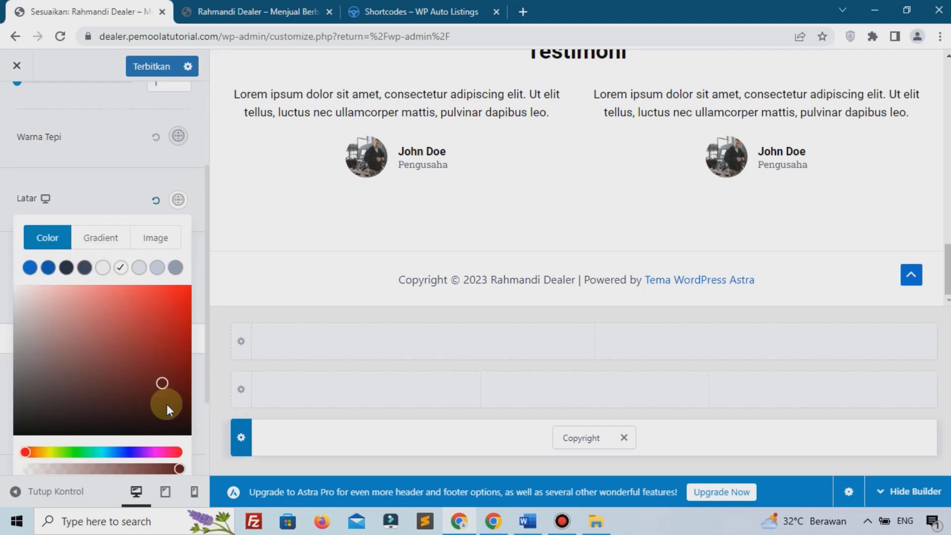
drag(167, 403, 187, 428)
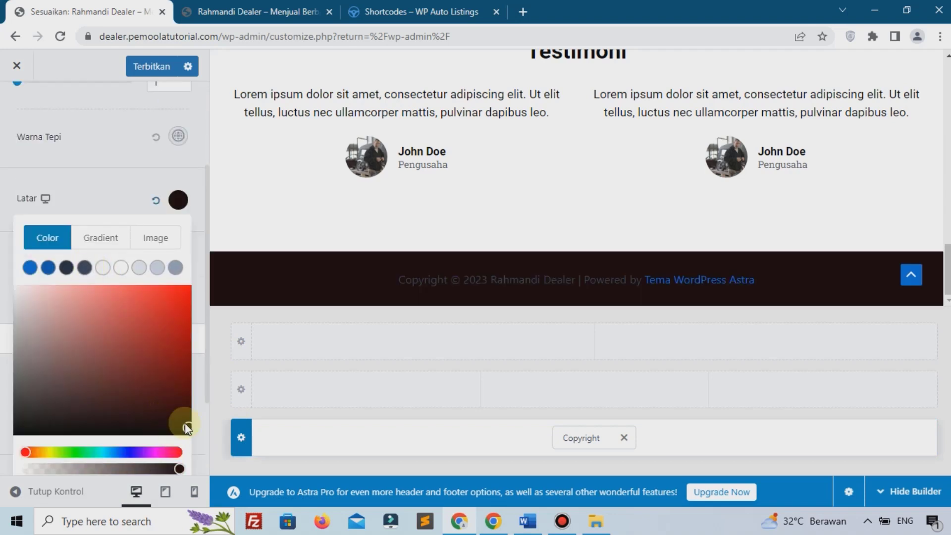
Step: Remove '| Powered by [theme_author]' from the copyright, make its text light, and publish
click(575, 438)
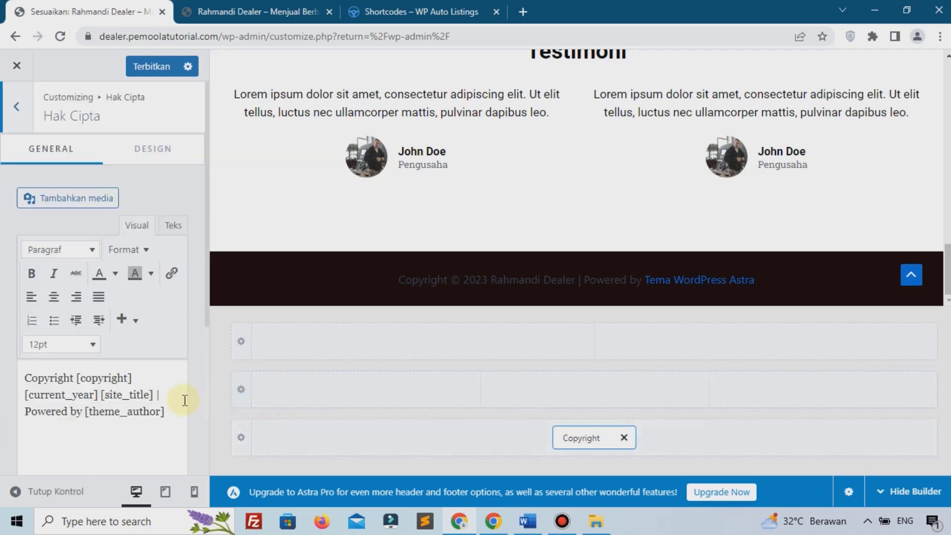
drag(155, 392, 171, 413)
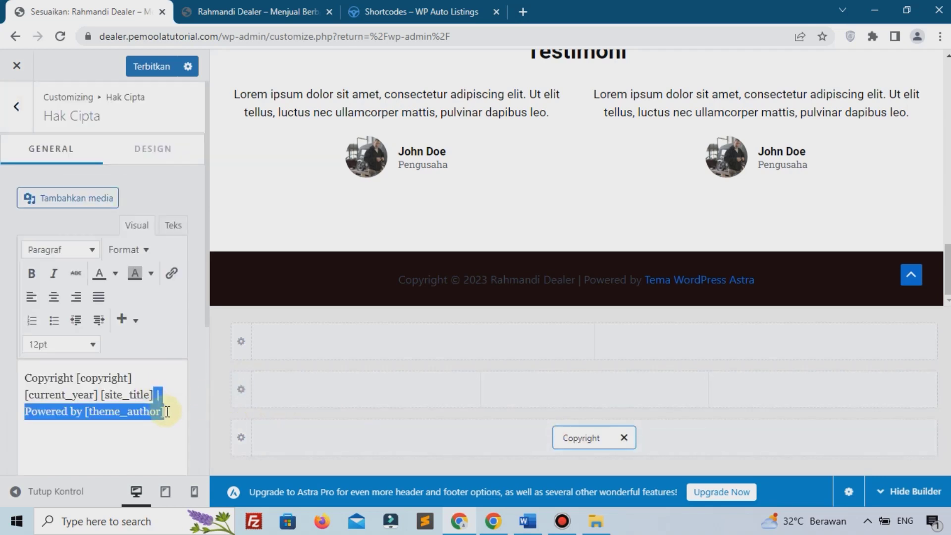
key(BackSpace)
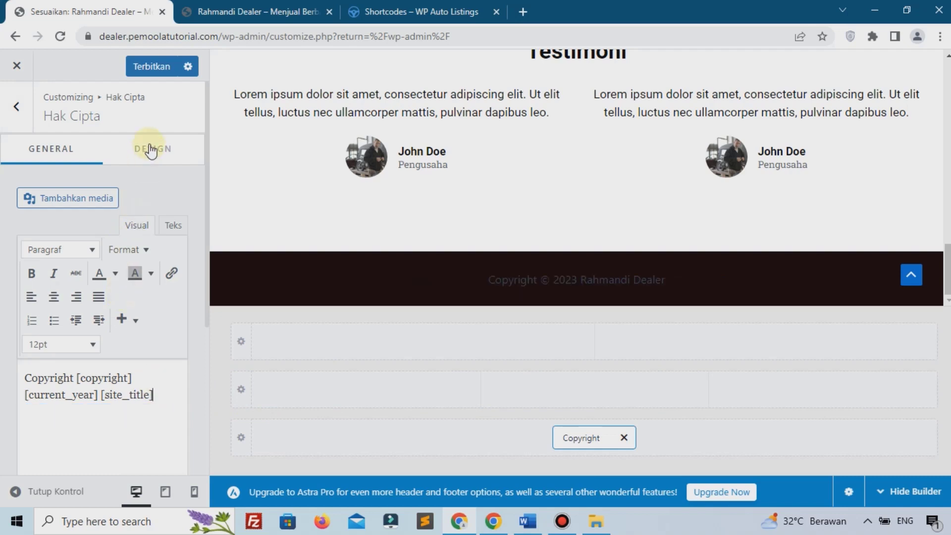
click(151, 148)
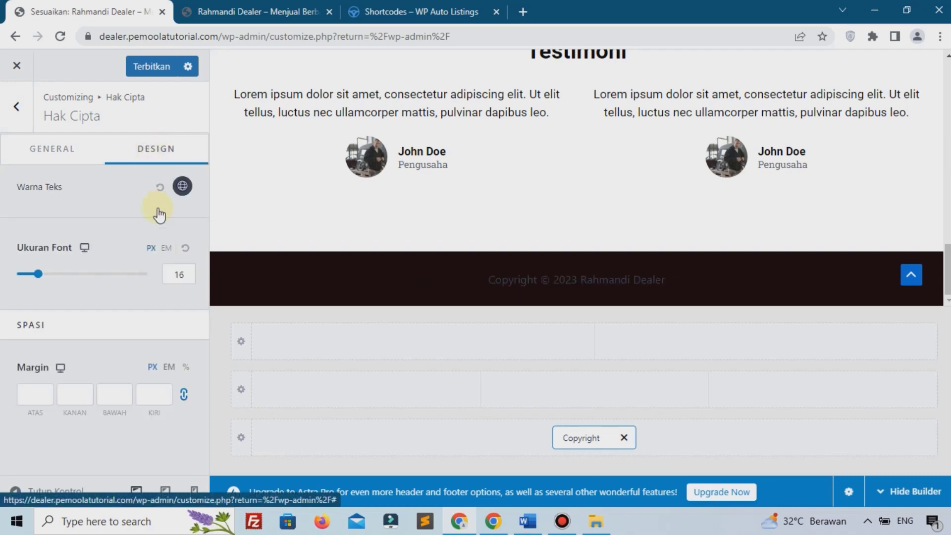
click(183, 187)
click(120, 218)
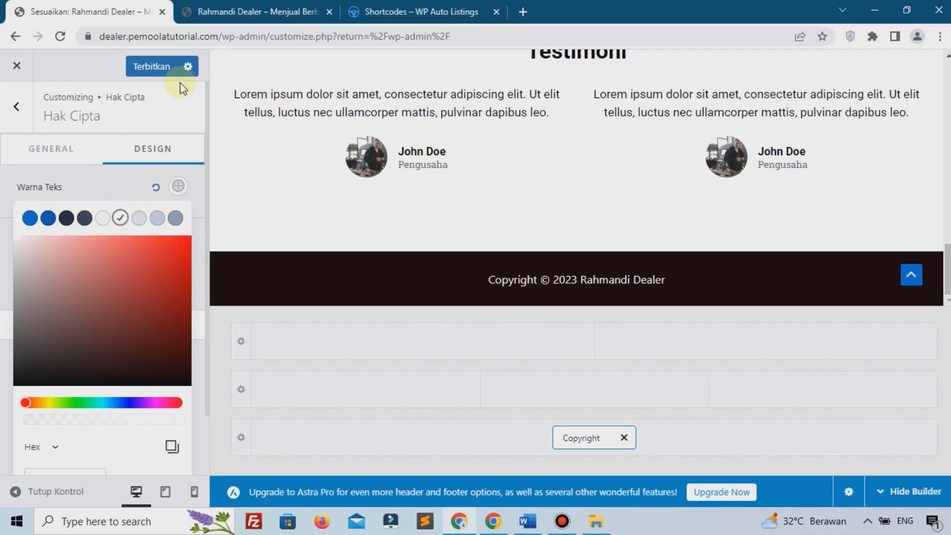
click(143, 66)
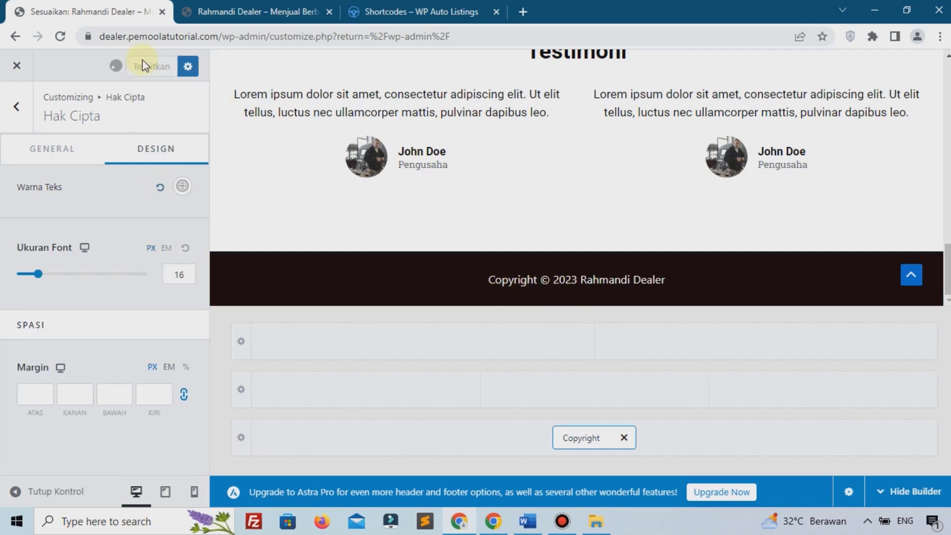
click(17, 68)
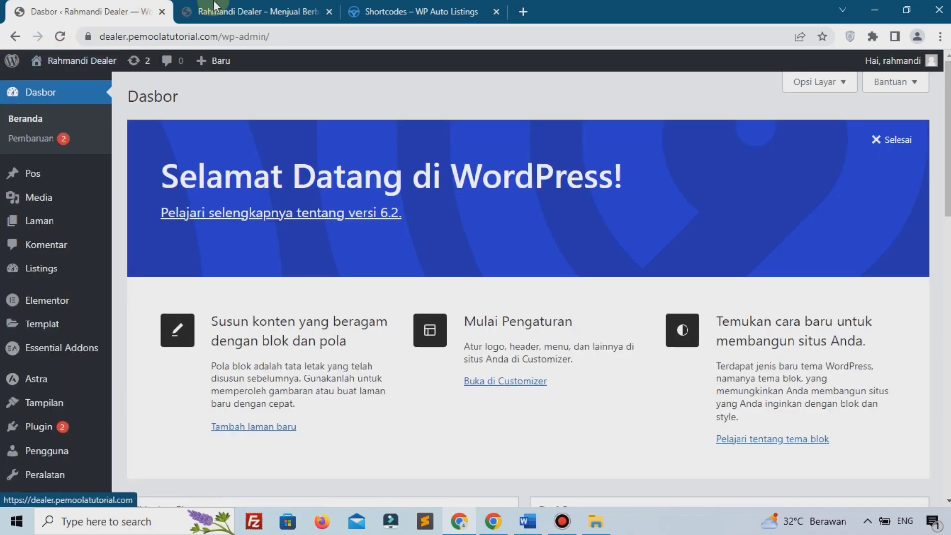
Step: Reload the live homepage to check the near-black copyright-only footer, then return to Dasbor
click(214, 7)
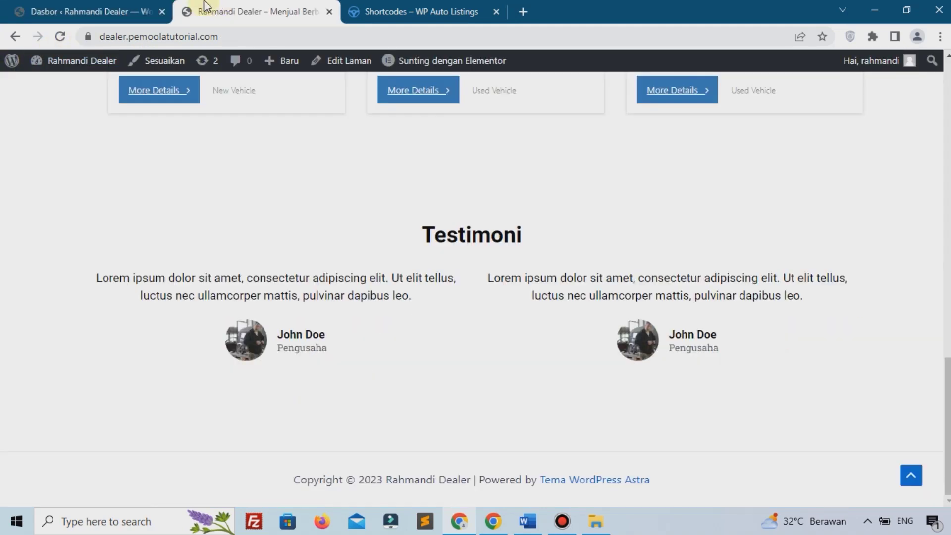
click(65, 31)
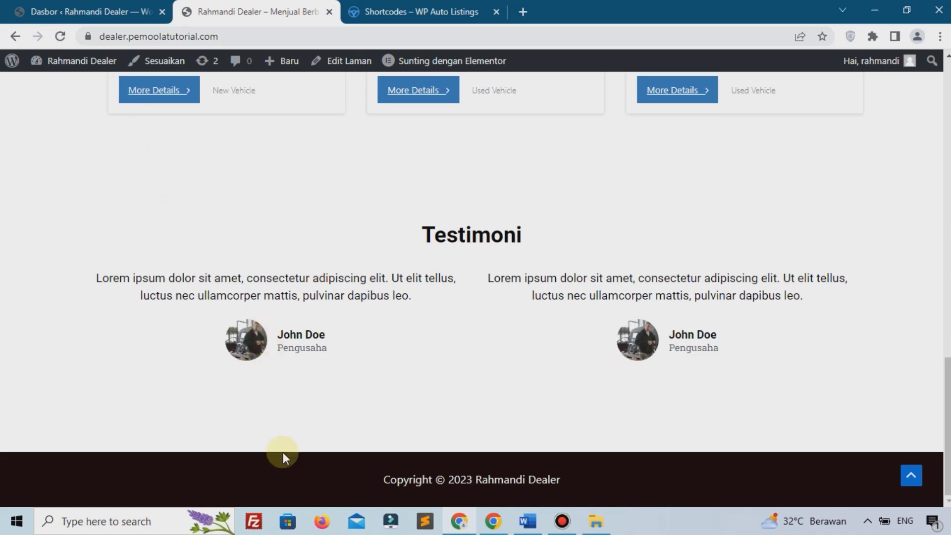
scroll(360, 191, up, 20)
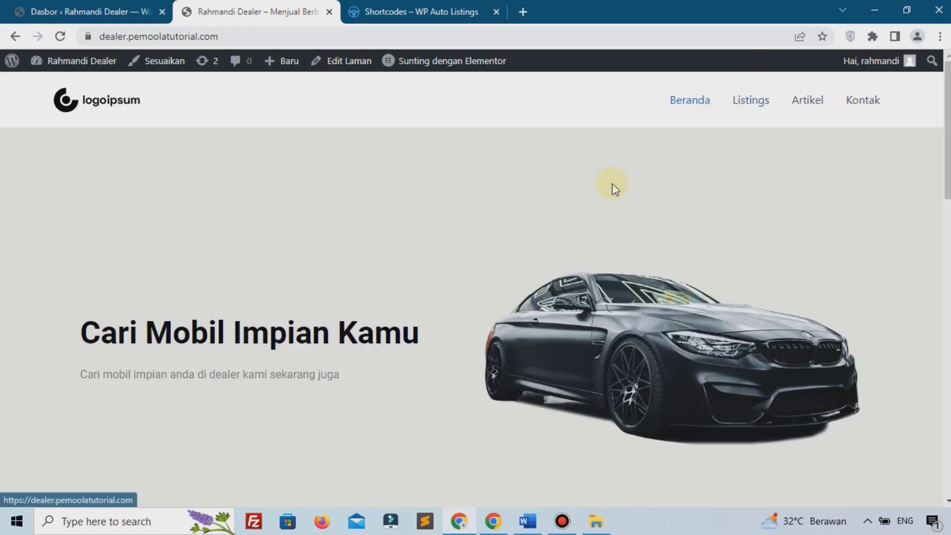
scroll(581, 209, down, 15)
scroll(582, 210, down, 1)
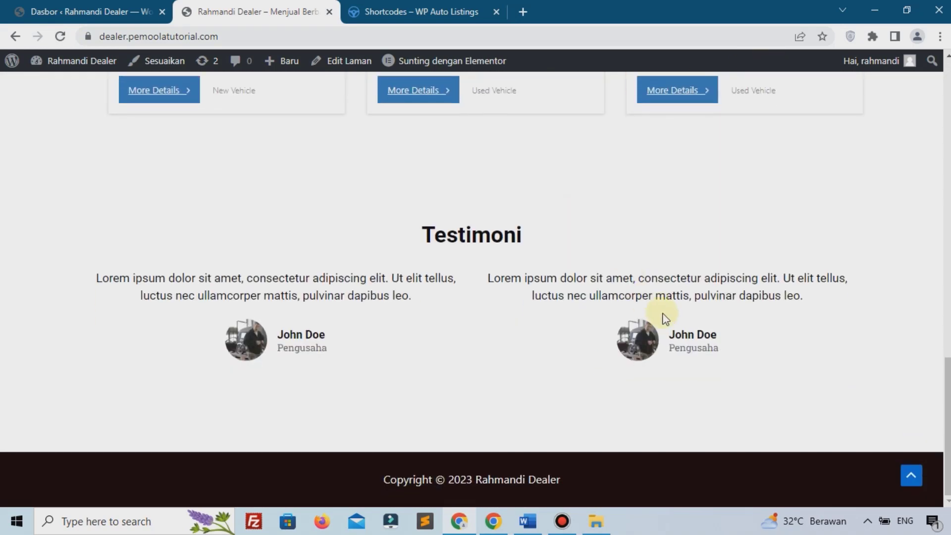
scroll(934, 469, up, 4)
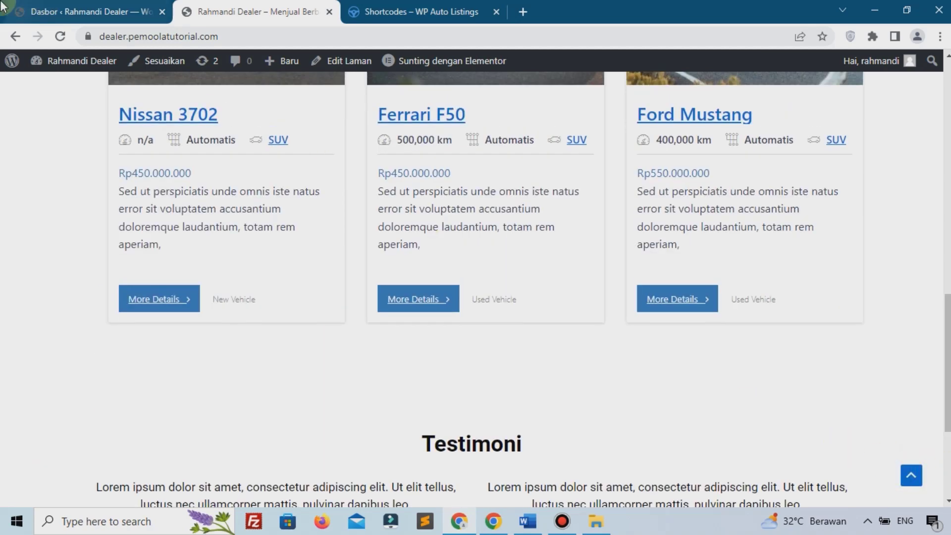
click(45, 11)
mouse_move(49, 406)
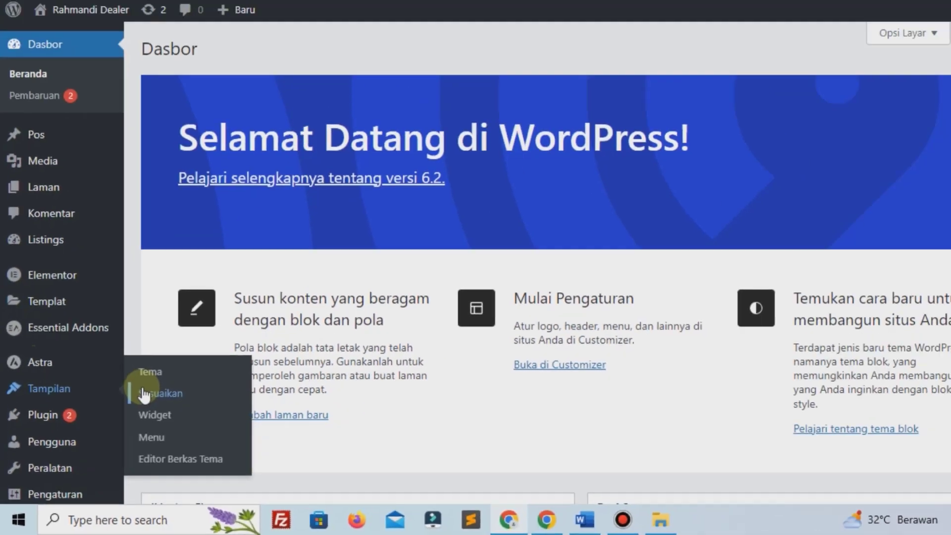
Step: Switch off Enable Scroll to Top under Global > Gulir Ke Atas and publish
click(274, 251)
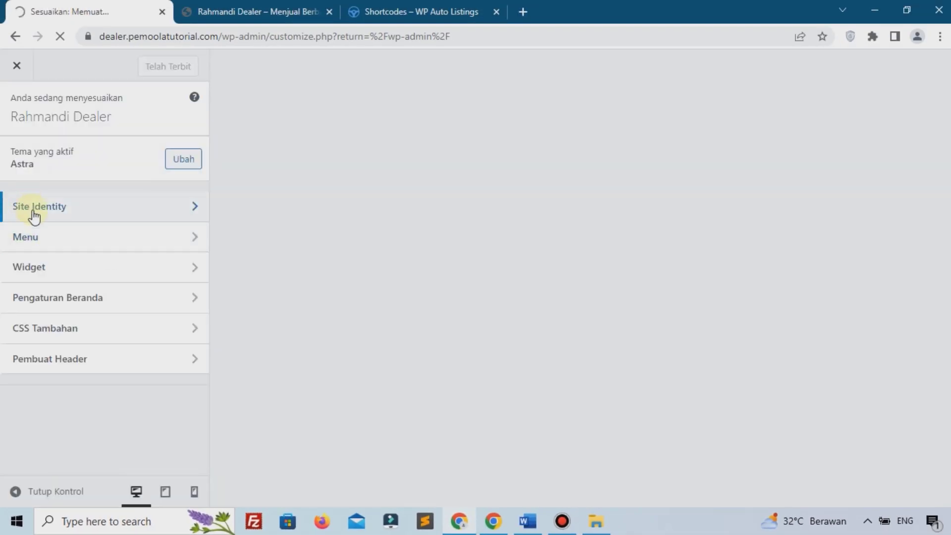
click(72, 244)
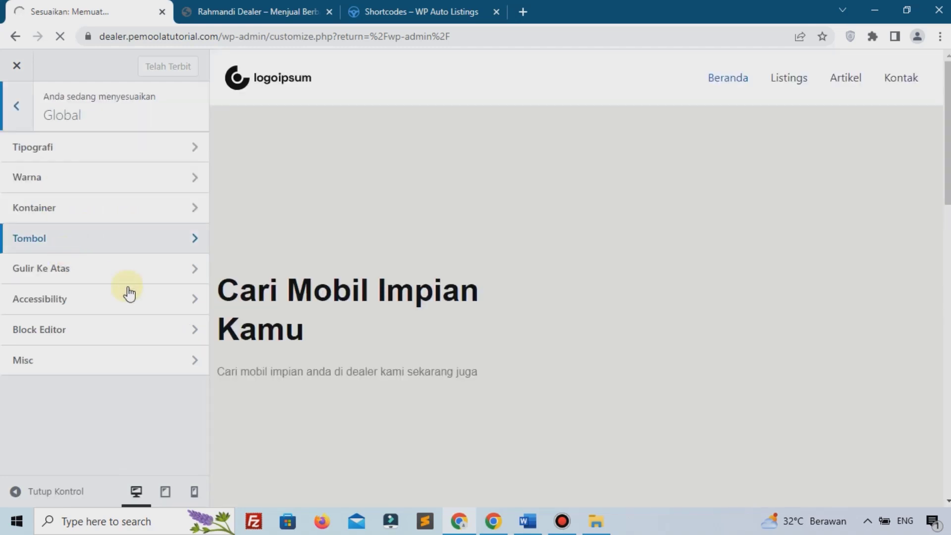
click(60, 274)
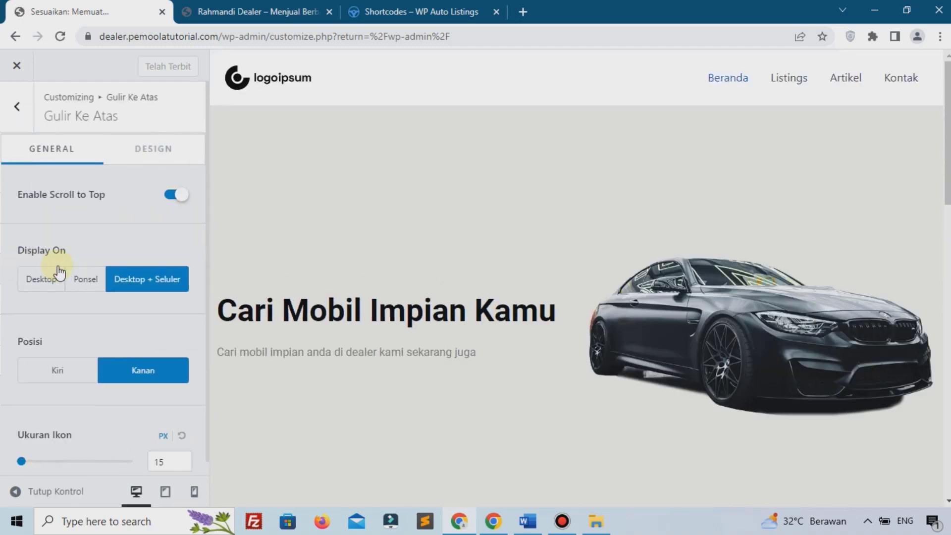
click(175, 194)
click(153, 67)
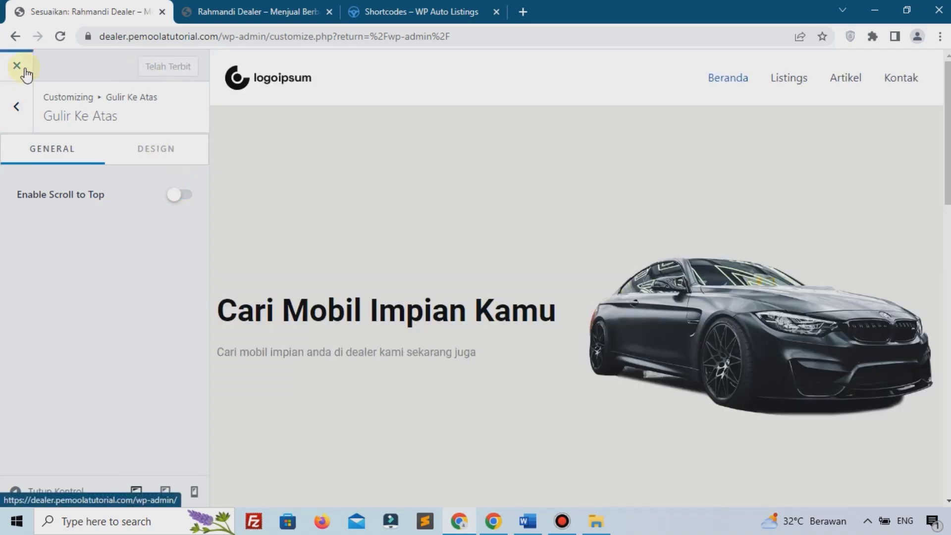
click(16, 65)
click(257, 11)
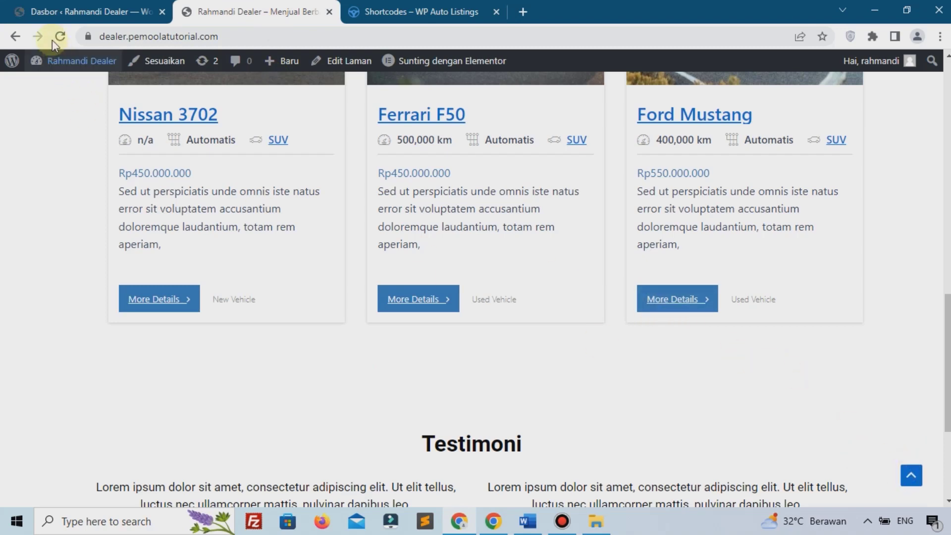
scroll(759, 403, up, 15)
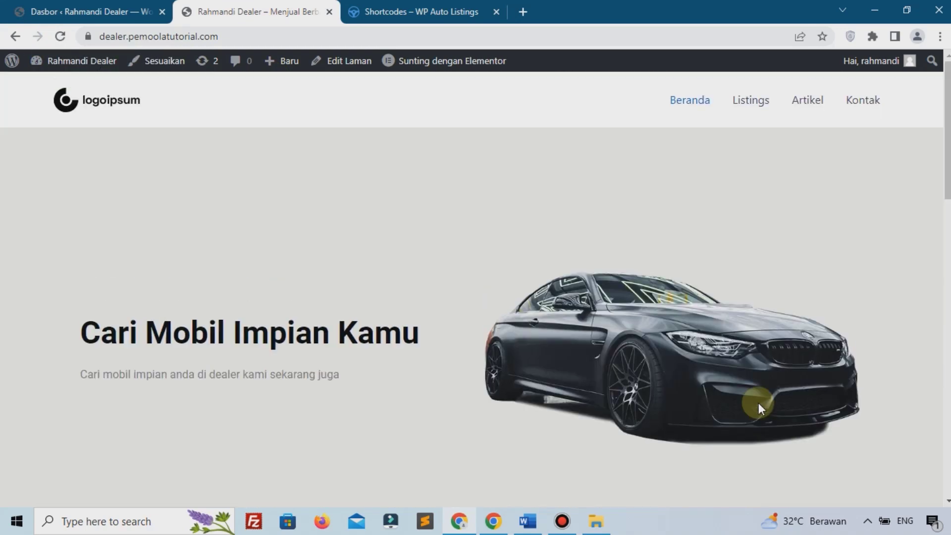